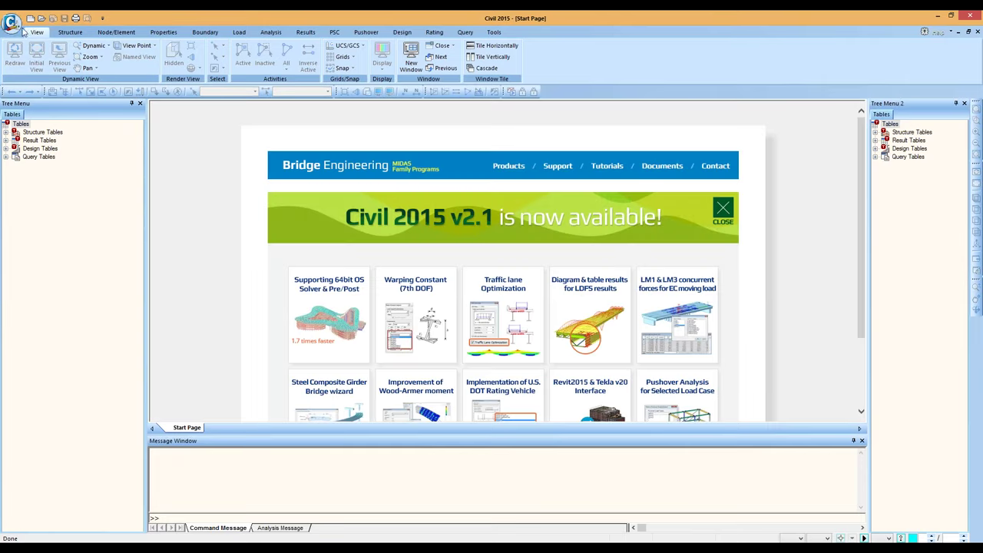
Step: Start a new, empty project with its model view
{"action": "key", "text": "ctrl+n"}
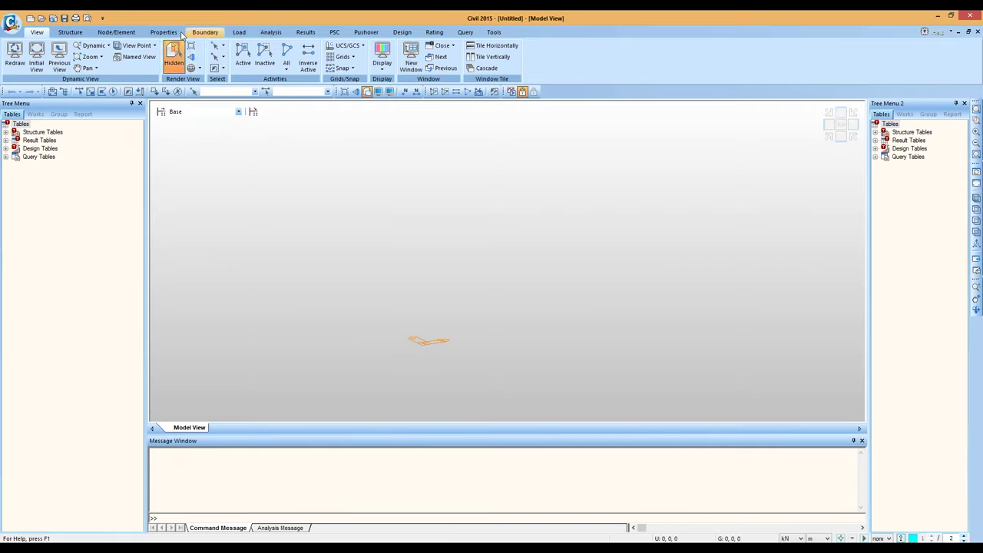
{"action": "left_click", "coordinate": [174, 52]}
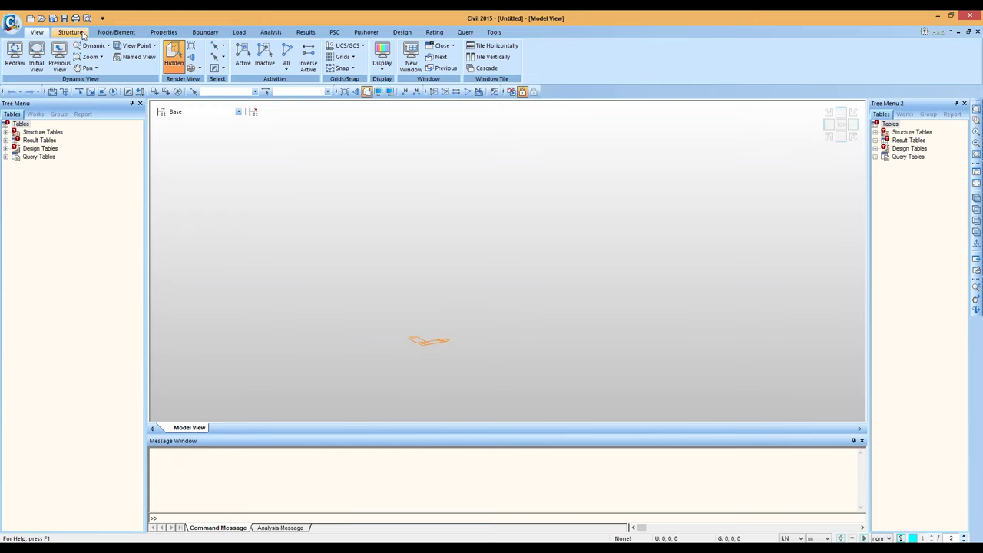
Step: Look through the available commands for structure, nodes and elements, properties, boundaries, loads, analysis, results, PSC and design
{"action": "left_click", "coordinate": [71, 32]}
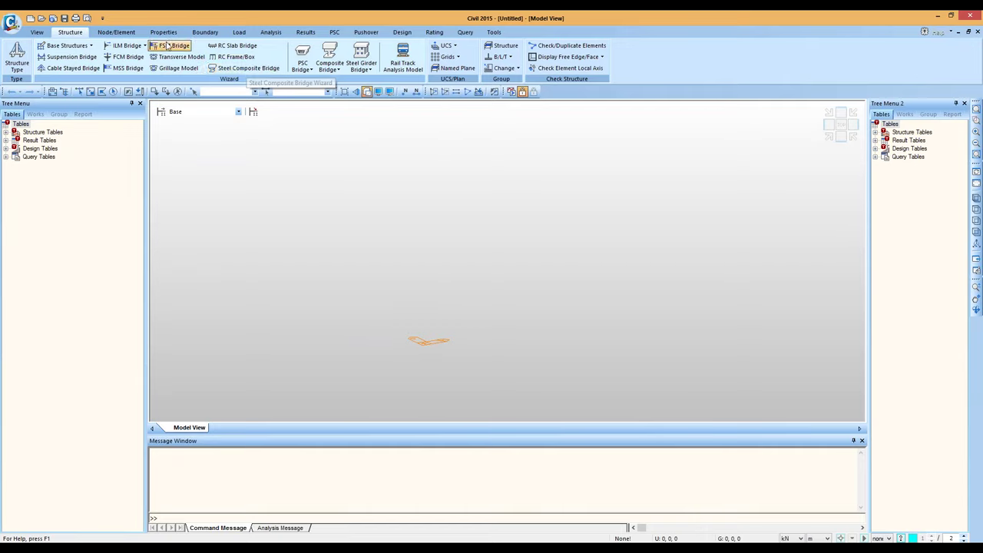
{"action": "left_click", "coordinate": [126, 34]}
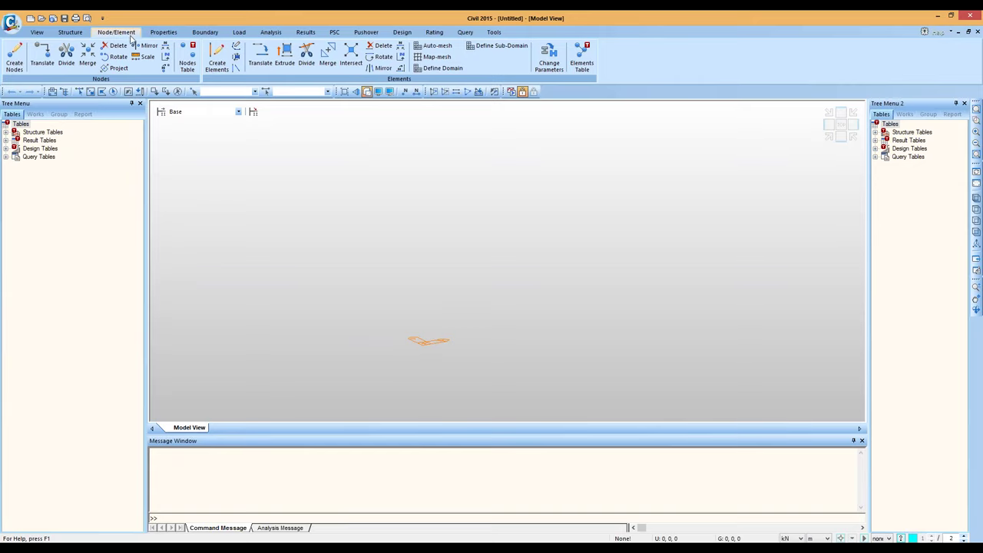
{"action": "left_click", "coordinate": [163, 32]}
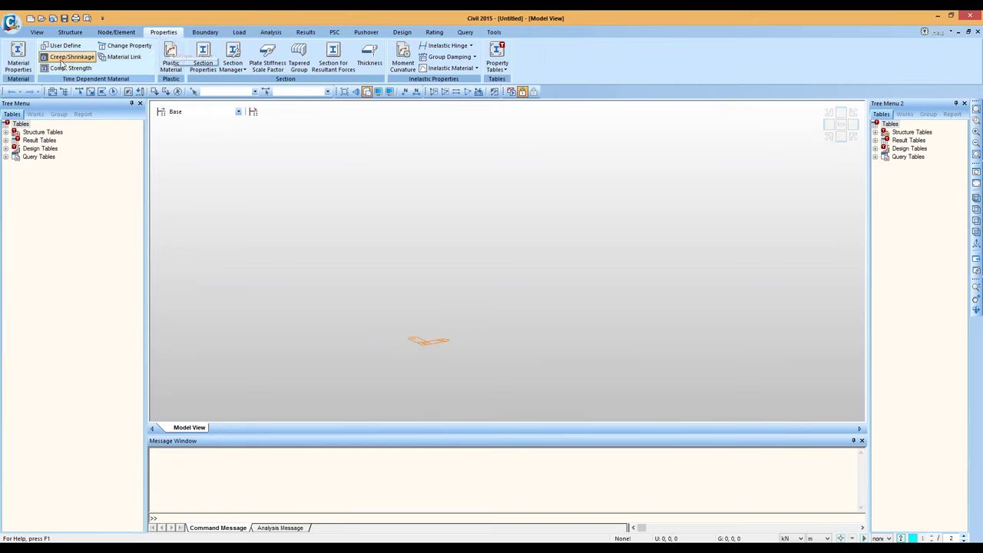
{"action": "left_click", "coordinate": [204, 33]}
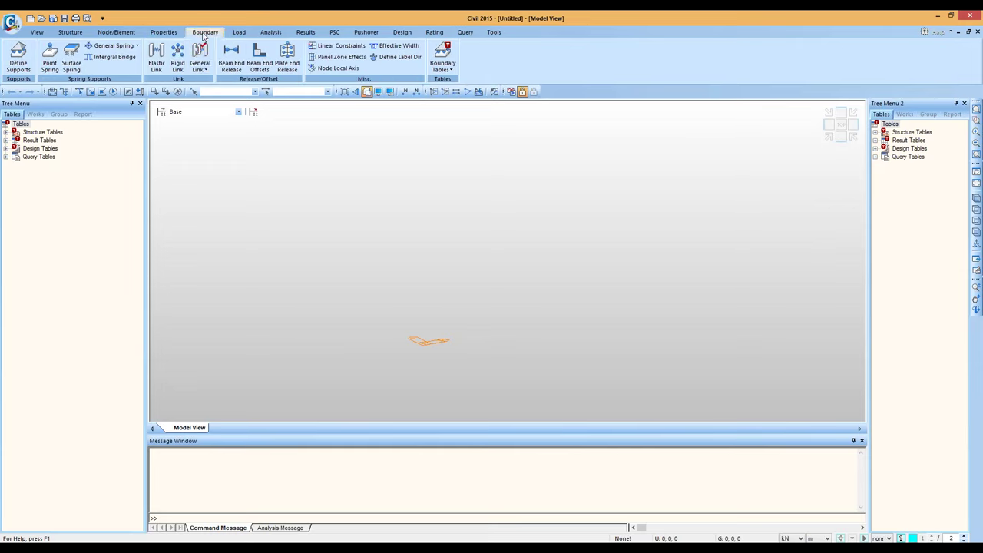
{"action": "left_click", "coordinate": [239, 32]}
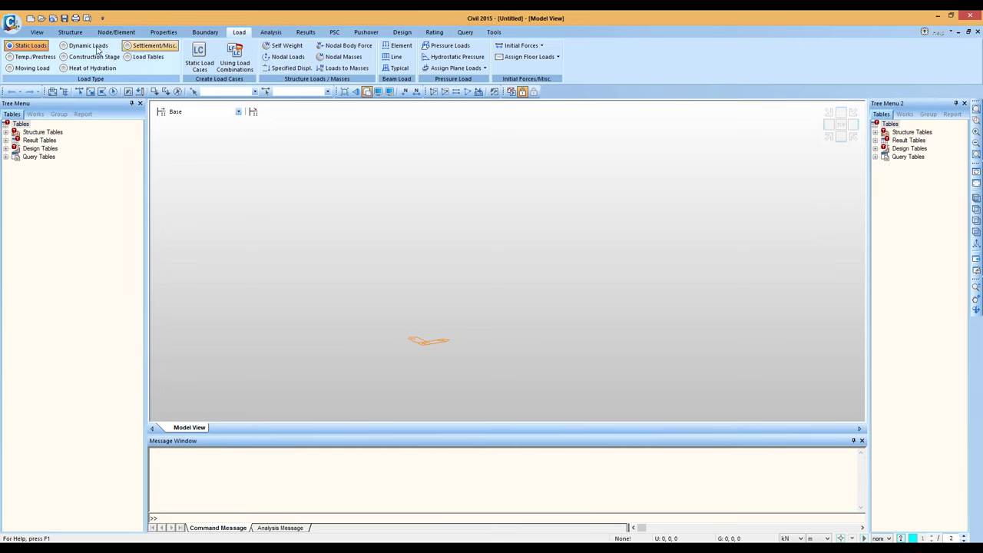
{"action": "left_click", "coordinate": [270, 33]}
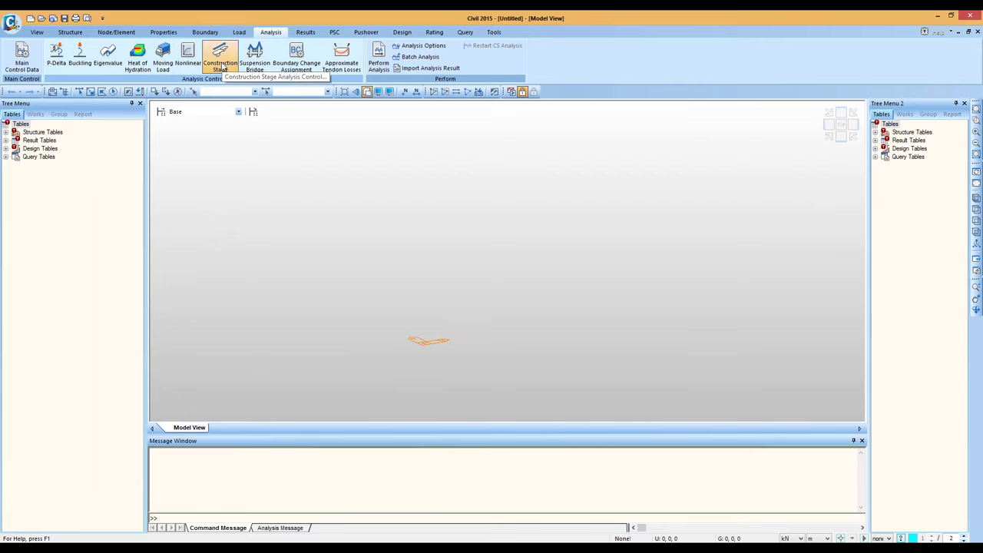
{"action": "left_click", "coordinate": [306, 32]}
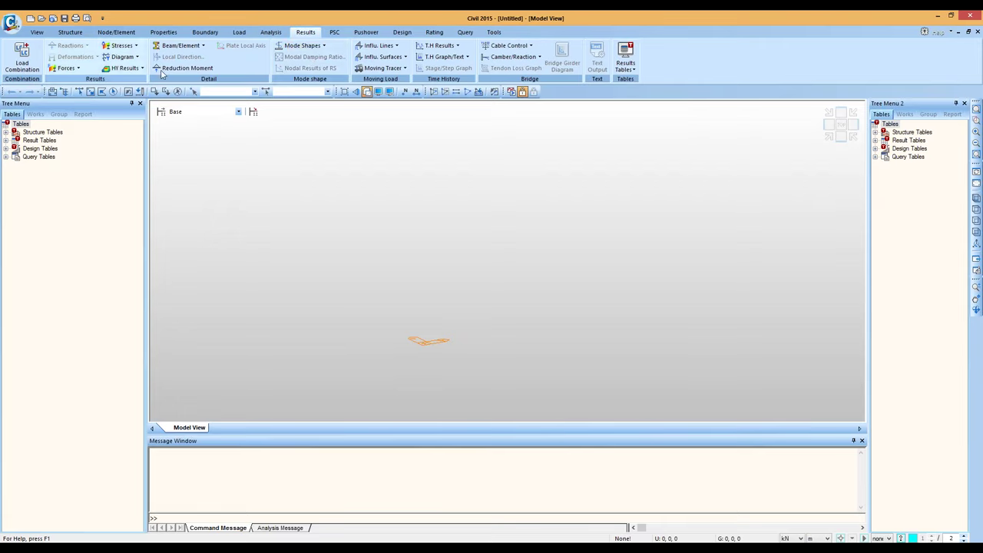
{"action": "left_click", "coordinate": [334, 33]}
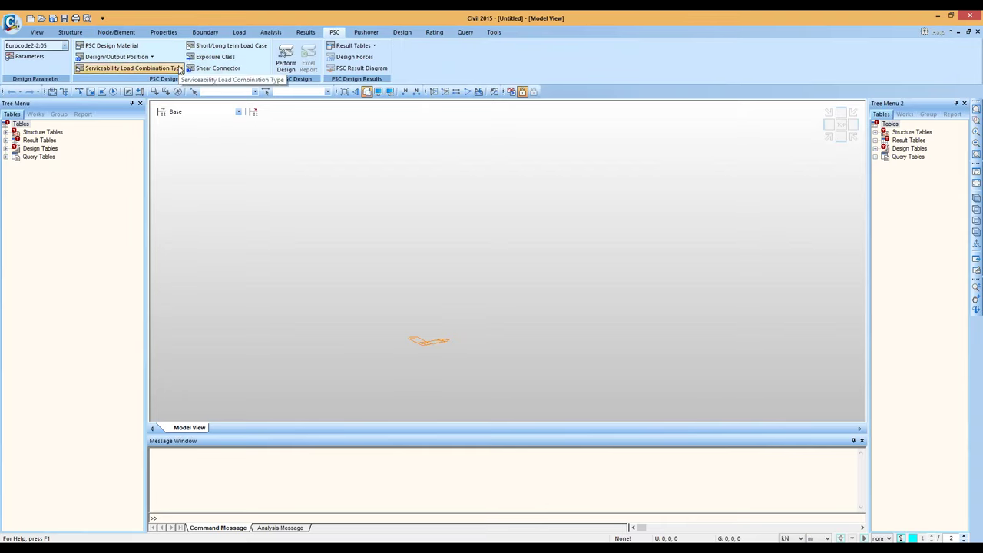
{"action": "left_click", "coordinate": [398, 32]}
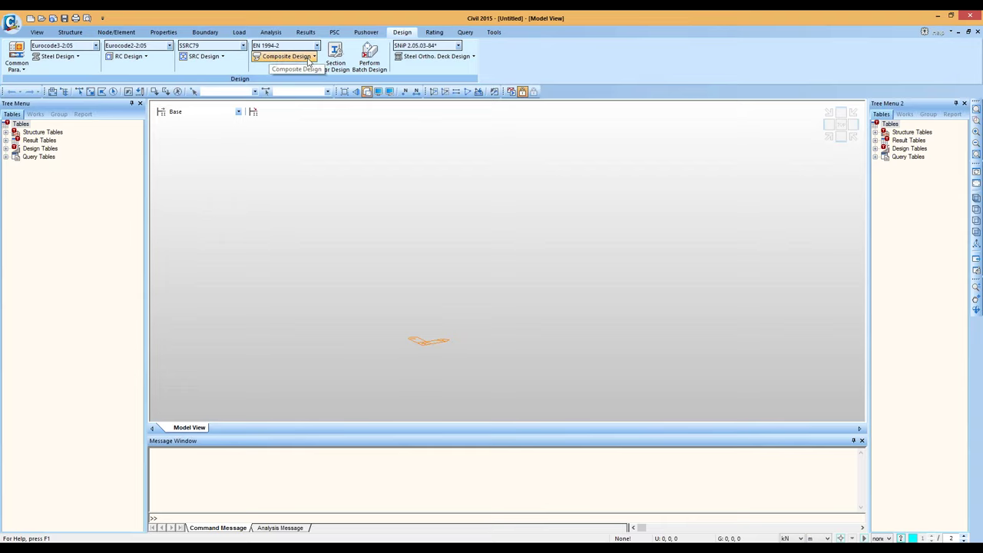
{"action": "left_click", "coordinate": [70, 32]}
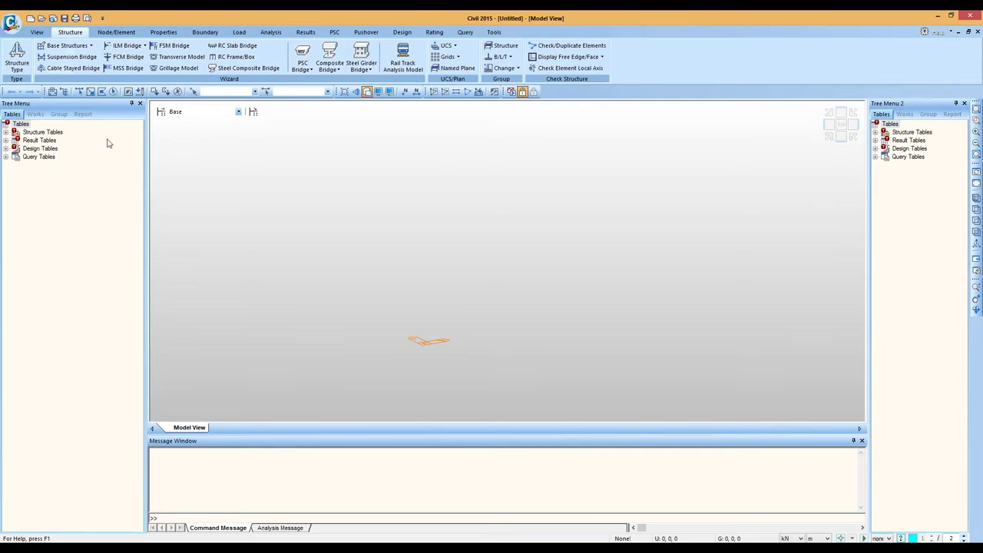
Step: Look at the Works and Group trees of the empty project, ending on Works
{"action": "left_click", "coordinate": [39, 115]}
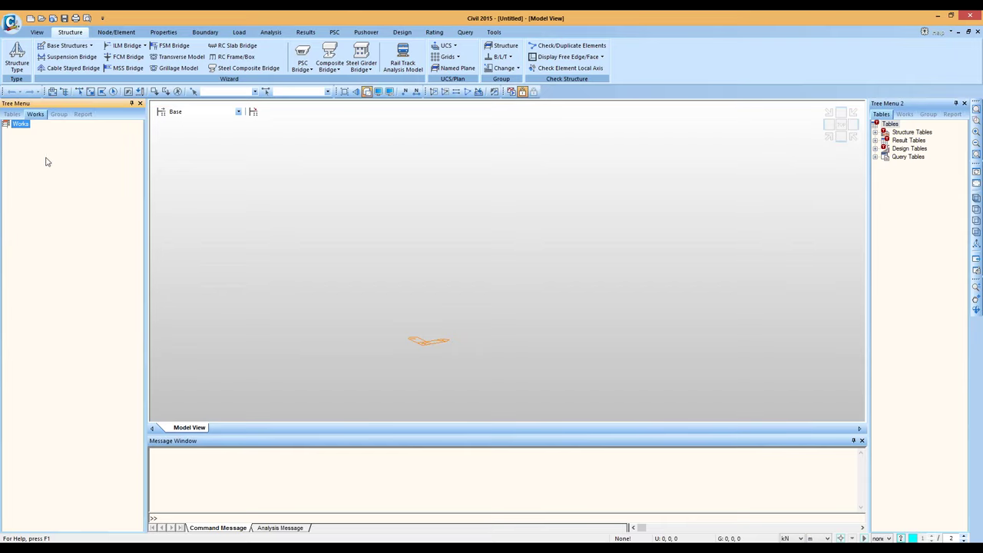
{"action": "left_click", "coordinate": [62, 114]}
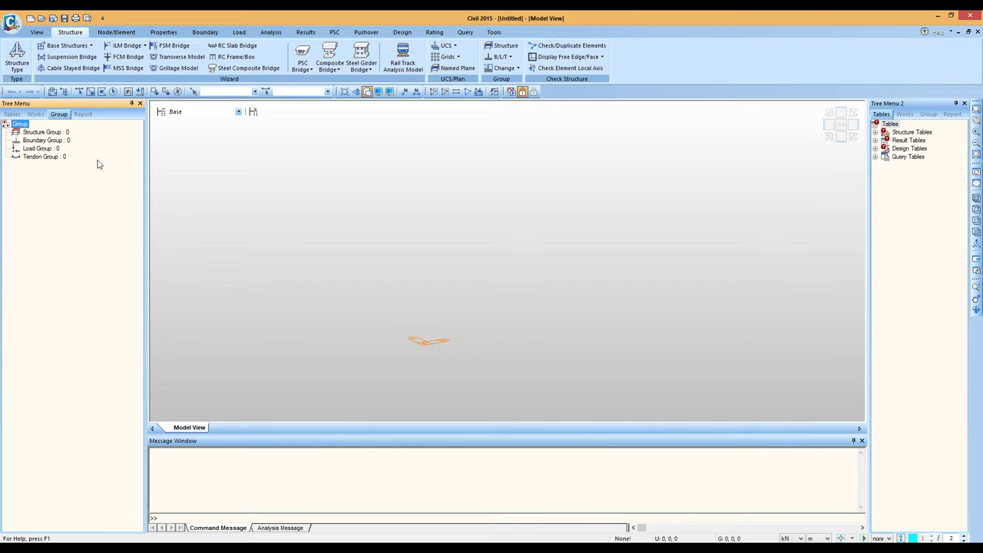
{"action": "left_click", "coordinate": [38, 116]}
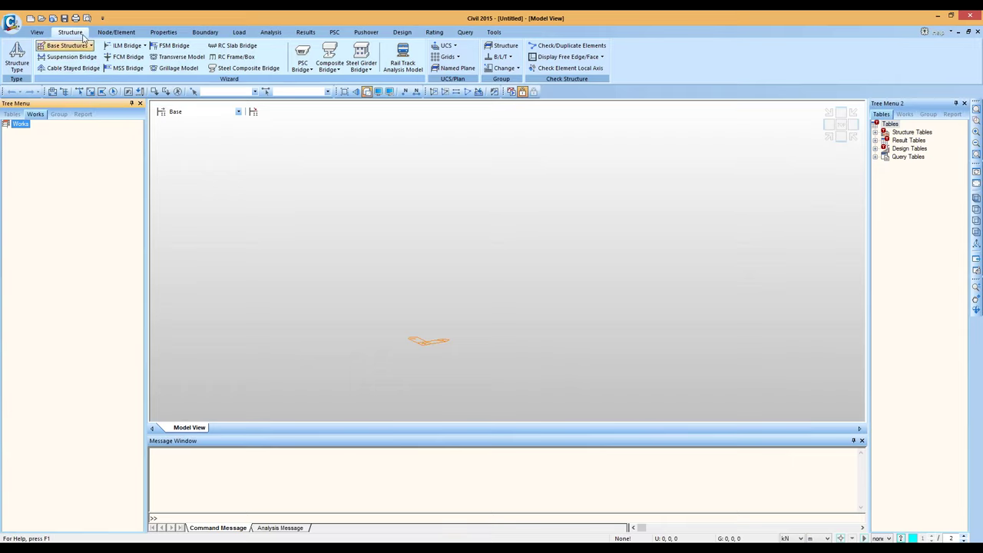
Step: Save the project as Untitled in the Curved Bridge folder, replacing the existing file
{"action": "key", "text": "ctrl+s"}
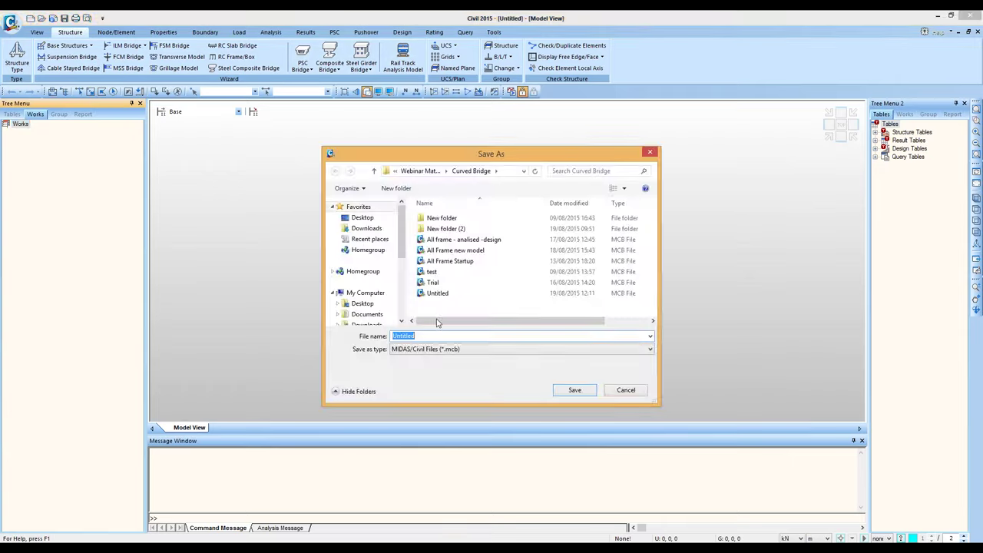
{"action": "left_click", "coordinate": [575, 390]}
{"action": "left_click", "coordinate": [522, 284]}
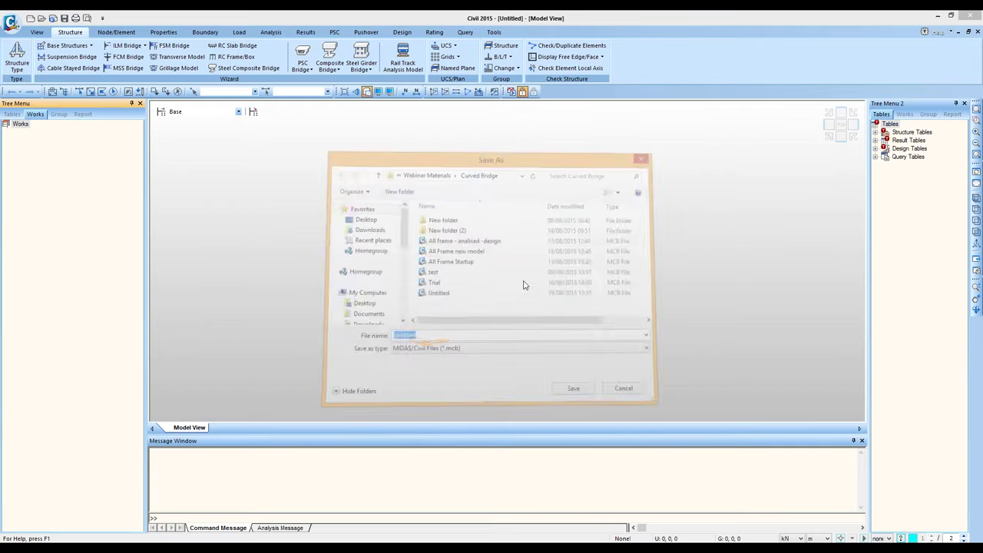
Step: Open the material properties list and place its window over the model view
{"action": "left_click", "coordinate": [169, 34]}
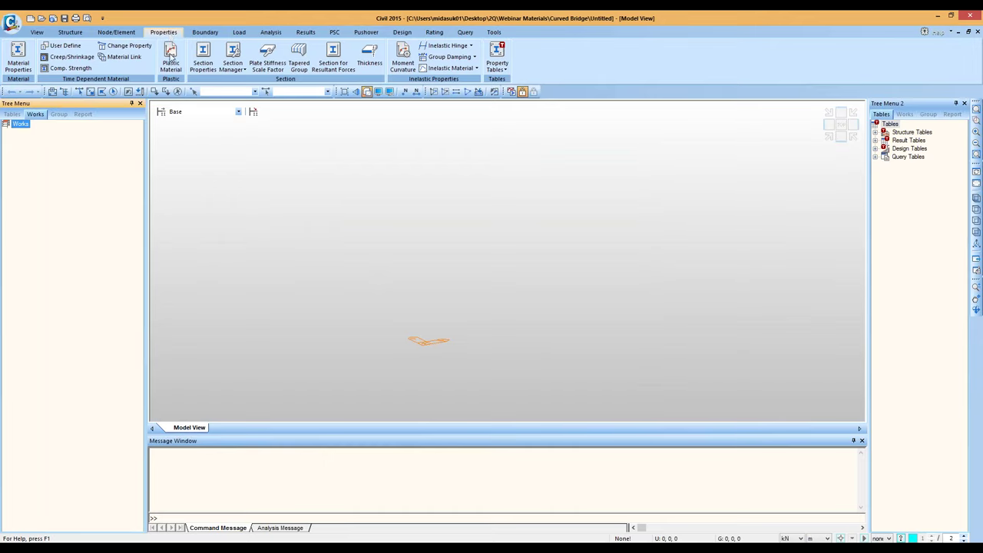
{"action": "left_click", "coordinate": [18, 56]}
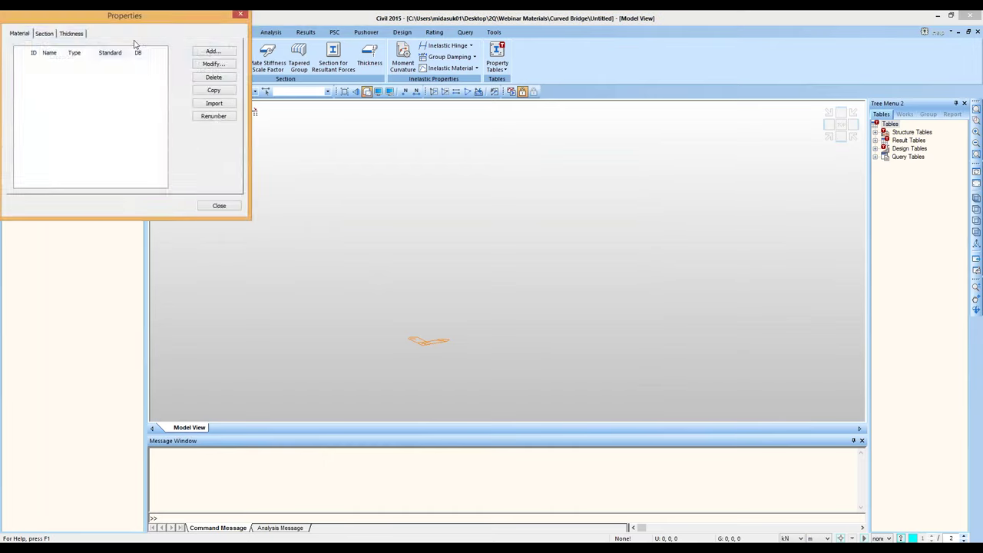
{"action": "left_click_drag", "start_coordinate": [129, 28], "coordinate": [421, 154]}
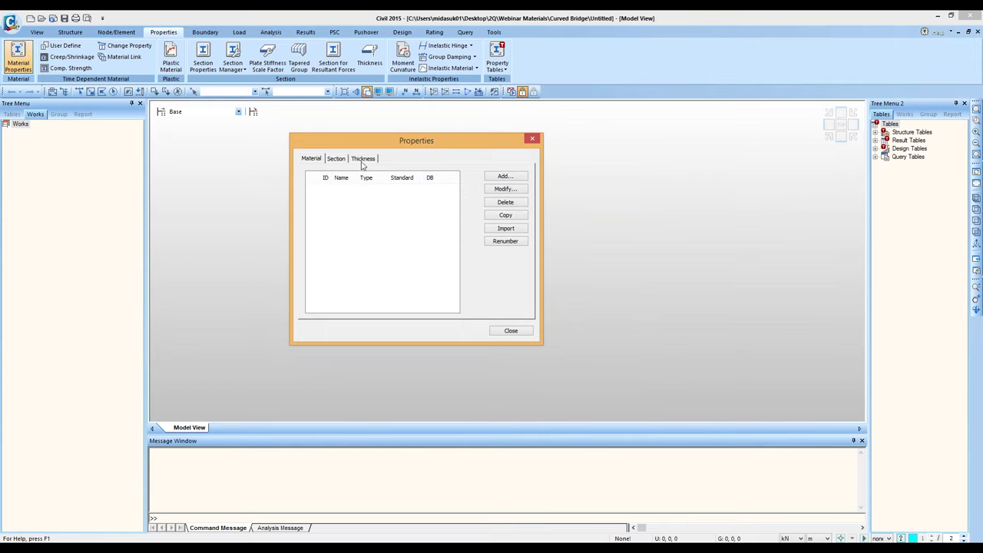
{"action": "left_click", "coordinate": [515, 179]}
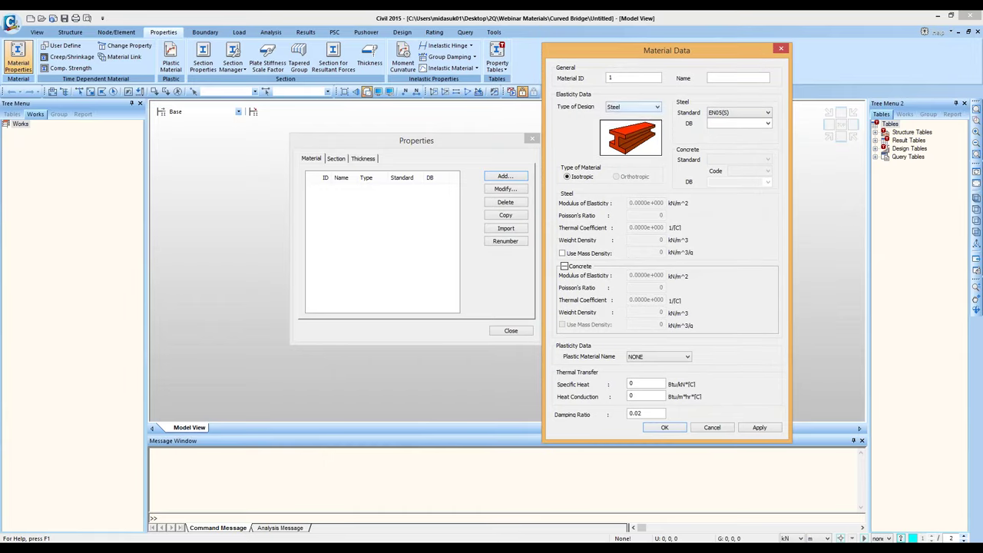
{"action": "left_click", "coordinate": [646, 107]}
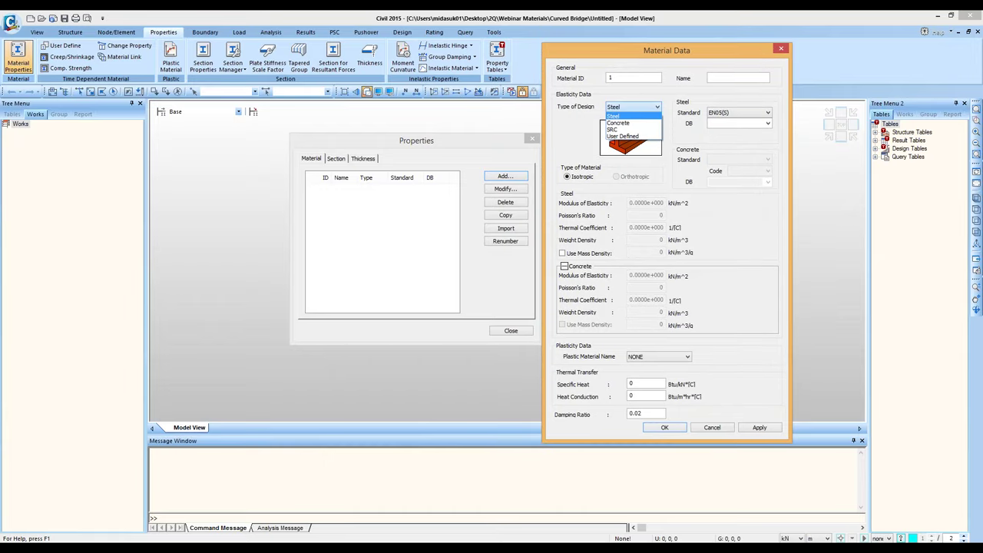
{"action": "left_click", "coordinate": [653, 115]}
{"action": "left_click", "coordinate": [768, 113]}
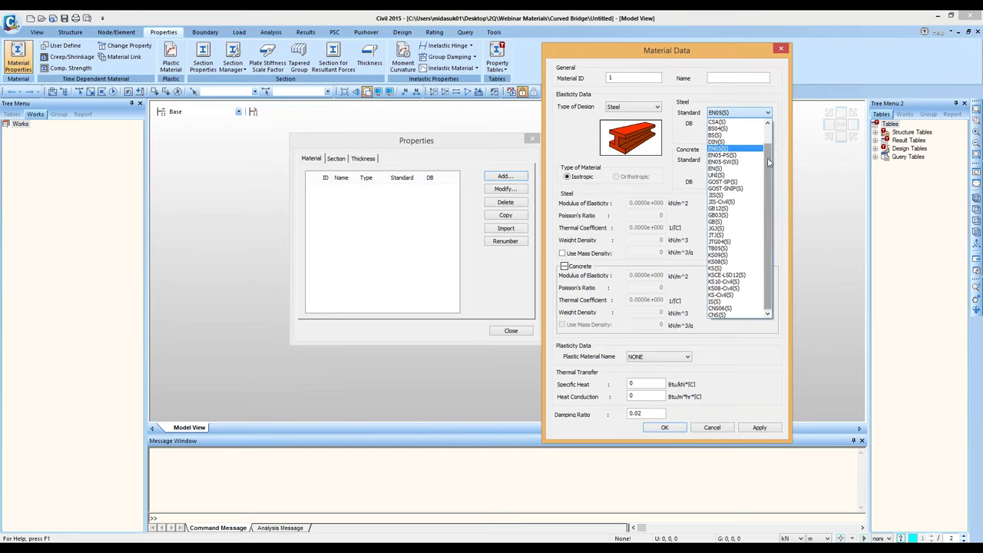
{"action": "left_click", "coordinate": [768, 114]}
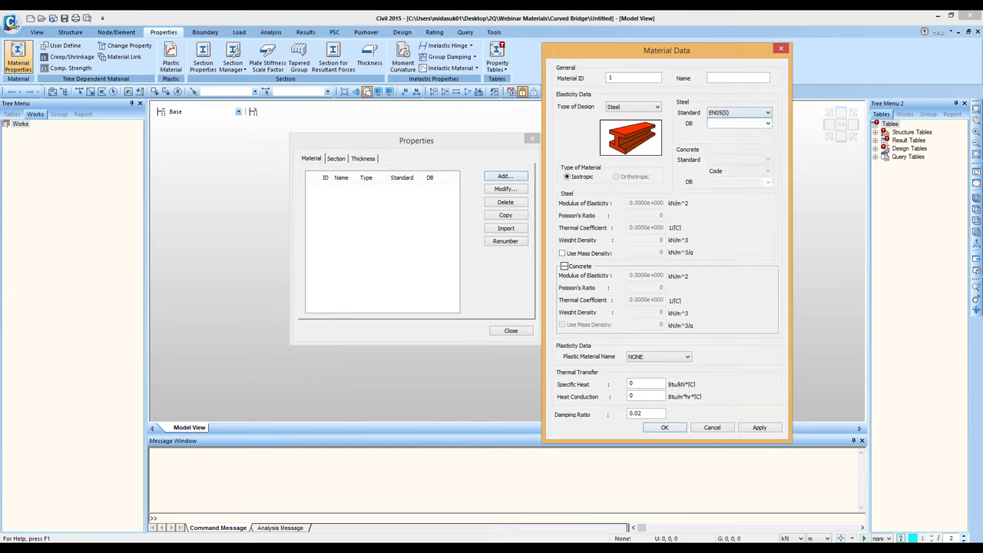
{"action": "left_click", "coordinate": [767, 123]}
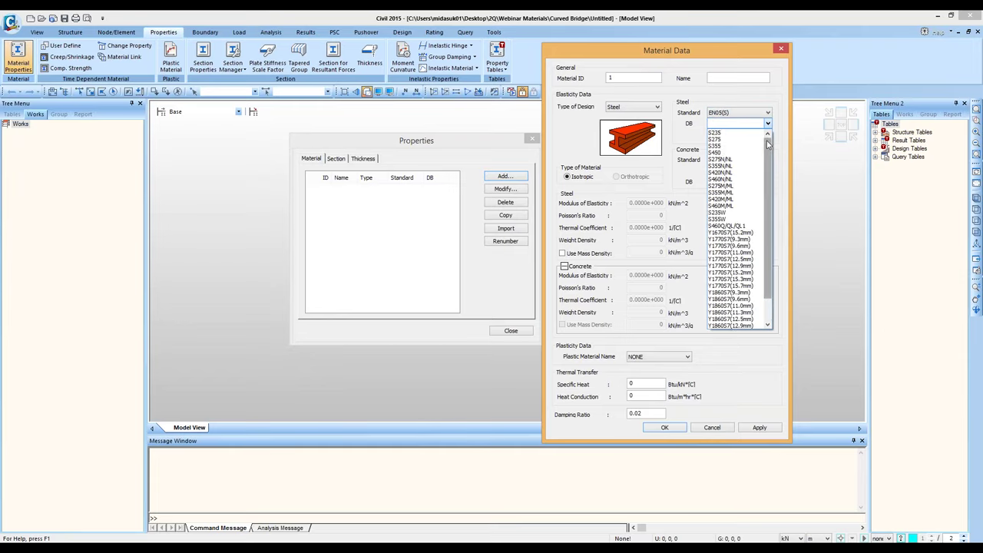
{"action": "left_click", "coordinate": [729, 147]}
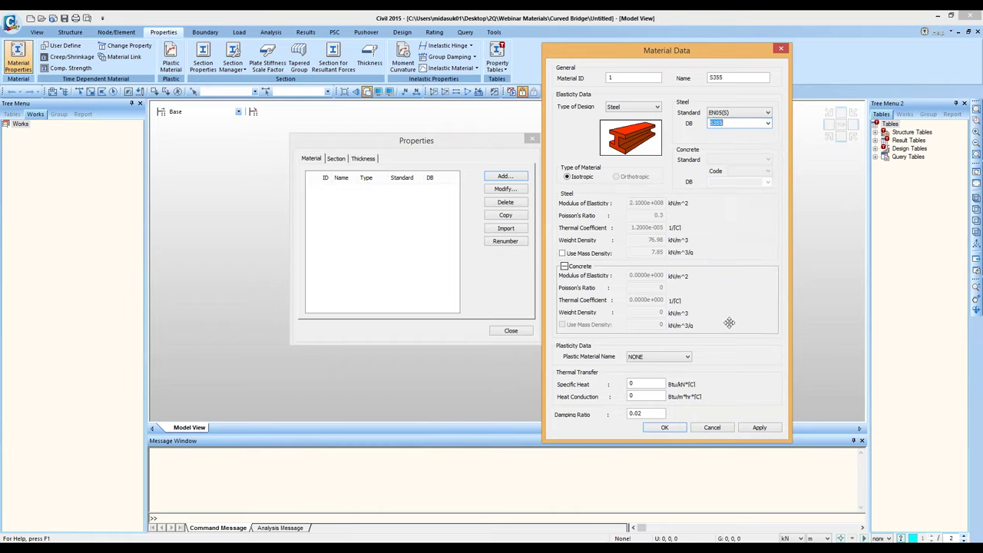
{"action": "left_click", "coordinate": [712, 428]}
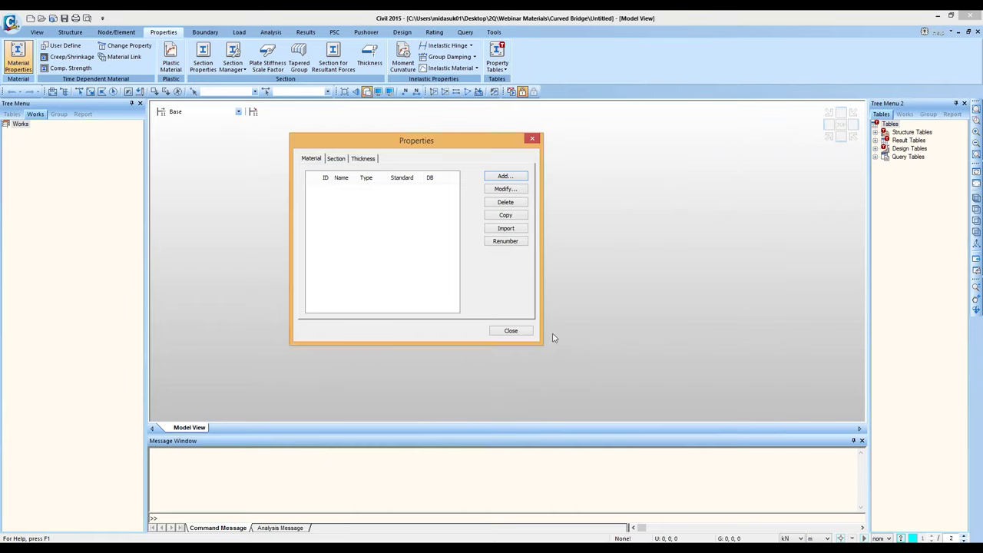
Step: Start adding a new section from the section properties list, with I-Section as its shape
{"action": "left_click", "coordinate": [343, 160]}
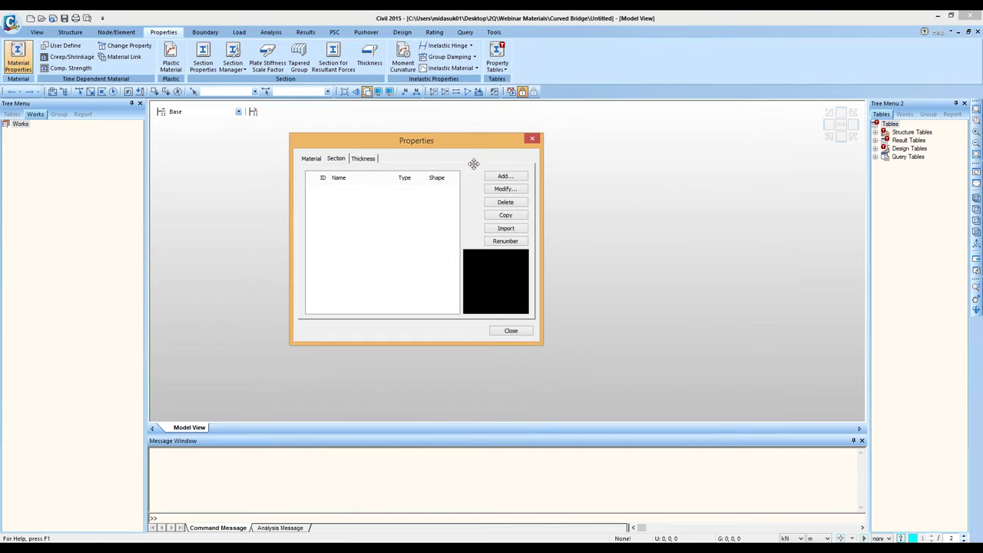
{"action": "left_click", "coordinate": [504, 176]}
{"action": "left_click_drag", "start_coordinate": [469, 203], "coordinate": [708, 111]}
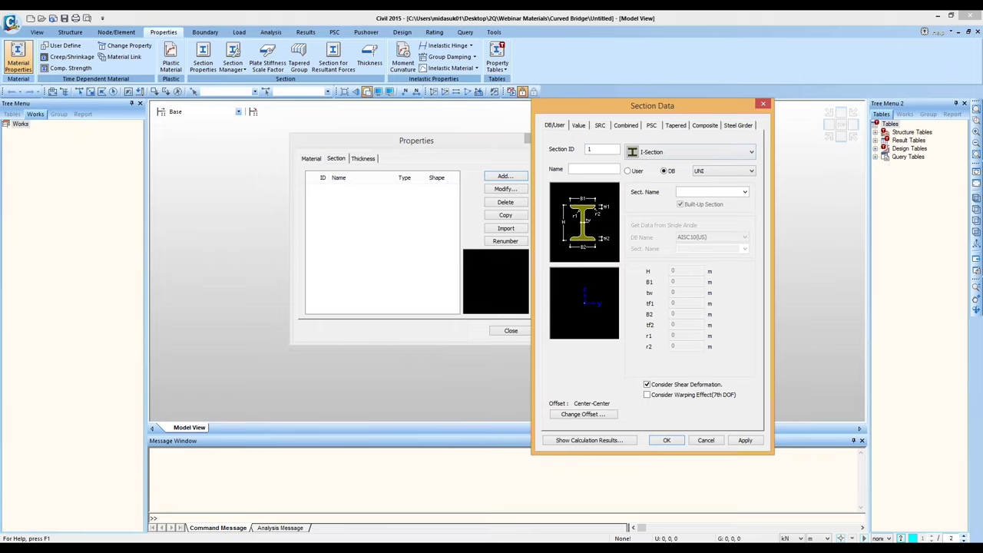
{"action": "left_click", "coordinate": [751, 152]}
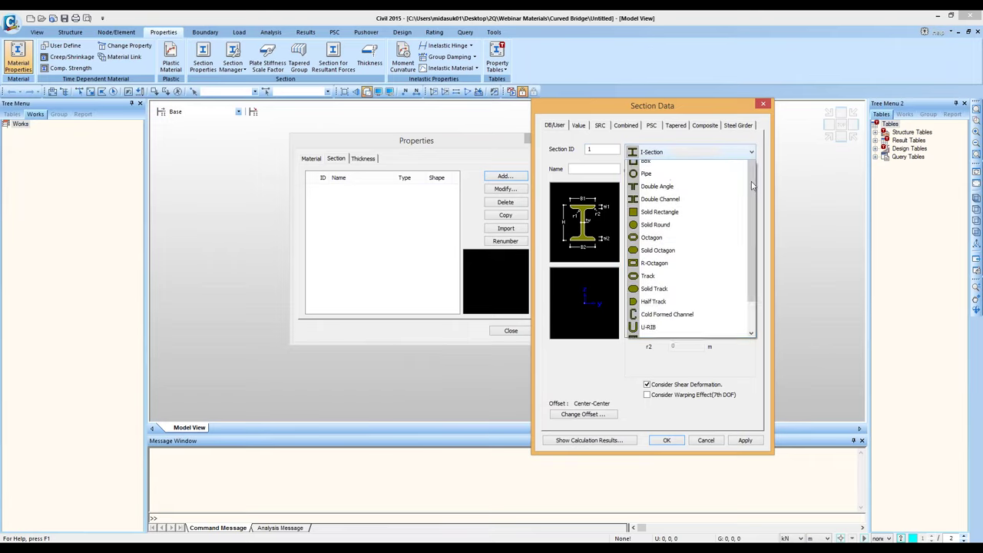
{"action": "scroll", "coordinate": [752, 185], "scroll_direction": "up", "scroll_amount": 1}
{"action": "scroll", "coordinate": [750, 231], "scroll_direction": "down", "scroll_amount": 2}
{"action": "scroll", "coordinate": [750, 184], "scroll_direction": "up", "scroll_amount": 2}
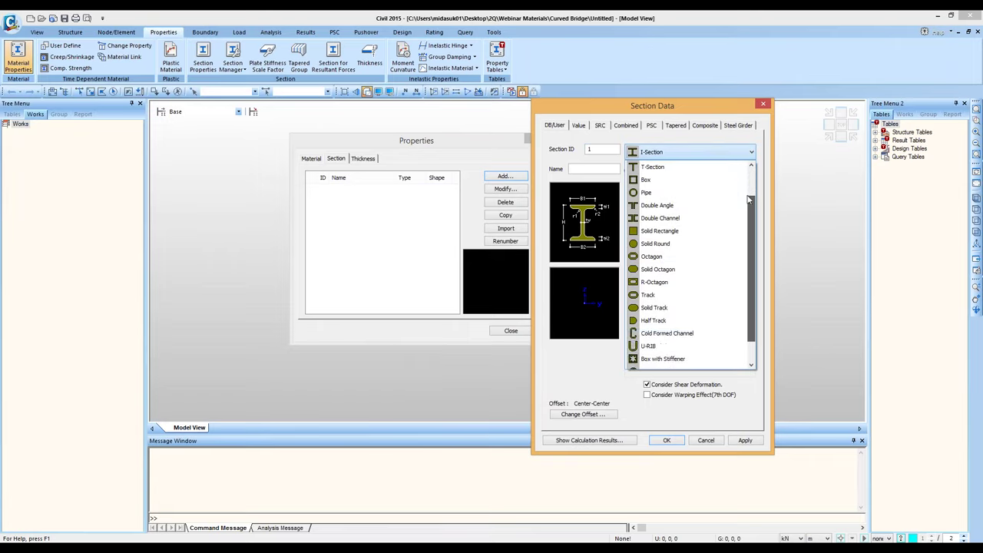
{"action": "left_click", "coordinate": [734, 192]}
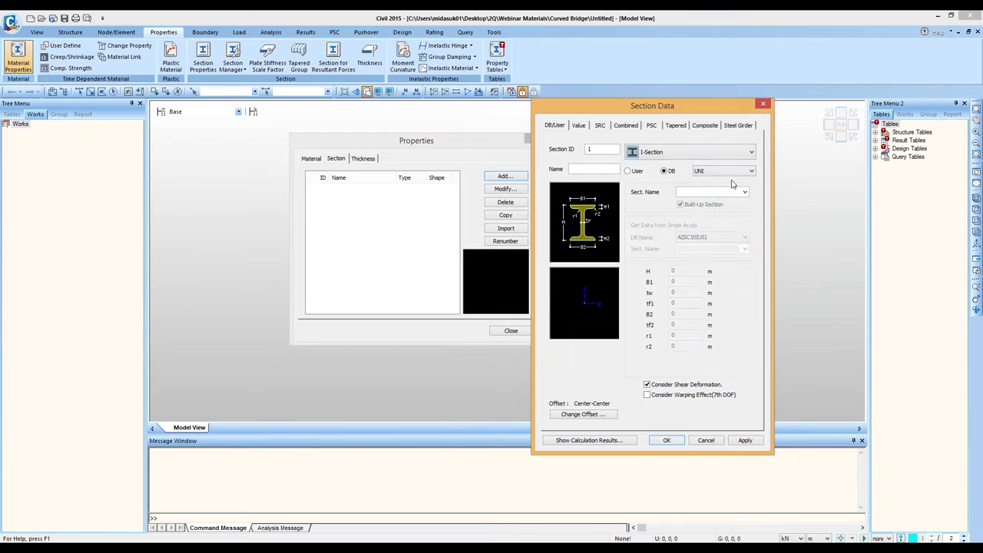
Step: Choose the BS4-93 database for the new I-Section and pick the section UB 762x267x134
{"action": "left_click", "coordinate": [751, 172]}
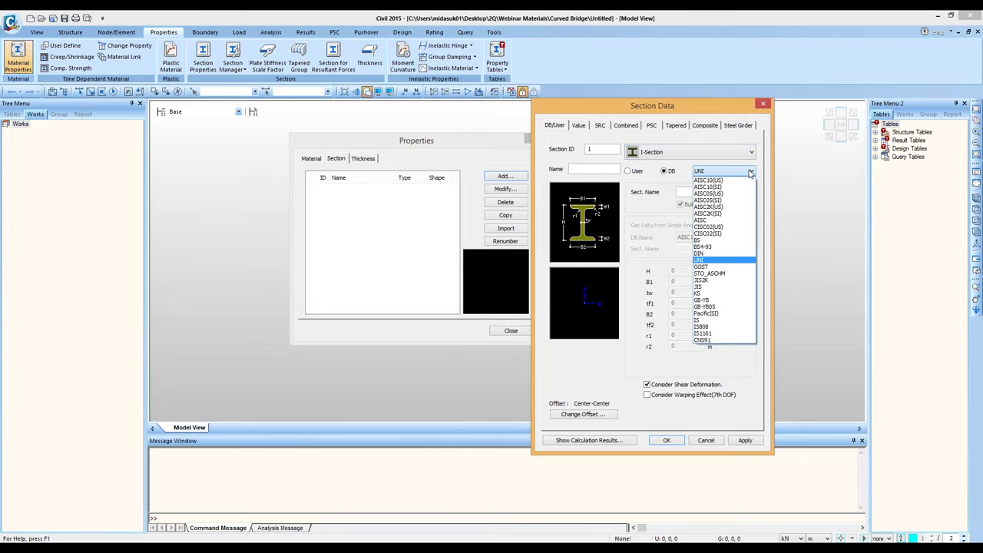
{"action": "left_click", "coordinate": [742, 172]}
{"action": "left_click", "coordinate": [741, 175]}
{"action": "left_click", "coordinate": [738, 243]}
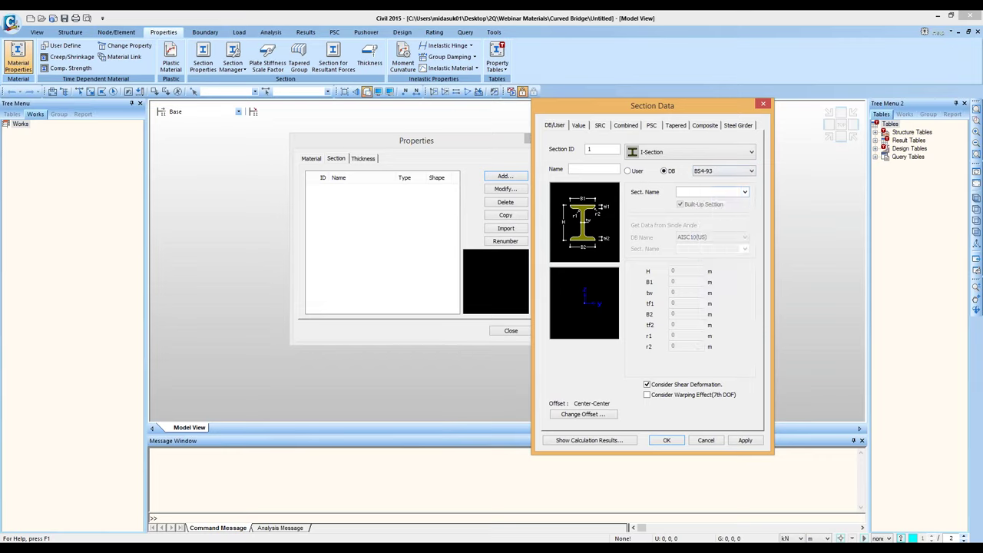
{"action": "left_click", "coordinate": [745, 191]}
{"action": "scroll", "coordinate": [714, 299], "scroll_direction": "down", "scroll_amount": 5}
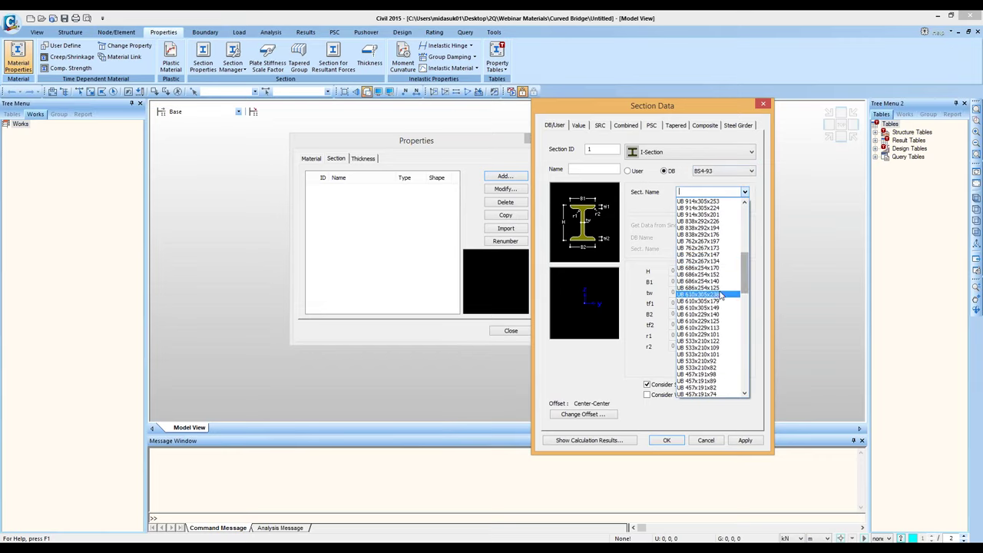
{"action": "left_click", "coordinate": [708, 261]}
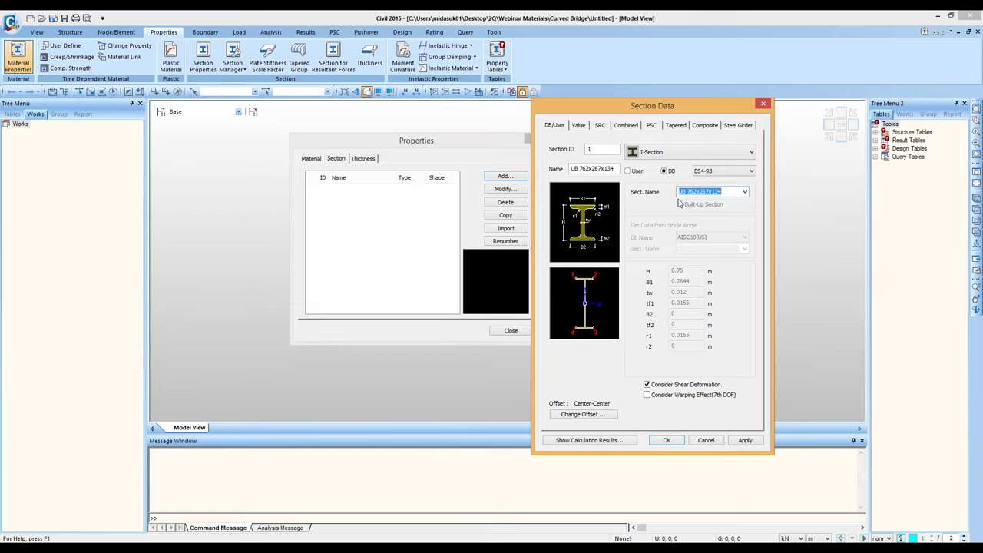
Step: Review the calculated section properties of UB 762x267x134, then close the results
{"action": "left_click", "coordinate": [619, 442]}
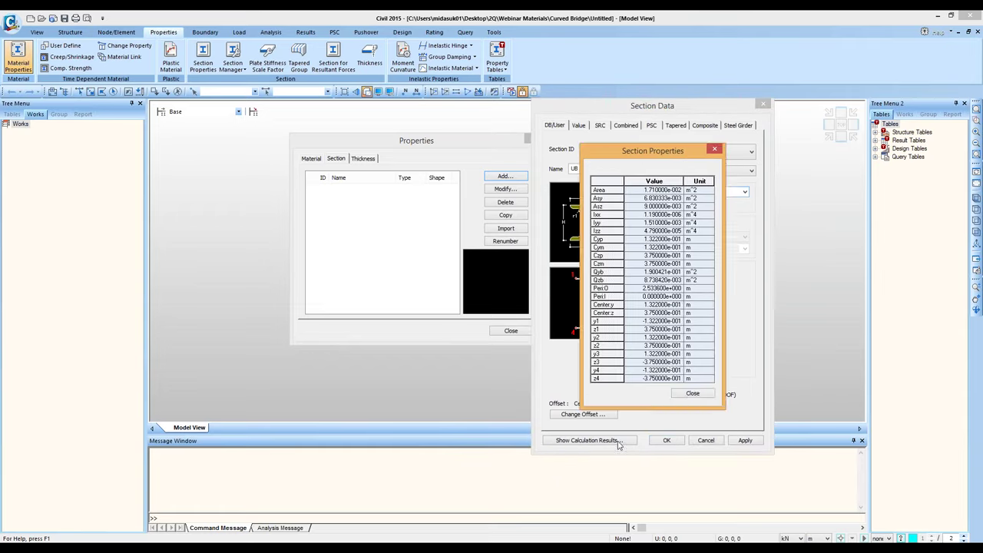
{"action": "left_click_drag", "start_coordinate": [675, 152], "coordinate": [839, 152]}
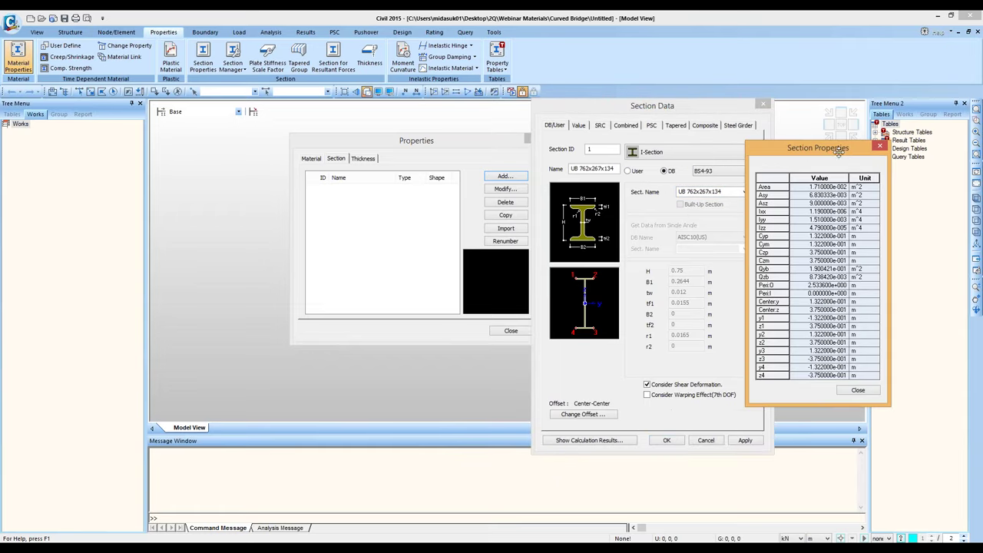
{"action": "left_click", "coordinate": [858, 391]}
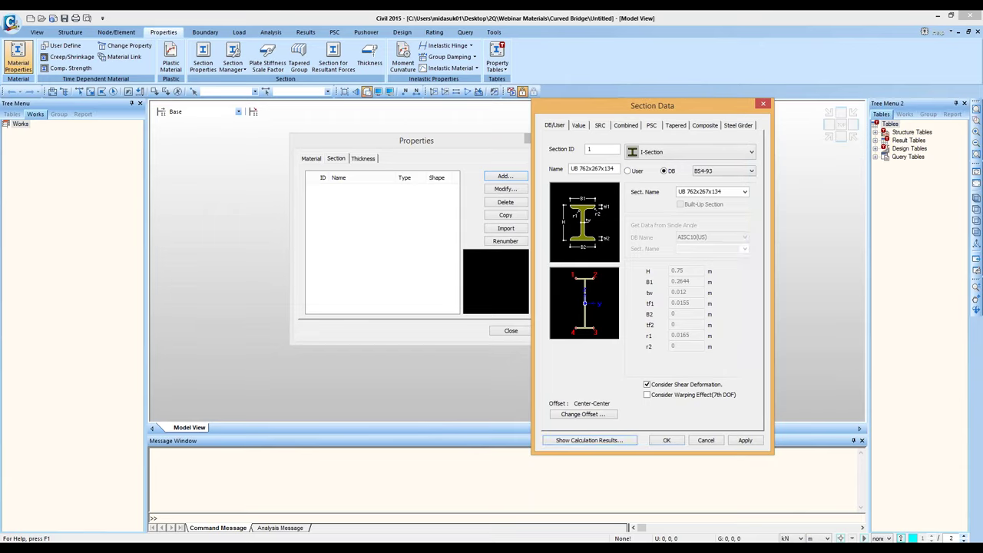
Step: Look through the Value, SRC, Combined, PSC, Tapered, Composite and Steel Girder section definitions, including the available composite section types
{"action": "left_click", "coordinate": [579, 125]}
{"action": "left_click", "coordinate": [600, 128]}
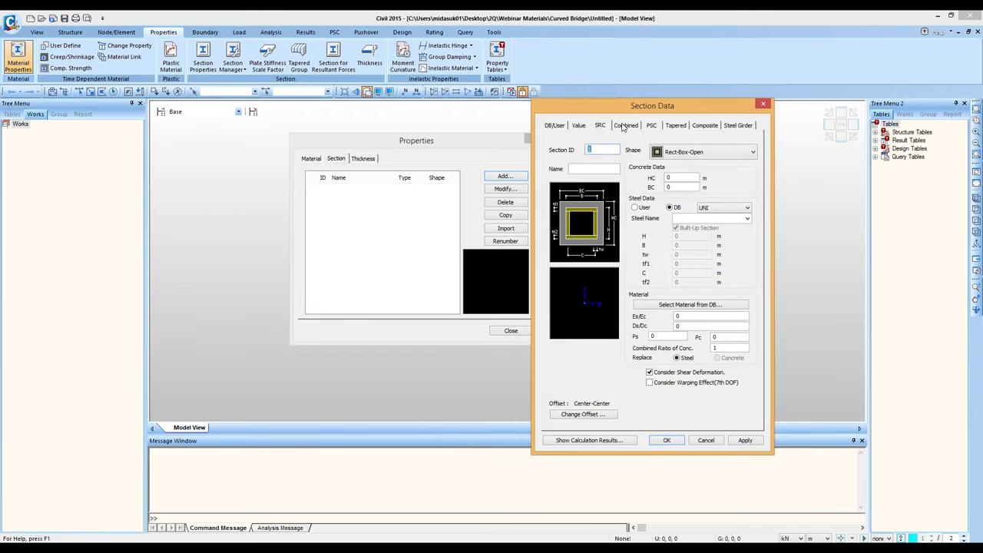
{"action": "left_click", "coordinate": [628, 126]}
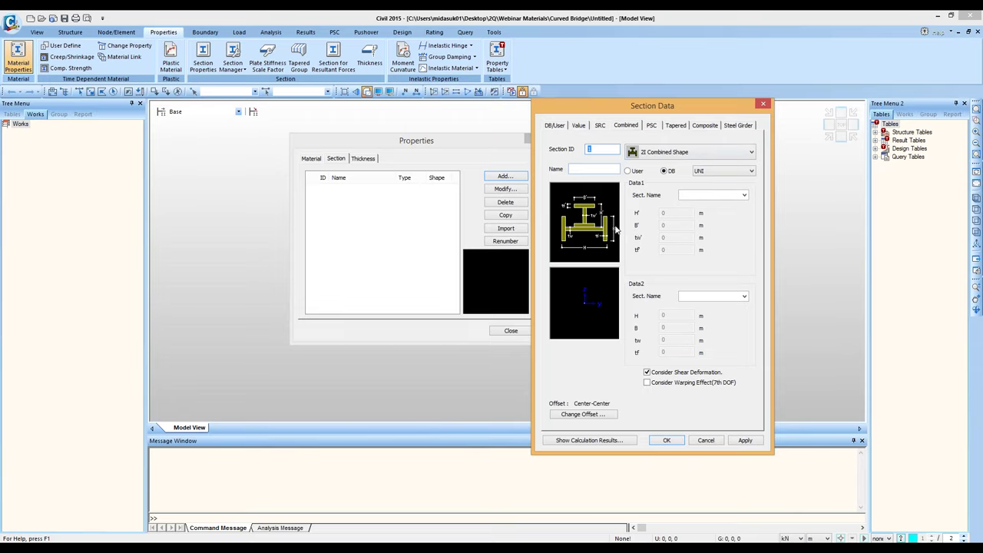
{"action": "left_click", "coordinate": [652, 126]}
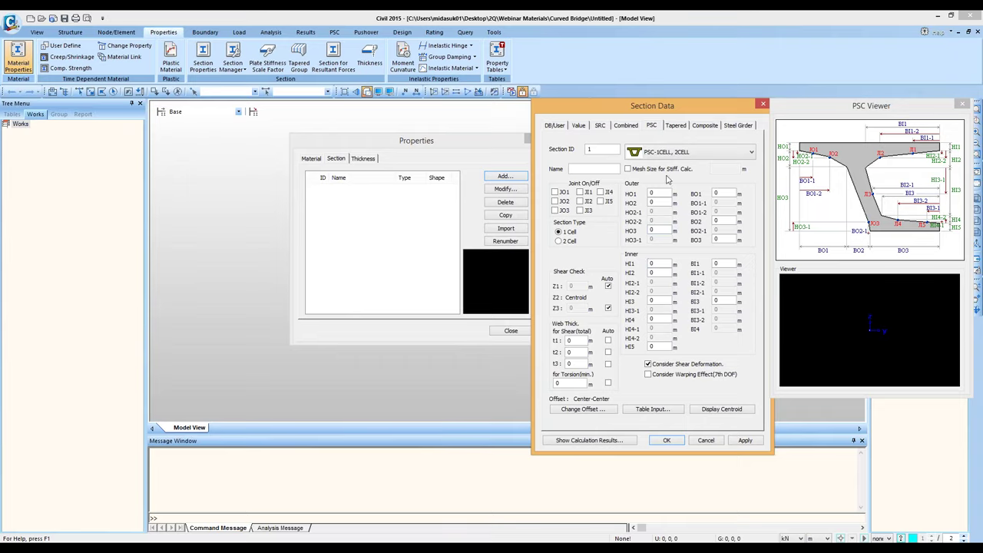
{"action": "left_click", "coordinate": [674, 126]}
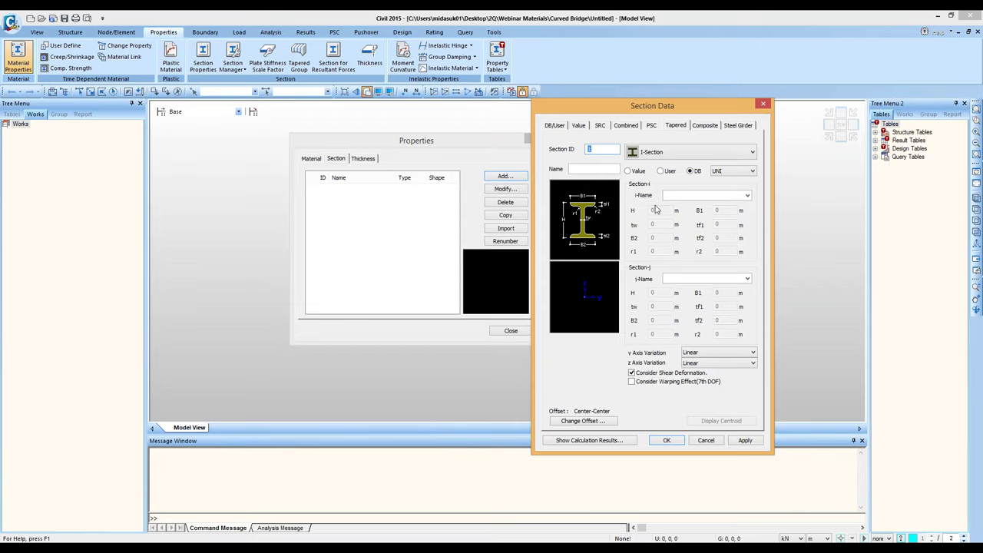
{"action": "left_click", "coordinate": [705, 127]}
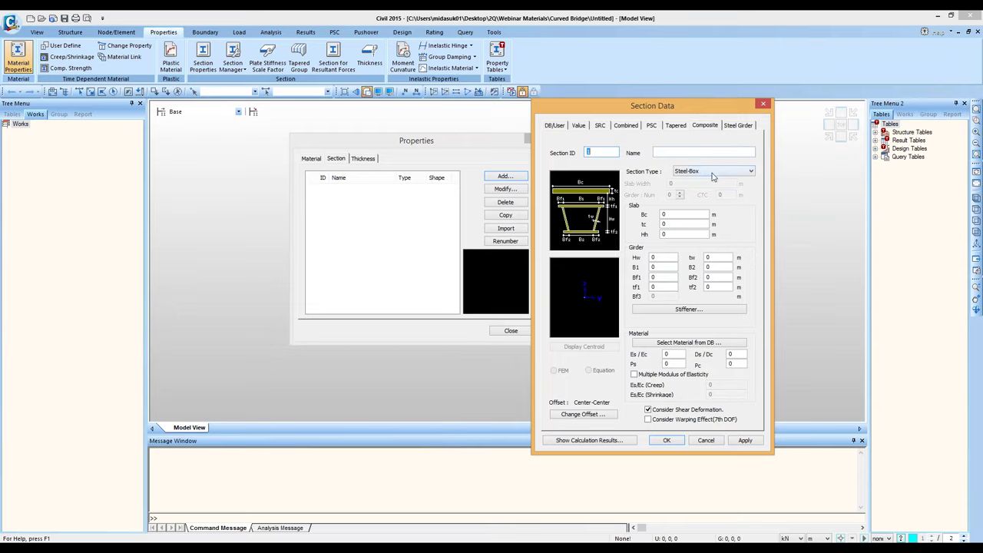
{"action": "left_click", "coordinate": [713, 171]}
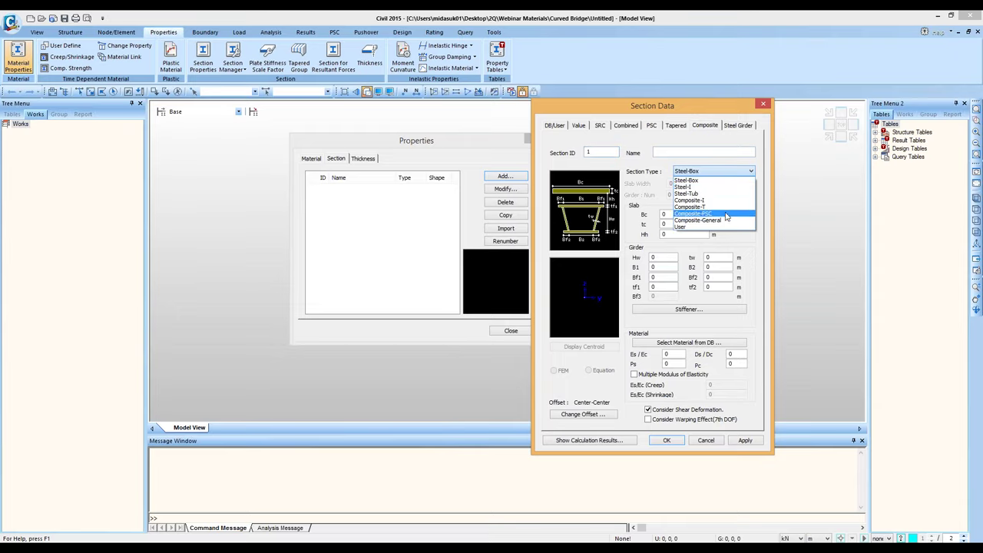
{"action": "left_click", "coordinate": [739, 126]}
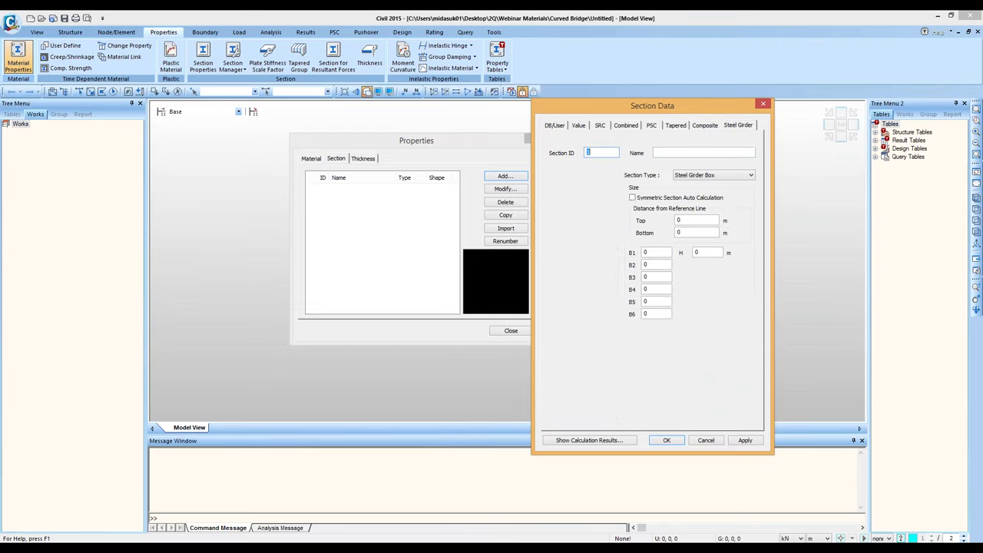
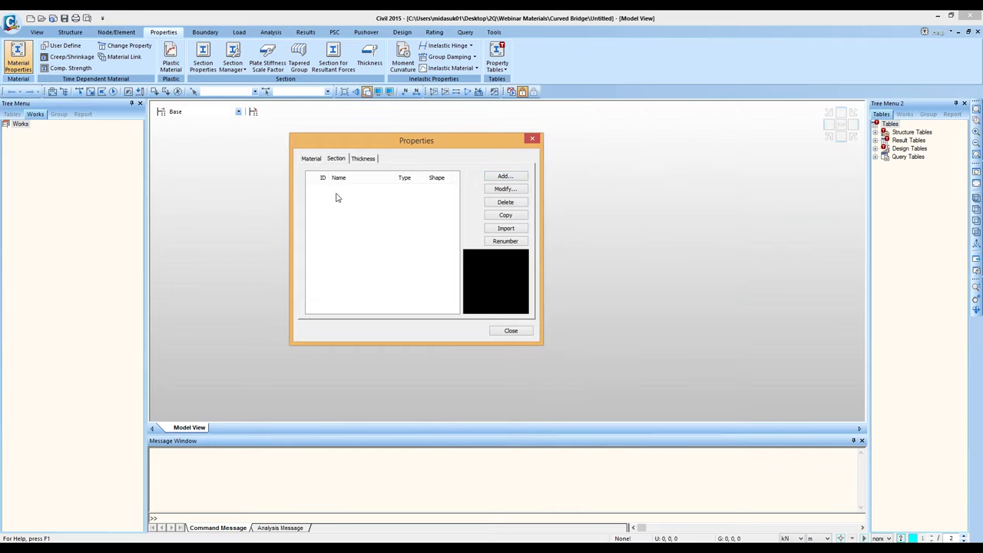
Step: Import the materials SRC, S275 and C45/55 from the All Frame new model file
{"action": "left_click", "coordinate": [312, 159]}
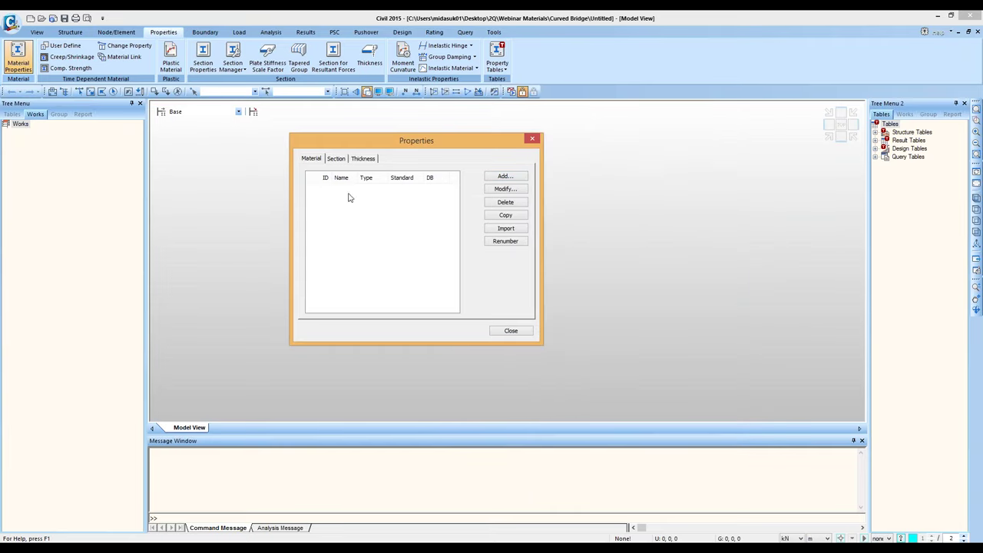
{"action": "left_click", "coordinate": [505, 229]}
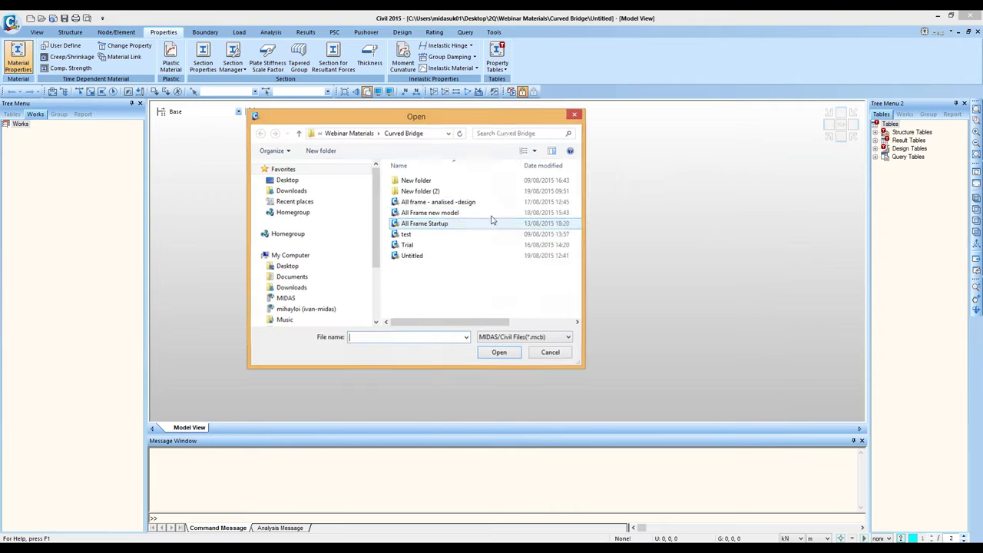
{"action": "left_click", "coordinate": [490, 213]}
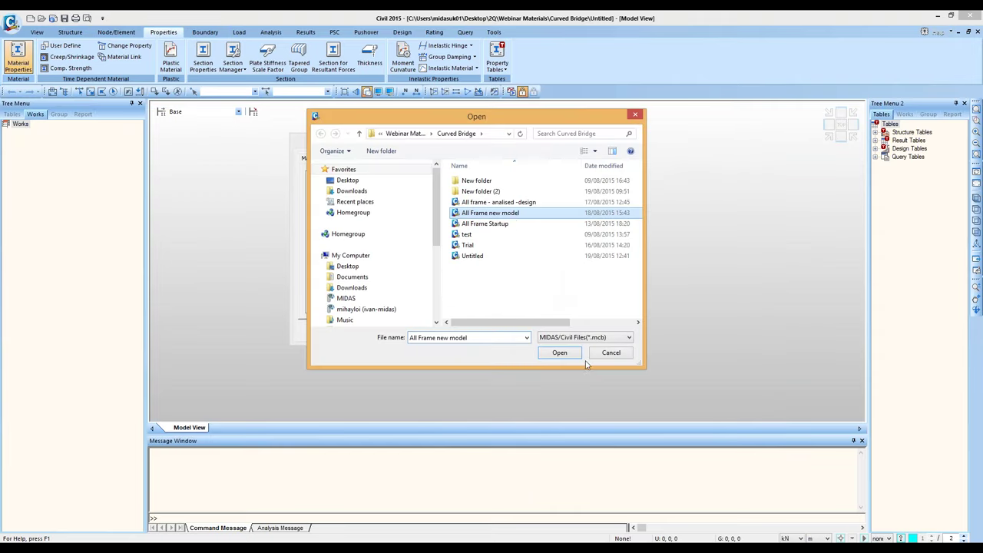
{"action": "left_click", "coordinate": [560, 352]}
{"action": "left_click", "coordinate": [665, 192]}
{"action": "left_click", "coordinate": [633, 205]}
{"action": "left_click", "coordinate": [646, 330]}
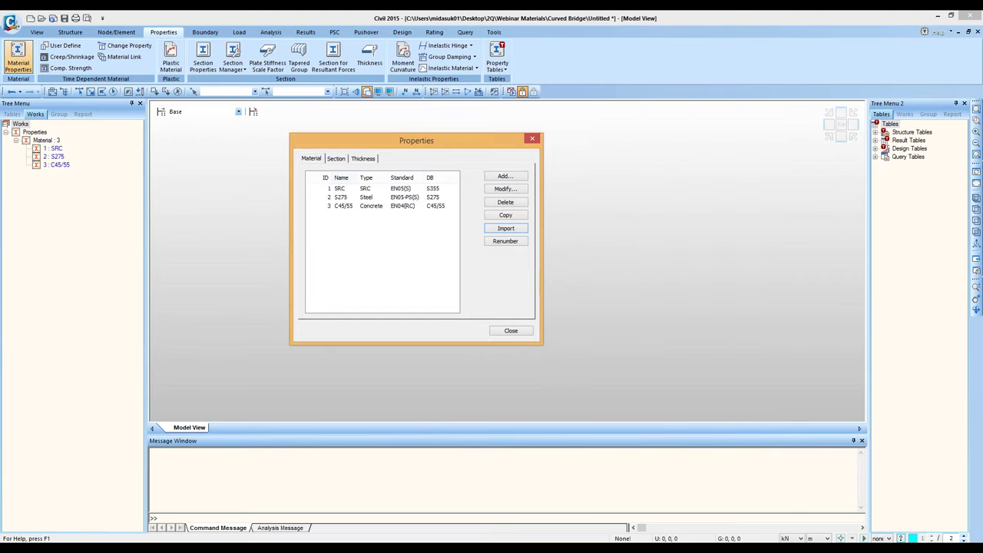
Step: Import sections 1 to 8 from the All Frame new model file, excluding sections 9 to 12, and close the properties list
{"action": "left_click", "coordinate": [338, 160]}
{"action": "left_click", "coordinate": [504, 229]}
{"action": "left_click", "coordinate": [507, 213]}
{"action": "left_click", "coordinate": [560, 353]}
{"action": "left_click_drag", "start_coordinate": [665, 225], "coordinate": [666, 247]}
{"action": "left_click", "coordinate": [633, 206]}
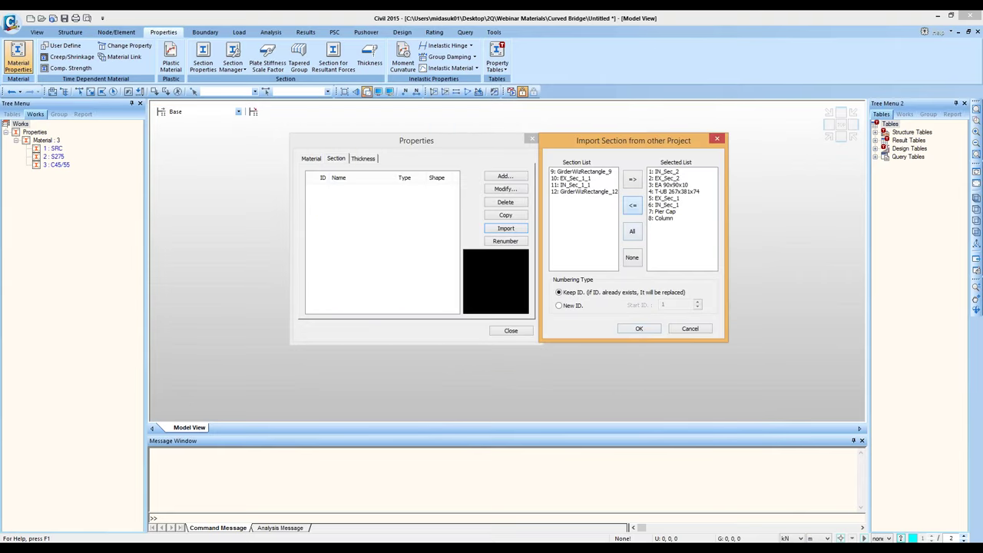
{"action": "left_click", "coordinate": [640, 329]}
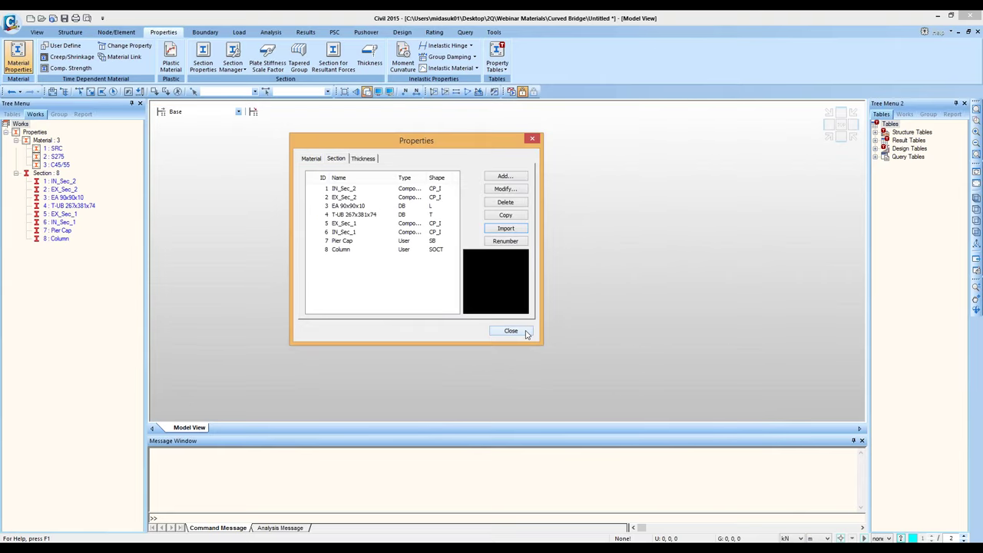
{"action": "left_click", "coordinate": [527, 333]}
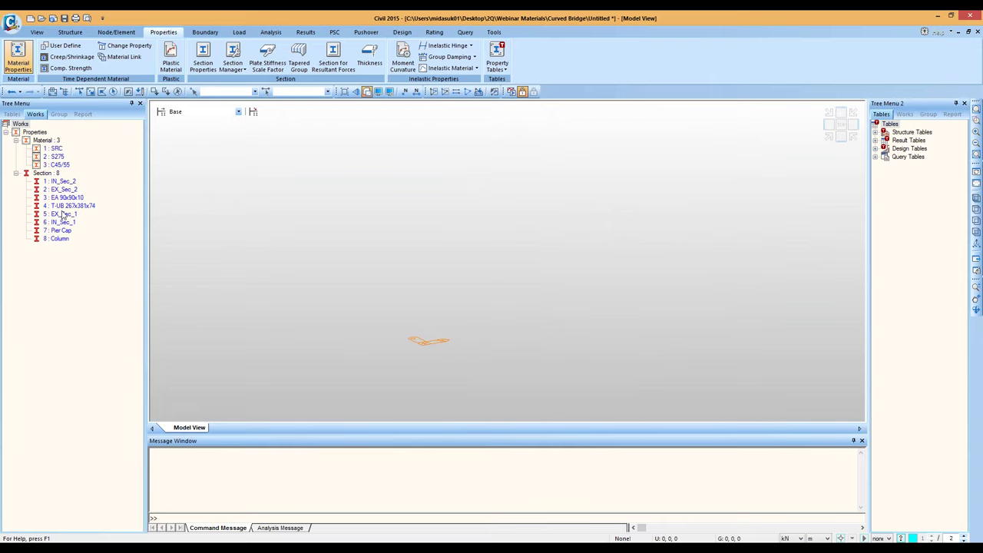
Step: View the material data of SRC from the Works tree and leave it without changes
{"action": "right_click", "coordinate": [54, 148]}
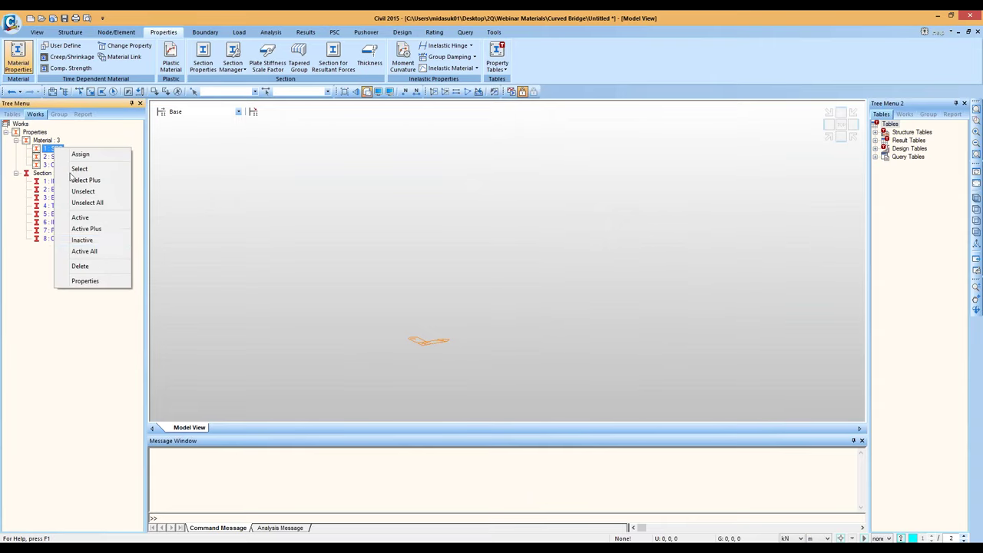
{"action": "left_click", "coordinate": [93, 282]}
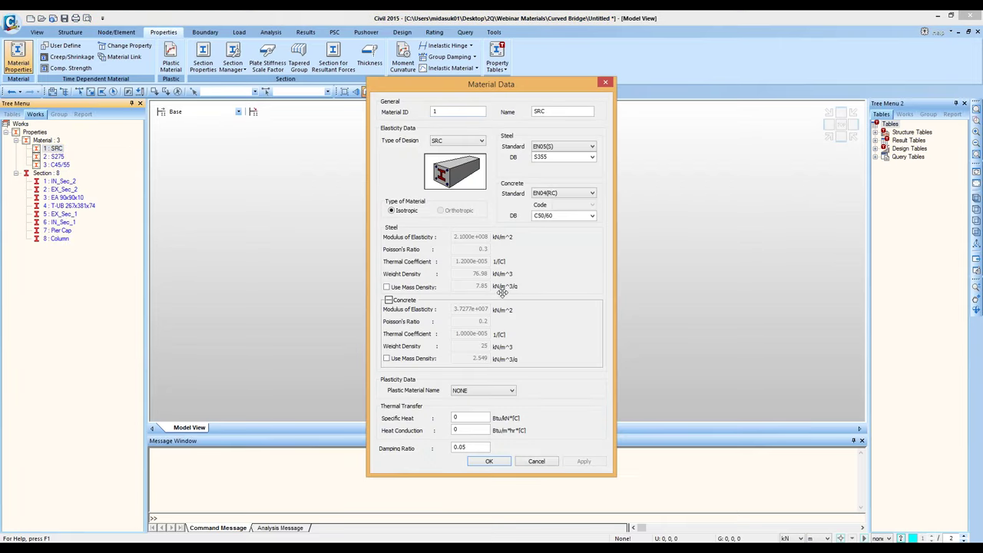
{"action": "left_click", "coordinate": [547, 462]}
Step: Examine the IN_Sec_2 section data and compare its calculated properties before and after composite action, leaving the section without changes
{"action": "right_click", "coordinate": [63, 181]}
{"action": "left_click", "coordinate": [110, 316]}
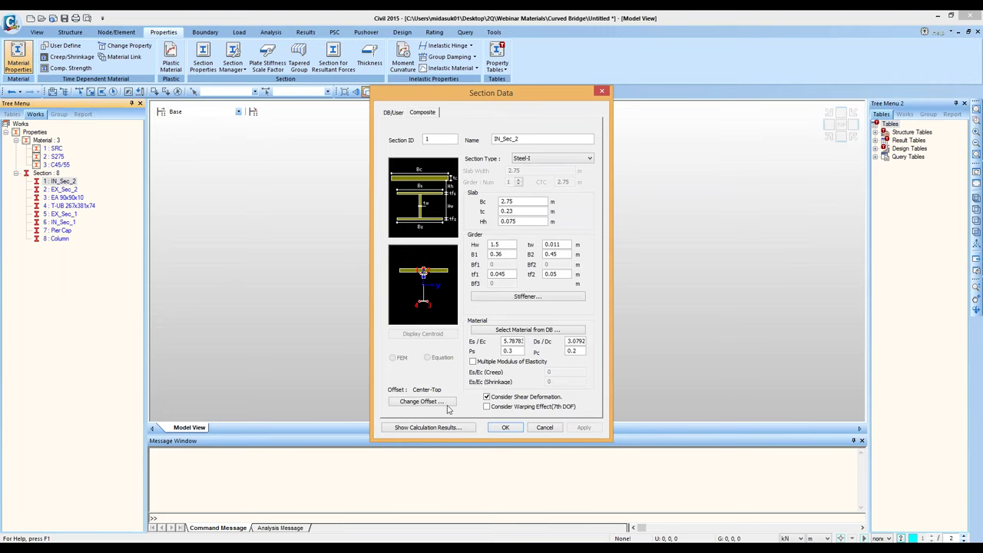
{"action": "left_click", "coordinate": [442, 428]}
{"action": "left_click_drag", "start_coordinate": [515, 140], "coordinate": [726, 135]}
{"action": "left_click", "coordinate": [674, 162]}
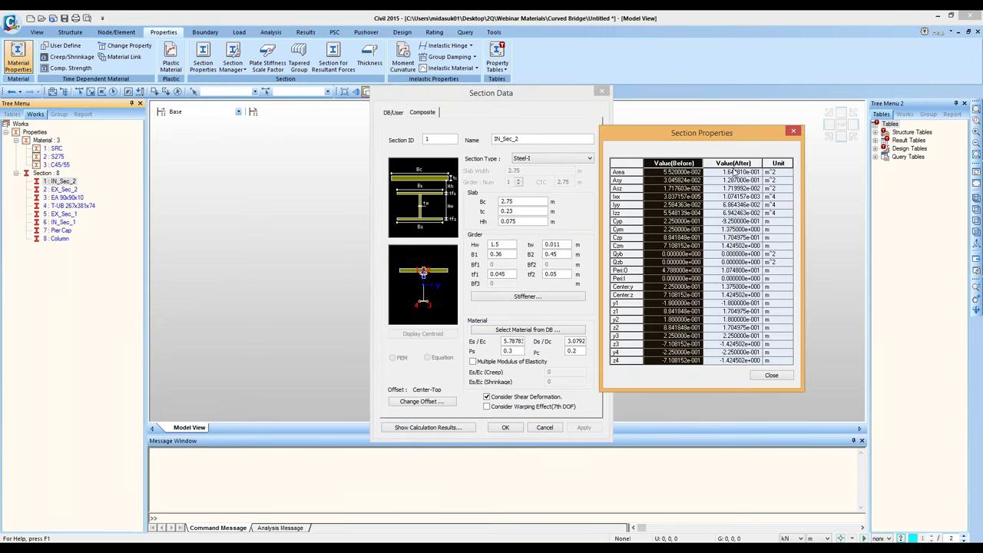
{"action": "left_click", "coordinate": [733, 163]}
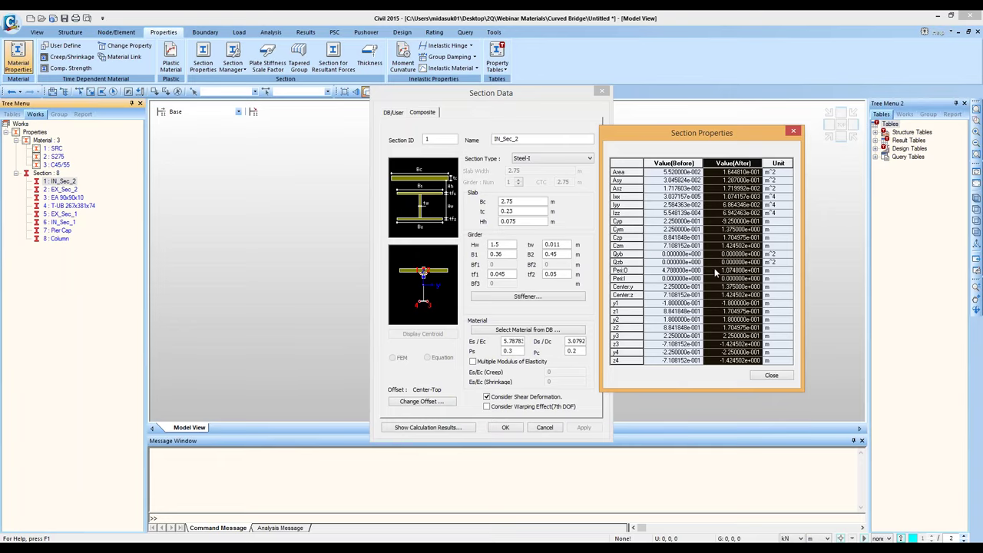
{"action": "left_click", "coordinate": [771, 375]}
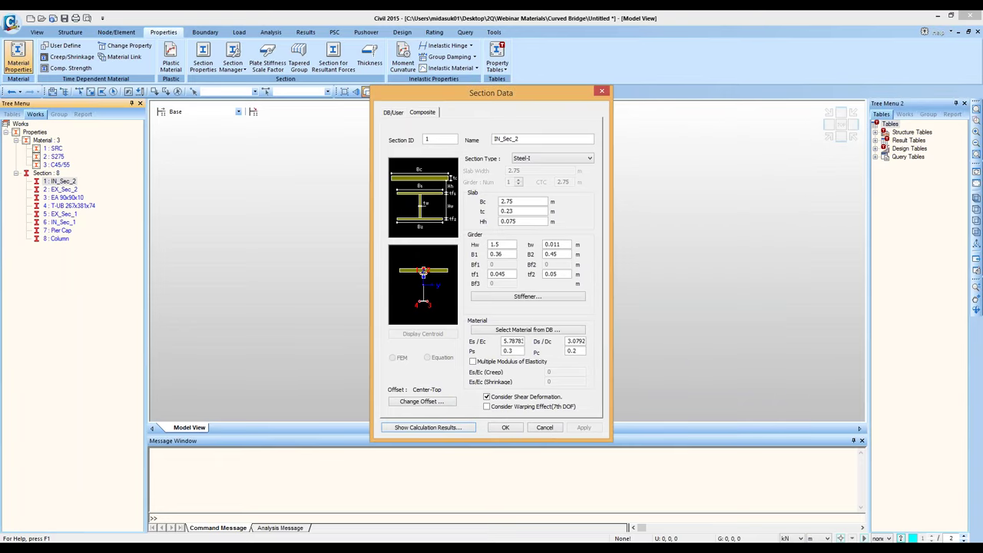
{"action": "left_click", "coordinate": [545, 428]}
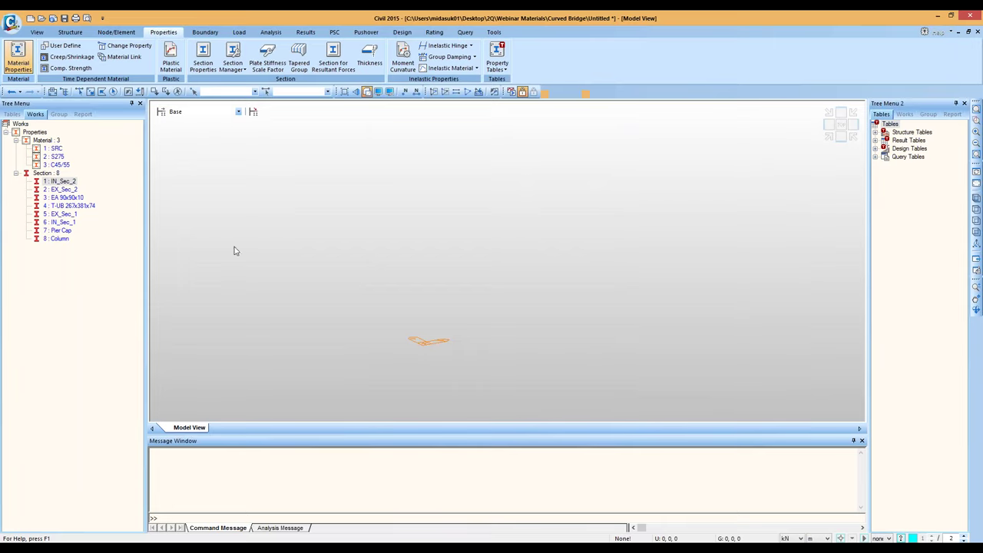
Step: Start the Steel Composite Girder Bridge Wizard and place its window over the model view
{"action": "left_click", "coordinate": [70, 32]}
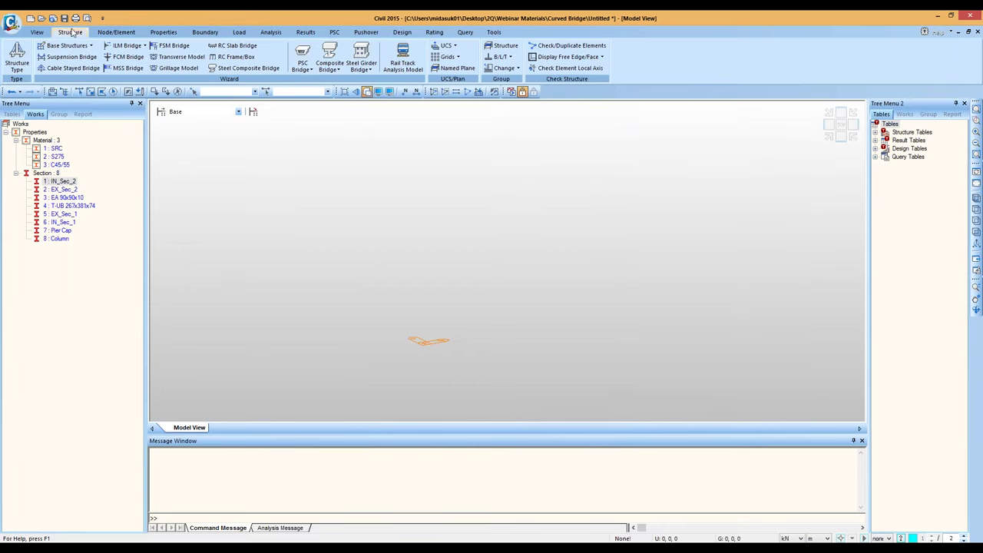
{"action": "left_click", "coordinate": [250, 69]}
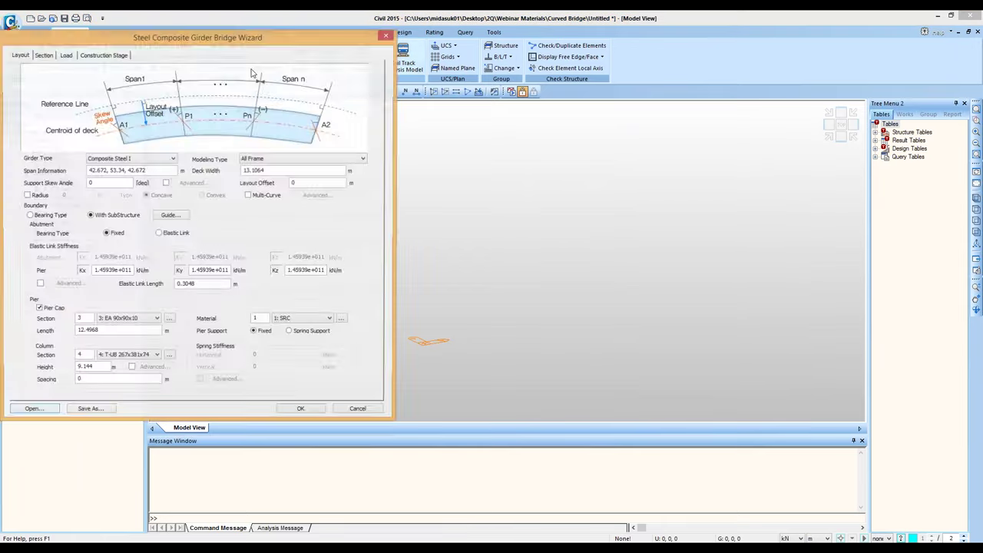
{"action": "left_click_drag", "start_coordinate": [250, 43], "coordinate": [451, 69]}
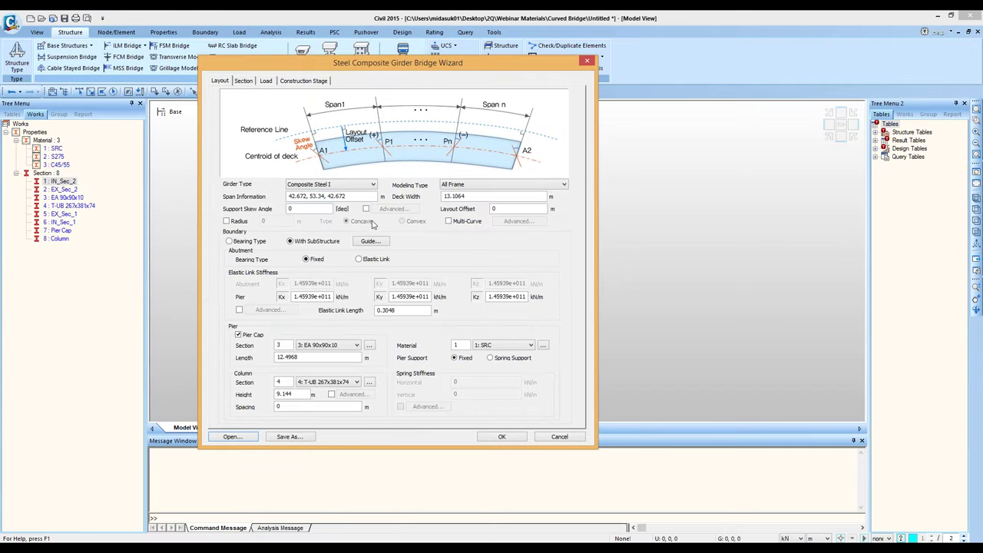
Step: Look through the bridge wizard's Section, Load and Construction Stage settings
{"action": "left_click", "coordinate": [243, 81]}
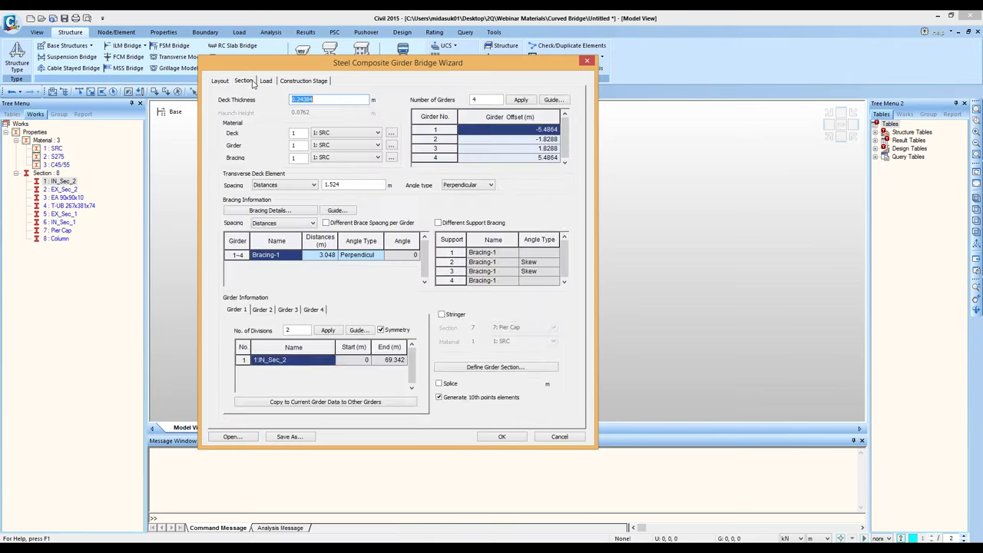
{"action": "left_click", "coordinate": [266, 80]}
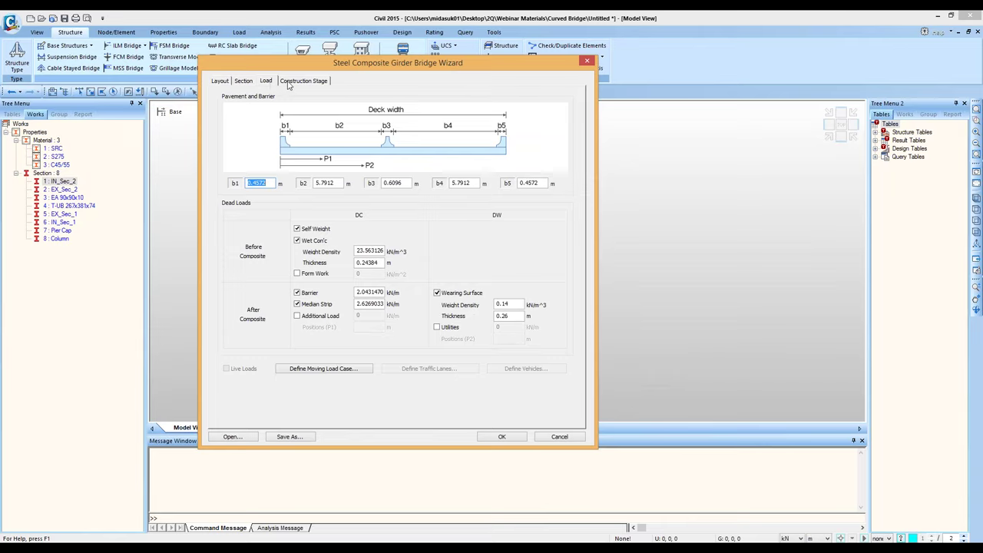
{"action": "left_click", "coordinate": [302, 81]}
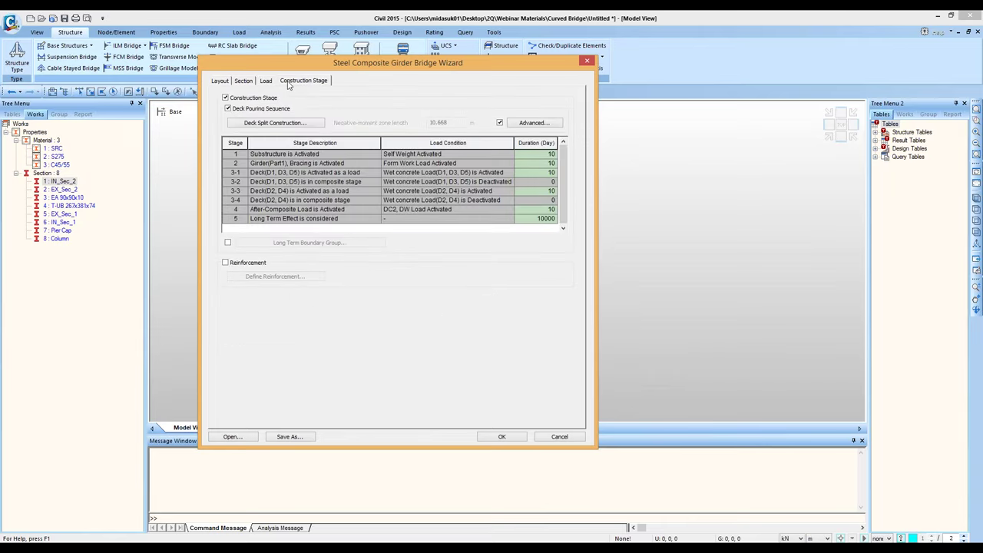
Step: Load the saved wizard file "Wizzard- Pier, Bracing" into the bridge wizard and reposition the wizard window
{"action": "left_click", "coordinate": [220, 81]}
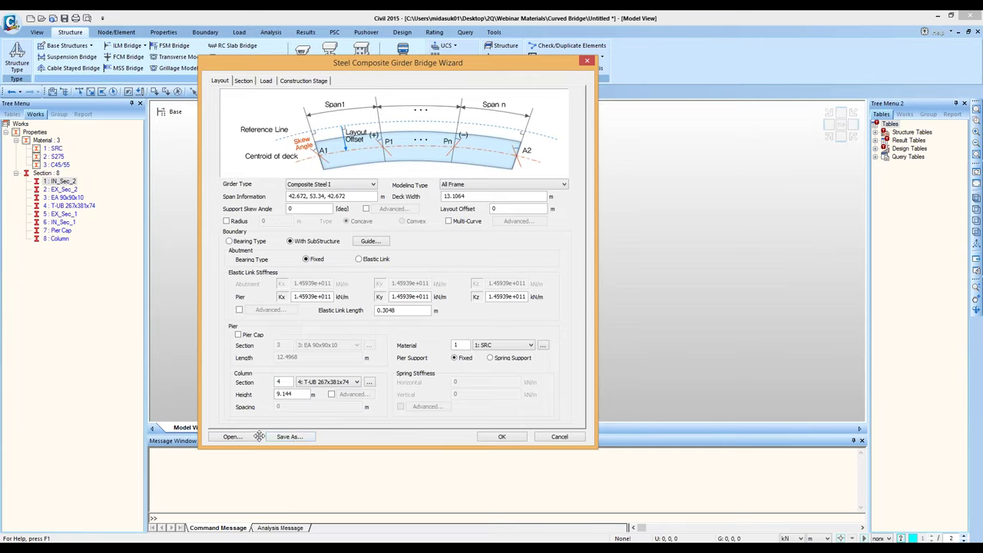
{"action": "left_click", "coordinate": [233, 436]}
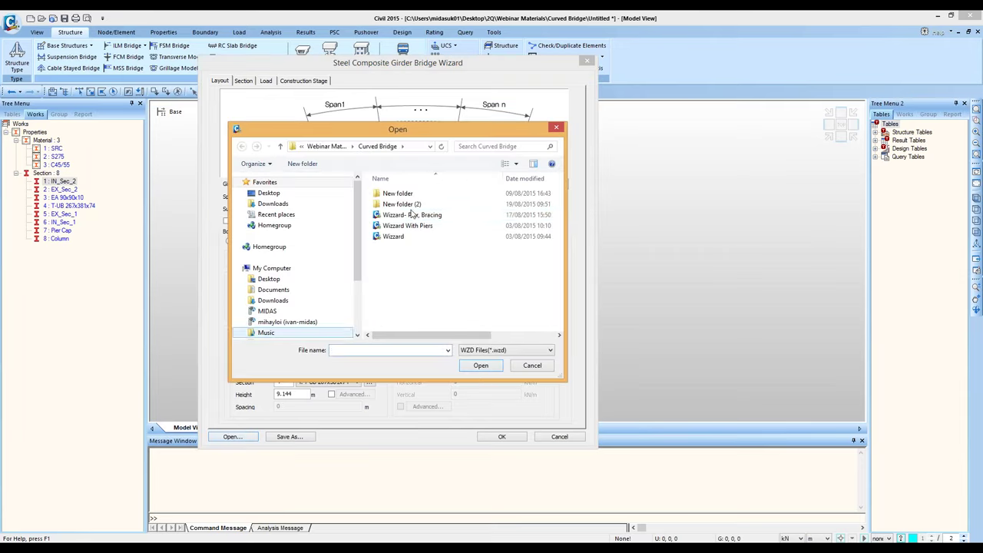
{"action": "left_click", "coordinate": [427, 215]}
{"action": "left_click", "coordinate": [480, 365]}
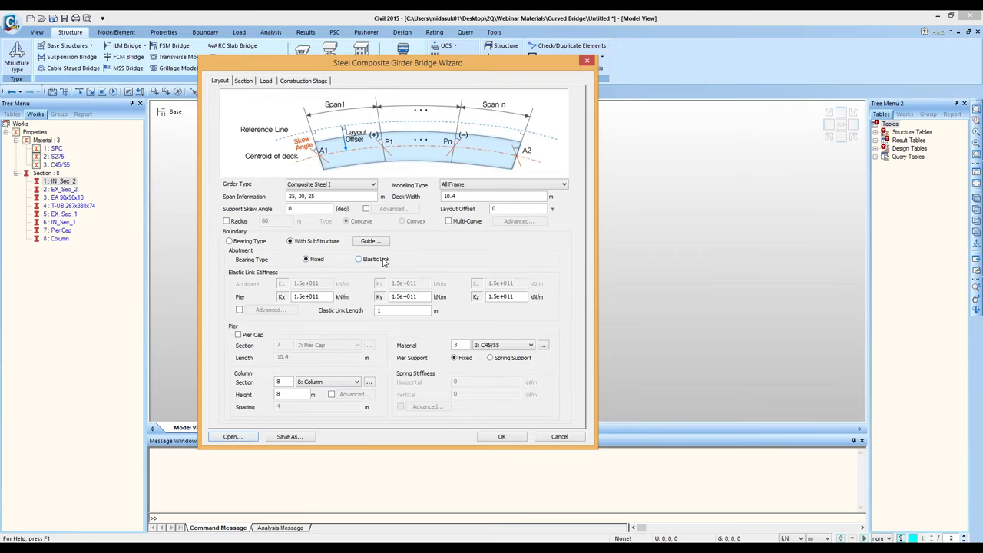
{"action": "left_click_drag", "start_coordinate": [480, 61], "coordinate": [536, 53]}
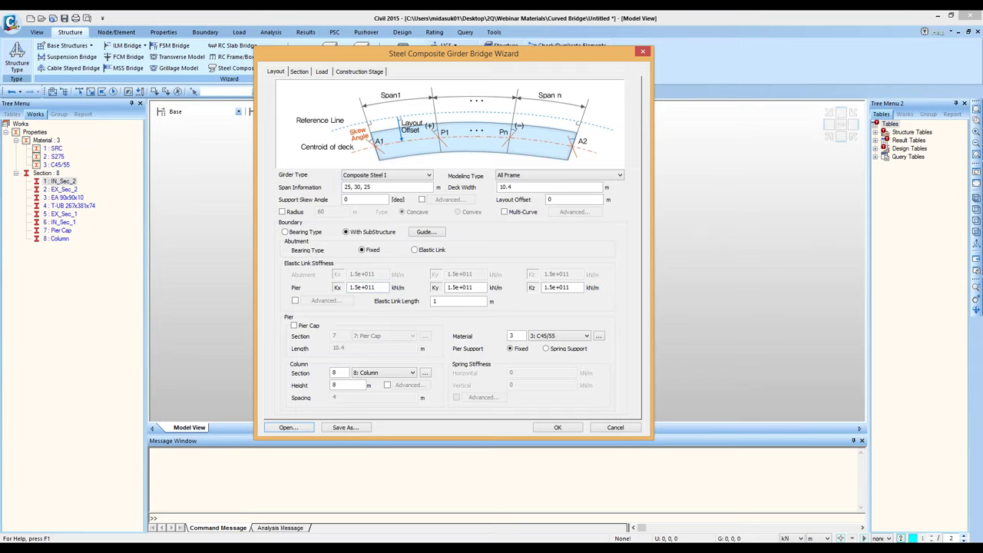
Step: Choose Composite Steel I as the girder type and All Frame as the modeling type
{"action": "left_click", "coordinate": [429, 177]}
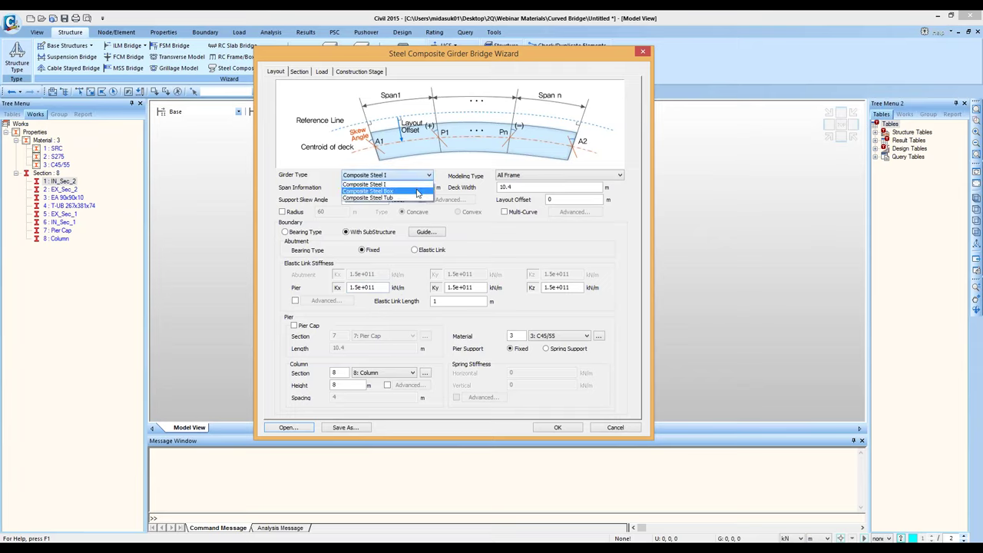
{"action": "left_click", "coordinate": [415, 184]}
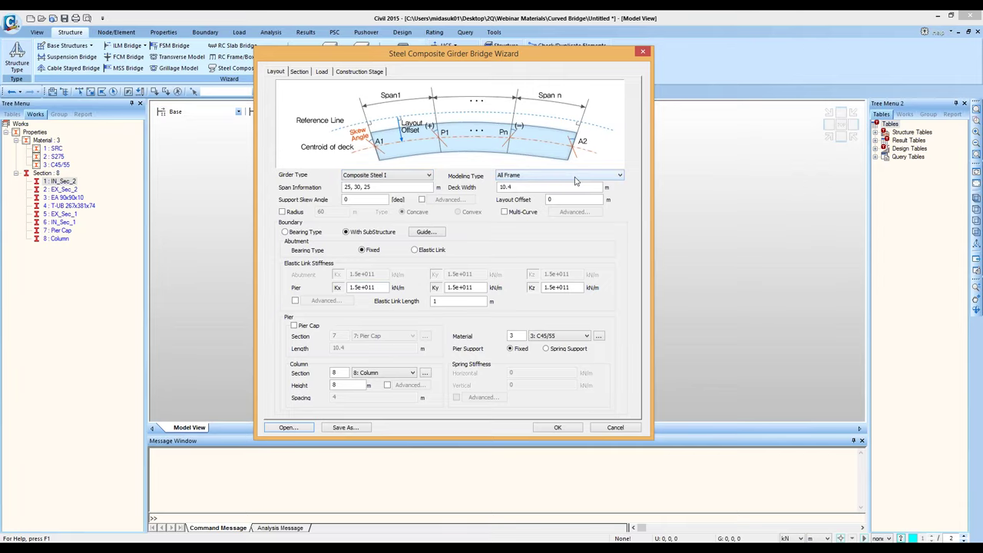
{"action": "left_click", "coordinate": [576, 176]}
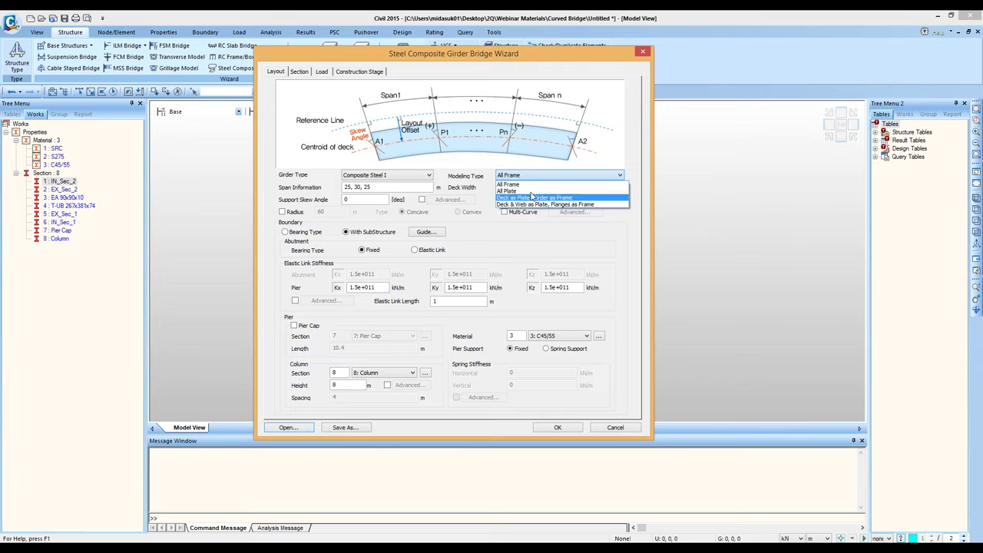
{"action": "left_click", "coordinate": [486, 182]}
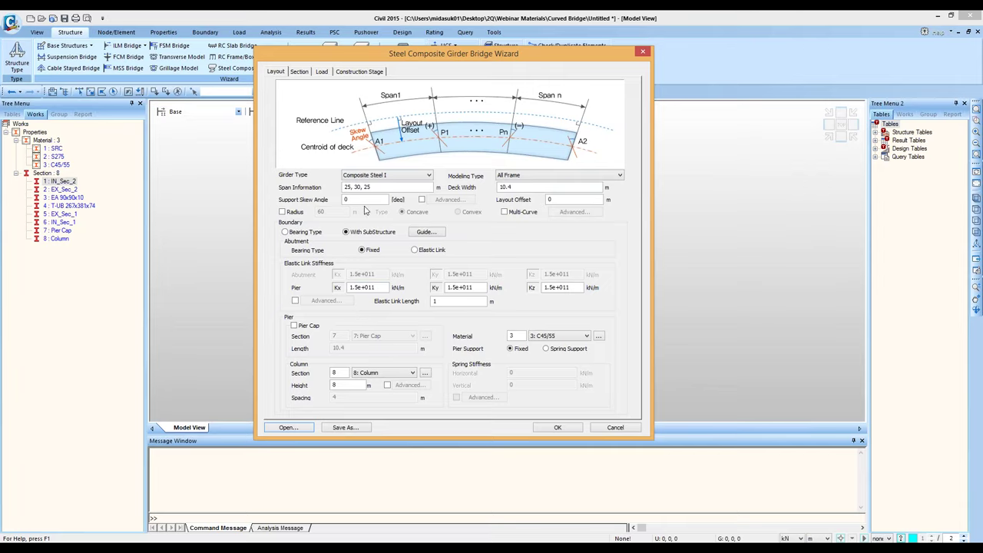
Step: Check the span information and deck width in the wizard's layout without changing them
{"action": "left_click", "coordinate": [378, 188]}
{"action": "left_click", "coordinate": [361, 188]}
{"action": "double_click", "coordinate": [347, 187]}
{"action": "left_click", "coordinate": [366, 188]}
{"action": "double_click", "coordinate": [517, 187]}
{"action": "left_click", "coordinate": [514, 186]}
Step: Set the support skew angle to 15 degrees and view the individual skew angles per support, leaving the advanced option off
{"action": "left_click", "coordinate": [345, 200]}
{"action": "left_click", "coordinate": [421, 201]}
{"action": "left_click", "coordinate": [445, 199]}
{"action": "left_click", "coordinate": [447, 204]}
{"action": "left_click", "coordinate": [432, 213]}
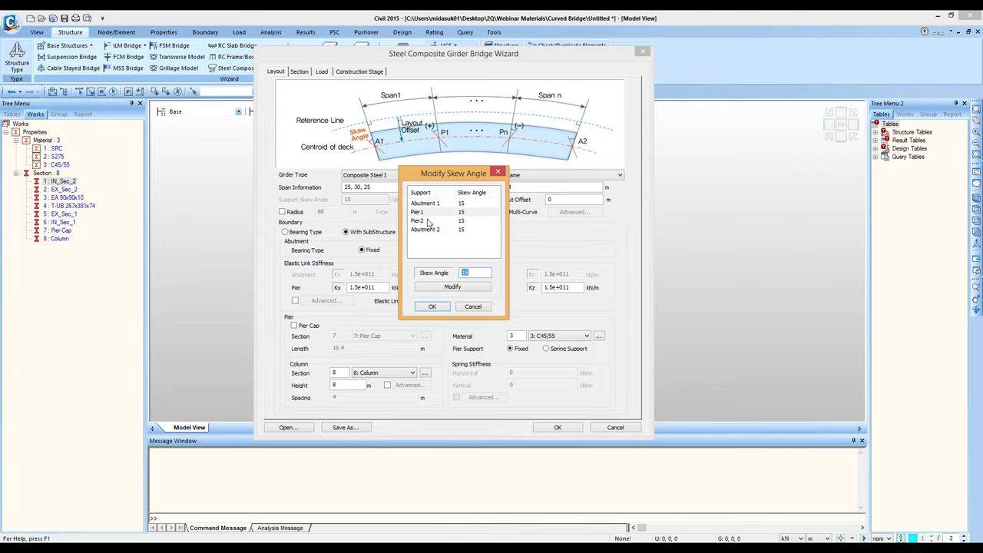
{"action": "left_click", "coordinate": [429, 222]}
{"action": "left_click", "coordinate": [427, 231]}
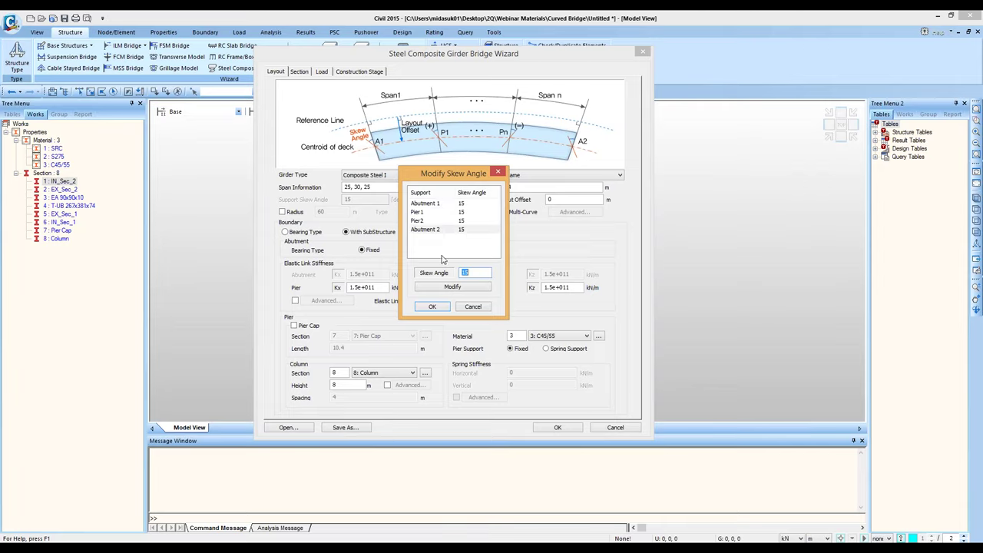
{"action": "left_click", "coordinate": [470, 308]}
{"action": "left_click", "coordinate": [422, 200]}
{"action": "left_click", "coordinate": [354, 199]}
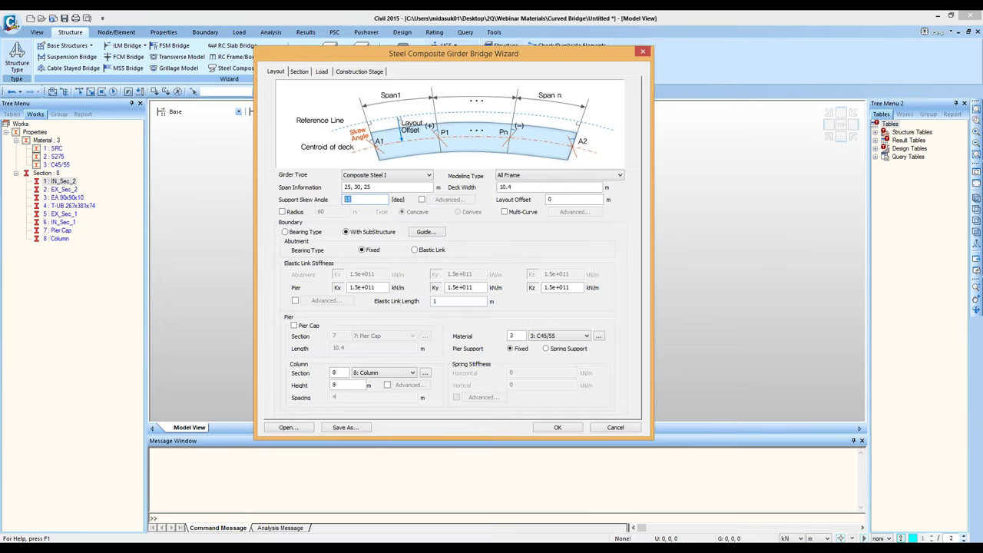
Step: Look at the layout offset, Radius and Multi-Curve options, leaving the offset unchanged and both options off
{"action": "double_click", "coordinate": [559, 200]}
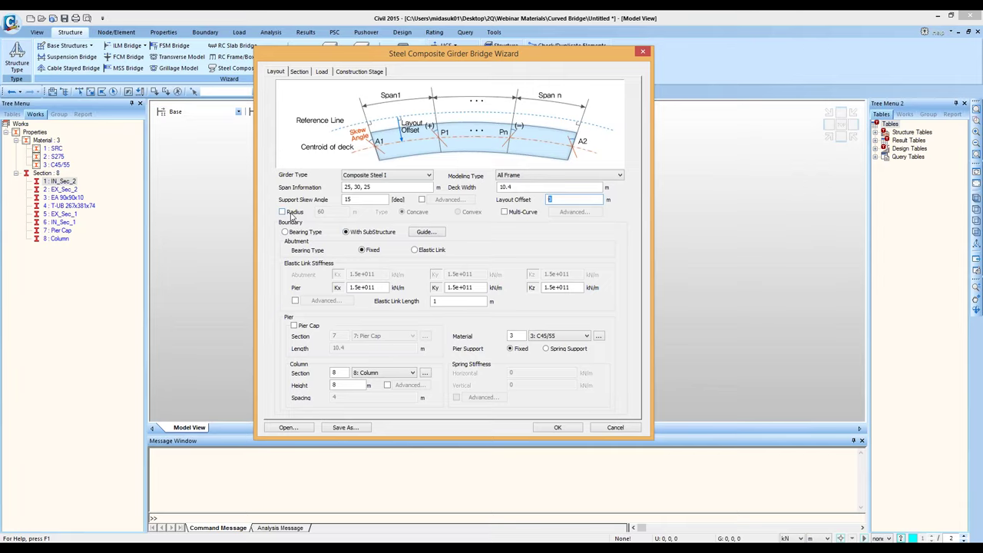
{"action": "left_click", "coordinate": [291, 214]}
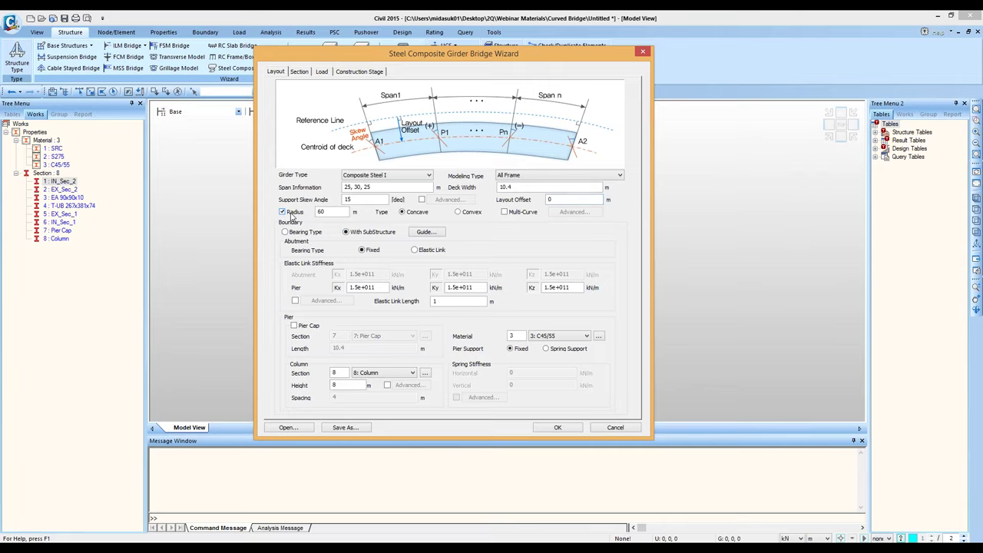
{"action": "left_click", "coordinate": [290, 213]}
{"action": "left_click", "coordinate": [515, 215]}
{"action": "left_click", "coordinate": [508, 215]}
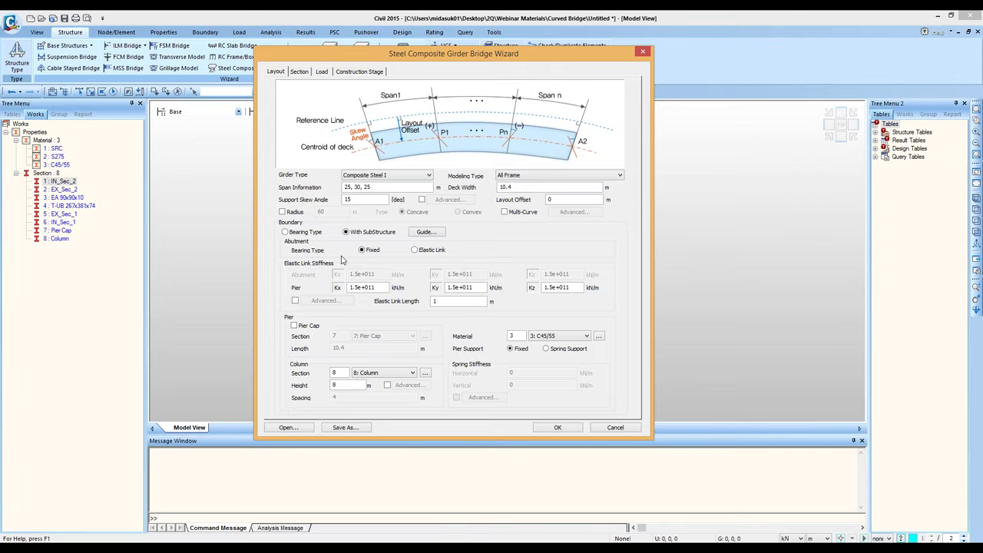
Step: Switch the boundary to Bearing Type with Supports and choose Pier 1 as the fixed support
{"action": "left_click", "coordinate": [290, 236]}
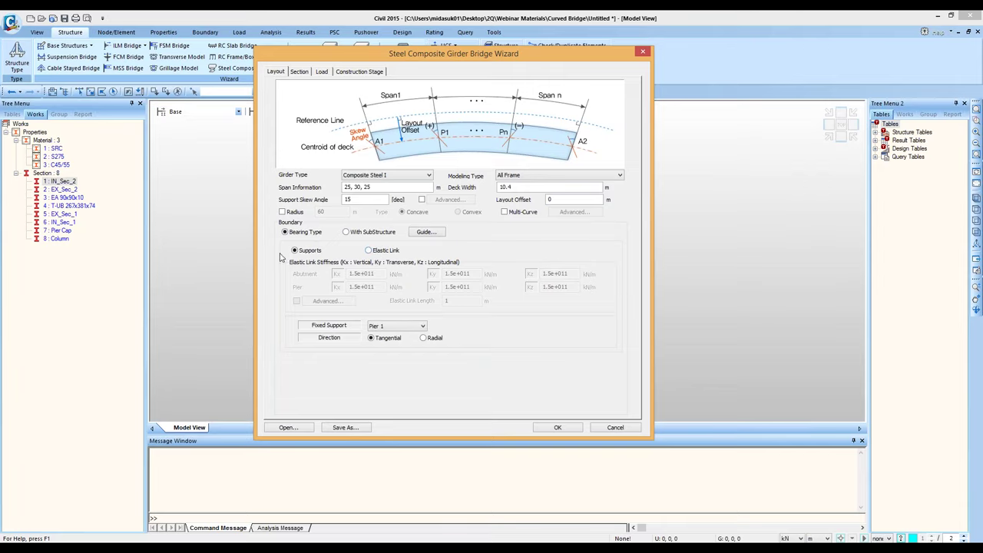
{"action": "left_click", "coordinate": [398, 329]}
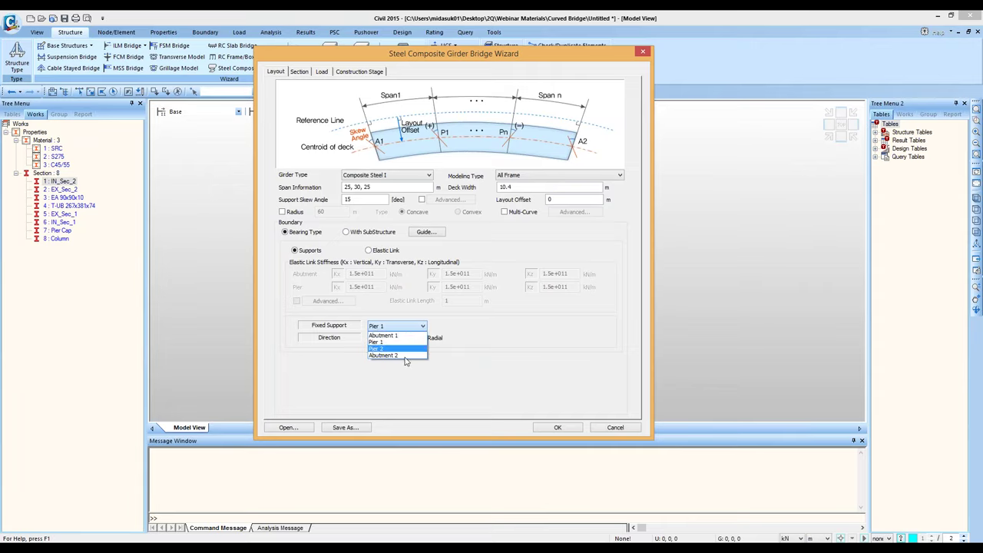
{"action": "left_click", "coordinate": [410, 344]}
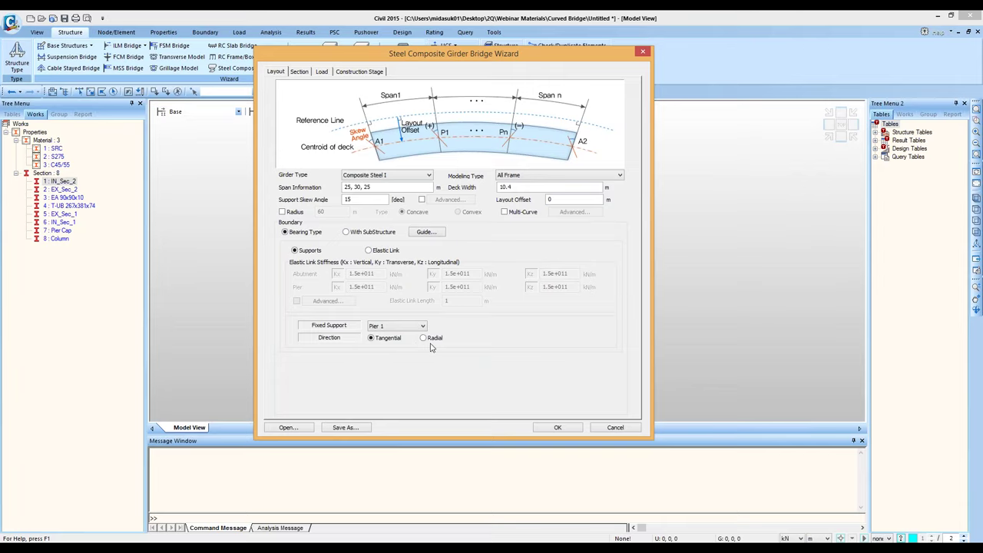
Step: Try the Elastic Link bearing option, view its individual stiffness values per support and turn the advanced stiffness option off again
{"action": "left_click", "coordinate": [370, 251]}
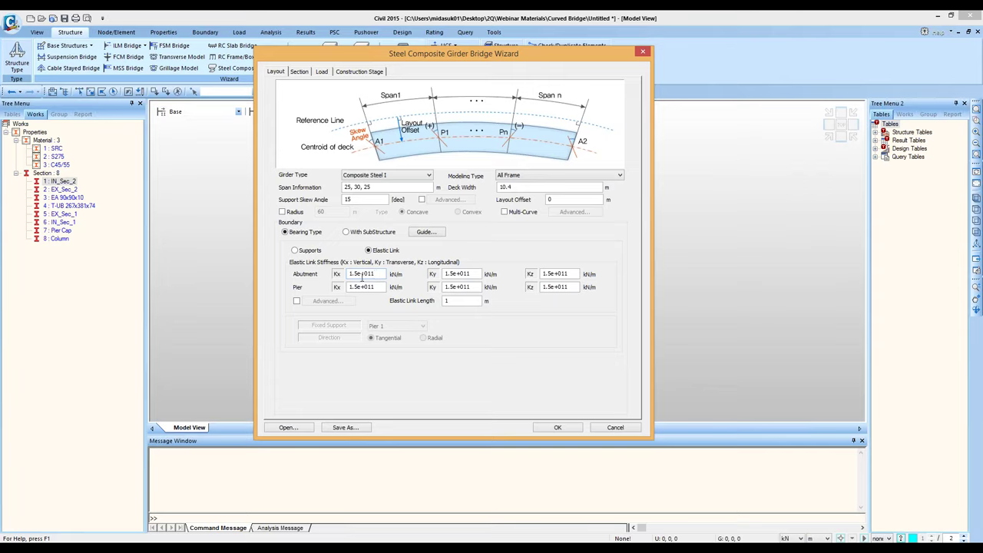
{"action": "left_click", "coordinate": [297, 301]}
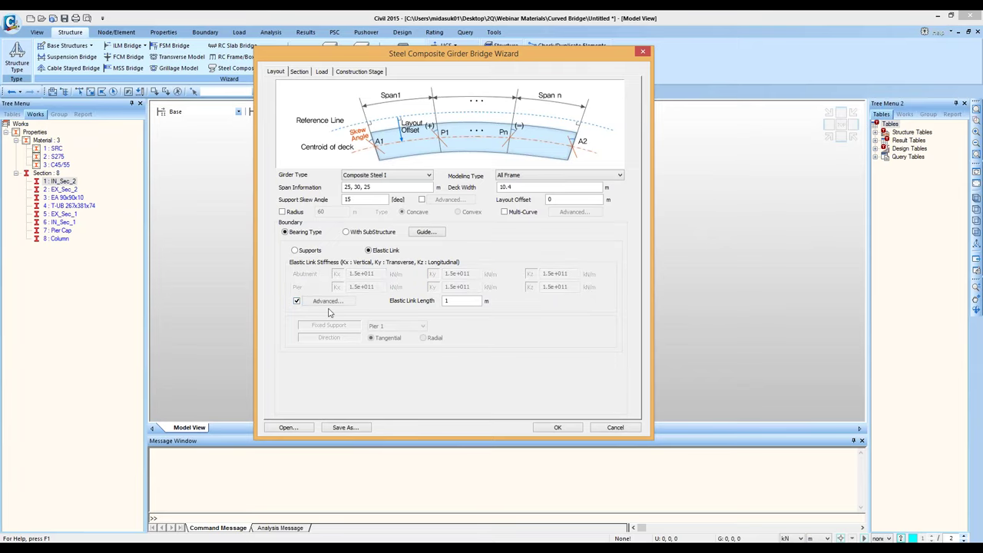
{"action": "left_click", "coordinate": [327, 304]}
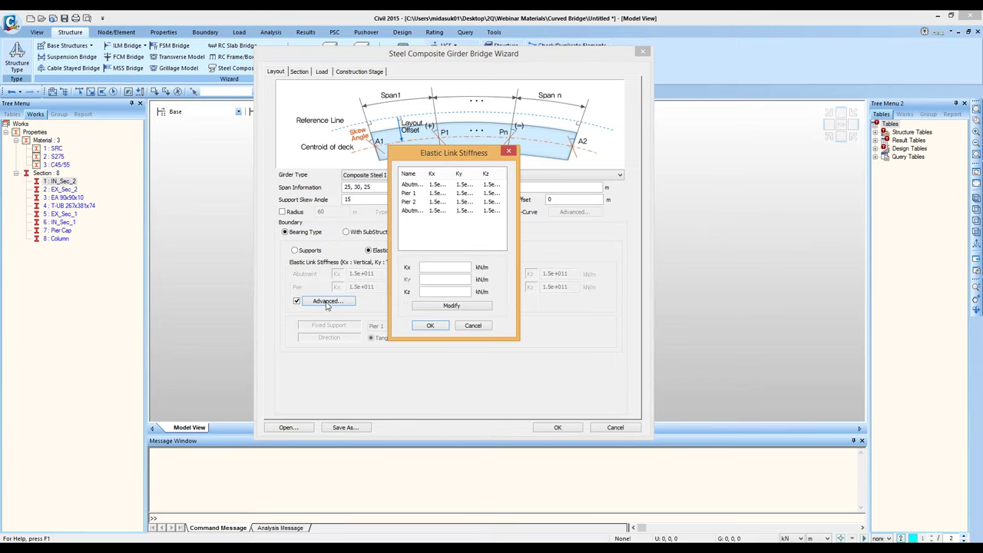
{"action": "left_click", "coordinate": [422, 185]}
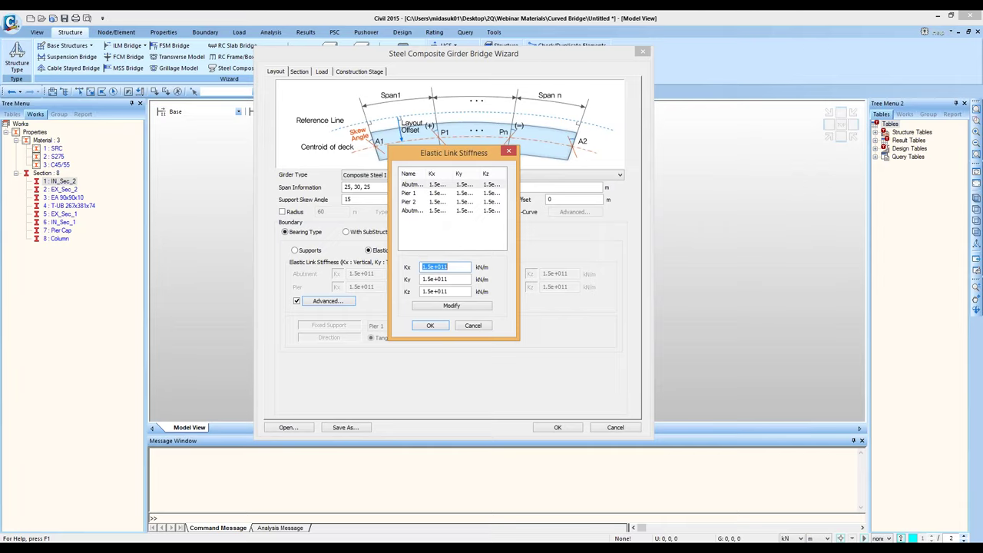
{"action": "left_click", "coordinate": [473, 326]}
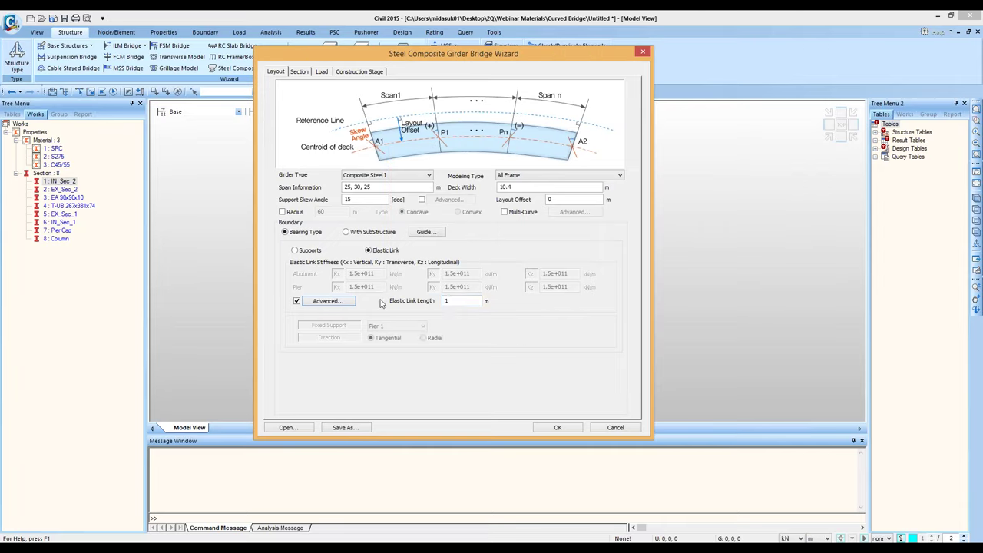
{"action": "double_click", "coordinate": [451, 301]}
{"action": "left_click", "coordinate": [297, 300]}
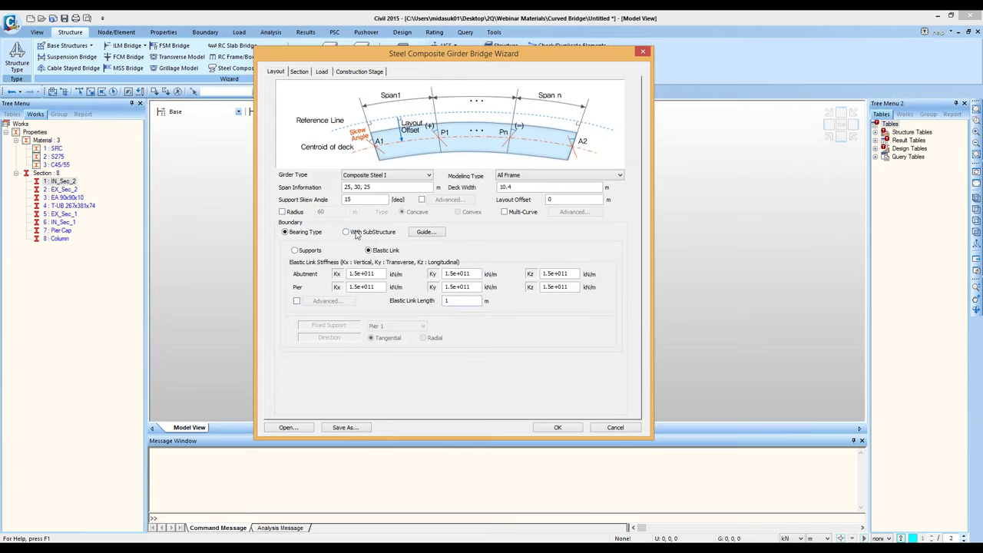
Step: Set the boundary to With SubStructure, view the guide diagram for the boundary dimensions and close it
{"action": "left_click", "coordinate": [355, 235]}
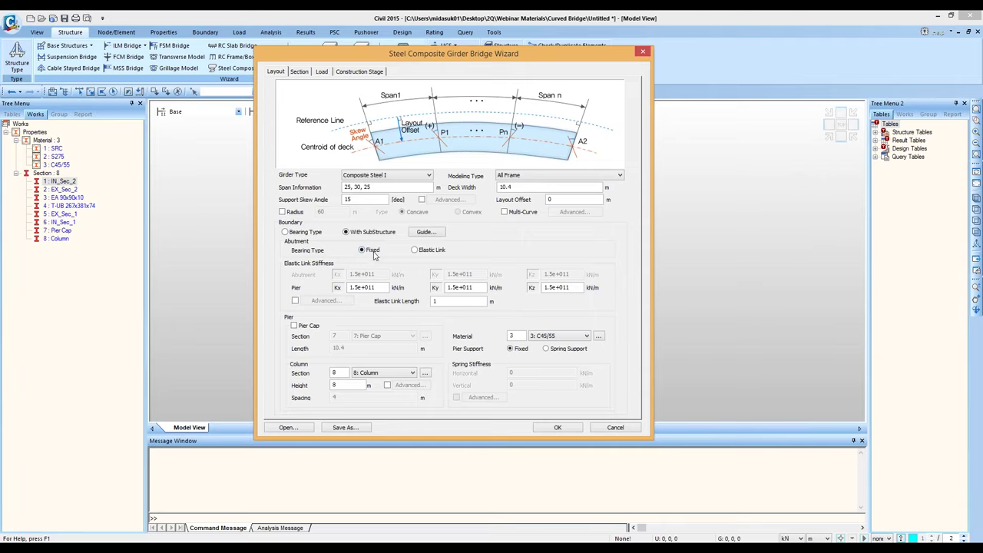
{"action": "left_click", "coordinate": [427, 232]}
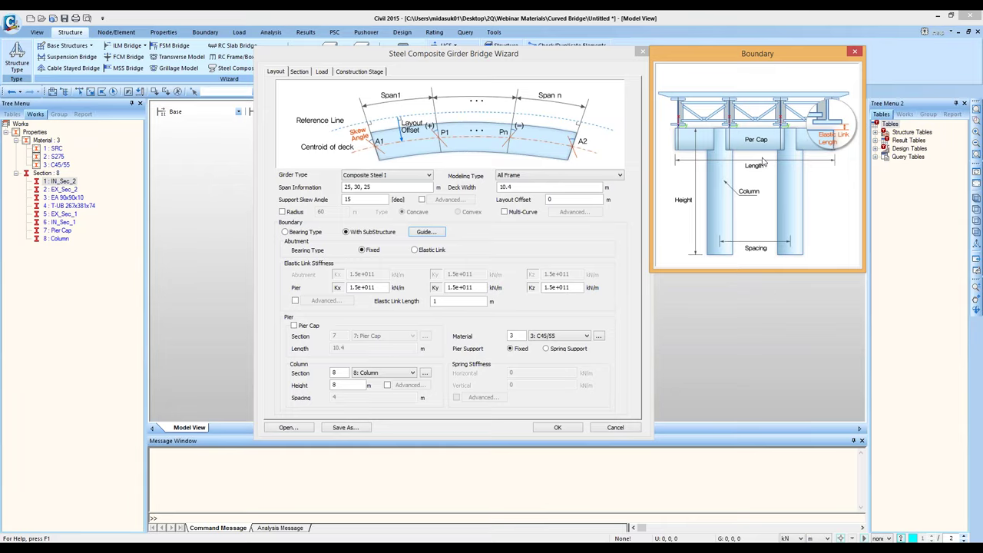
{"action": "left_click", "coordinate": [855, 53]}
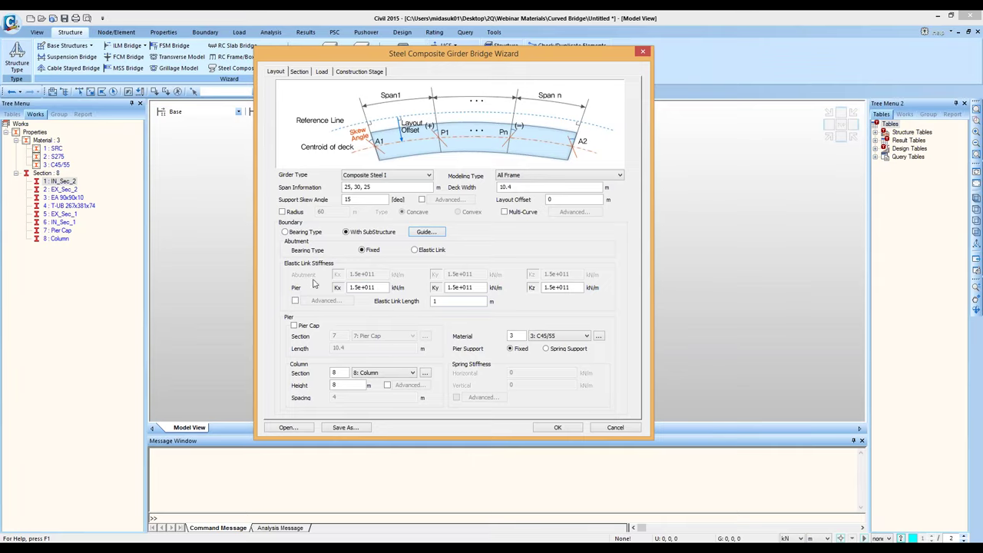
Step: Set the abutment bearing type to Elastic Link, keeping the advanced stiffness option off and the elastic link length at 1 m
{"action": "left_click", "coordinate": [415, 249]}
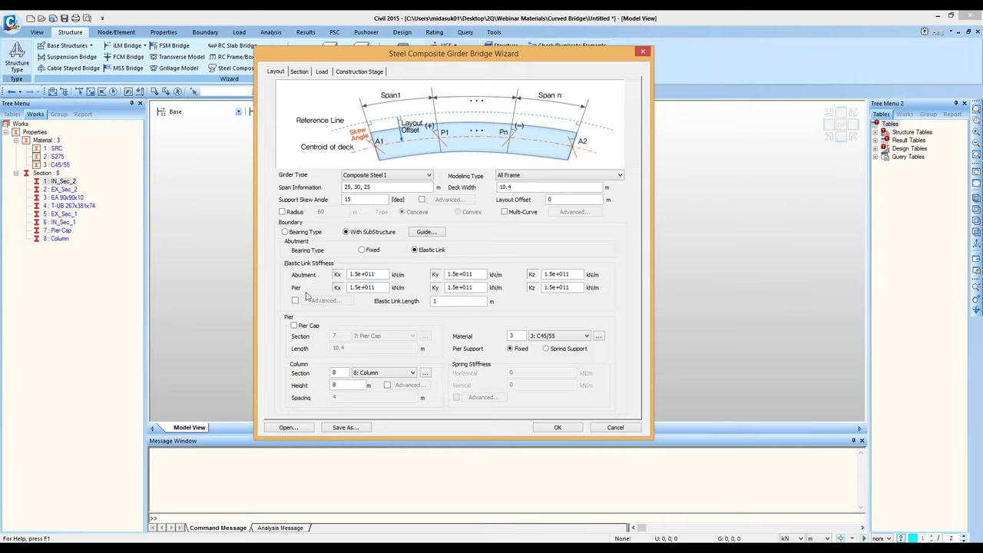
{"action": "left_click", "coordinate": [295, 300]}
{"action": "left_click", "coordinate": [323, 301]}
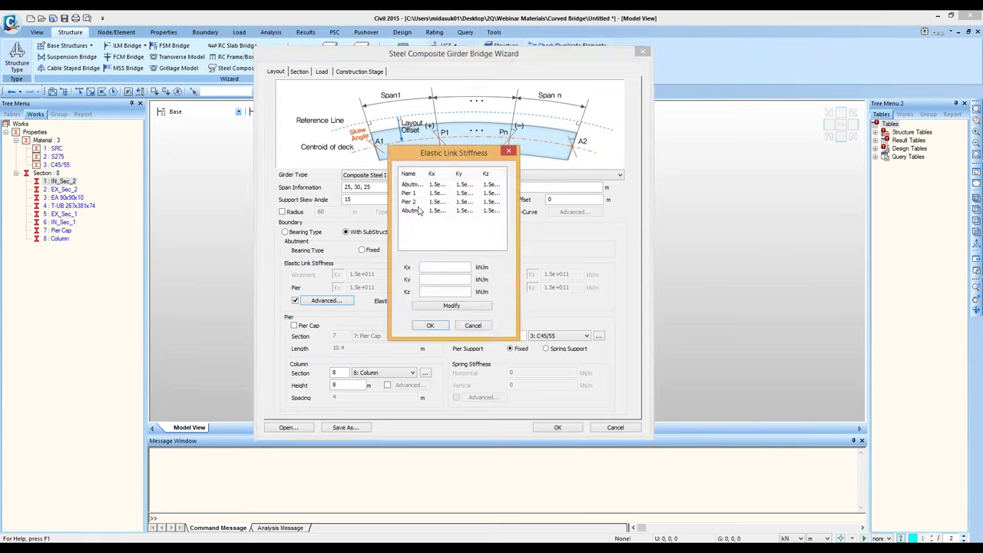
{"action": "left_click", "coordinate": [473, 325]}
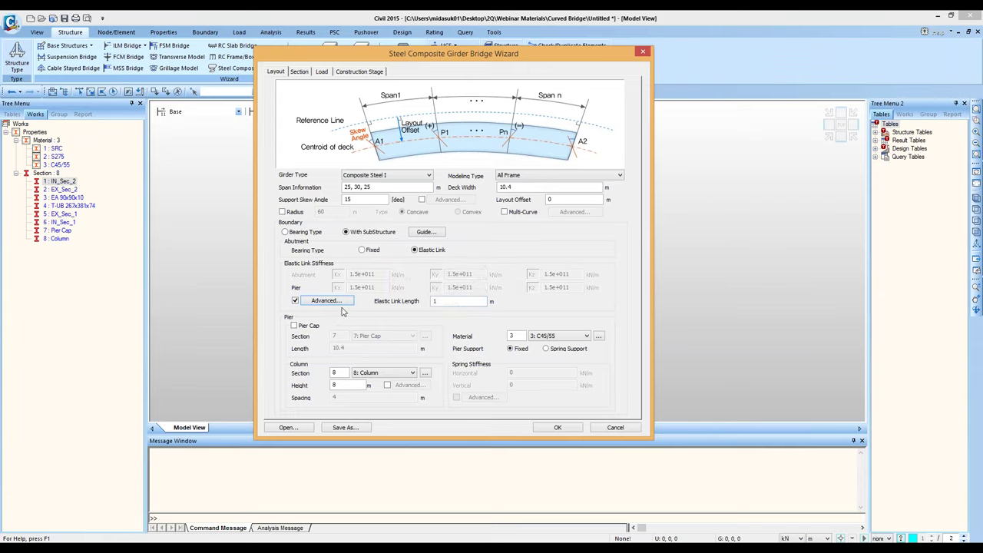
{"action": "left_click", "coordinate": [295, 300]}
{"action": "key", "text": "Tab"}
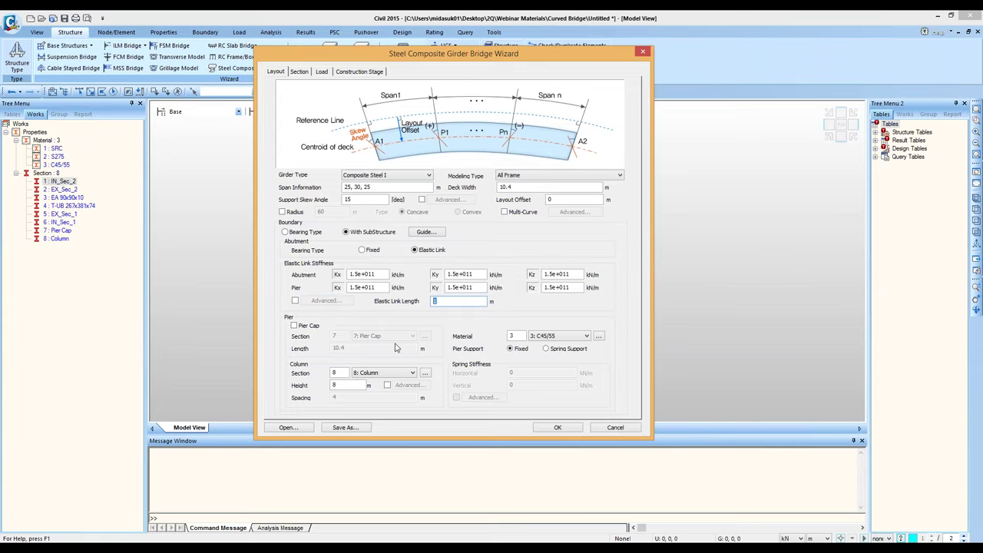
{"action": "left_click", "coordinate": [447, 302]}
{"action": "double_click", "coordinate": [432, 304]}
{"action": "left_click", "coordinate": [440, 303]}
Step: Include the pier cap, enable the advanced column height option and view the individual pier heights without changing them
{"action": "left_click_drag", "start_coordinate": [436, 58], "coordinate": [436, 38]}
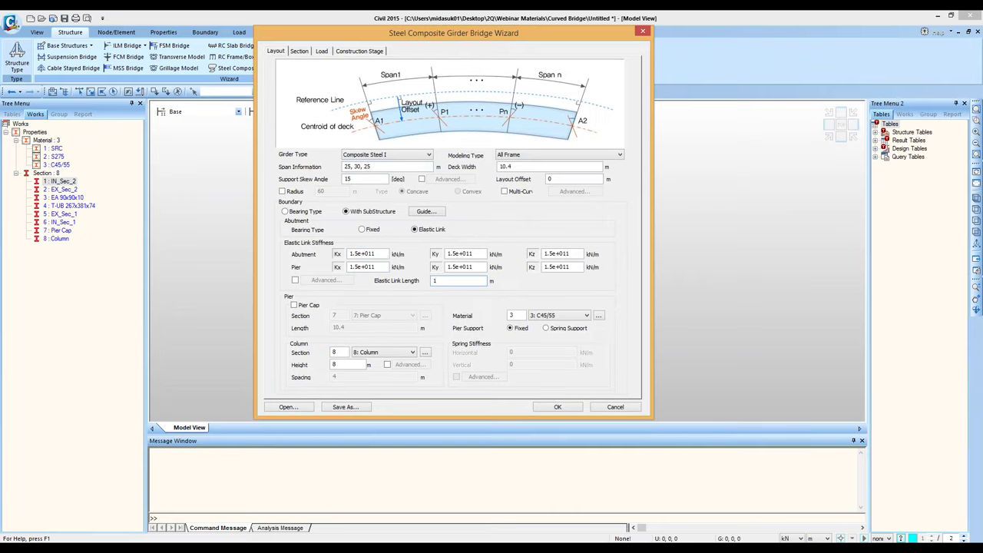
{"action": "left_click", "coordinate": [293, 306]}
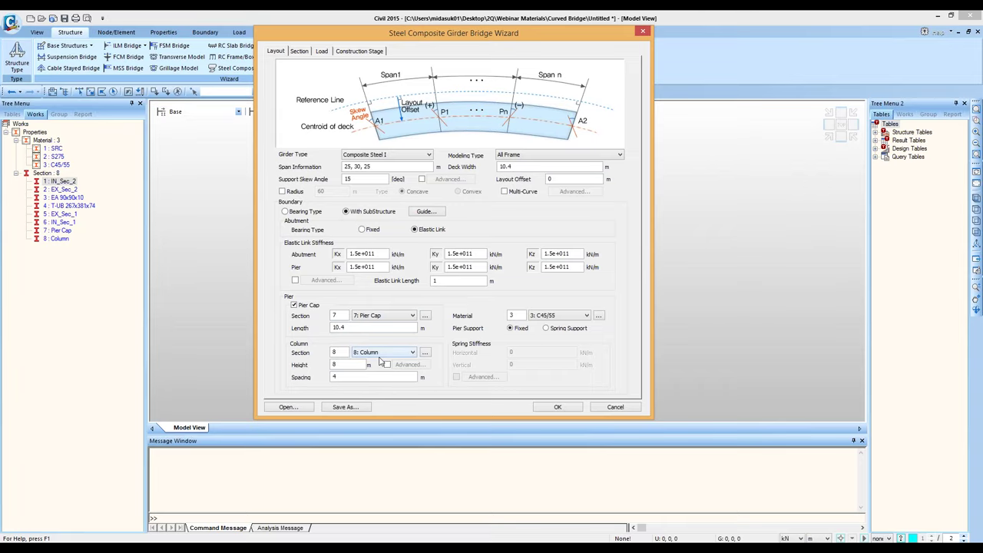
{"action": "double_click", "coordinate": [334, 364]}
{"action": "left_click", "coordinate": [388, 365]}
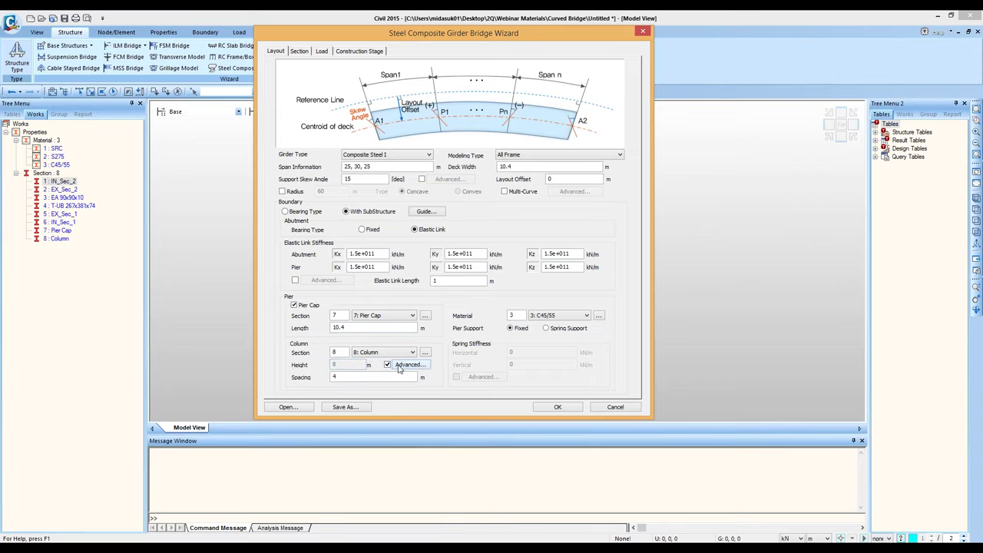
{"action": "left_click", "coordinate": [407, 365]}
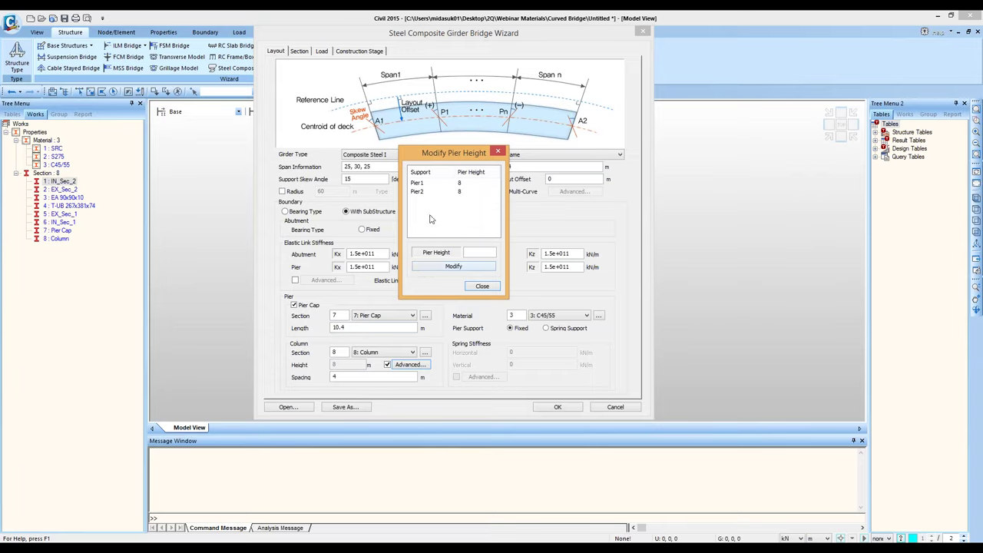
{"action": "left_click", "coordinate": [482, 287]}
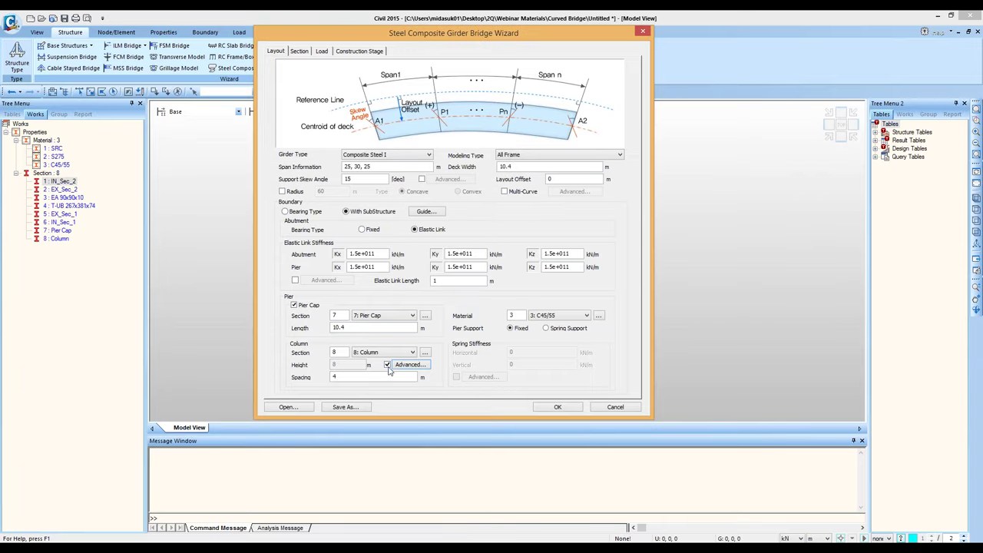
Step: Turn off the advanced column height option, keeping the column height at 8 m, spacing at 4 m and pier material at C45/55
{"action": "left_click", "coordinate": [387, 365]}
{"action": "left_click", "coordinate": [351, 365]}
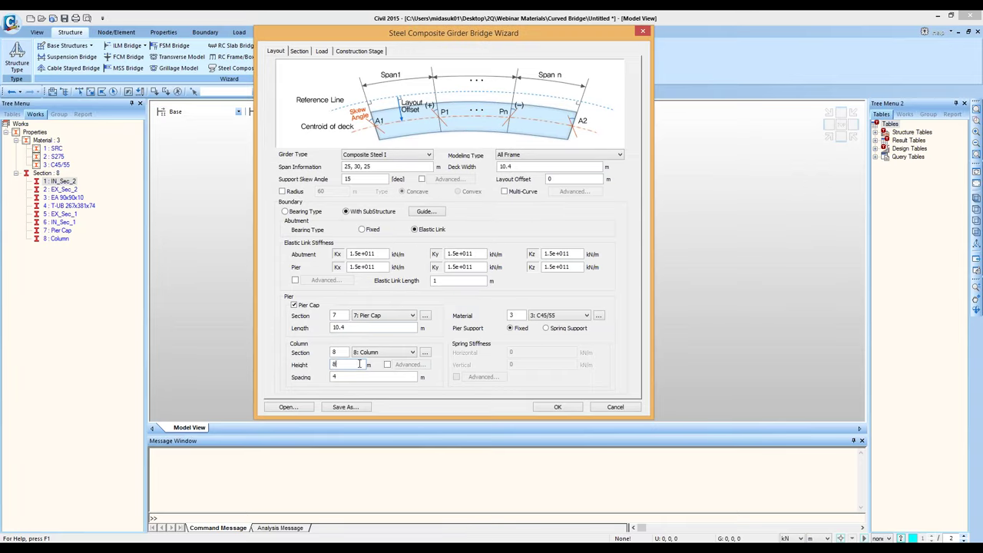
{"action": "double_click", "coordinate": [338, 377]}
{"action": "left_click", "coordinate": [368, 376]}
{"action": "left_click", "coordinate": [567, 318]}
{"action": "left_click", "coordinate": [557, 338]}
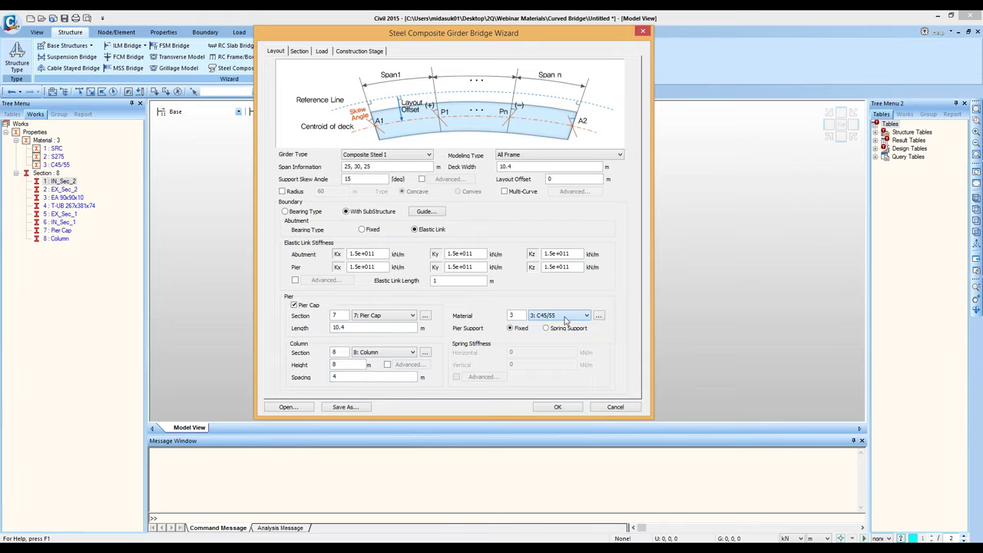
Step: Try the Spring Support option for the piers and view the individual spring stiffness of Pier 1 and Pier 2 without changing it
{"action": "left_click", "coordinate": [517, 330]}
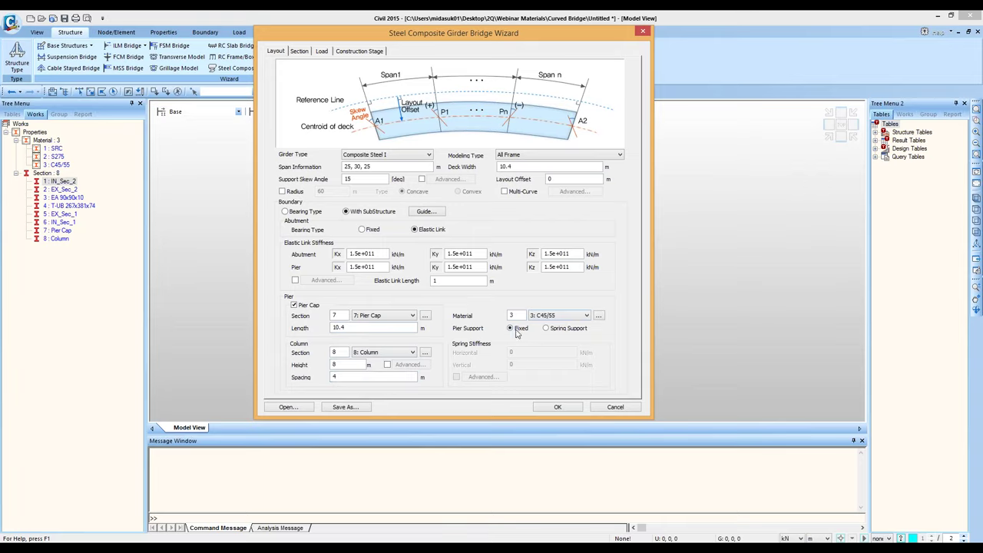
{"action": "left_click", "coordinate": [547, 330]}
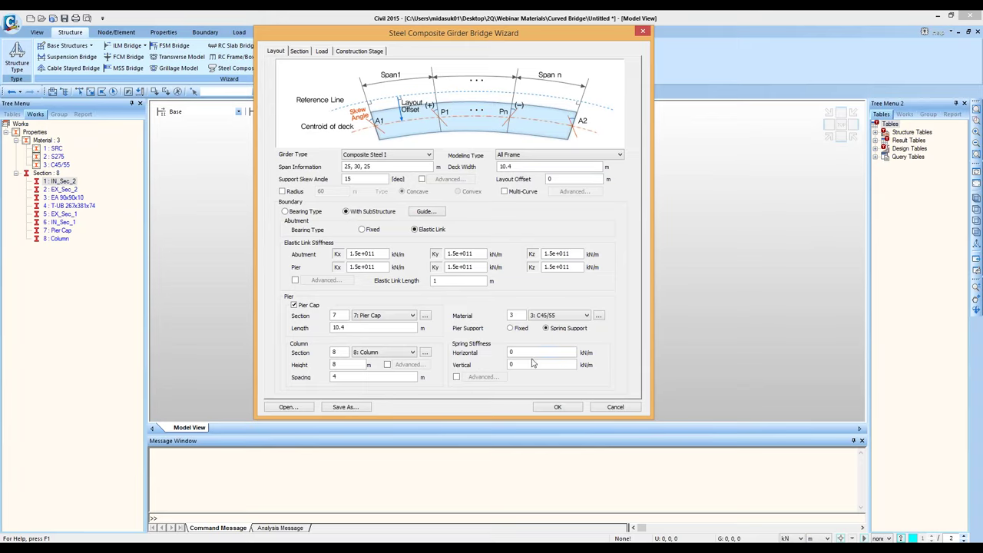
{"action": "left_click", "coordinate": [456, 377]}
{"action": "left_click", "coordinate": [483, 377]}
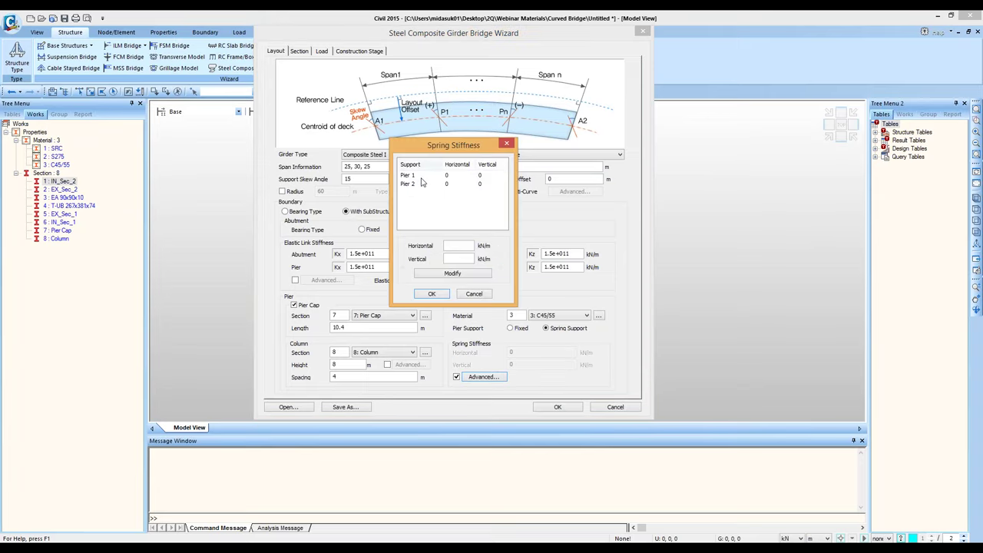
{"action": "left_click", "coordinate": [421, 176]}
{"action": "left_click", "coordinate": [422, 184]}
{"action": "left_click", "coordinate": [474, 294]}
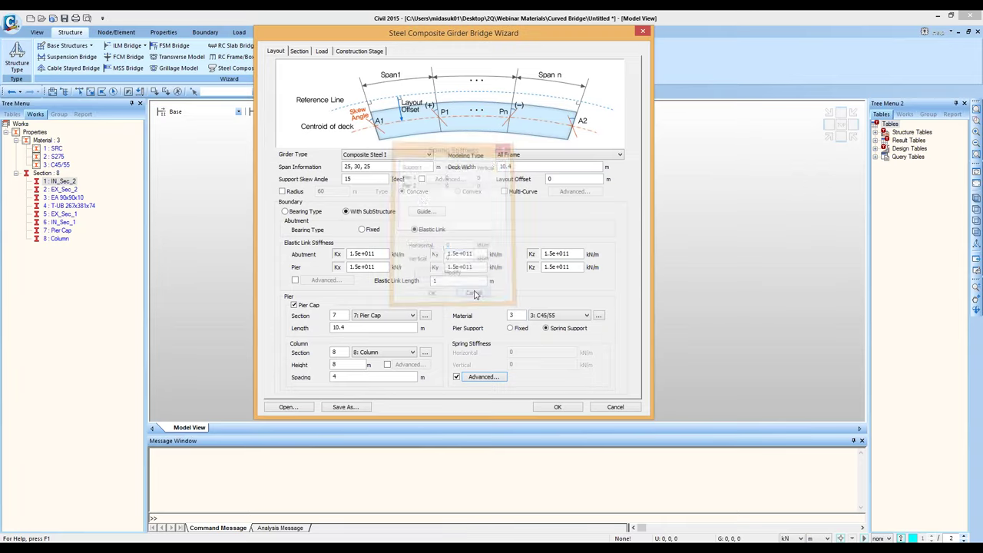
Step: Set both the pier support and the abutment bearing type to Fixed
{"action": "left_click", "coordinate": [511, 329]}
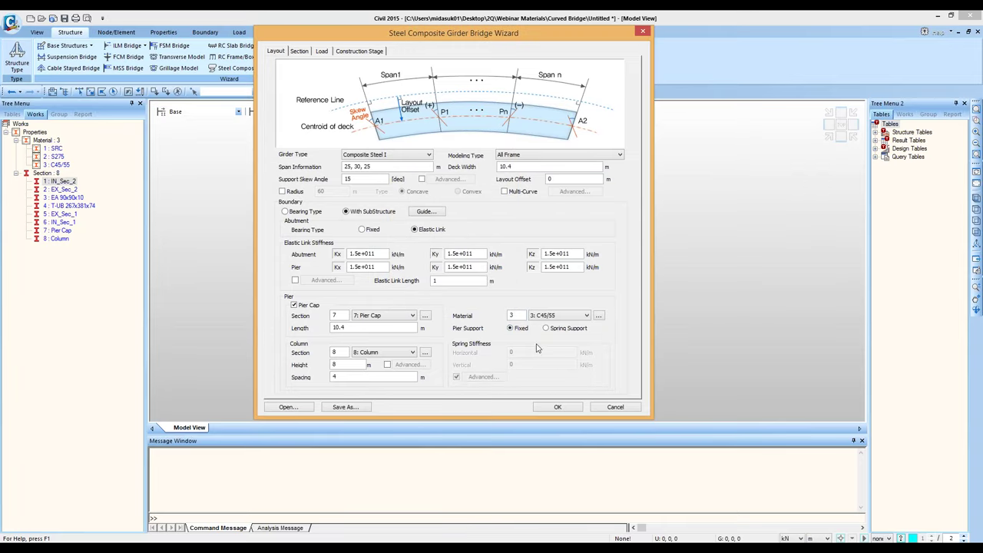
{"action": "left_click", "coordinate": [362, 229]}
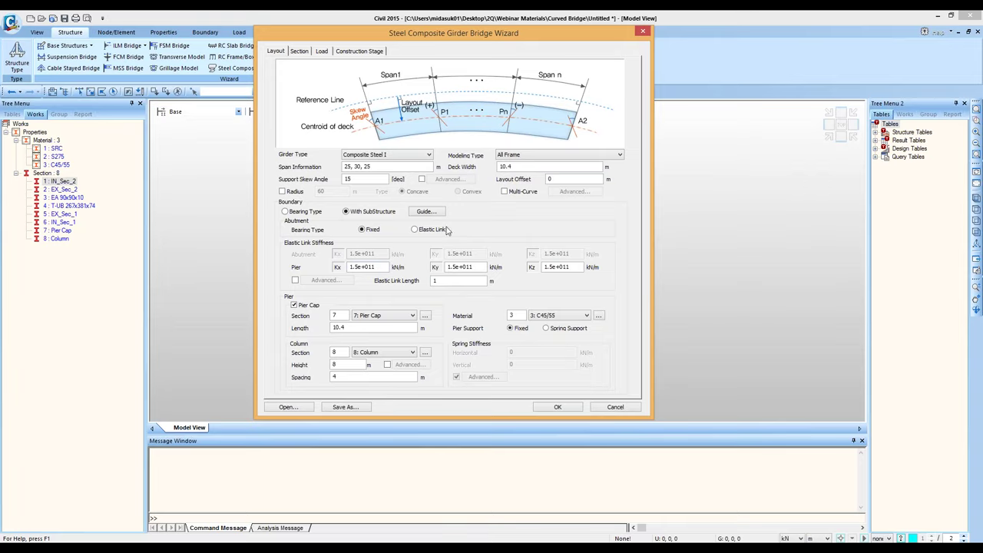
Step: Examine the deck thickness, number of girders and individual girder offsets in the wizard's section settings
{"action": "left_click", "coordinate": [298, 50]}
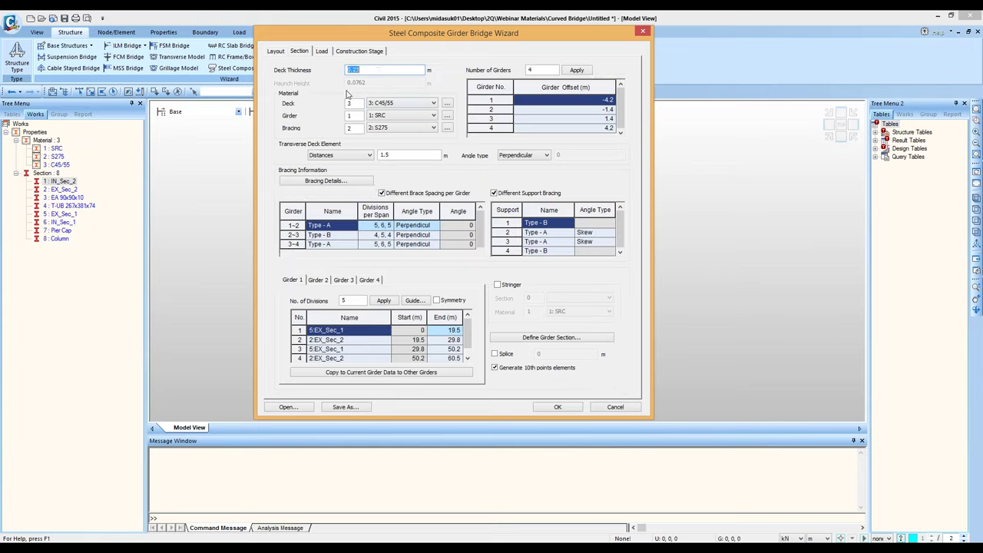
{"action": "left_click", "coordinate": [378, 70]}
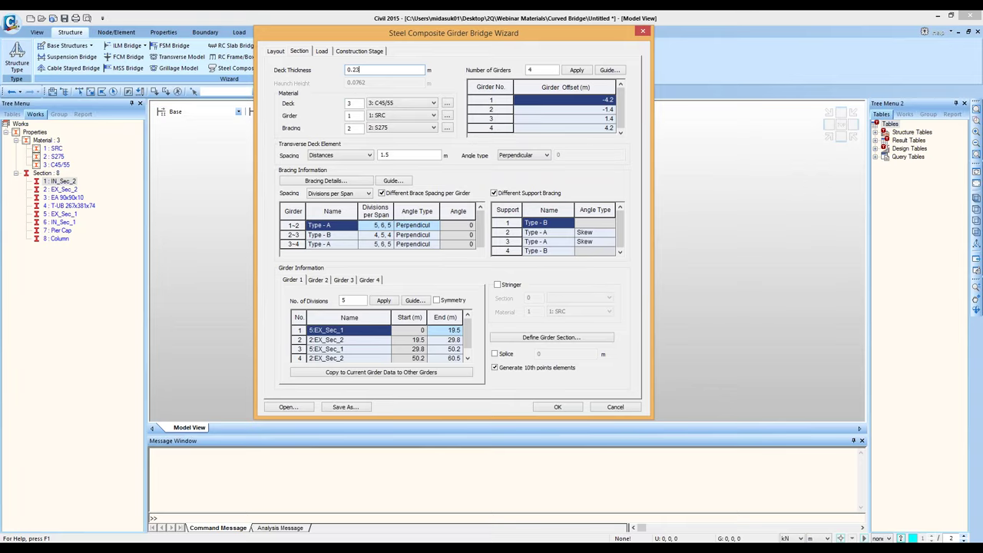
{"action": "left_click", "coordinate": [537, 70]}
{"action": "left_click", "coordinate": [586, 110]}
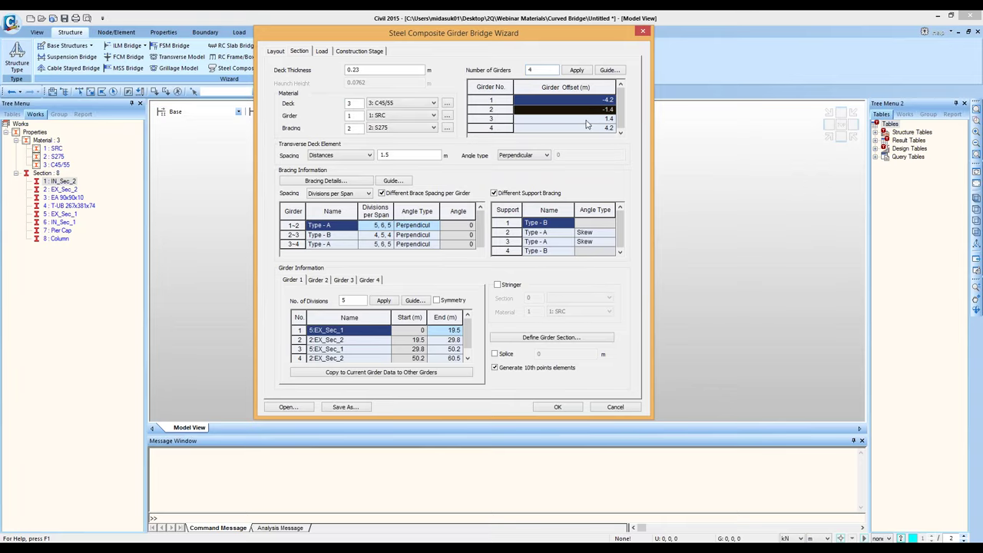
{"action": "left_click_drag", "start_coordinate": [587, 121], "coordinate": [586, 129]}
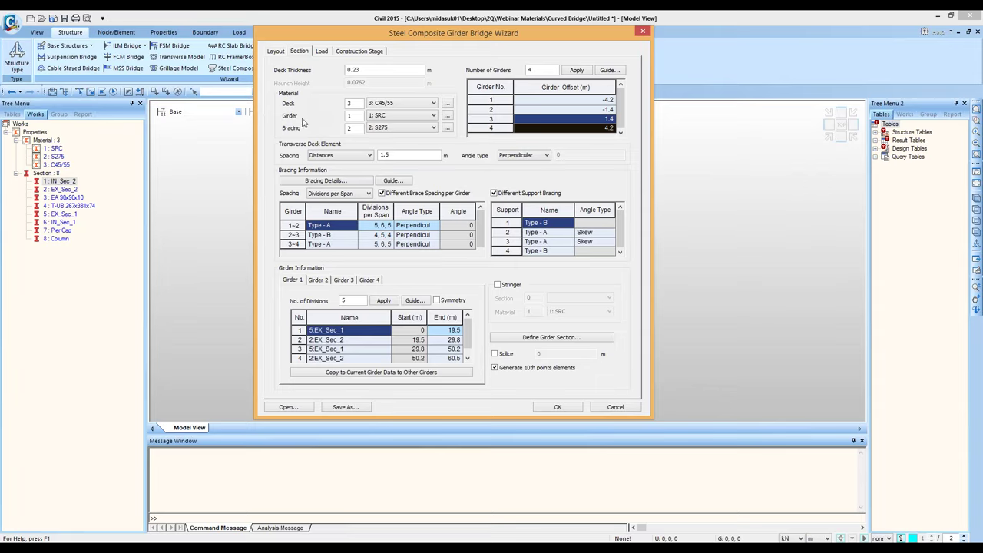
Step: Review the available deck materials and inspect the SRC material data, closing the material definitions without changes
{"action": "left_click", "coordinate": [411, 106]}
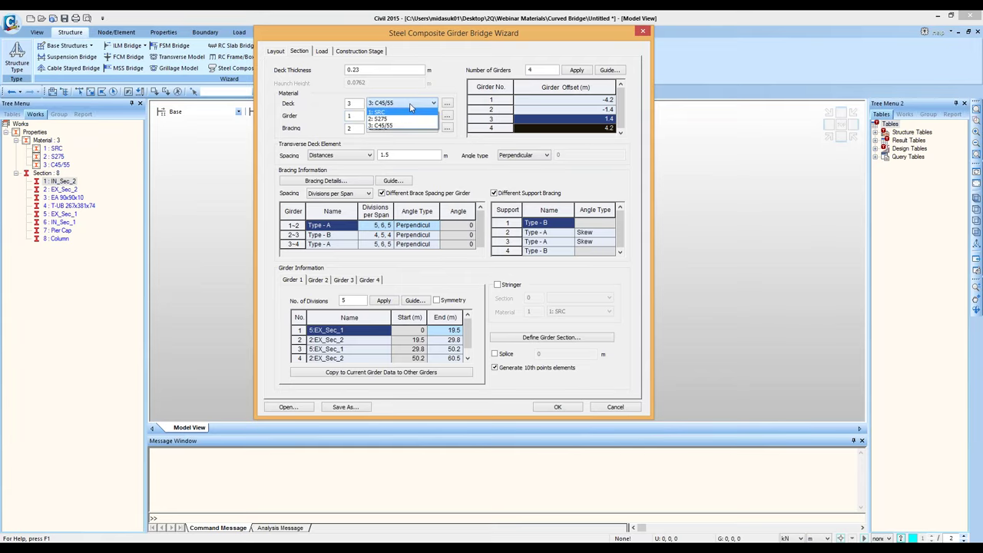
{"action": "left_click", "coordinate": [411, 107]}
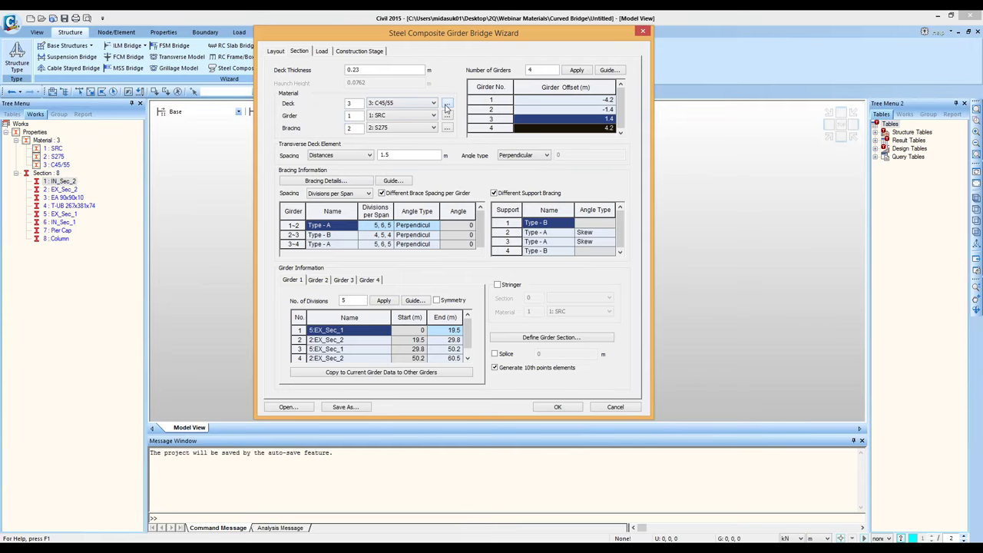
{"action": "left_click", "coordinate": [447, 105]}
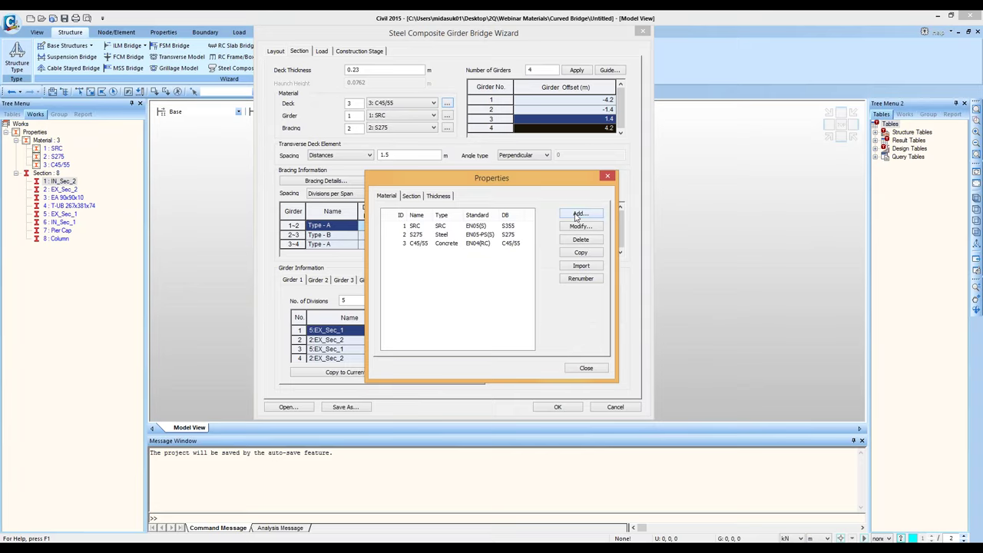
{"action": "left_click", "coordinate": [505, 228]}
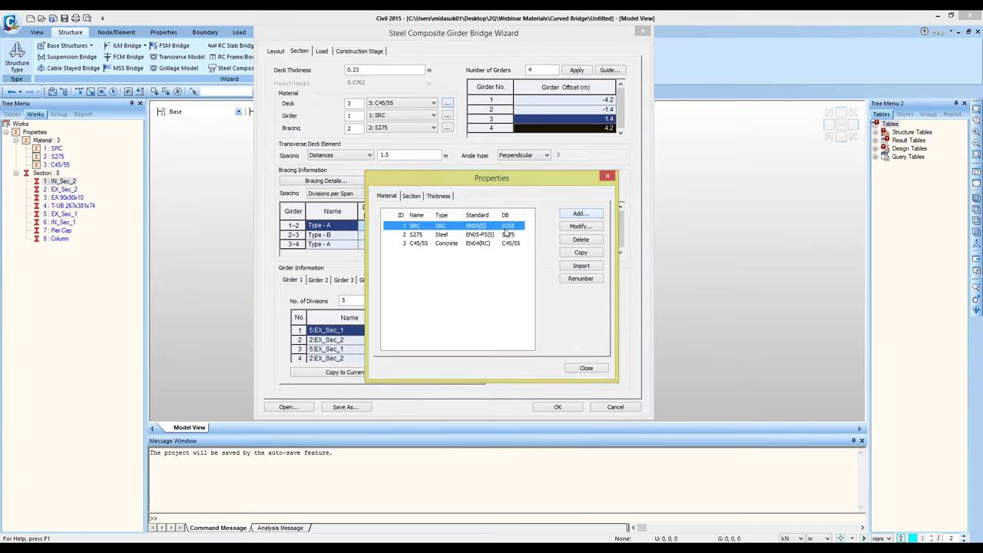
{"action": "left_click", "coordinate": [580, 226]}
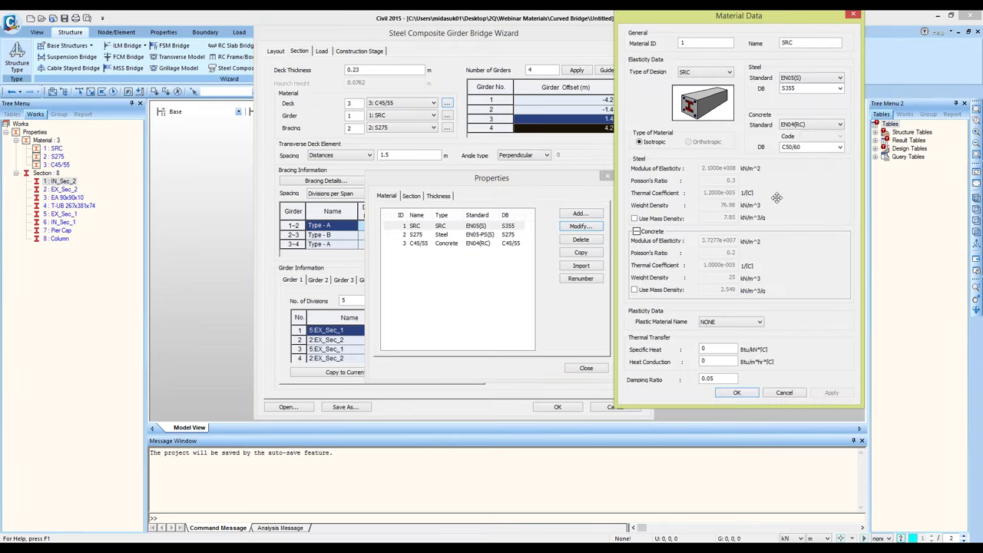
{"action": "left_click", "coordinate": [784, 392]}
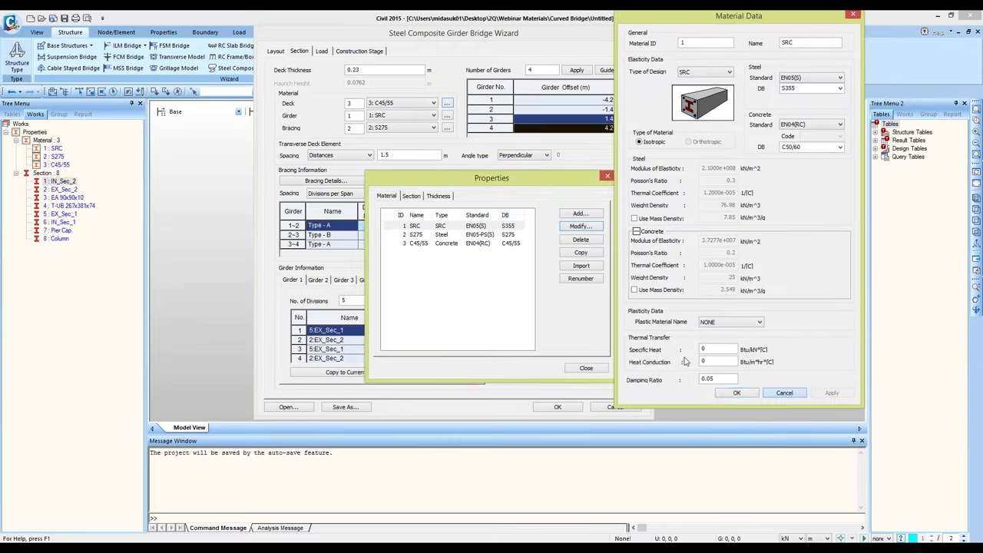
{"action": "left_click", "coordinate": [586, 368]}
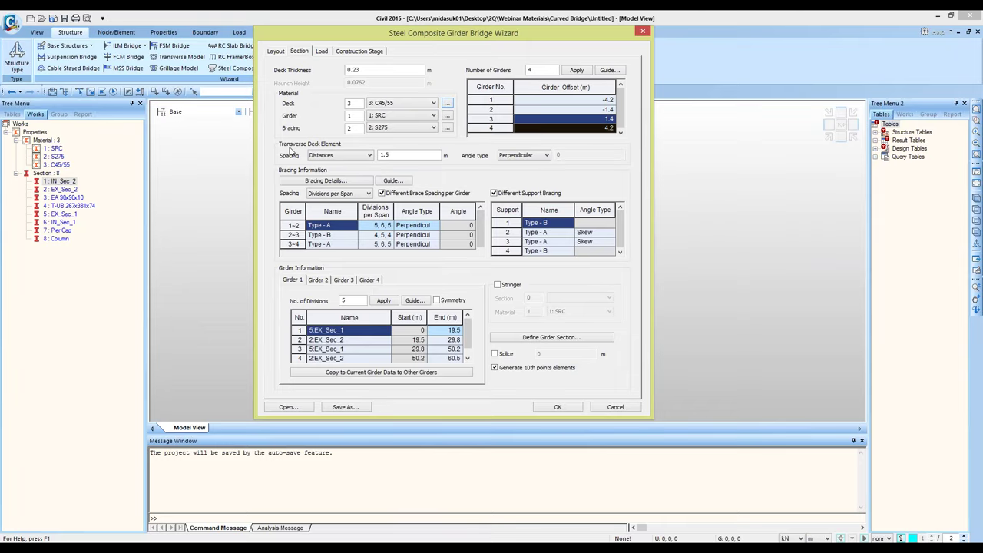
Step: Examine the spacing and angle type options of the transverse deck elements, keeping Distances at 1.5 m and Perpendicular
{"action": "left_click", "coordinate": [369, 156]}
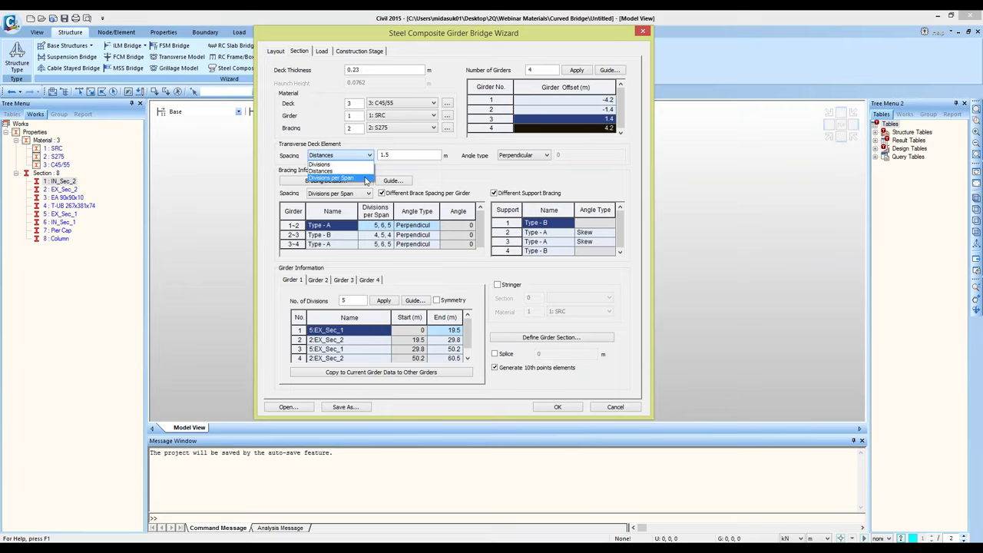
{"action": "left_click", "coordinate": [413, 154]}
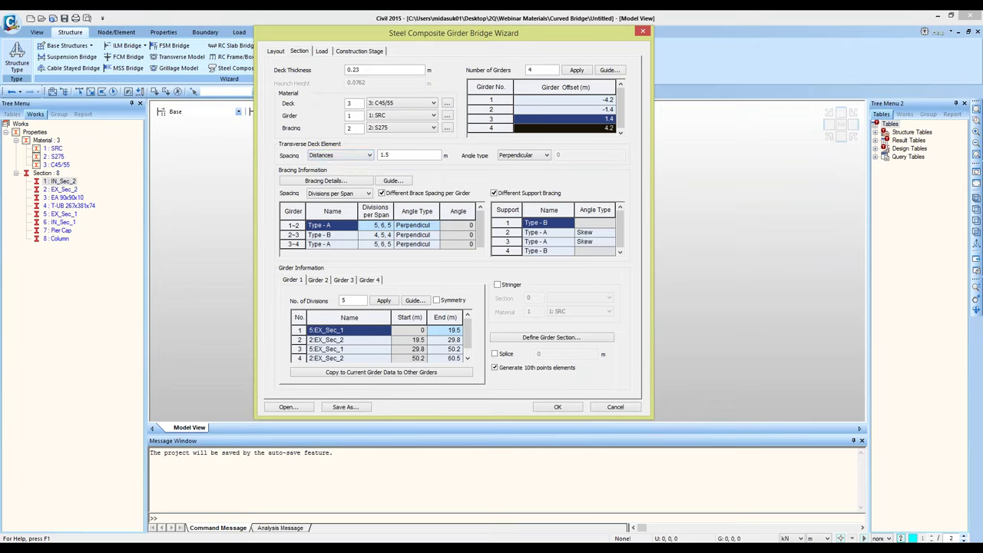
{"action": "double_click", "coordinate": [380, 155]}
{"action": "left_click", "coordinate": [405, 157]}
{"action": "left_click", "coordinate": [542, 158]}
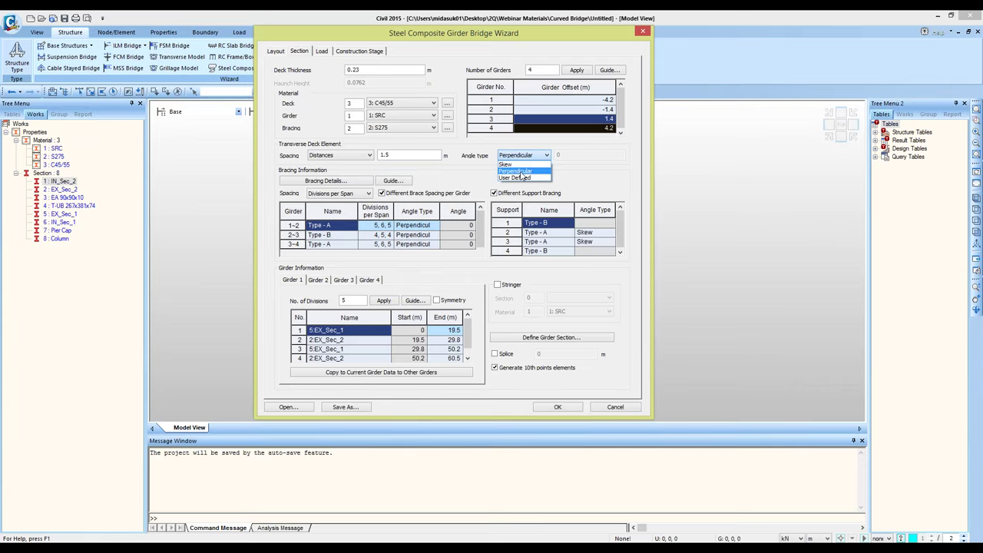
{"action": "left_click", "coordinate": [474, 171]}
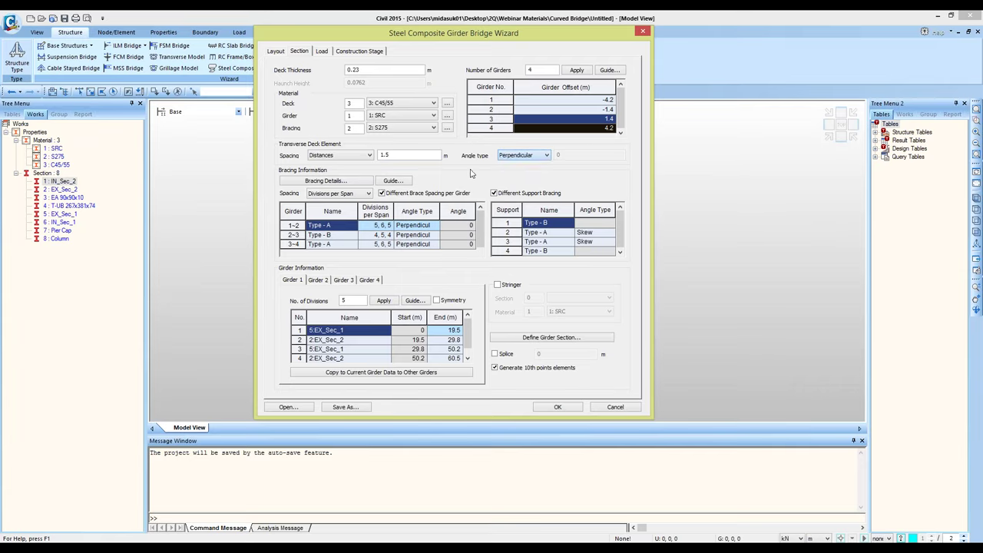
Step: View the bracing information guide, open the bracing details and view the guide diagram for the bracing types
{"action": "left_click", "coordinate": [392, 181]}
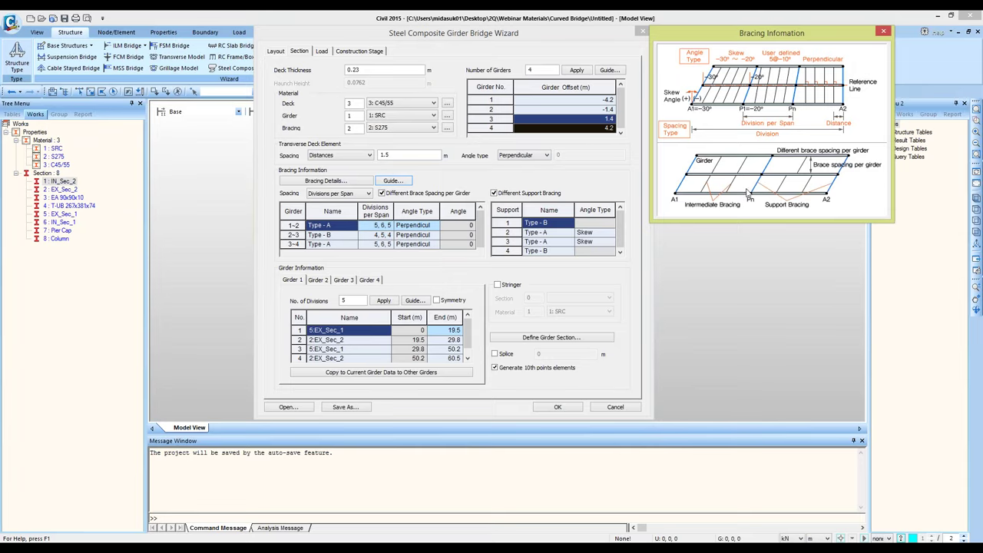
{"action": "left_click", "coordinate": [884, 32]}
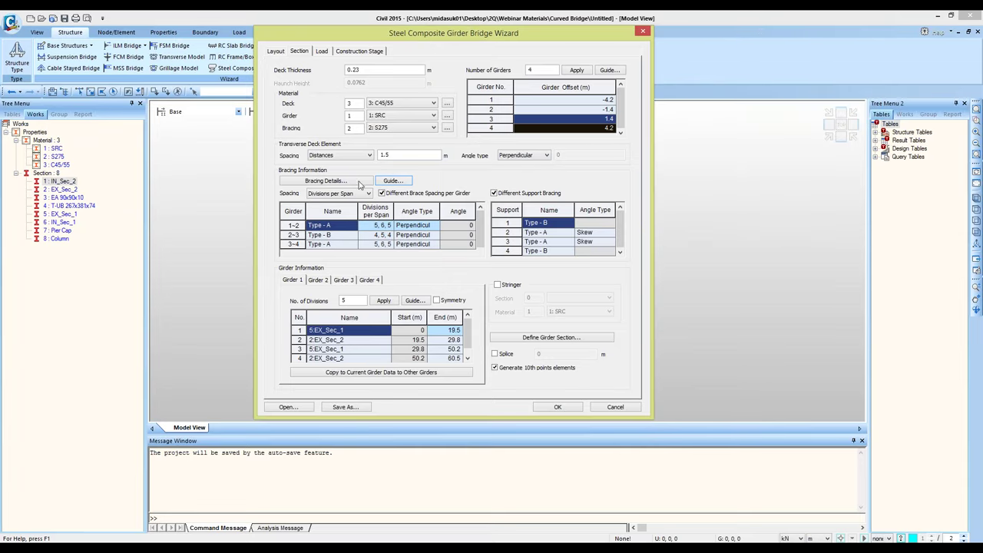
{"action": "left_click", "coordinate": [343, 183]}
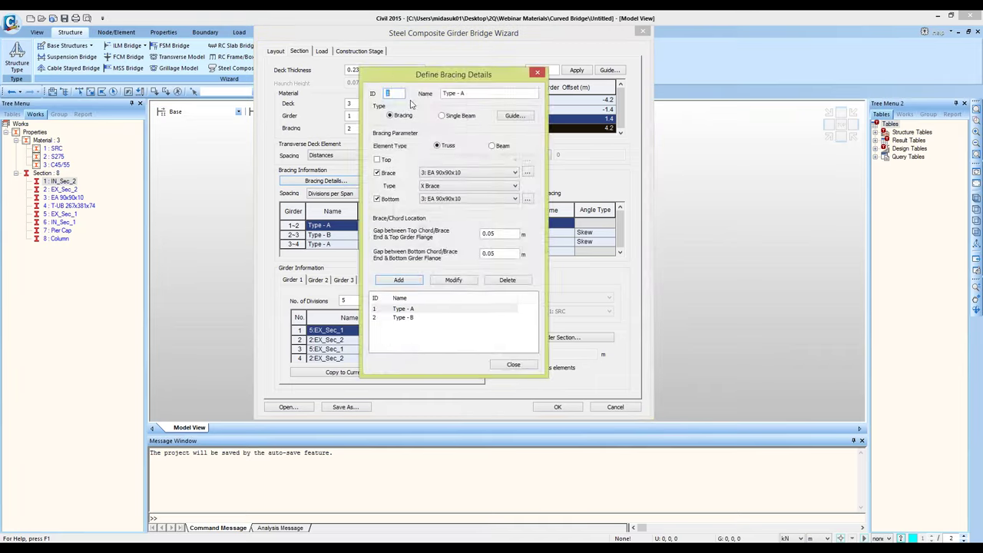
{"action": "left_click_drag", "start_coordinate": [425, 78], "coordinate": [715, 98]}
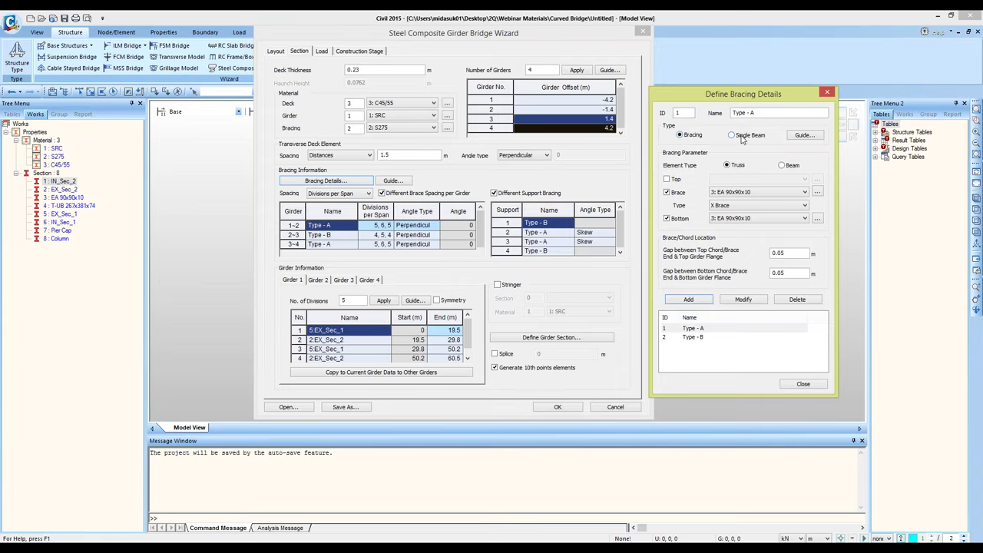
{"action": "left_click", "coordinate": [804, 136]}
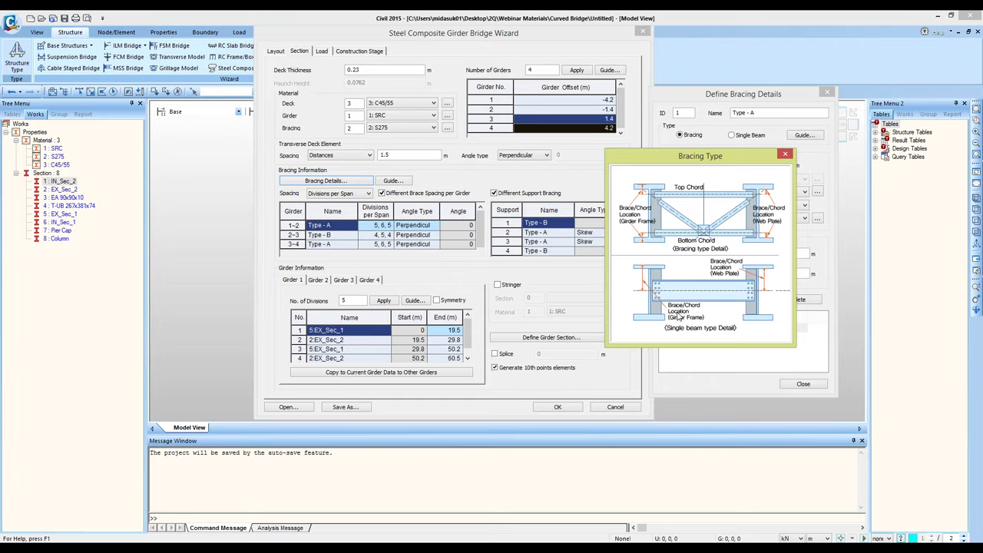
{"action": "left_click", "coordinate": [785, 154]}
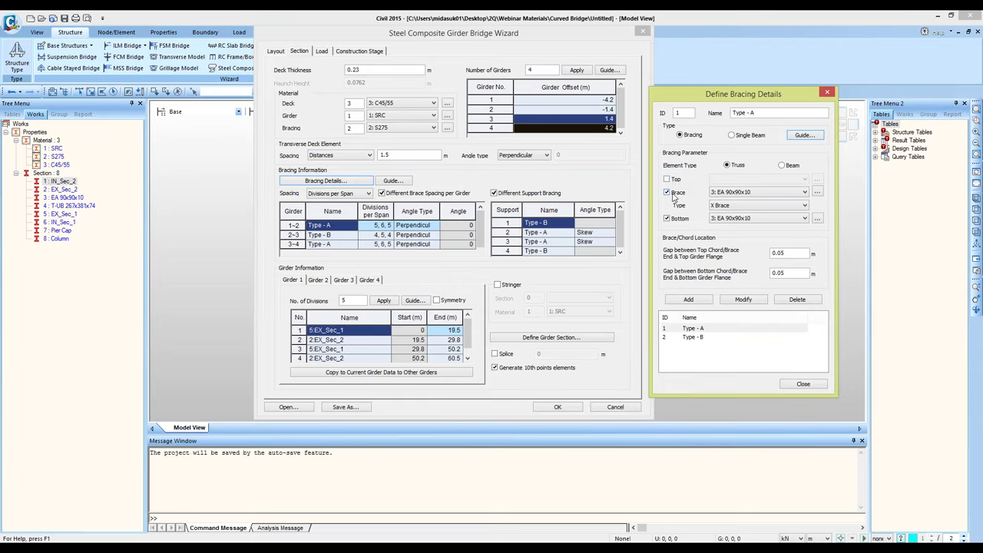
Step: Examine the brace type options and the Type - A and Type - B bracing definitions, closing the bracing details without changes
{"action": "left_click", "coordinate": [726, 207]}
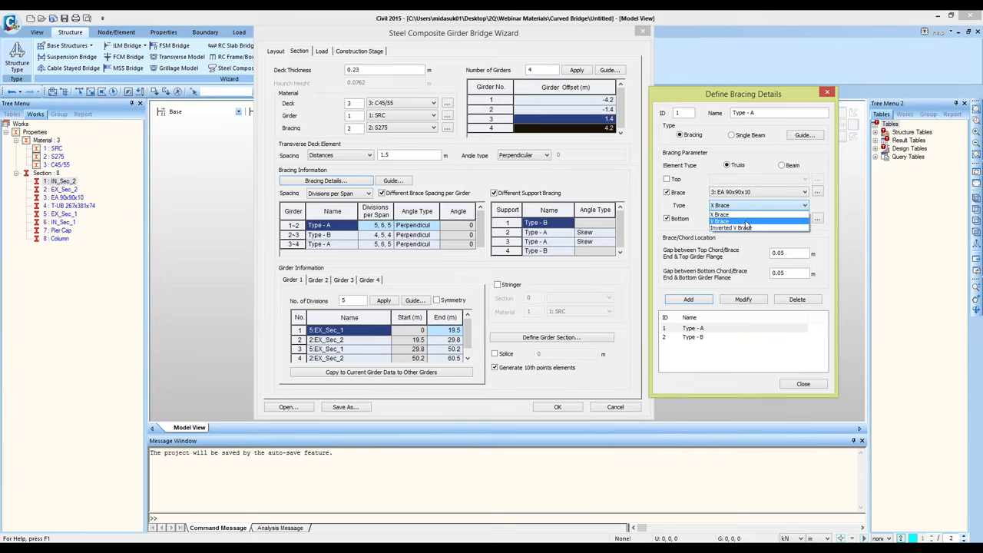
{"action": "left_click", "coordinate": [751, 247]}
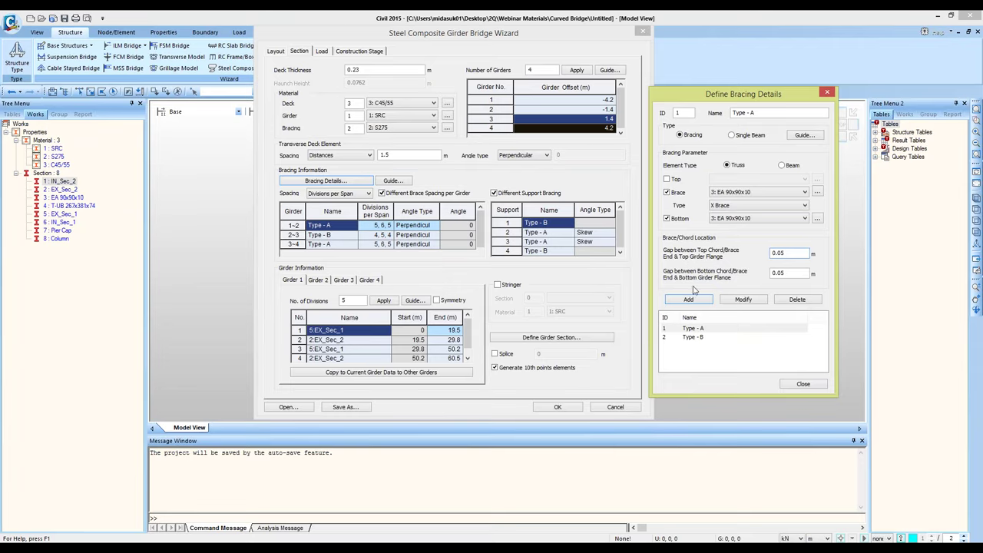
{"action": "left_click", "coordinate": [699, 329]}
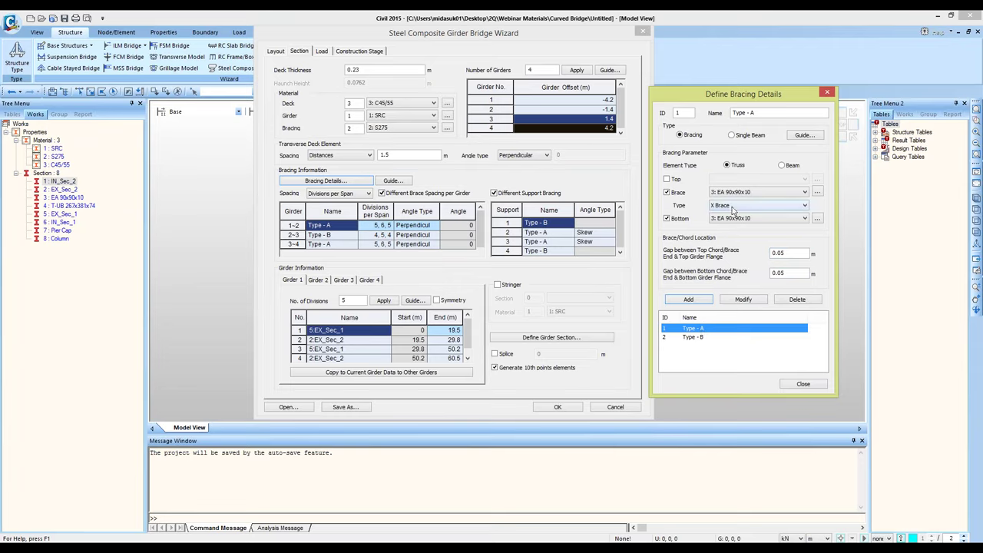
{"action": "left_click", "coordinate": [704, 337]}
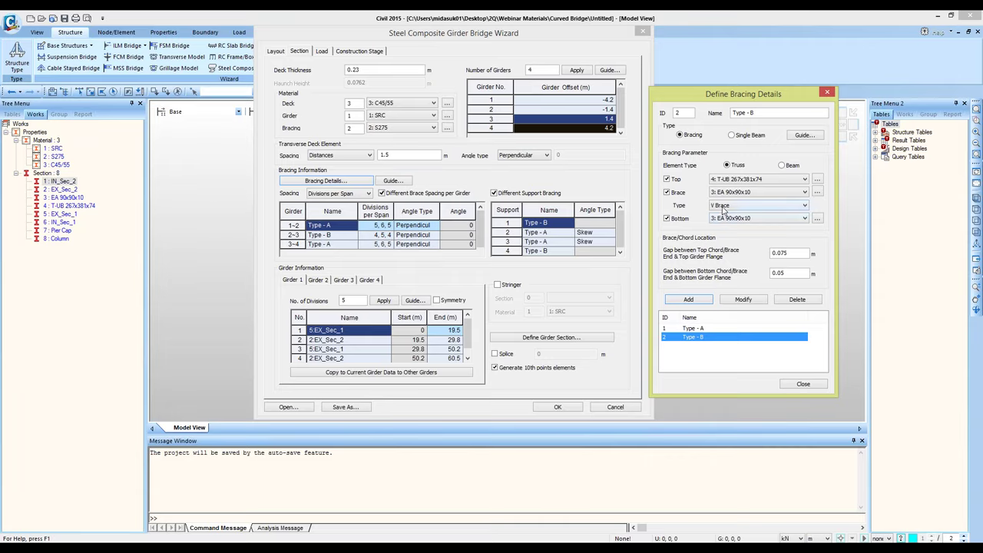
{"action": "left_click", "coordinate": [783, 383]}
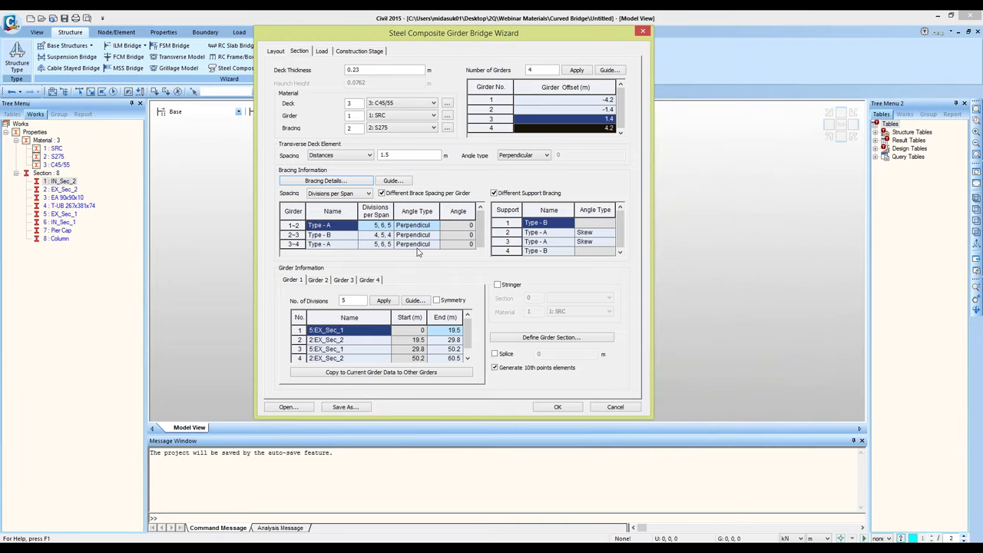
Step: Examine the brace spacing options, keeping Divisions per Span, and review the bracing type and divisions for each girder pair
{"action": "left_click", "coordinate": [358, 196]}
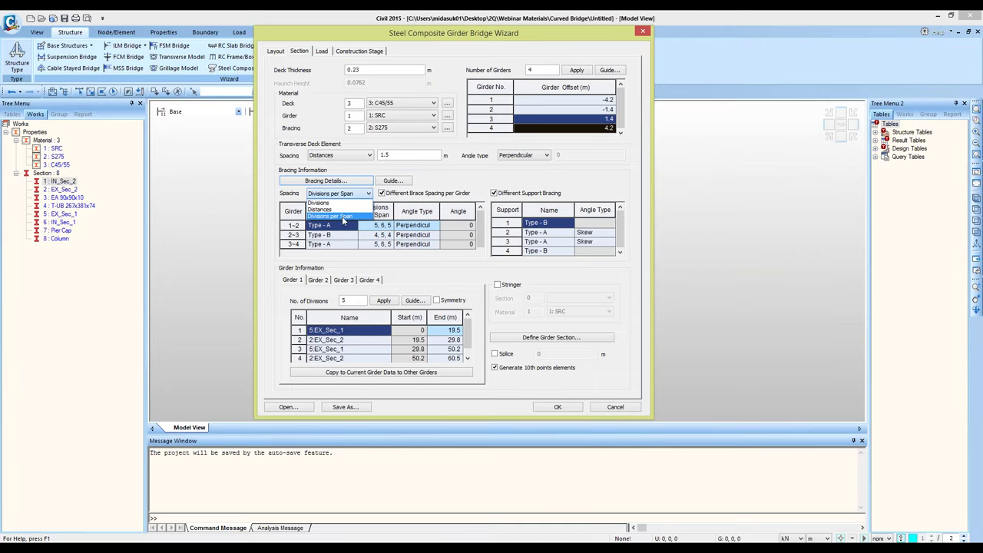
{"action": "left_click", "coordinate": [342, 216]}
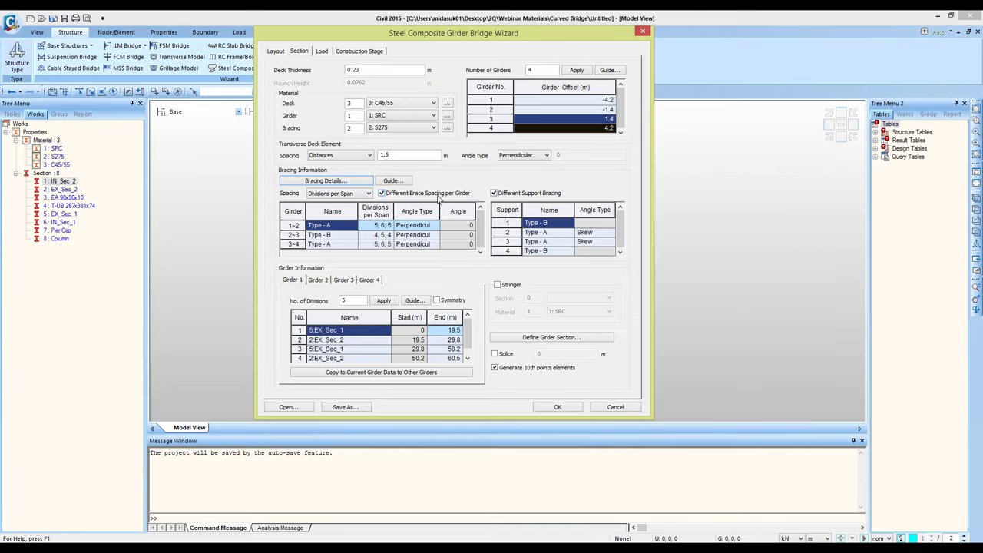
{"action": "left_click", "coordinate": [295, 224]}
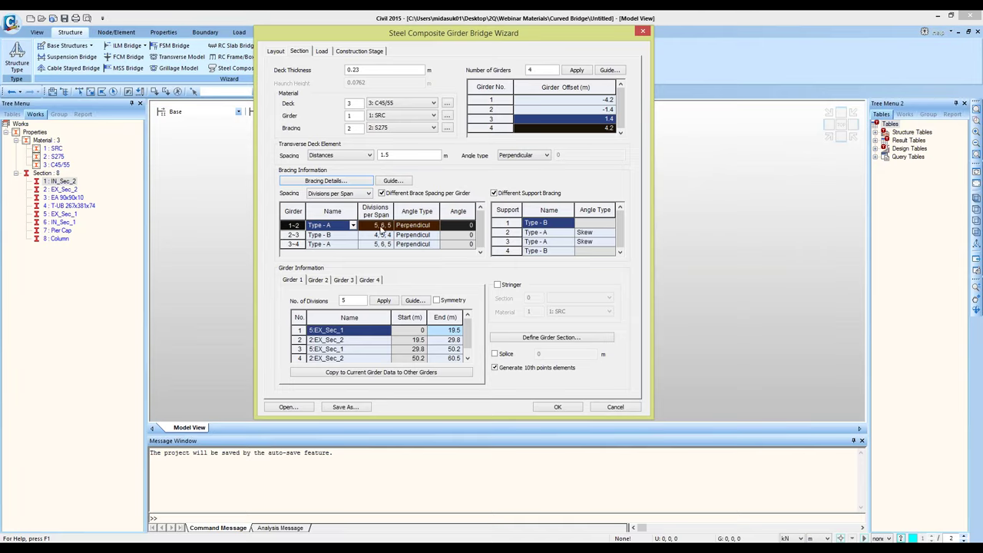
{"action": "left_click", "coordinate": [296, 235]}
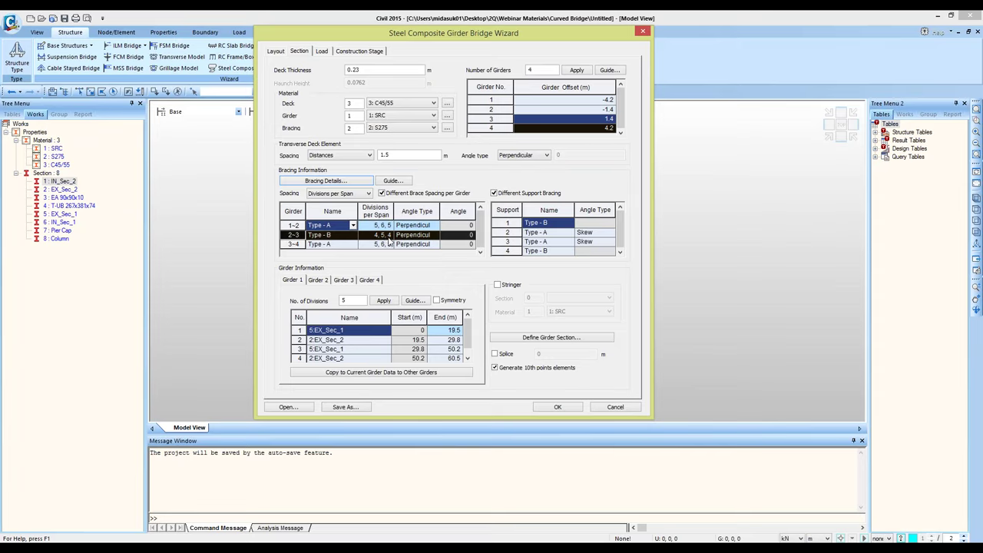
{"action": "left_click", "coordinate": [295, 245]}
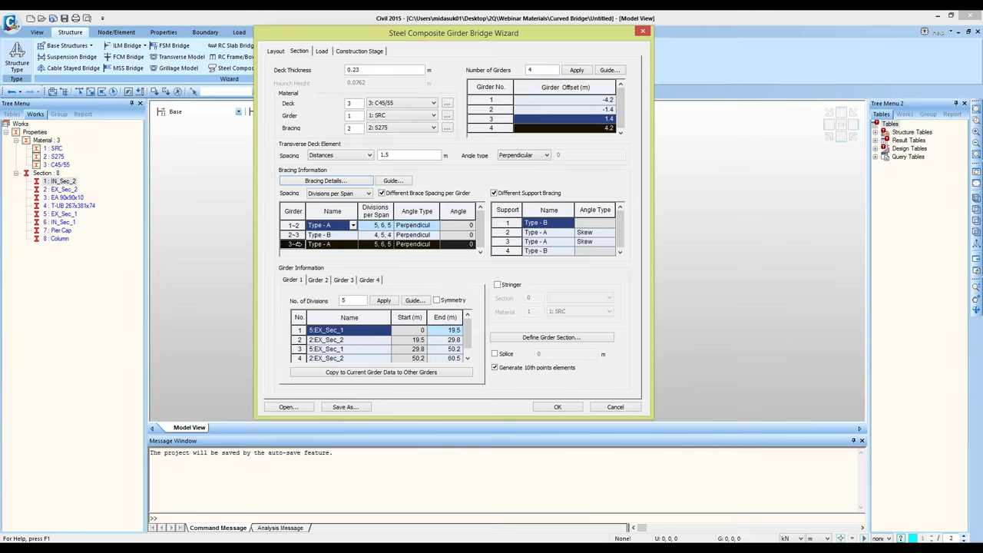
{"action": "left_click", "coordinate": [306, 225]}
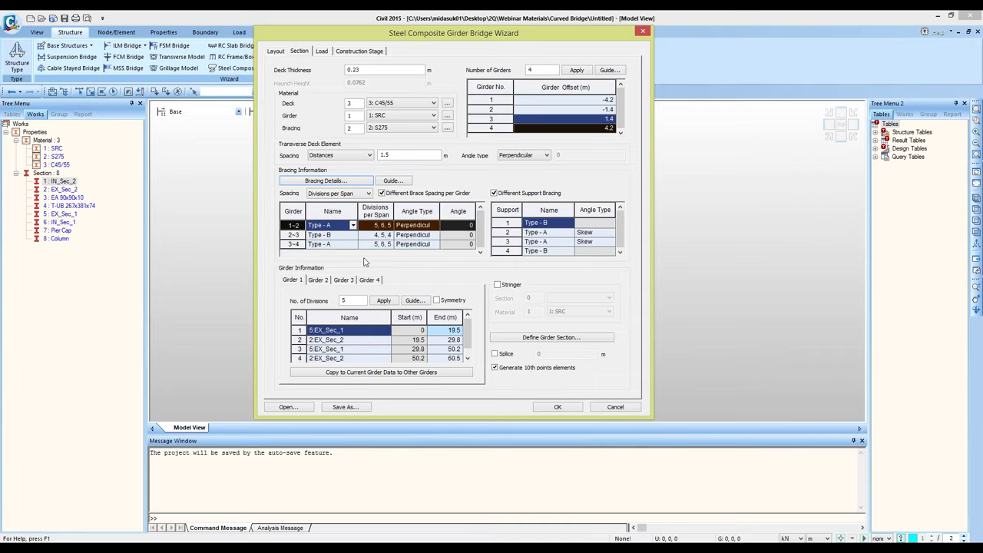
Step: Review the Different Support Bracing option, leaving it enabled, and examine the bracing type and angle type assigned to each support
{"action": "left_click", "coordinate": [495, 194]}
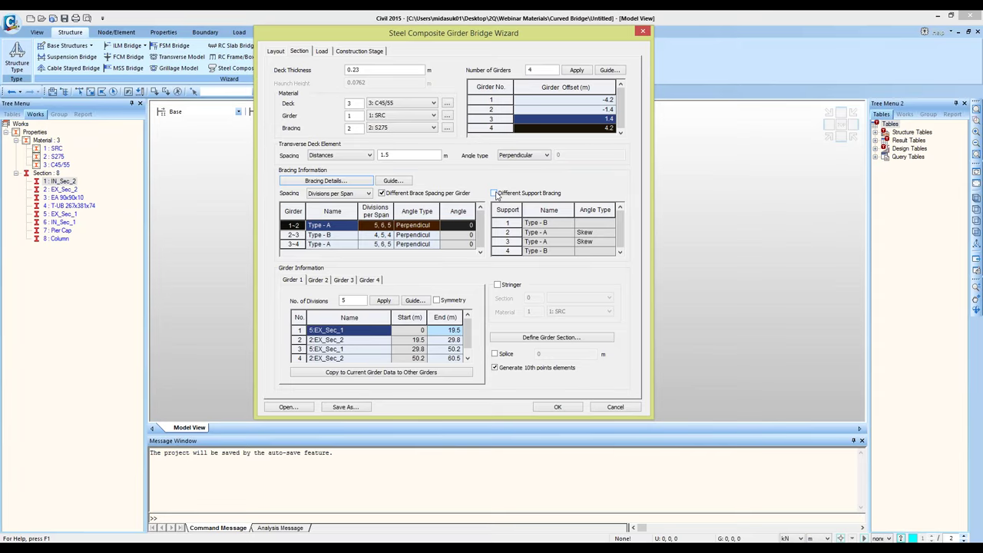
{"action": "left_click", "coordinate": [495, 194]}
{"action": "left_click", "coordinate": [510, 222]}
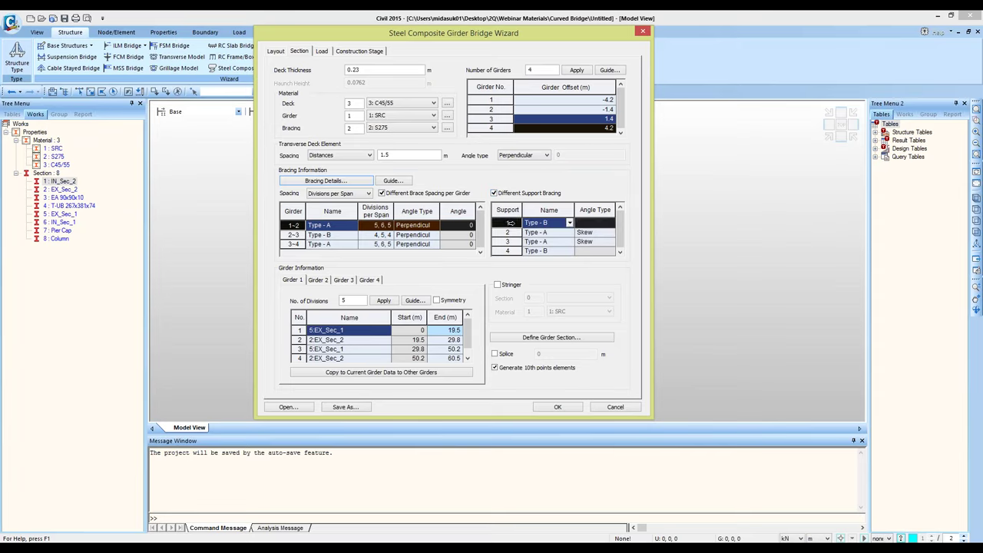
{"action": "left_click", "coordinate": [510, 251]}
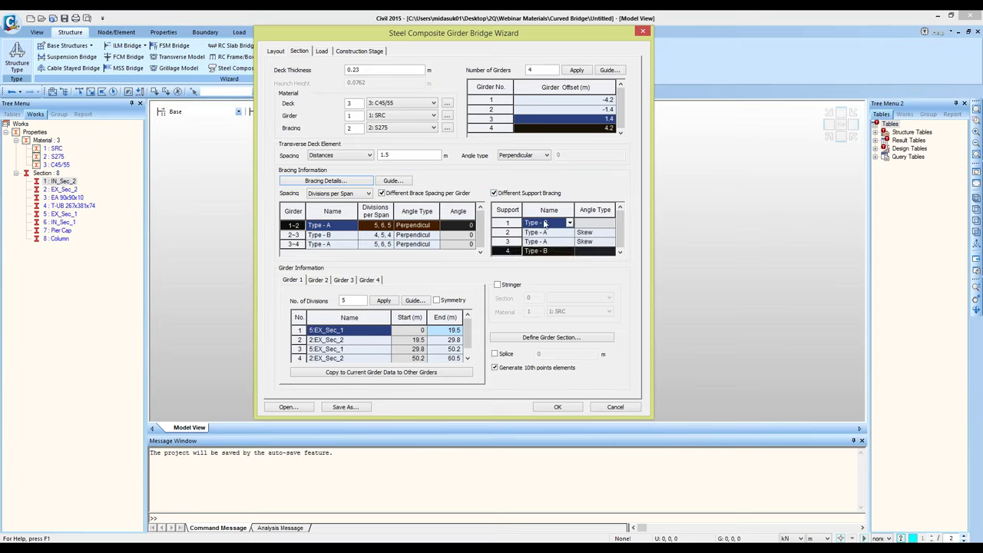
{"action": "left_click", "coordinate": [545, 222]}
{"action": "left_click", "coordinate": [535, 241]}
{"action": "left_click", "coordinate": [511, 232]}
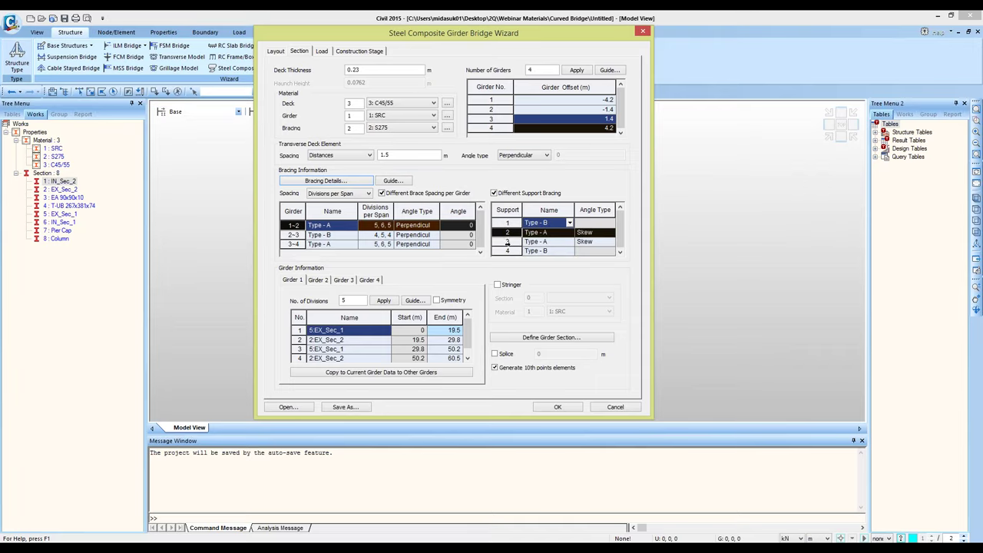
{"action": "left_click", "coordinate": [507, 243]}
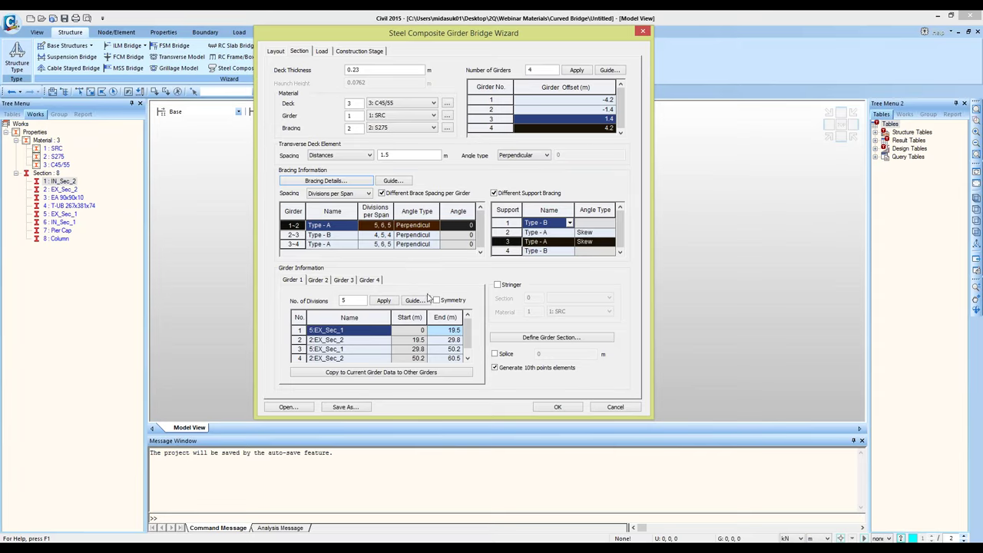
Step: View the girder information guide diagram, close it, and review the section divisions and their start and end distances for Girder 1
{"action": "left_click", "coordinate": [414, 301]}
{"action": "left_click_drag", "start_coordinate": [752, 32], "coordinate": [589, 220]}
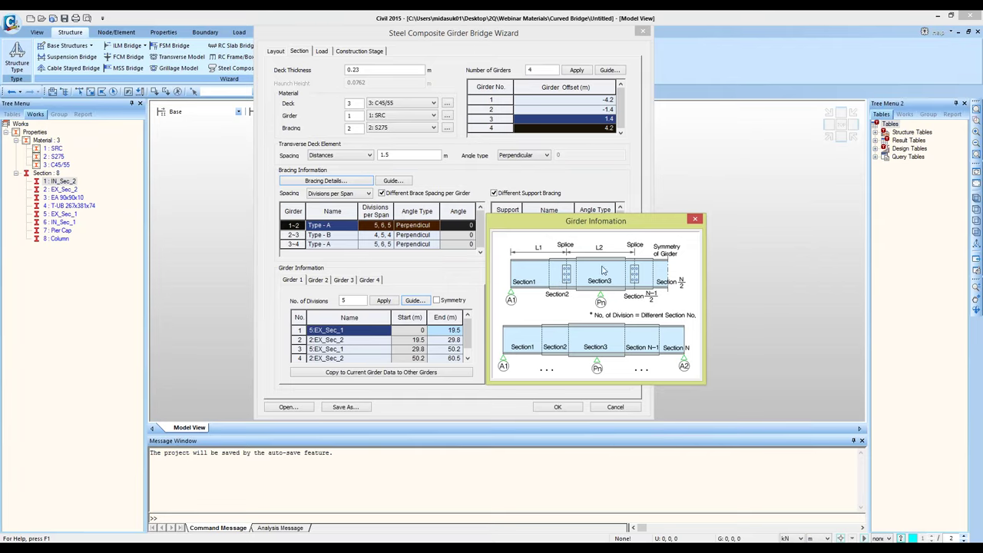
{"action": "left_click", "coordinate": [696, 220]}
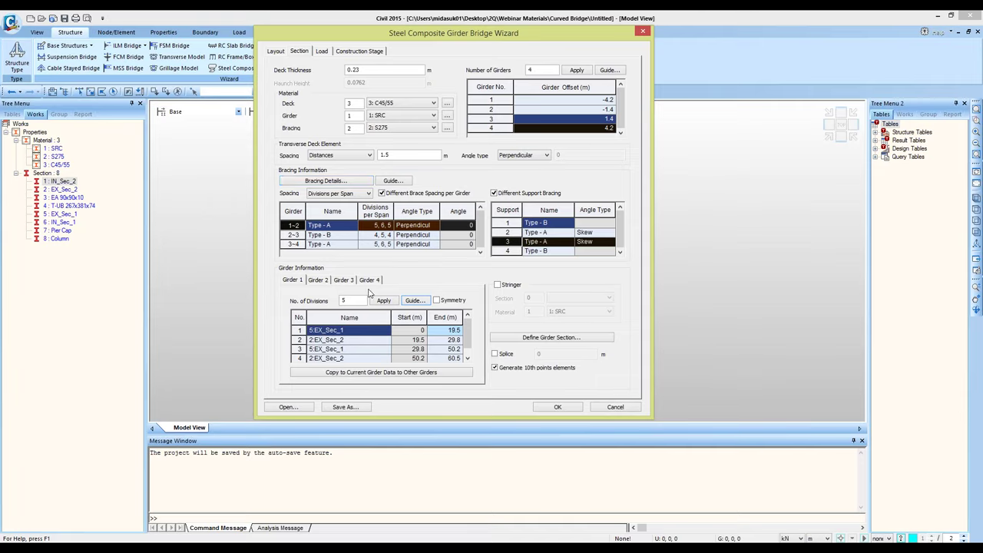
{"action": "left_click", "coordinate": [326, 332]}
{"action": "left_click", "coordinate": [367, 341]}
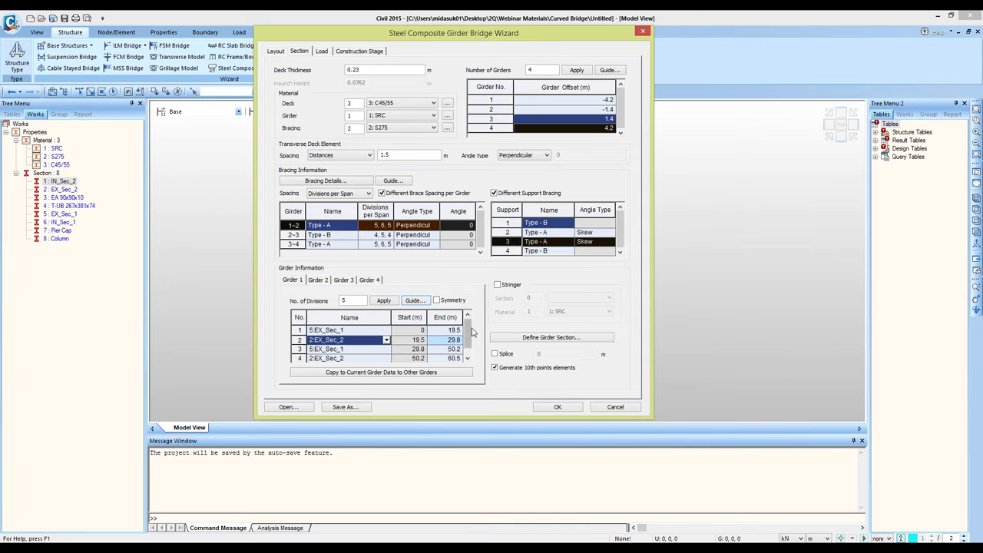
{"action": "scroll", "coordinate": [468, 338], "scroll_direction": "down", "scroll_amount": 1}
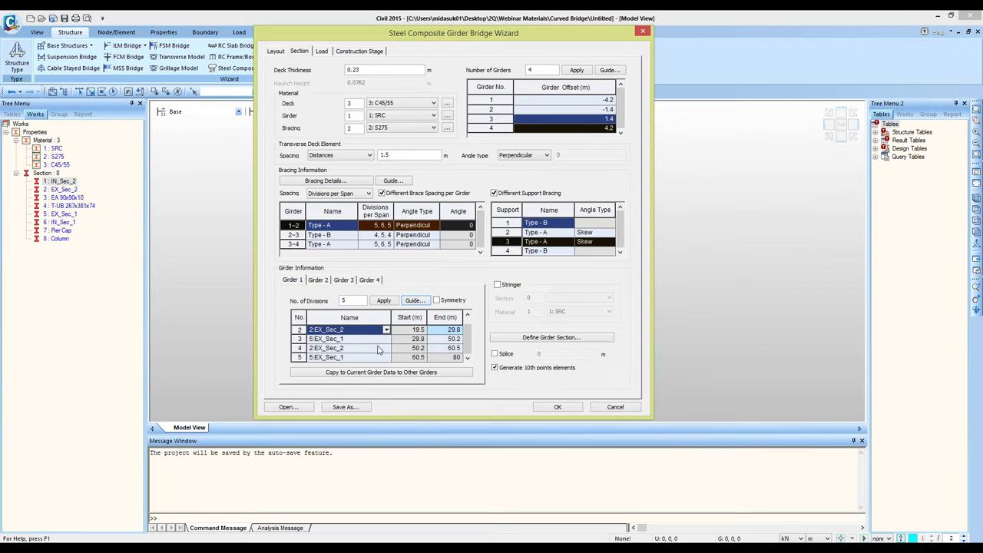
{"action": "scroll", "coordinate": [470, 342], "scroll_direction": "up", "scroll_amount": 1}
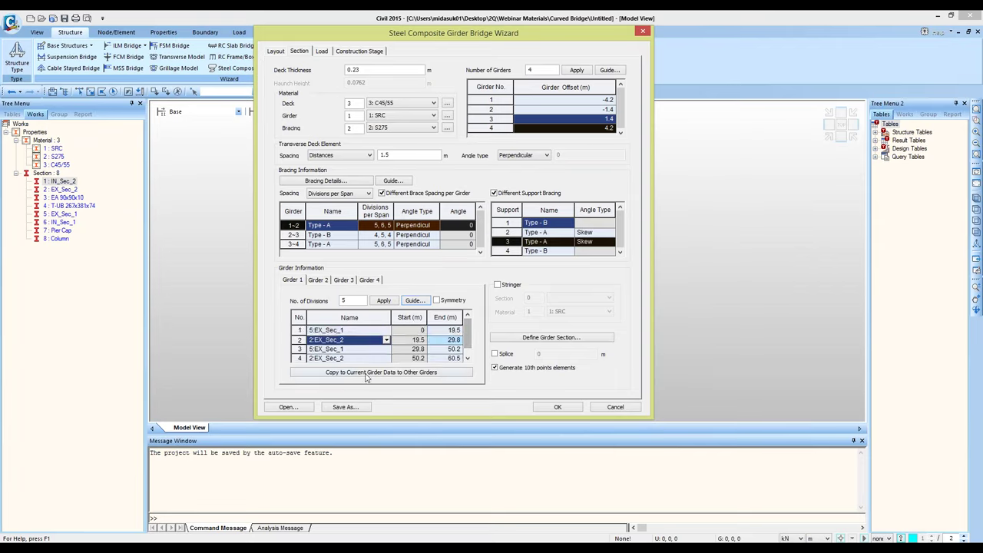
Step: View the options for copying Girder 1 data to other girders without copying, and compare the section assignments of Girder 2 and Girder 1
{"action": "left_click", "coordinate": [356, 374]}
{"action": "left_click", "coordinate": [376, 189]}
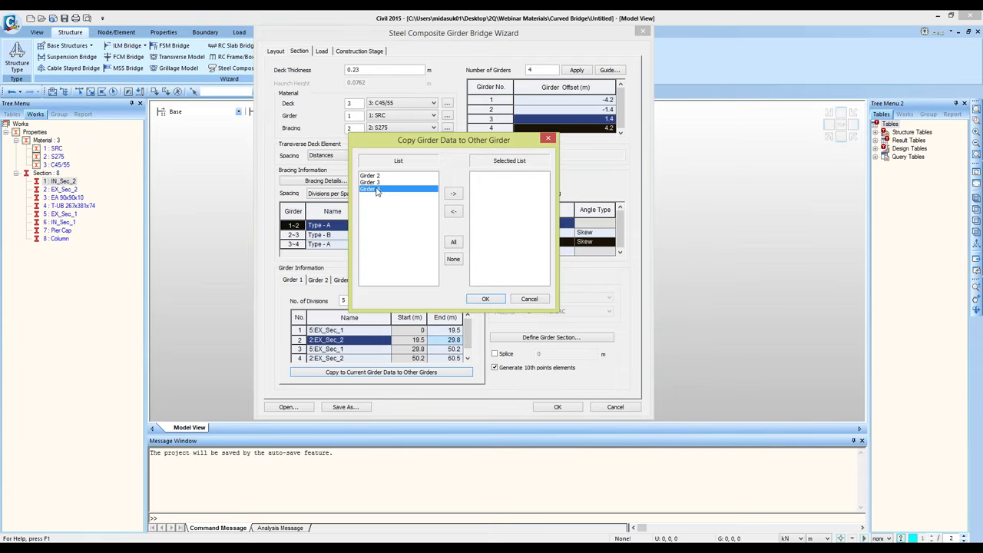
{"action": "left_click", "coordinate": [529, 300]}
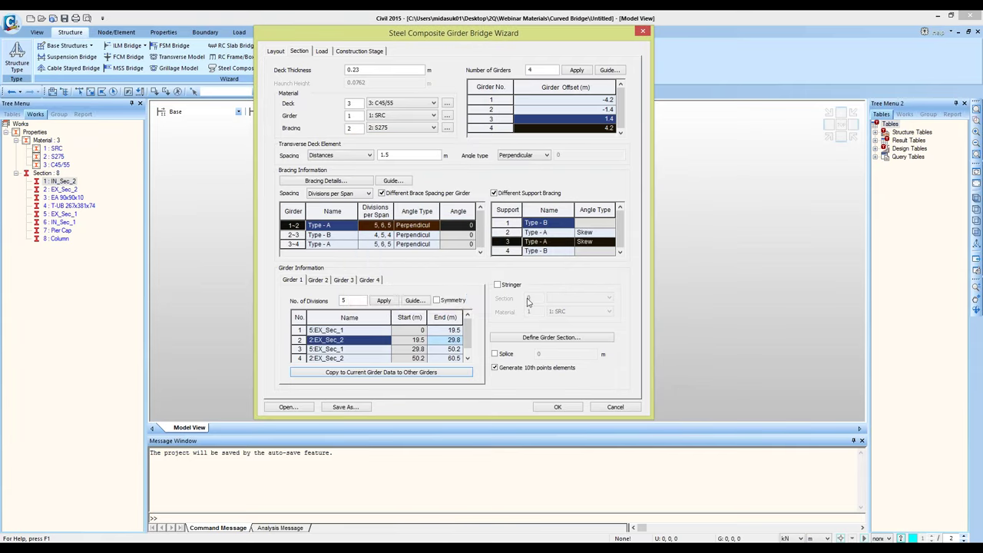
{"action": "left_click", "coordinate": [319, 281]}
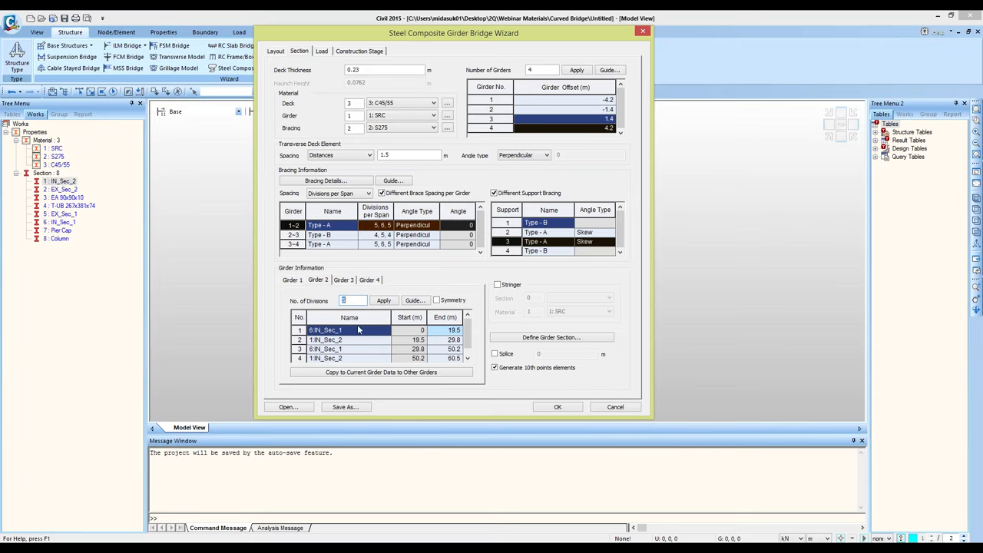
{"action": "left_click", "coordinate": [298, 279]}
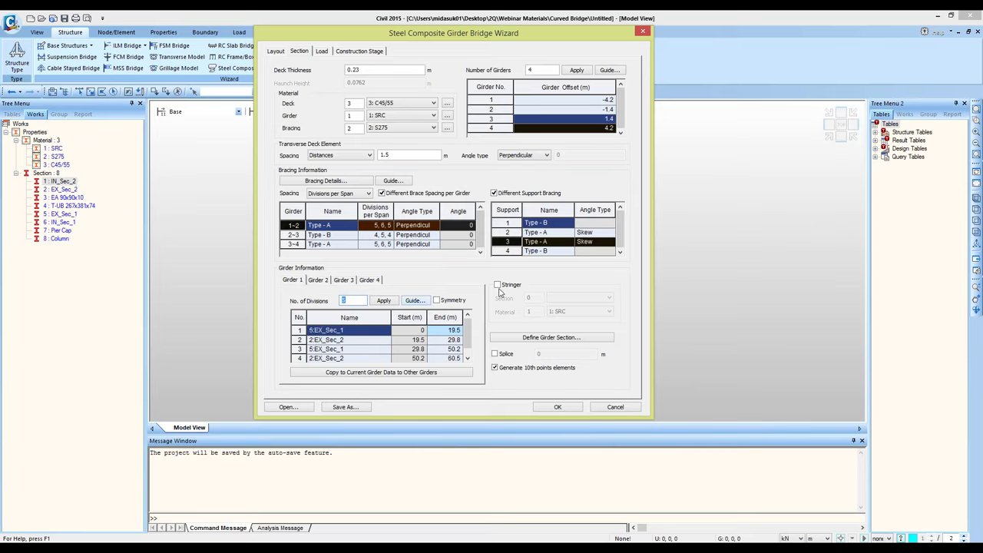
{"action": "left_click", "coordinate": [495, 368]}
Step: Set the moving load code to EUROCODE in the load settings and enable live loads
{"action": "left_click", "coordinate": [323, 52]}
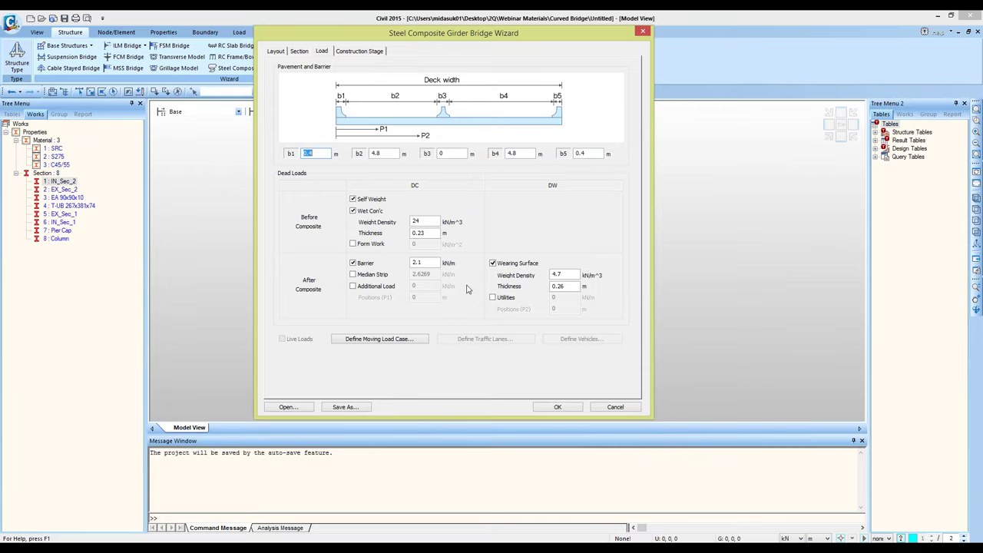
{"action": "left_click", "coordinate": [382, 339]}
{"action": "left_click", "coordinate": [467, 223]}
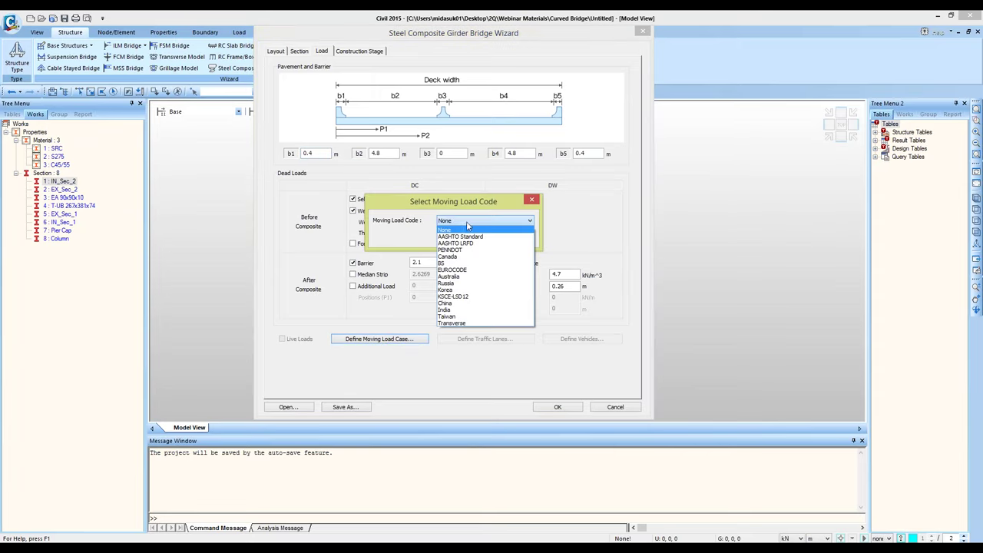
{"action": "left_click", "coordinate": [482, 270]}
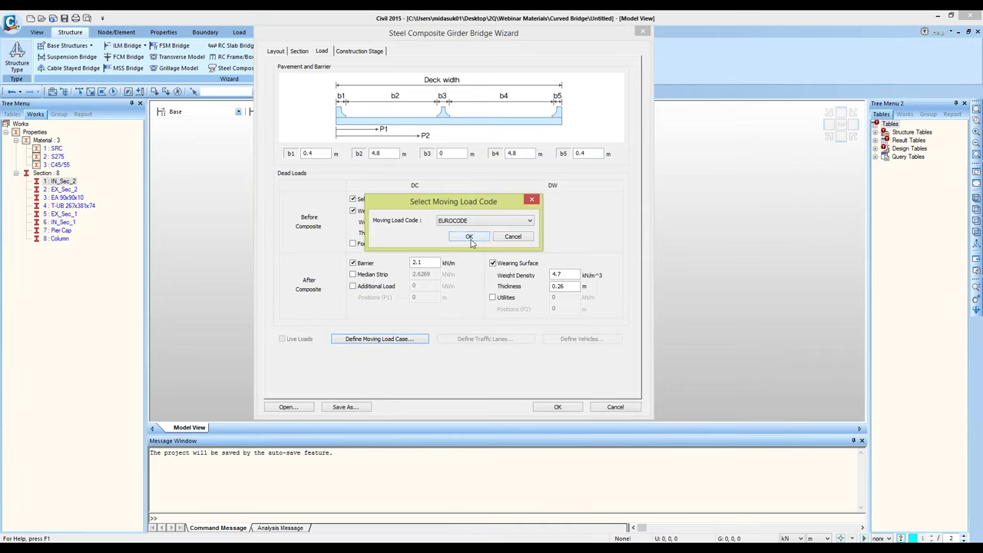
{"action": "left_click", "coordinate": [469, 238]}
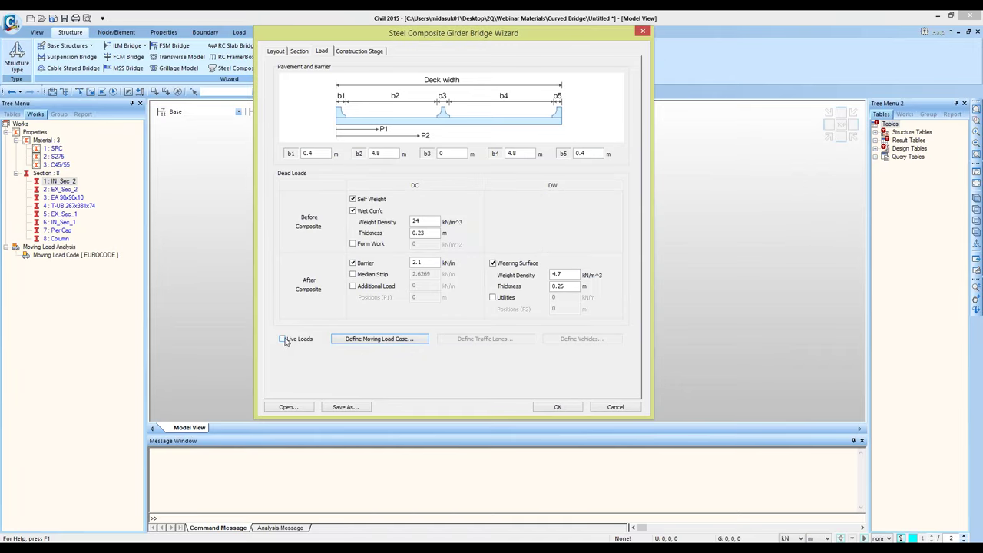
{"action": "left_click", "coordinate": [283, 339]}
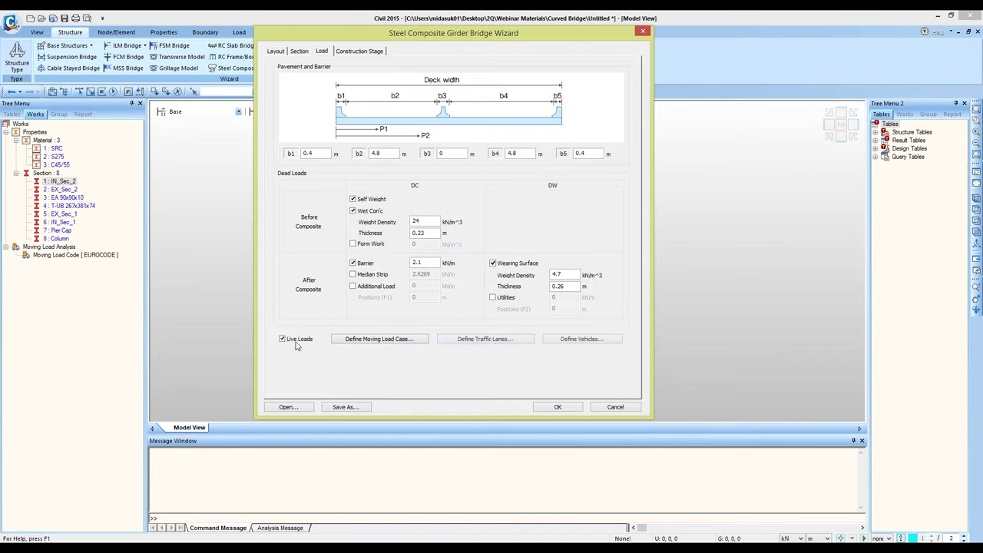
Step: Review the number of traffic lanes and the D1 and D2 lane distances, closing the lane definition without changes
{"action": "left_click", "coordinate": [484, 339]}
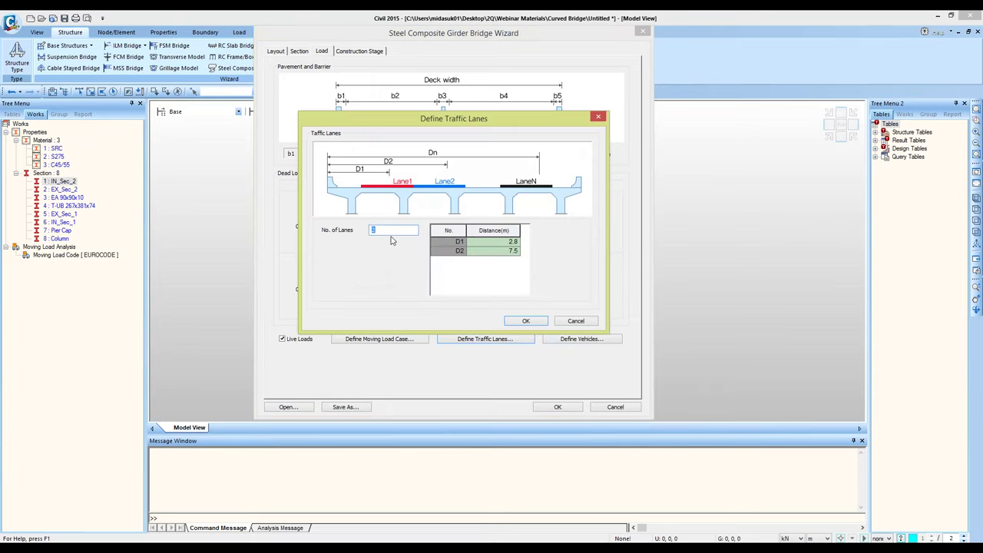
{"action": "left_click", "coordinate": [500, 245]}
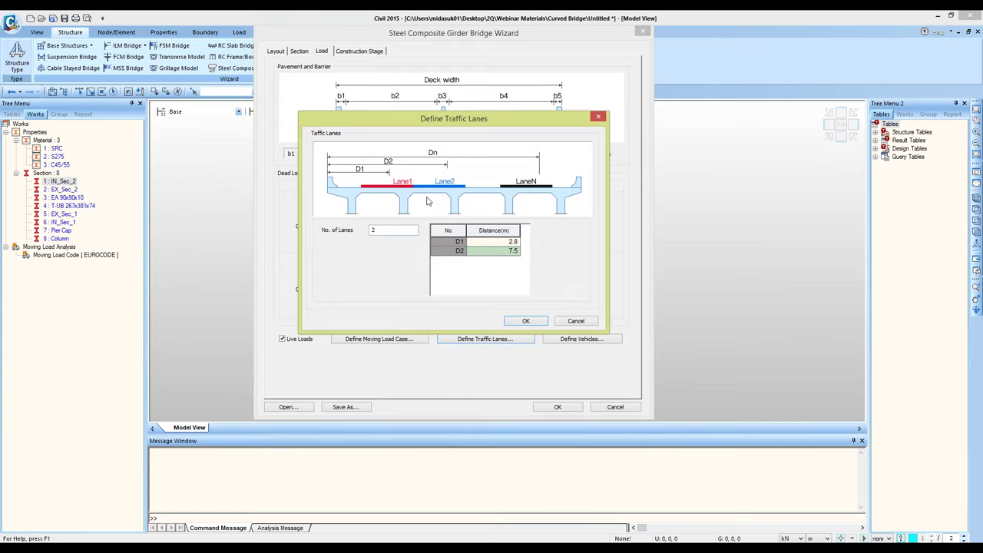
{"action": "left_click", "coordinate": [493, 254]}
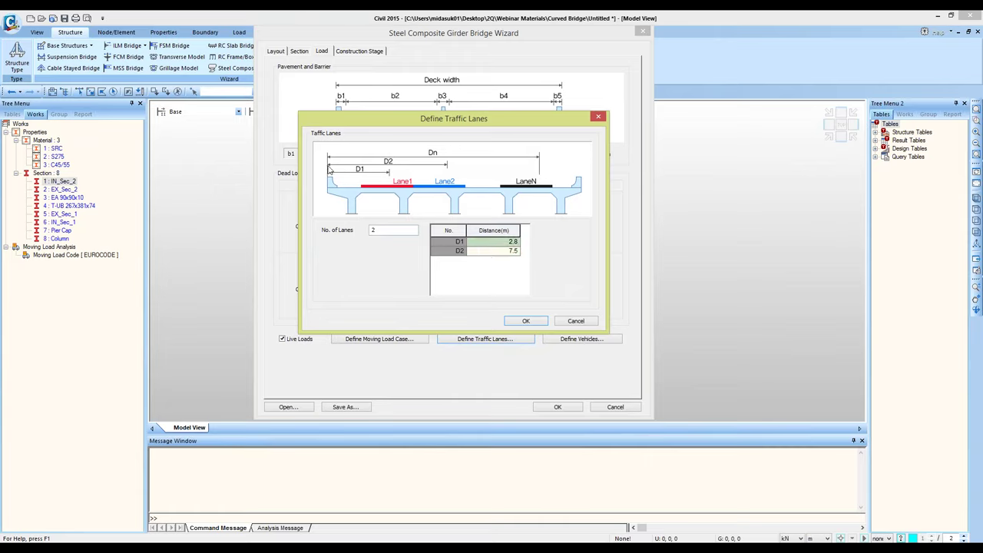
{"action": "left_click", "coordinate": [596, 325]}
Step: Begin defining a standard vehicle using the EN 1991-2:2003 - RoadBridge standard and the Load Model 1 load type
{"action": "left_click", "coordinate": [585, 342]}
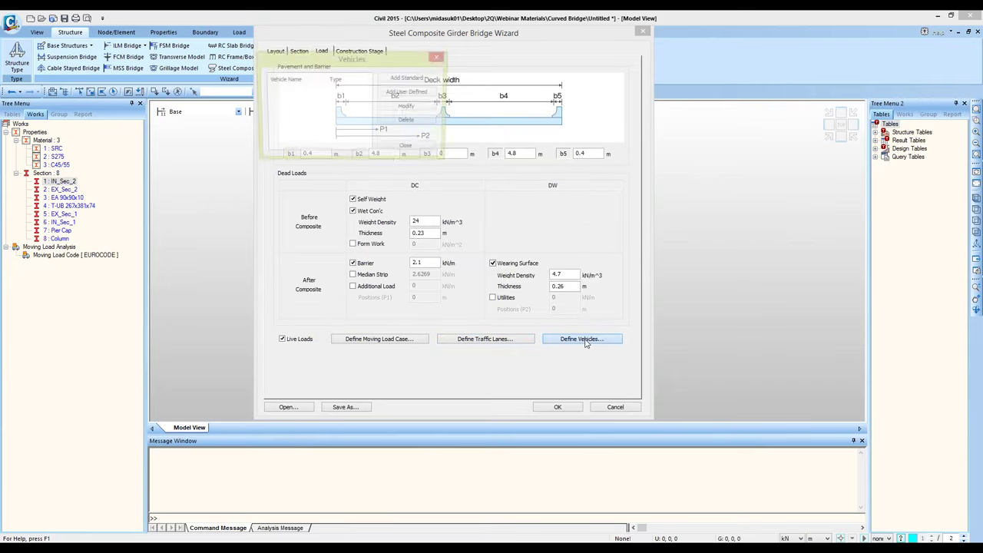
{"action": "left_click_drag", "start_coordinate": [403, 61], "coordinate": [435, 107]}
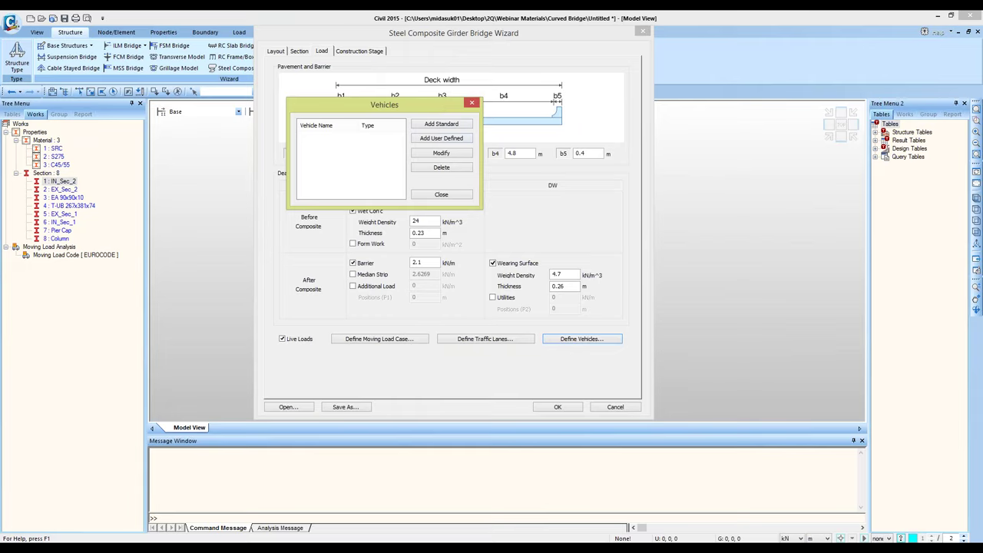
{"action": "left_click", "coordinate": [436, 125]}
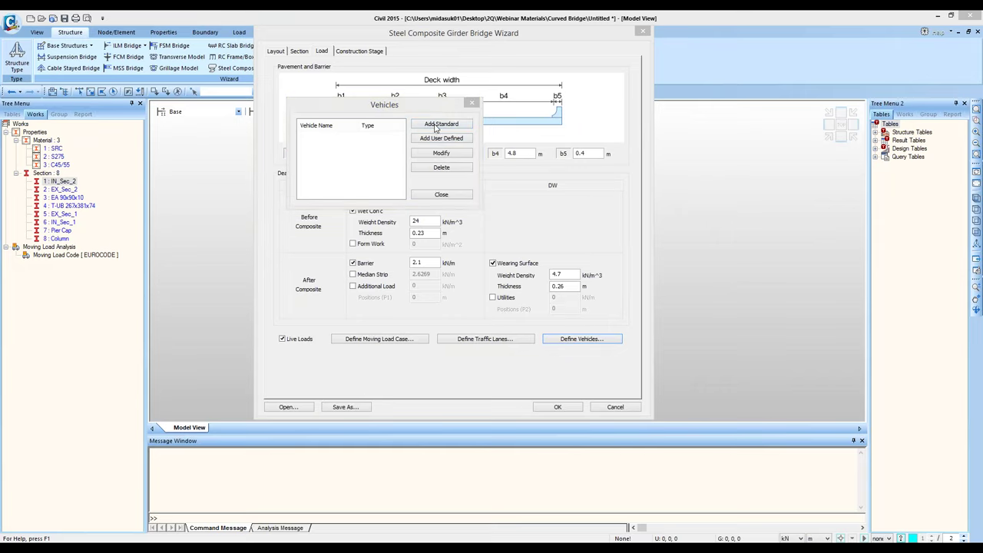
{"action": "left_click_drag", "start_coordinate": [603, 19], "coordinate": [577, 75]}
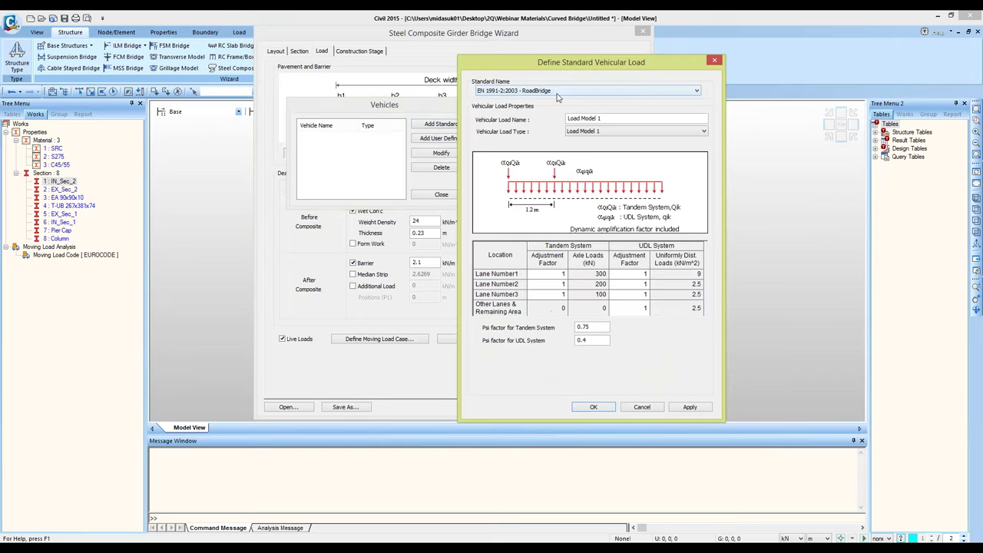
{"action": "left_click", "coordinate": [559, 91]}
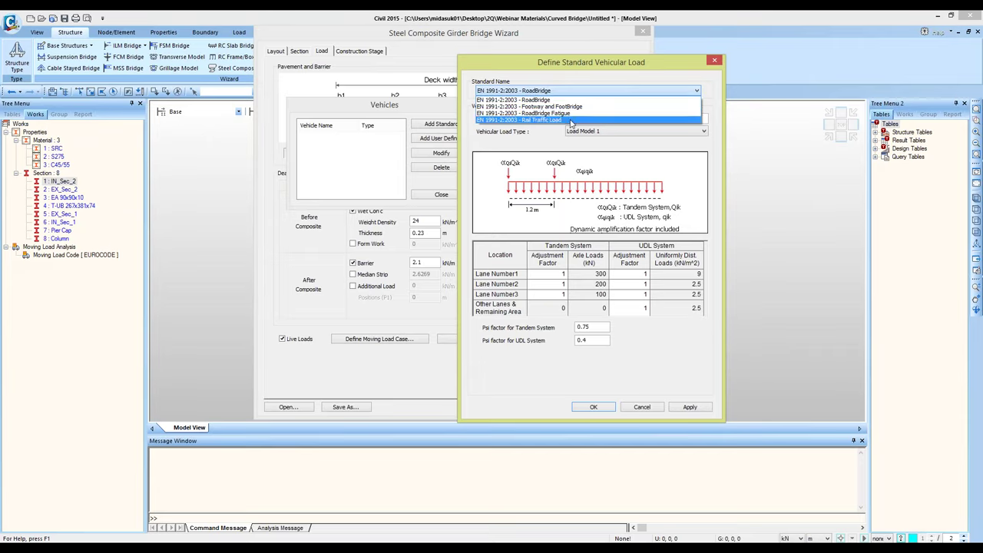
{"action": "left_click", "coordinate": [542, 145]}
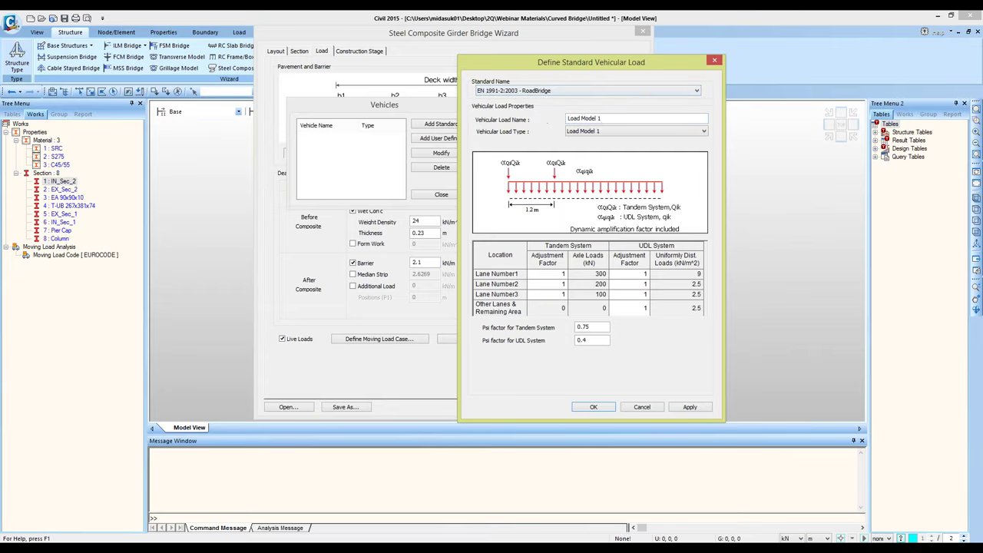
{"action": "left_click", "coordinate": [609, 131]}
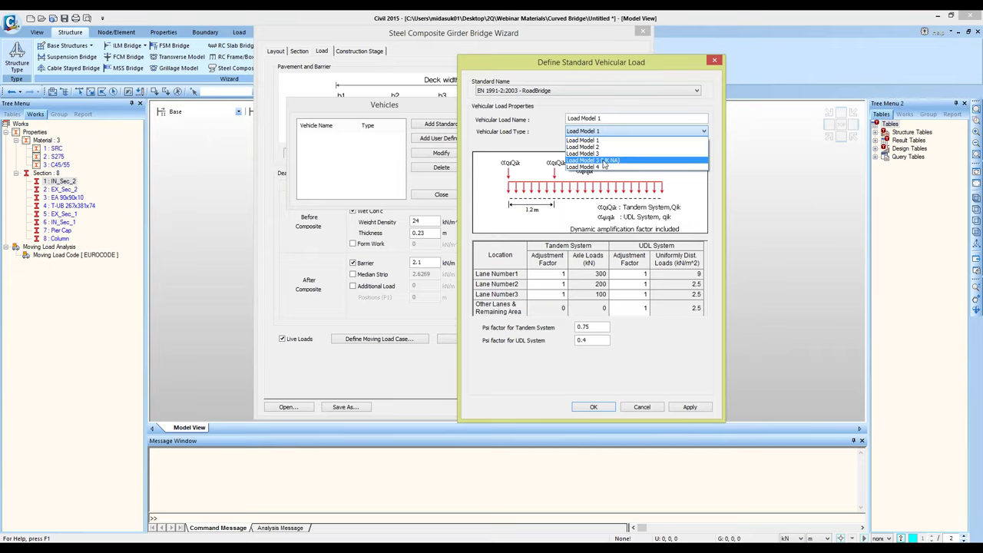
{"action": "left_click", "coordinate": [595, 140]}
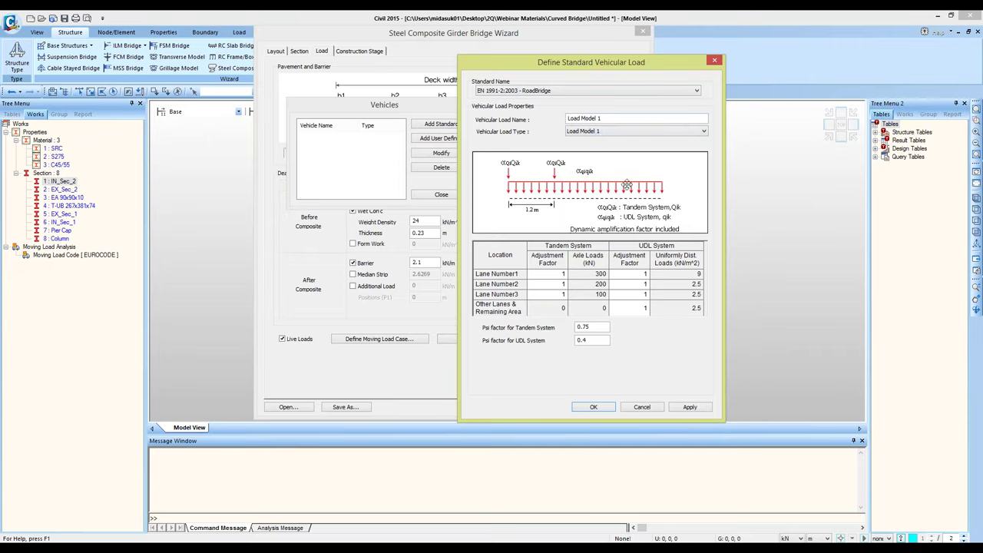
Step: Set the UDL adjustment factors to 0.61 for lane 1 and 2.20 for lanes 2, 3 and the remaining area, and add the Load Model 1 vehicle
{"action": "left_click", "coordinate": [644, 275]}
{"action": "type", "text": "0.6"}
{"action": "key", "text": "Return"}
{"action": "type", "text": "2"}
{"action": "key", "text": "Return"}
{"action": "type", "text": "2.2"}
{"action": "key", "text": "Return"}
{"action": "type", "text": "2"}
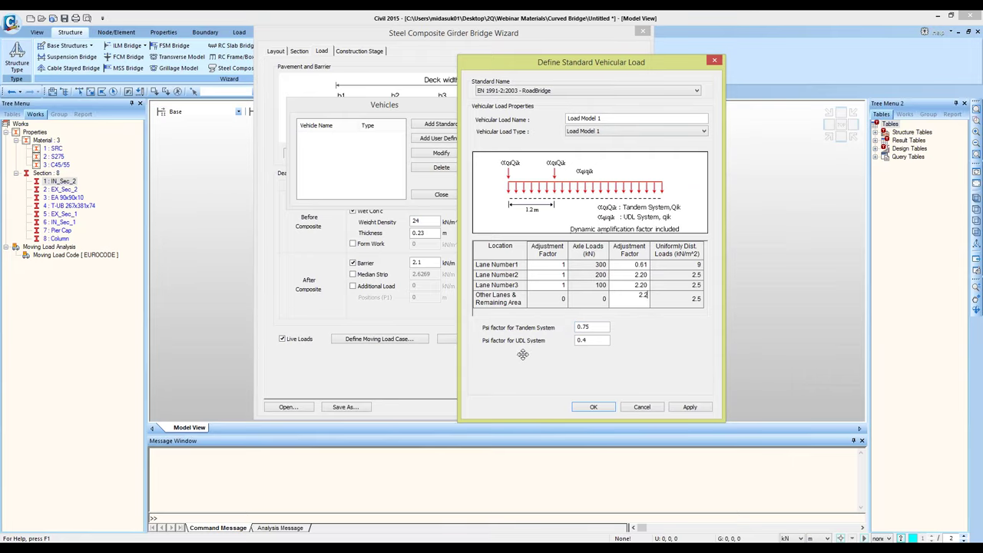
{"action": "left_click", "coordinate": [587, 326]}
{"action": "double_click", "coordinate": [584, 326]}
{"action": "left_click", "coordinate": [690, 407]}
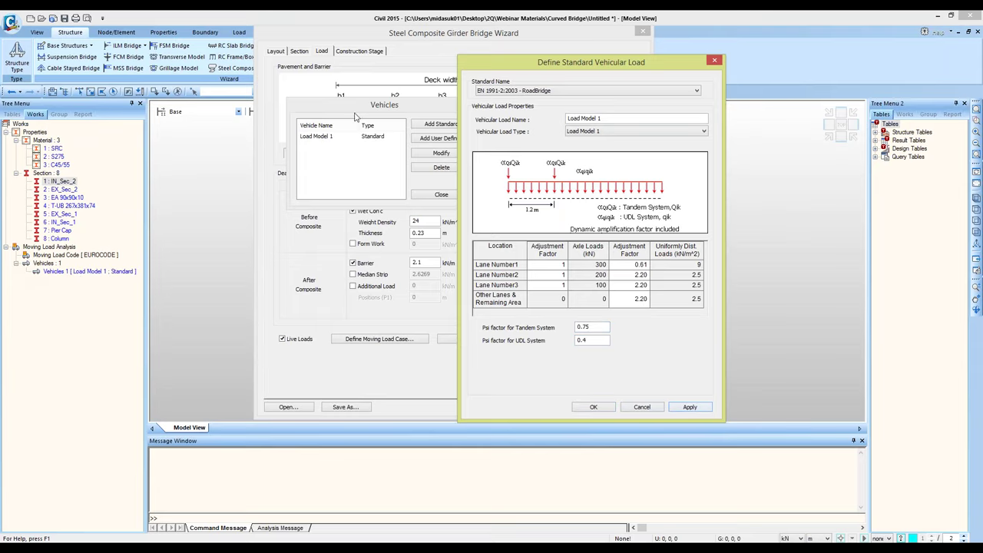
Step: Add a Load Model 3 (UK NA) vehicle of type SV 196 and close the vehicle definition
{"action": "left_click", "coordinate": [636, 135]}
{"action": "left_click", "coordinate": [626, 159]}
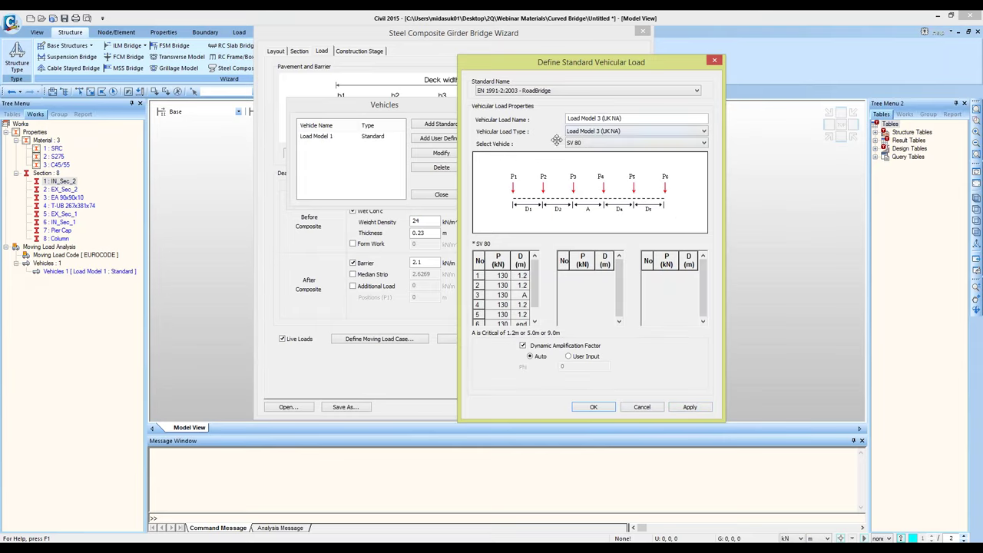
{"action": "left_click", "coordinate": [598, 143]}
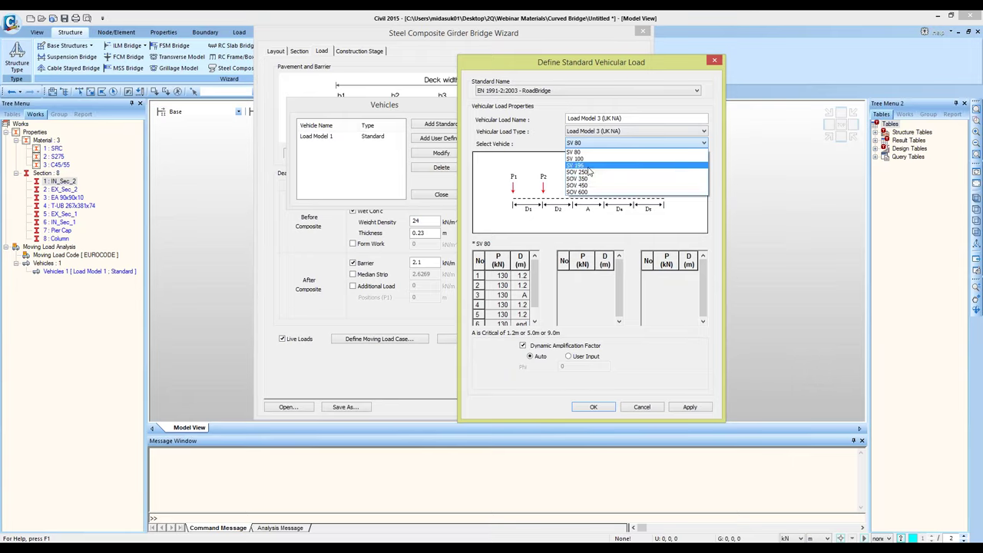
{"action": "left_click", "coordinate": [576, 165]}
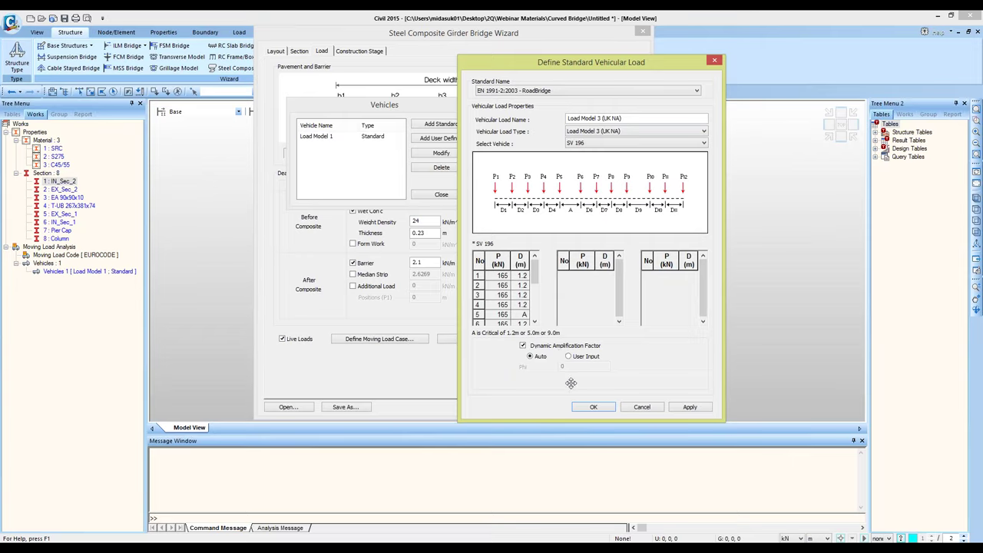
{"action": "left_click", "coordinate": [590, 406]}
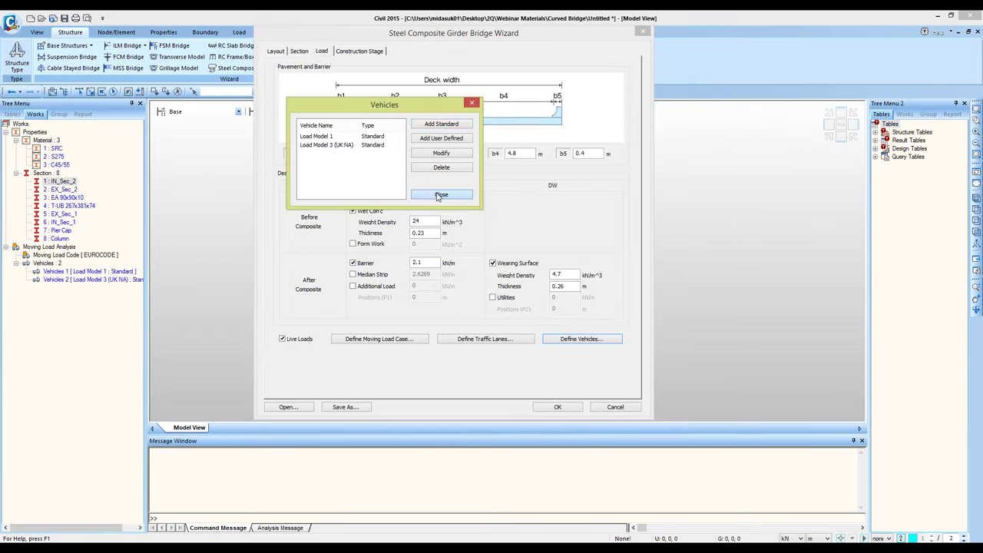
{"action": "left_click", "coordinate": [441, 195]}
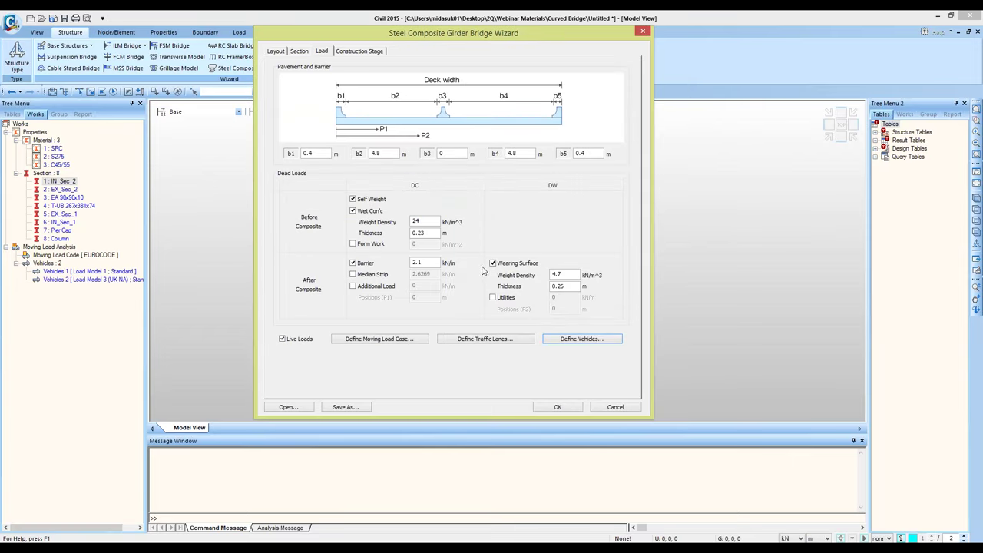
Step: Go to the construction stage settings and switch the Construction Stage option off and back on
{"action": "left_click", "coordinate": [362, 51]}
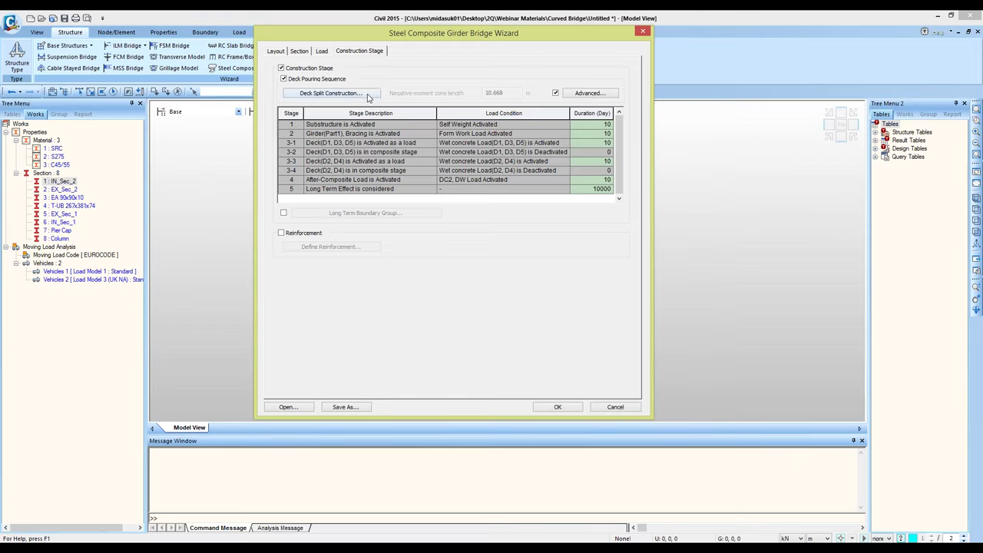
{"action": "left_click", "coordinate": [304, 69]}
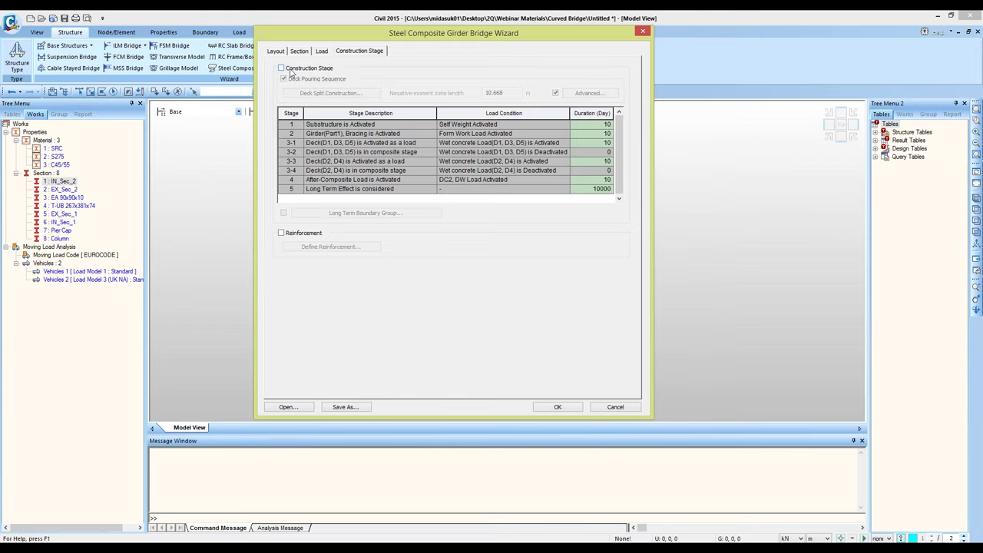
{"action": "left_click", "coordinate": [290, 70]}
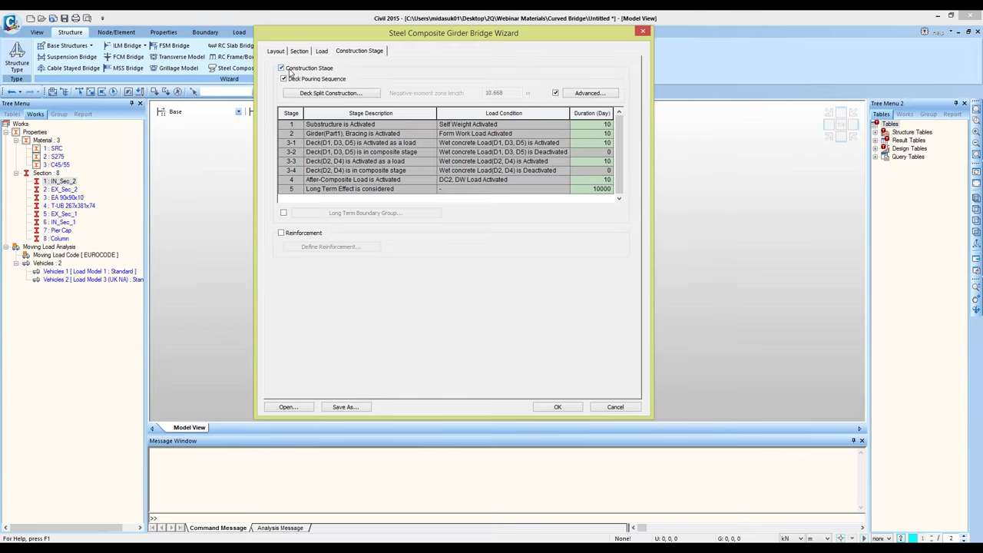
Step: Review the deck list and deck stages 1 and 2 of the split construction, cancel, and check the stage durations
{"action": "left_click", "coordinate": [329, 93]}
{"action": "left_click_drag", "start_coordinate": [457, 92], "coordinate": [736, 83]}
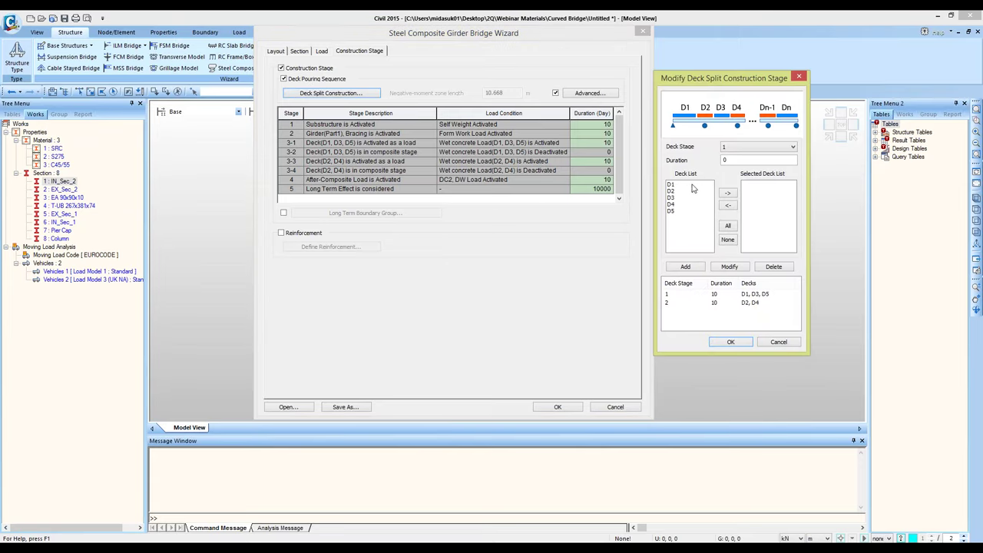
{"action": "left_click_drag", "start_coordinate": [693, 185], "coordinate": [688, 216]}
{"action": "left_click", "coordinate": [688, 237]}
{"action": "left_click", "coordinate": [682, 211]}
{"action": "left_click", "coordinate": [730, 296]}
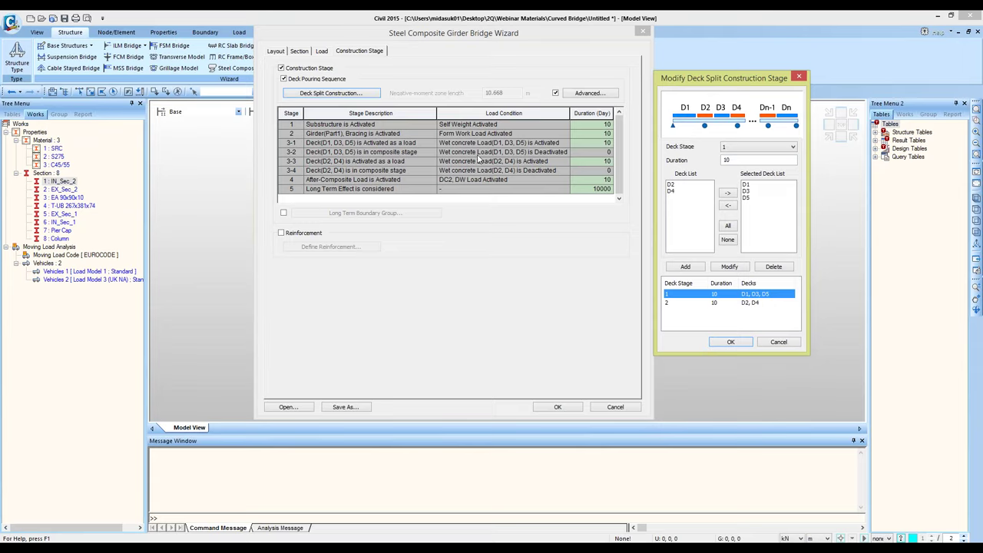
{"action": "left_click", "coordinate": [744, 305]}
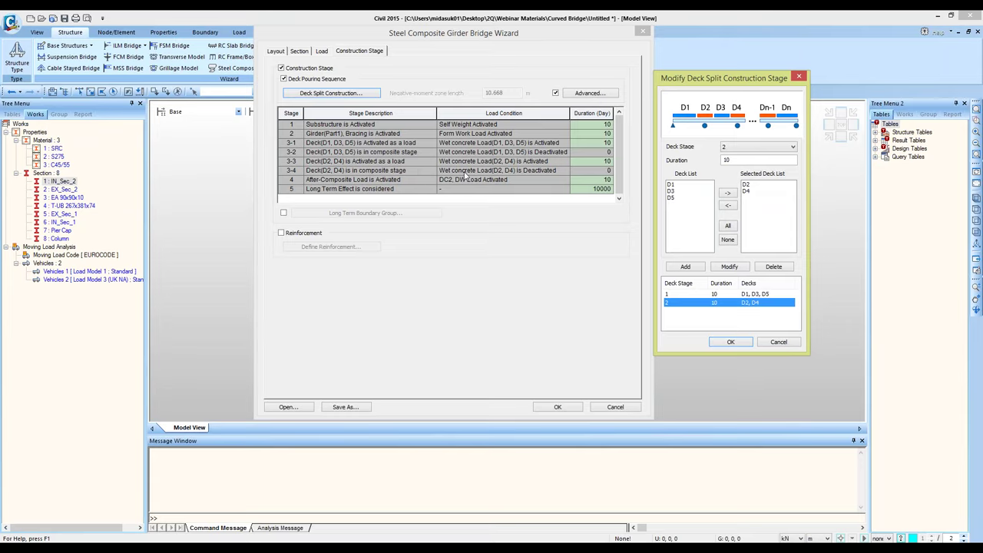
{"action": "left_click", "coordinate": [778, 342]}
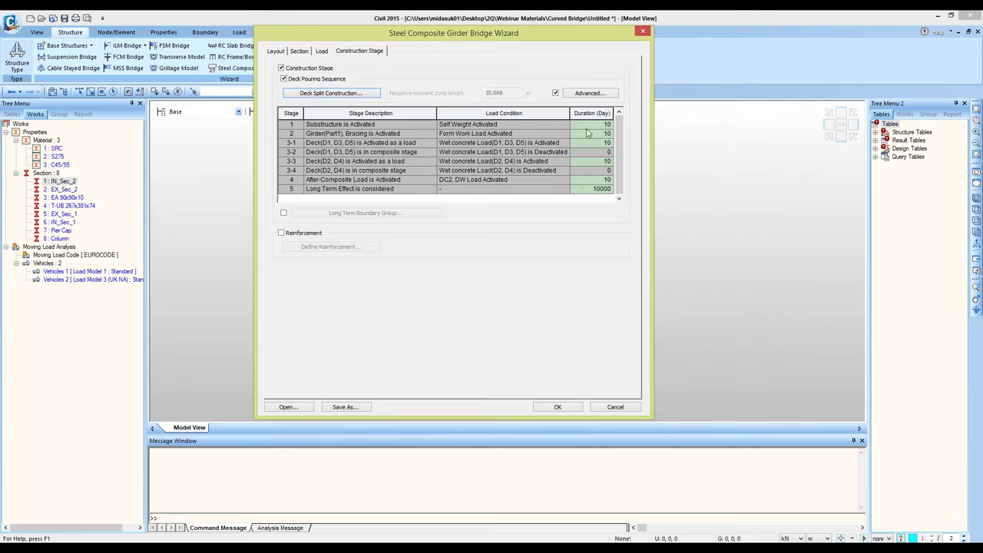
{"action": "left_click_drag", "start_coordinate": [591, 124], "coordinate": [593, 192]}
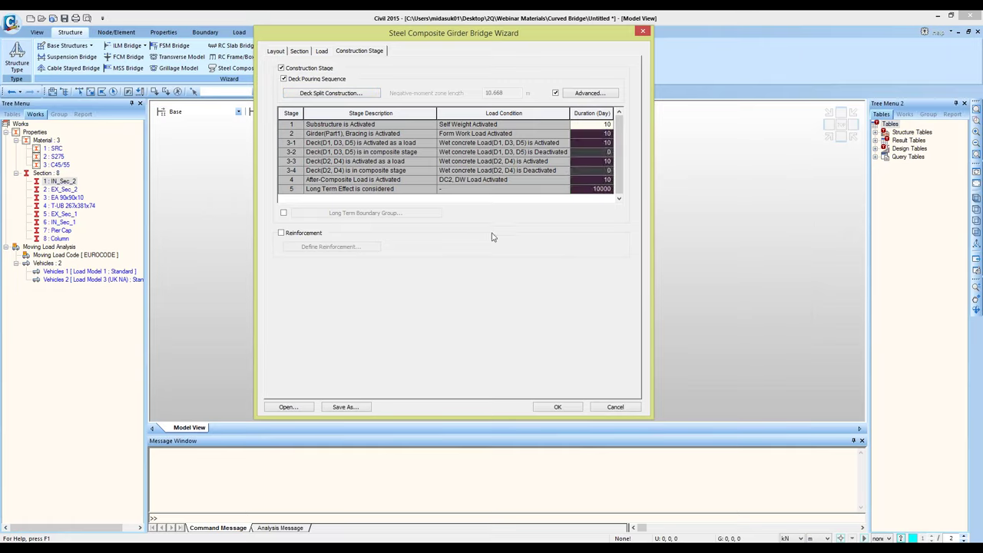
{"action": "left_click", "coordinate": [477, 196]}
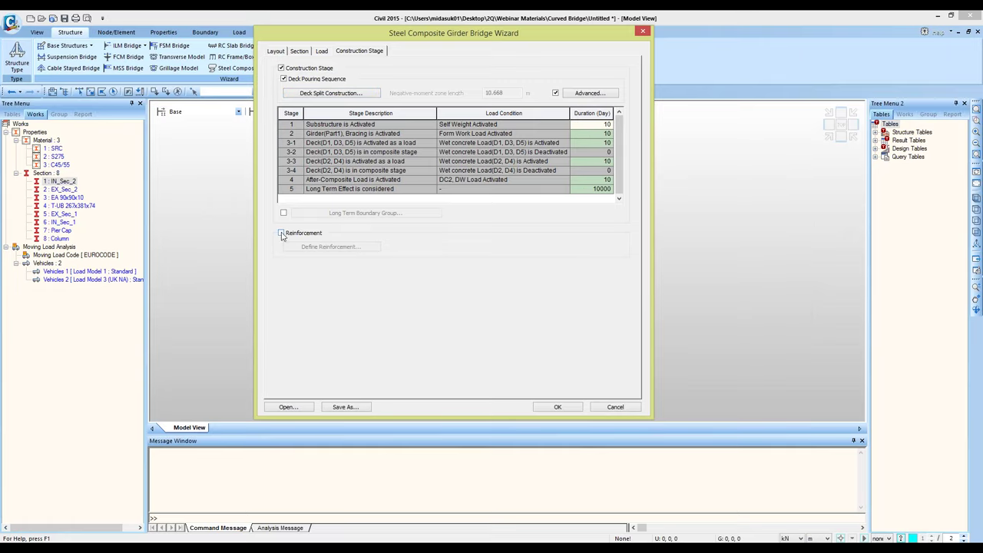
Step: Enable reinforcement and set a 0.05 m guide line for the longitudinal rebar of section IN_Sec_2
{"action": "left_click", "coordinate": [282, 234]}
{"action": "left_click", "coordinate": [304, 249]}
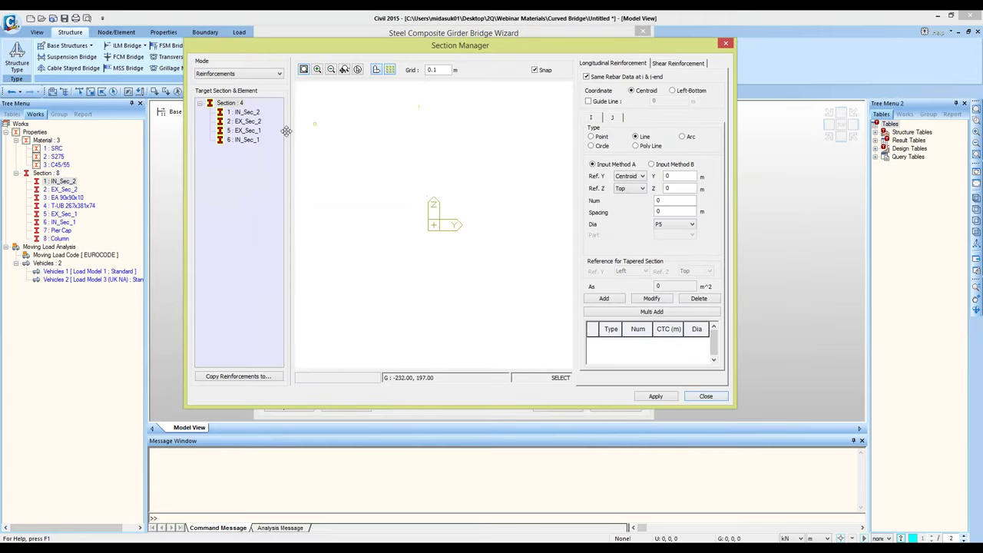
{"action": "left_click", "coordinate": [245, 111]}
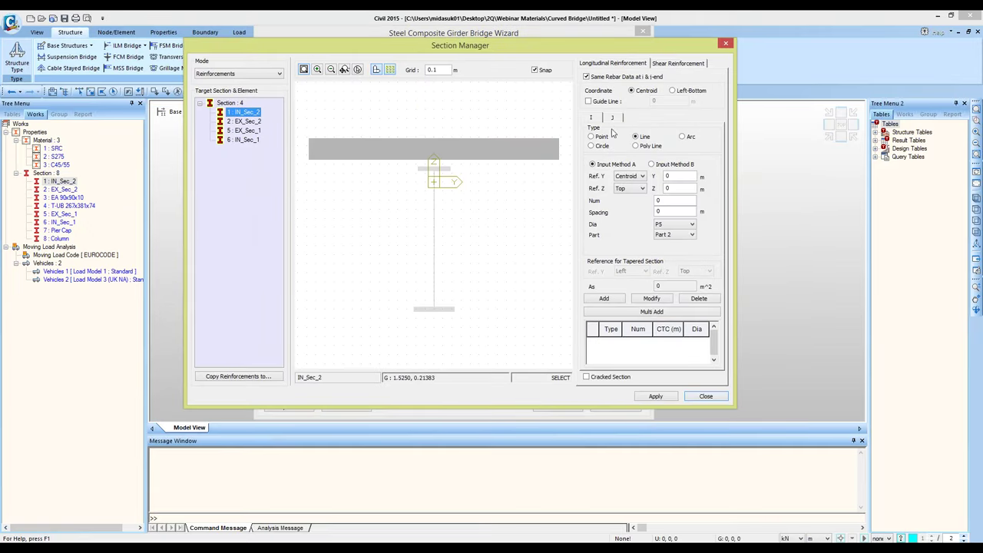
{"action": "left_click", "coordinate": [604, 104]}
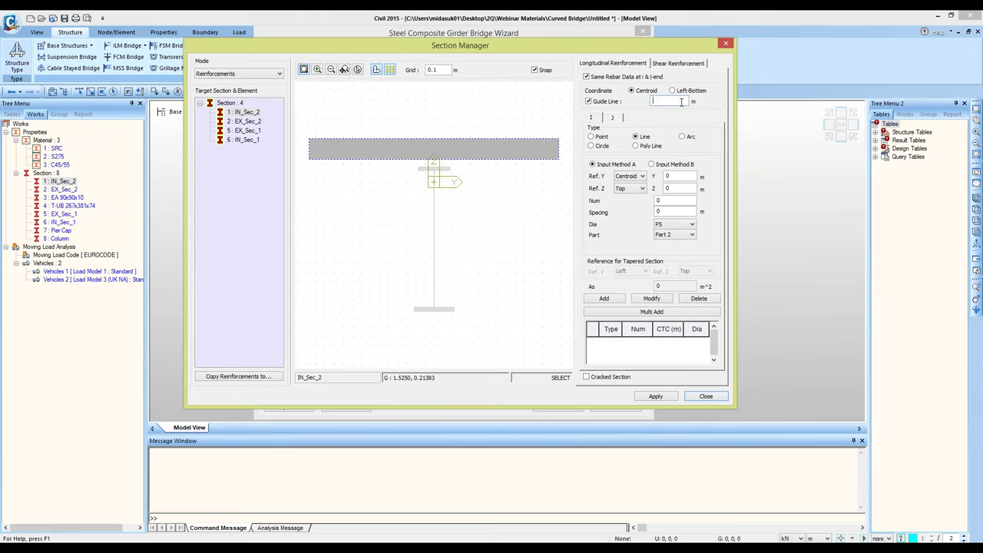
{"action": "type", "text": "0.05"}
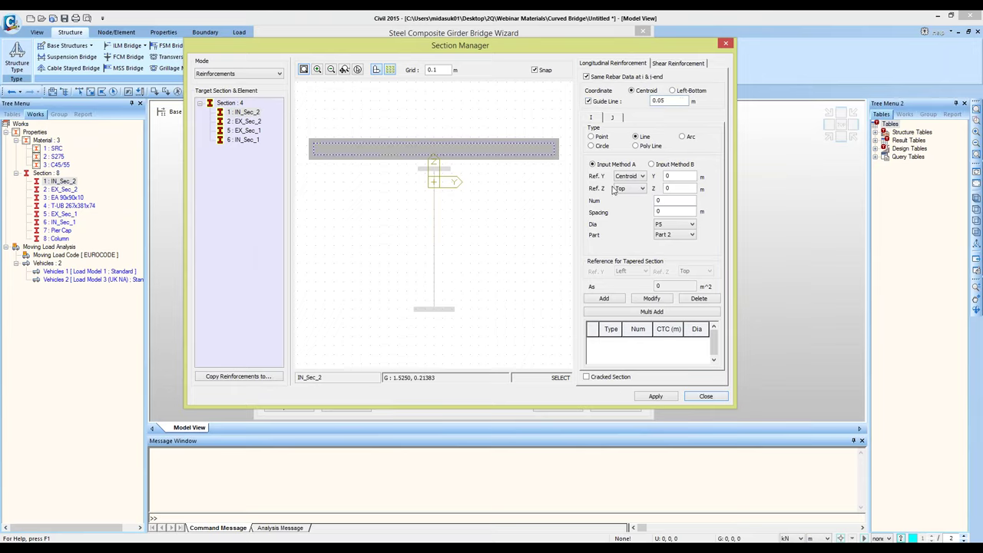
{"action": "left_click", "coordinate": [665, 101]}
Step: Add a line of 30 P25 bars with edge bars along IN_Sec_2's upper slab guide line using Input Method B, apply and close
{"action": "left_click", "coordinate": [651, 164]}
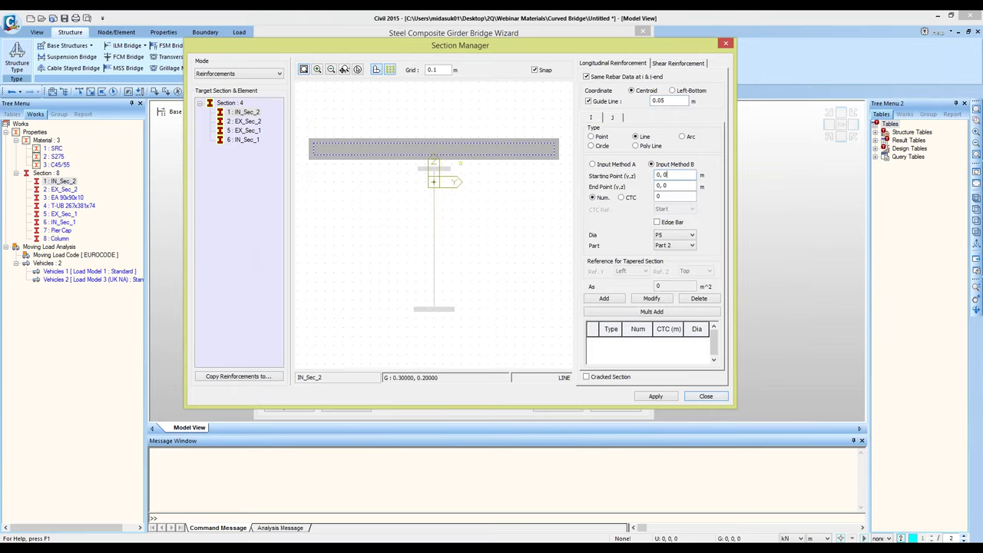
{"action": "left_click_drag", "start_coordinate": [314, 146], "coordinate": [557, 146]}
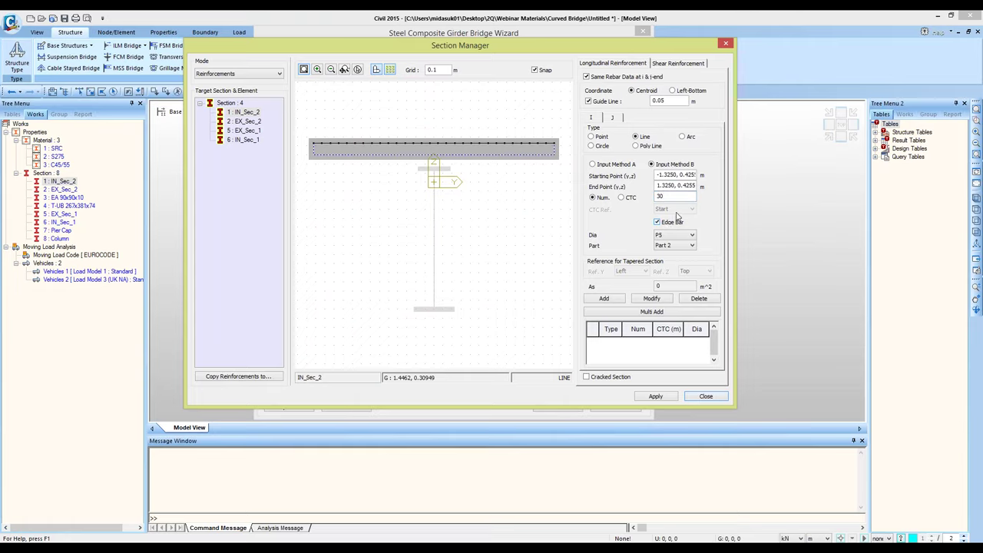
{"action": "left_click", "coordinate": [667, 240]}
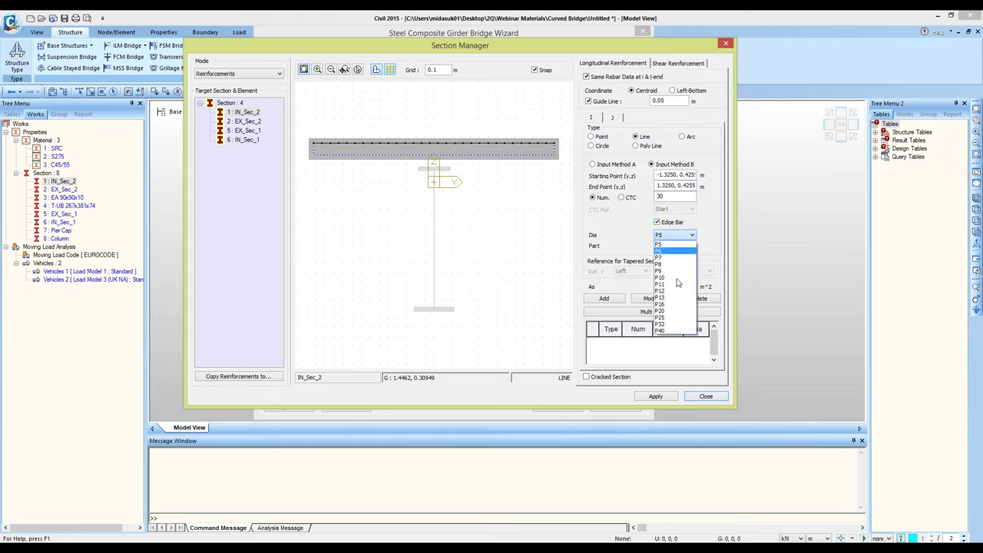
{"action": "left_click", "coordinate": [680, 317]}
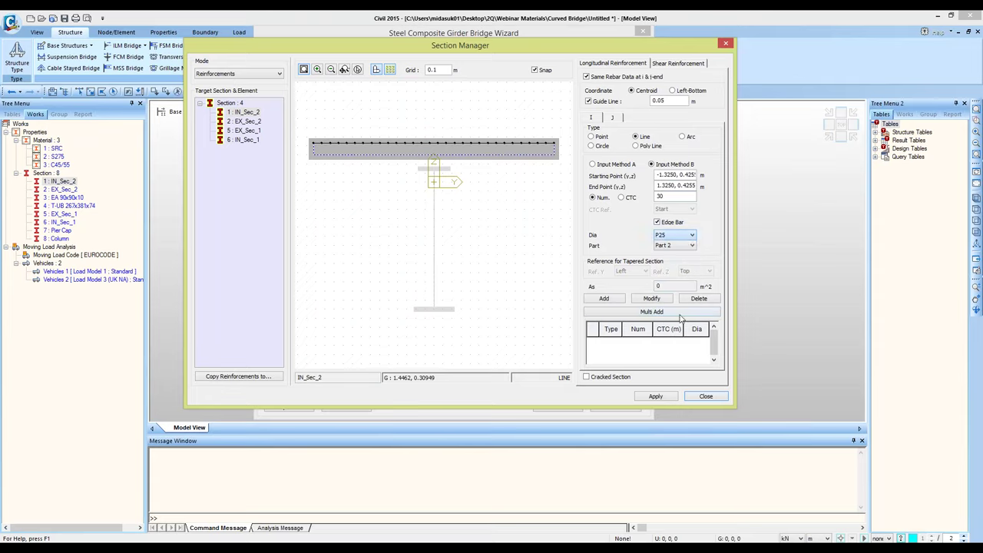
{"action": "left_click", "coordinate": [617, 299]}
{"action": "left_click", "coordinate": [655, 396]}
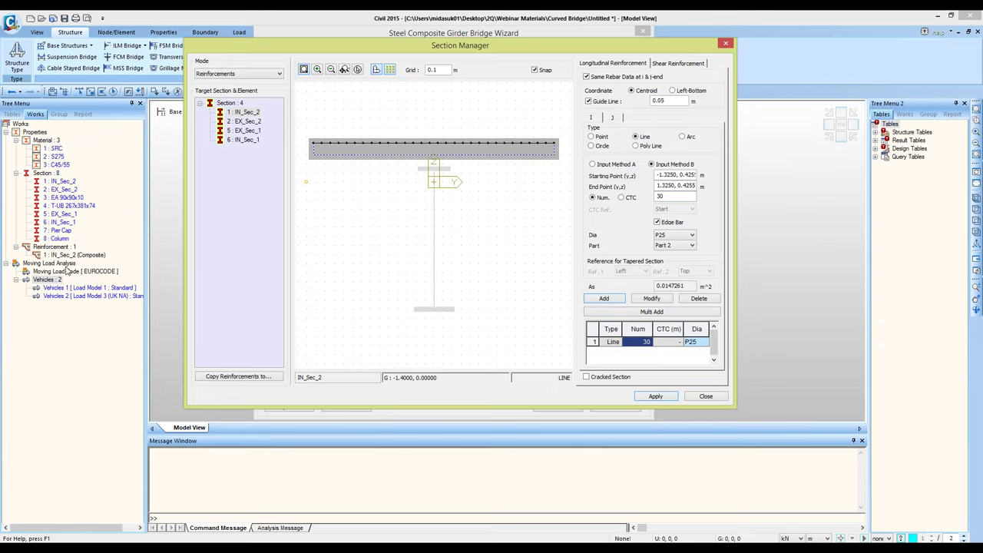
{"action": "left_click", "coordinate": [248, 114]}
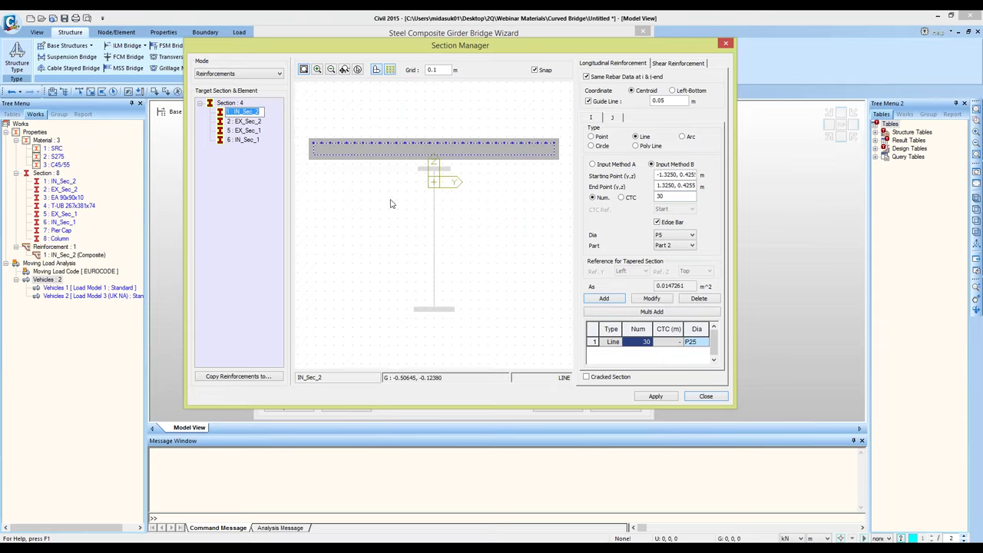
{"action": "left_click", "coordinate": [706, 397]}
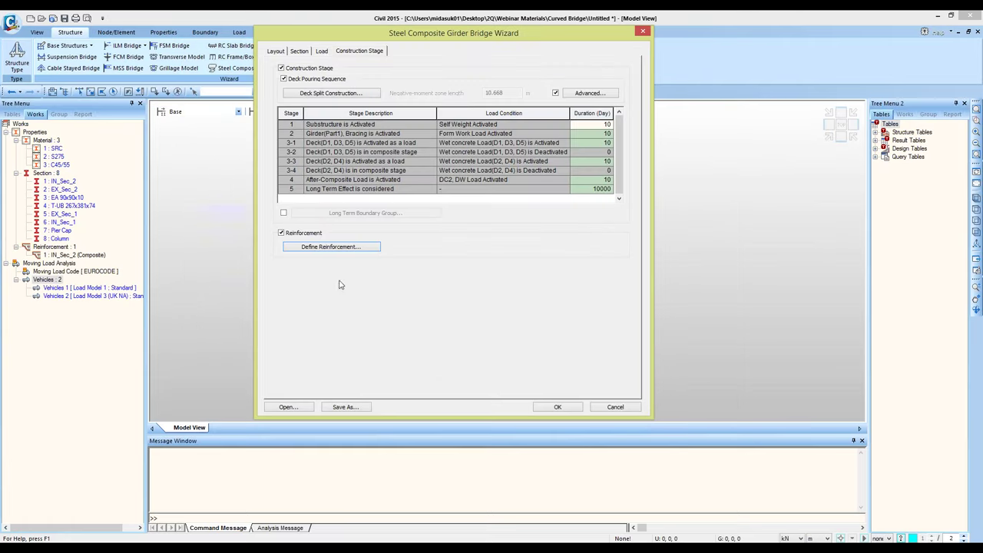
Step: Enable the pier cap in the wizard's layout settings and generate the bridge model
{"action": "left_click", "coordinate": [322, 51]}
{"action": "left_click", "coordinate": [301, 52]}
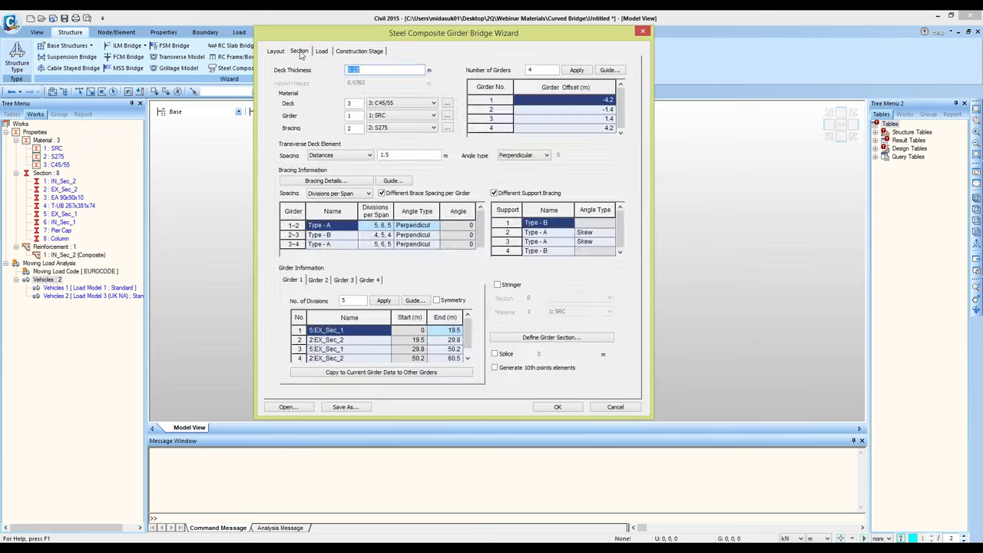
{"action": "left_click", "coordinate": [277, 52]}
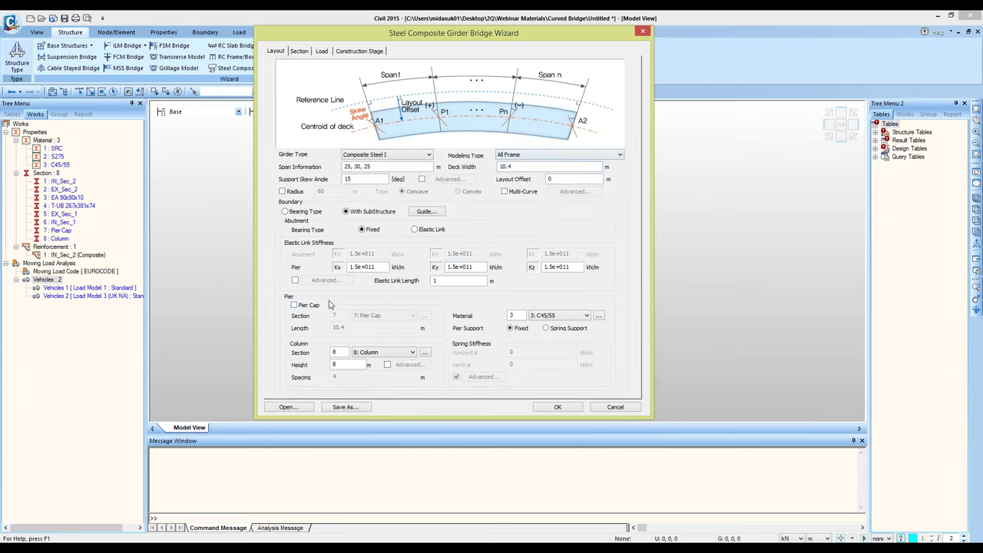
{"action": "left_click", "coordinate": [293, 305]}
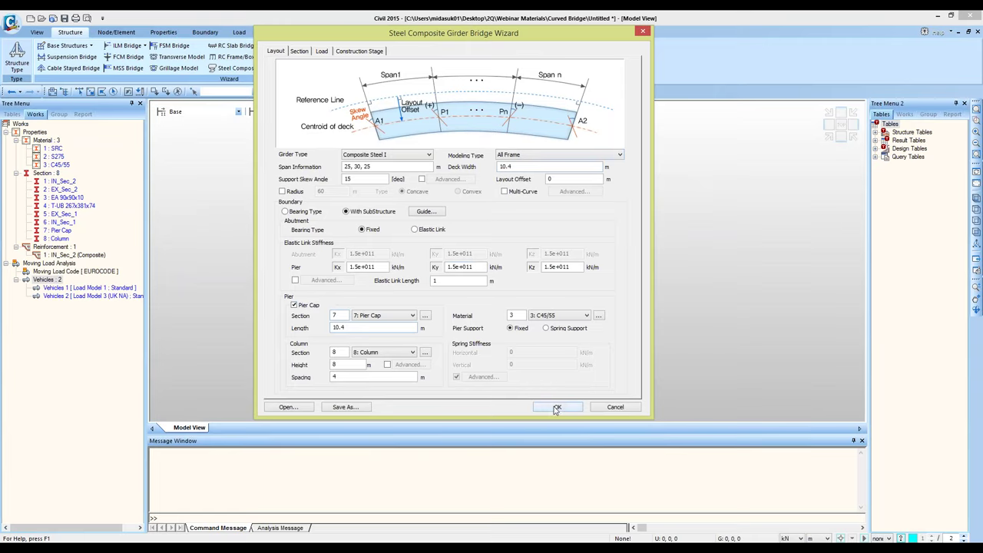
{"action": "left_click", "coordinate": [555, 408]}
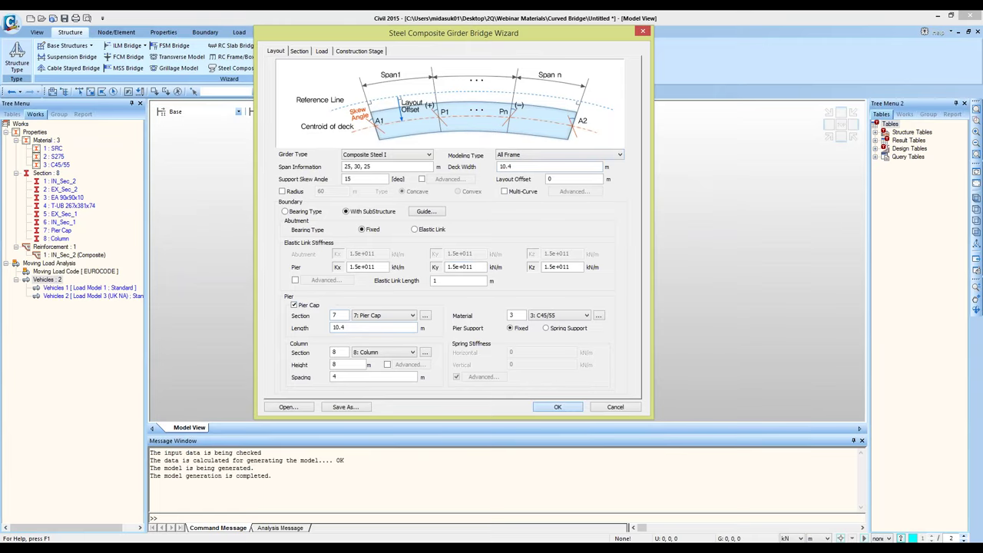
Step: Show the generated bridge in plan view and turn off the display of nodes
{"action": "left_click", "coordinate": [845, 131]}
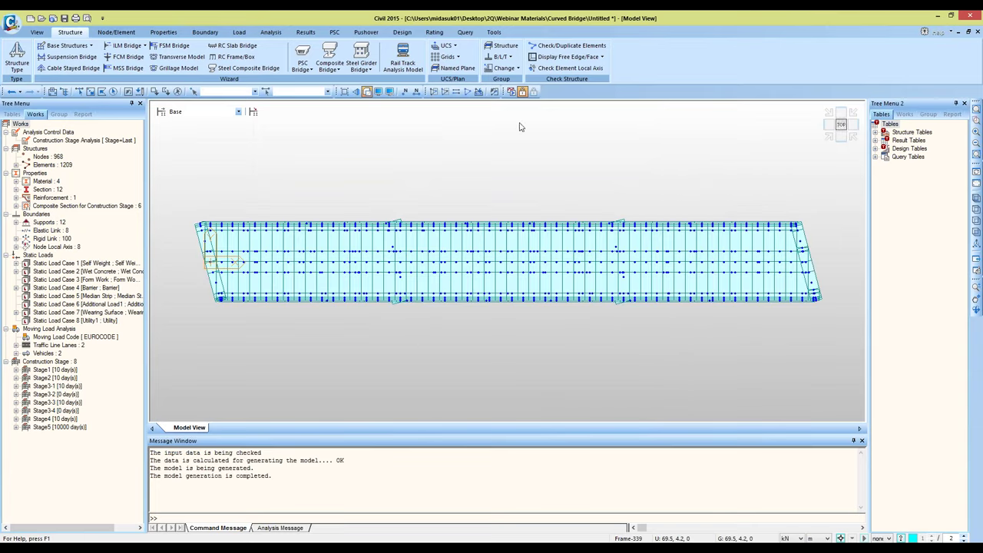
{"action": "left_click", "coordinate": [391, 91]}
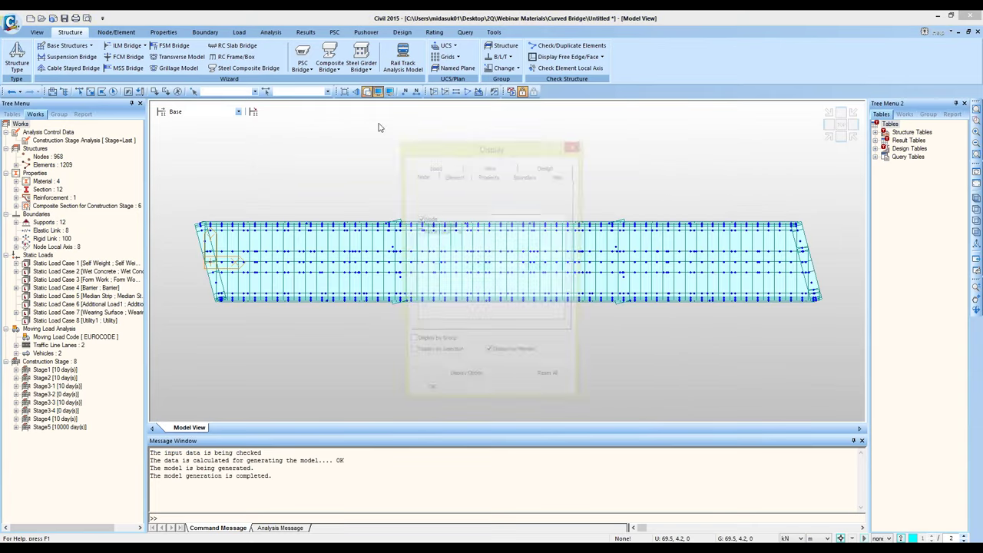
{"action": "left_click", "coordinate": [417, 221]}
{"action": "left_click", "coordinate": [425, 401]}
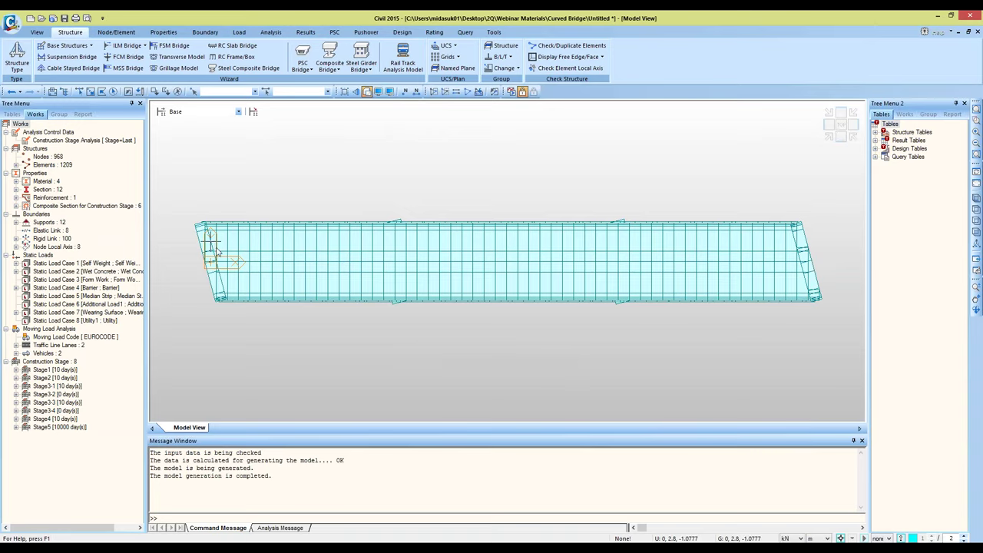
Step: Inspect the piers, girders and bracing of the bridge from the side and underneath, and return to the isometric view
{"action": "middle_click_drag", "start_coordinate": [307, 254], "coordinate": [344, 191], "text": "ctrl"}
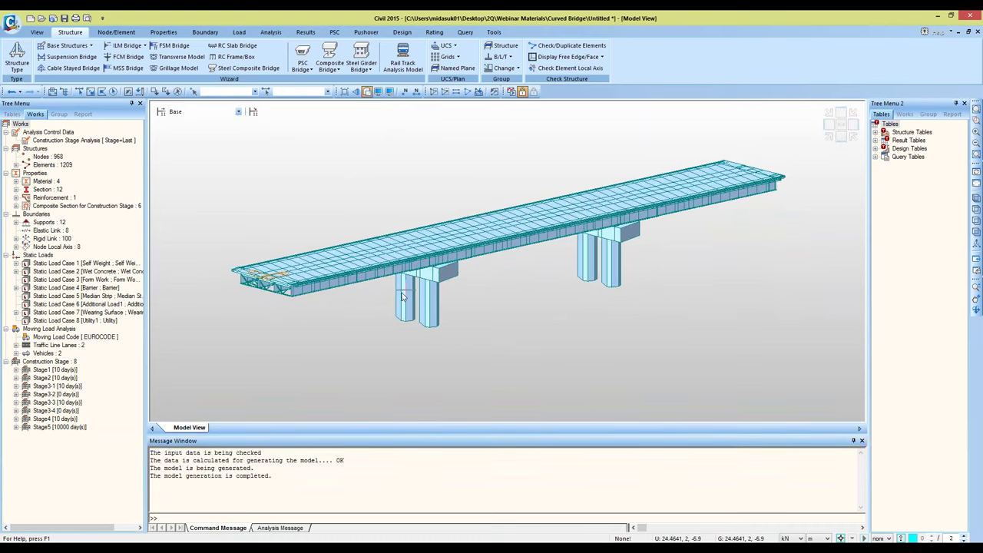
{"action": "middle_click_drag", "start_coordinate": [523, 294], "coordinate": [531, 198], "text": "ctrl"}
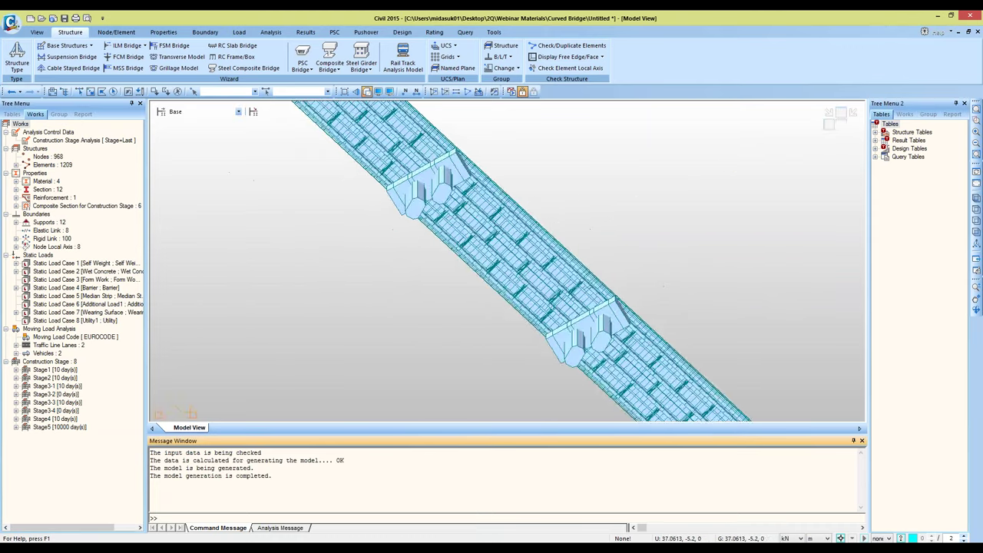
{"action": "middle_click_drag", "start_coordinate": [489, 245], "coordinate": [485, 248], "text": "ctrl"}
{"action": "scroll", "coordinate": [485, 247], "scroll_direction": "up", "scroll_amount": 4}
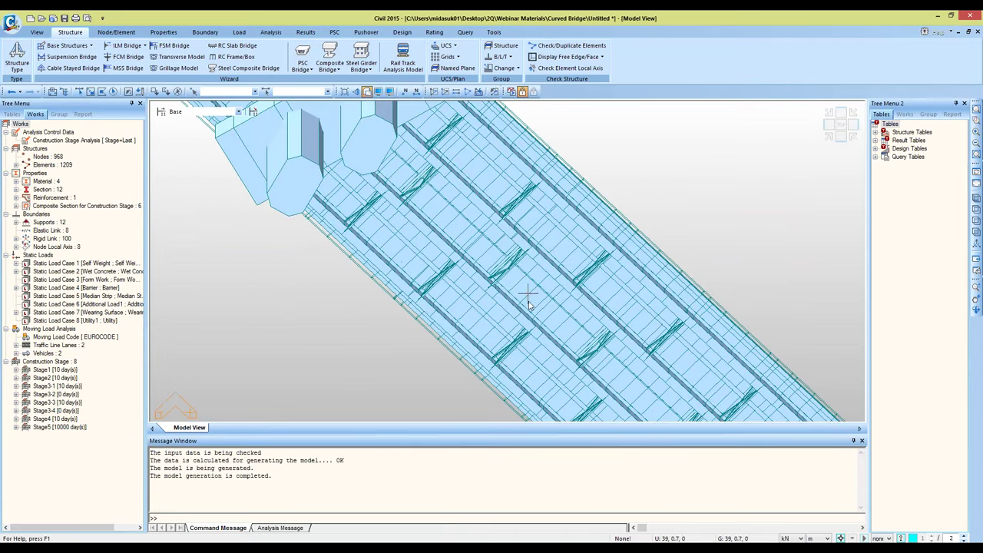
{"action": "left_click", "coordinate": [827, 143]}
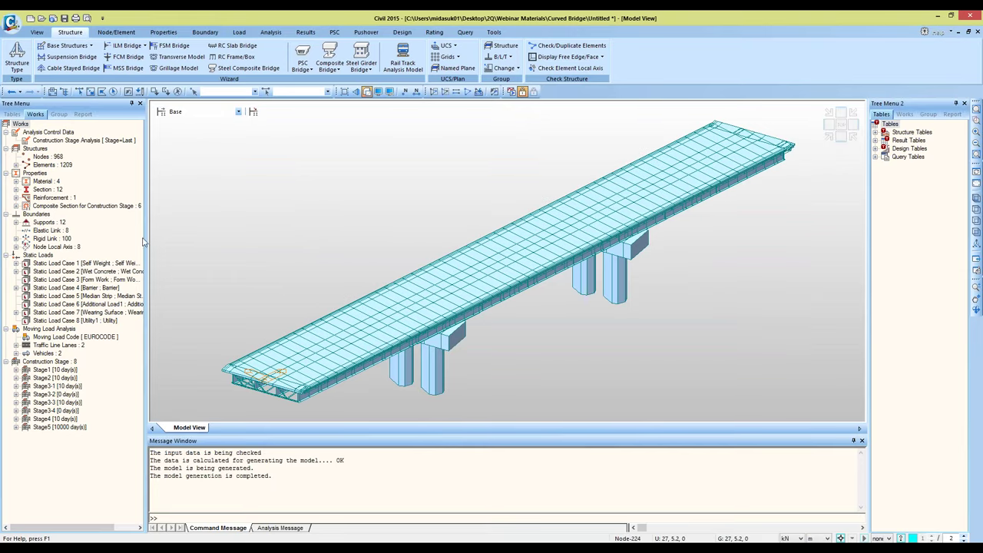
Step: Widen the works tree, expand all its entries to see the generated data, and collapse it to the second level
{"action": "left_click_drag", "start_coordinate": [146, 243], "coordinate": [186, 240]}
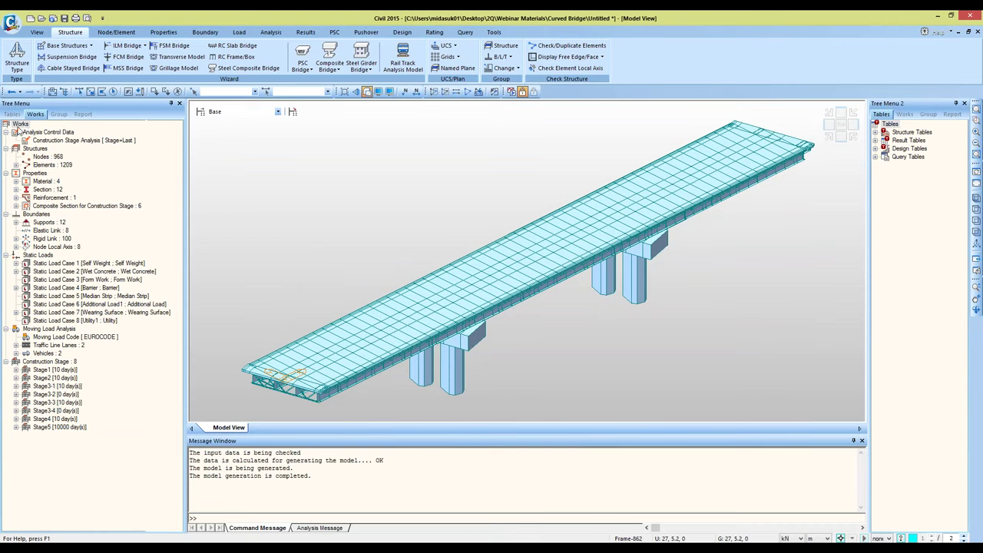
{"action": "right_click", "coordinate": [20, 126]}
{"action": "left_click", "coordinate": [31, 130]}
{"action": "left_click_drag", "start_coordinate": [180, 169], "coordinate": [158, 152]}
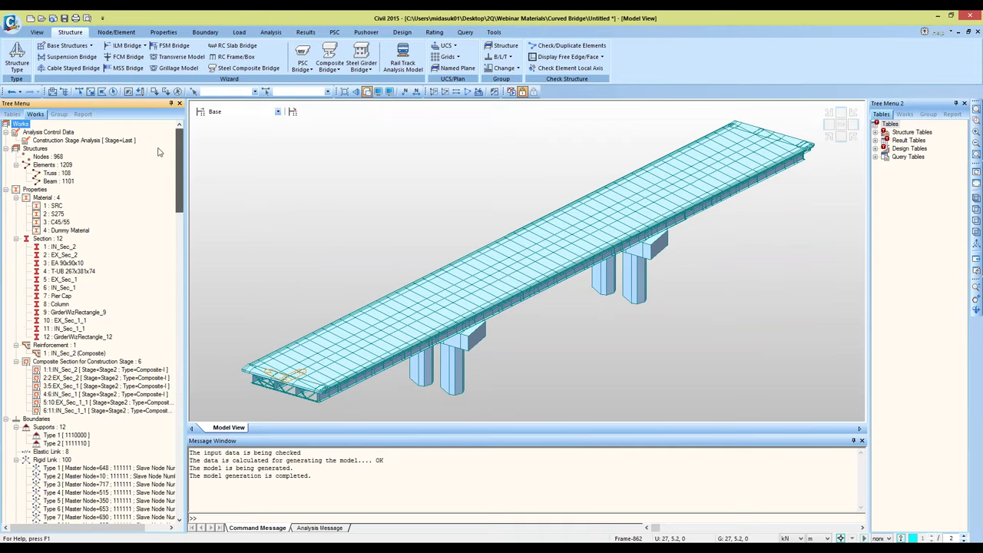
{"action": "right_click", "coordinate": [23, 125]}
{"action": "left_click", "coordinate": [56, 151]}
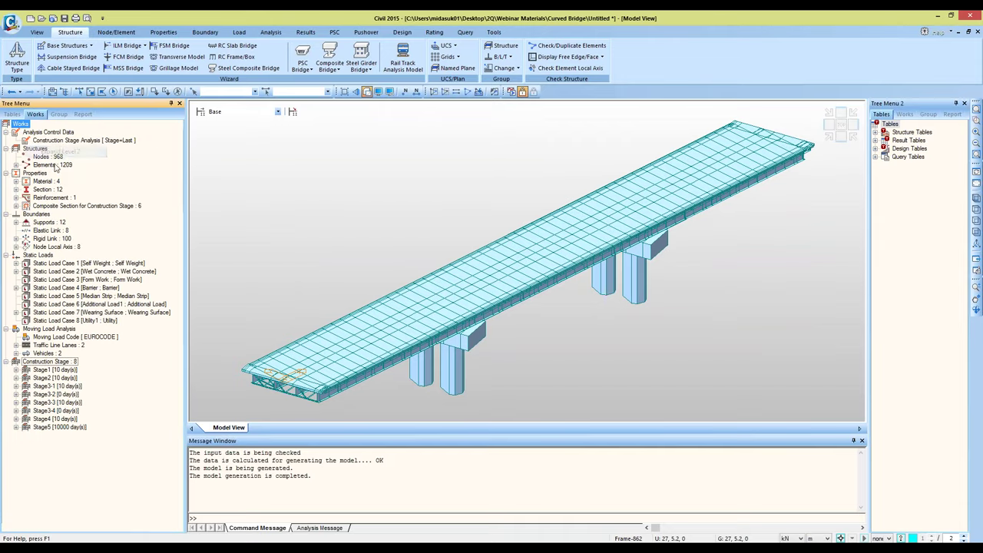
Step: Select all nodes of the model, and highlight the truss elements and the beam elements one type at a time
{"action": "left_click", "coordinate": [52, 157]}
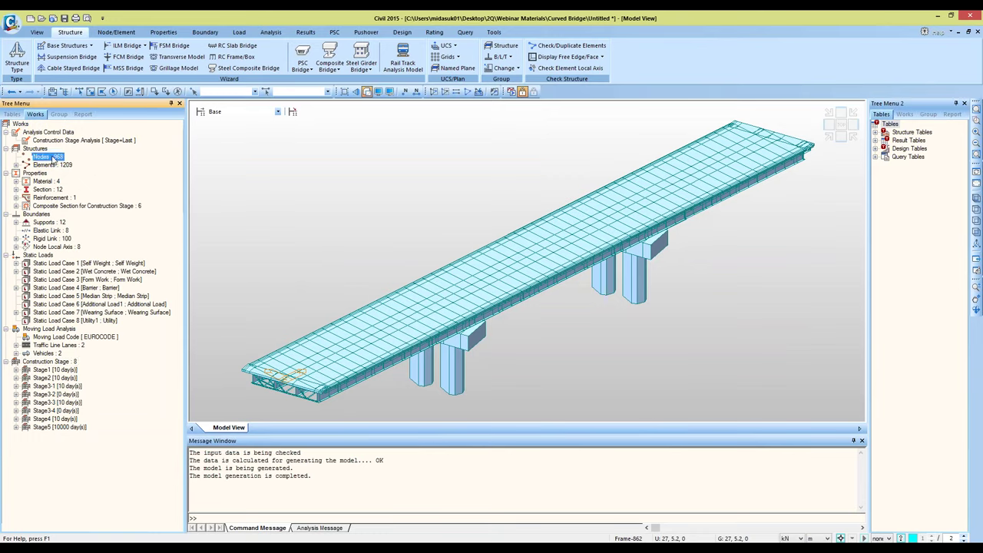
{"action": "double_click", "coordinate": [52, 158]}
{"action": "double_click", "coordinate": [53, 166]}
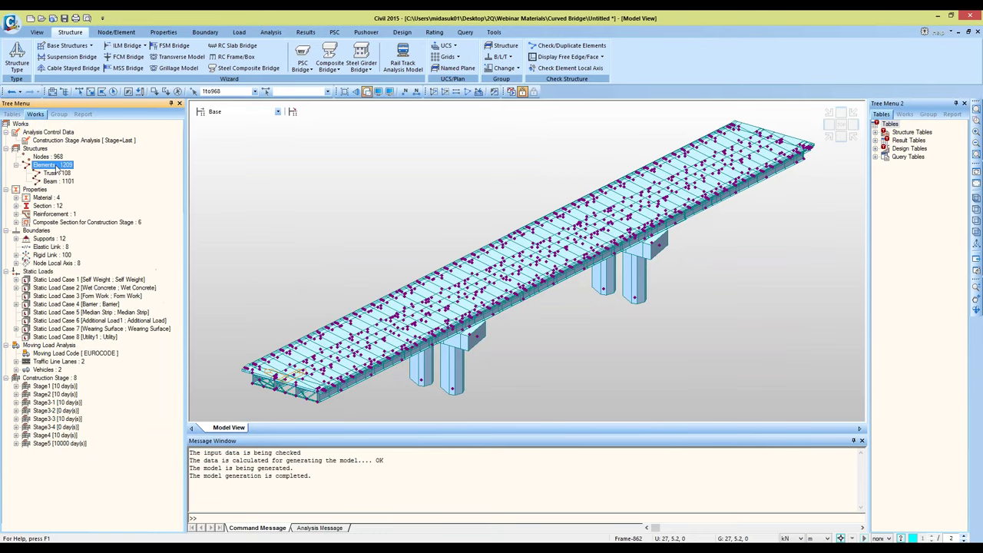
{"action": "double_click", "coordinate": [53, 174]}
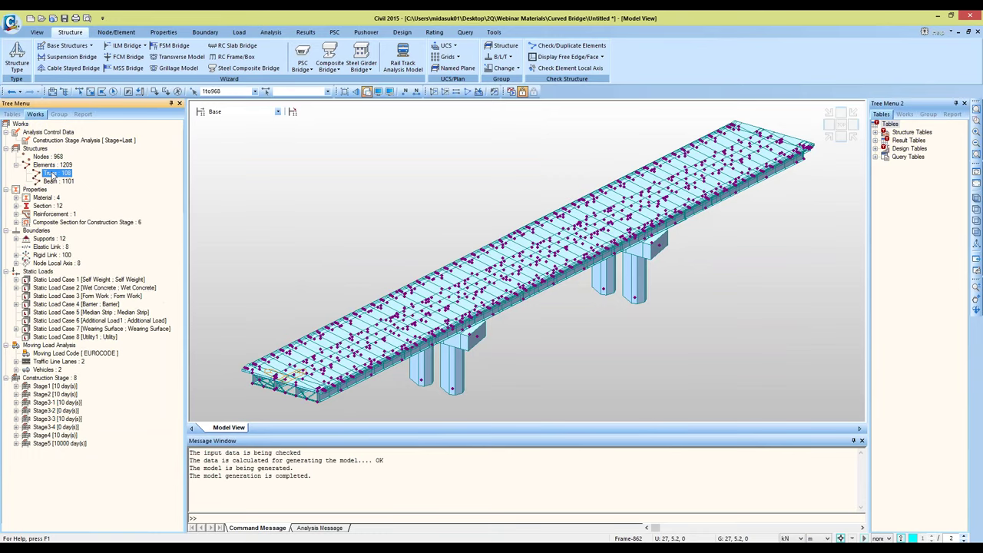
{"action": "double_click", "coordinate": [59, 181]}
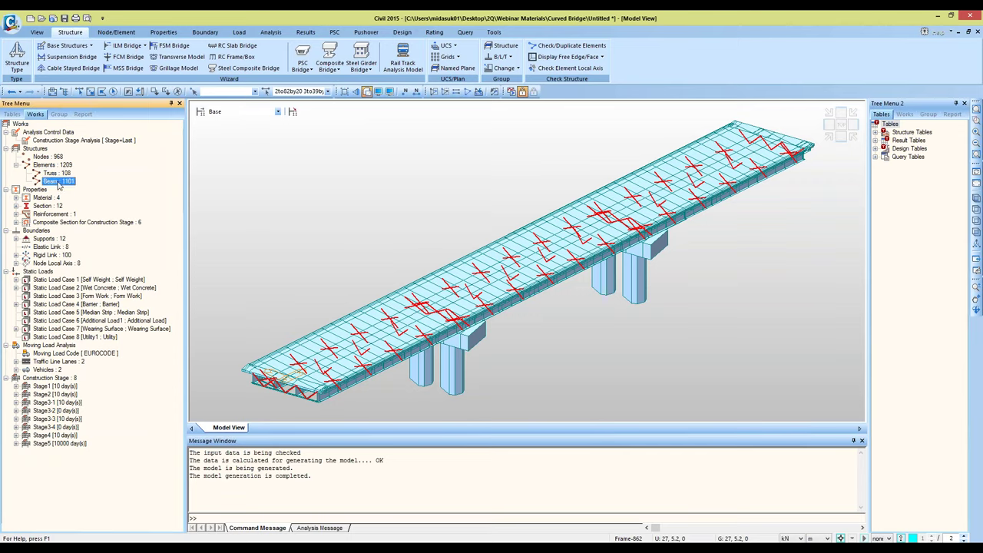
{"action": "left_click", "coordinate": [404, 213]}
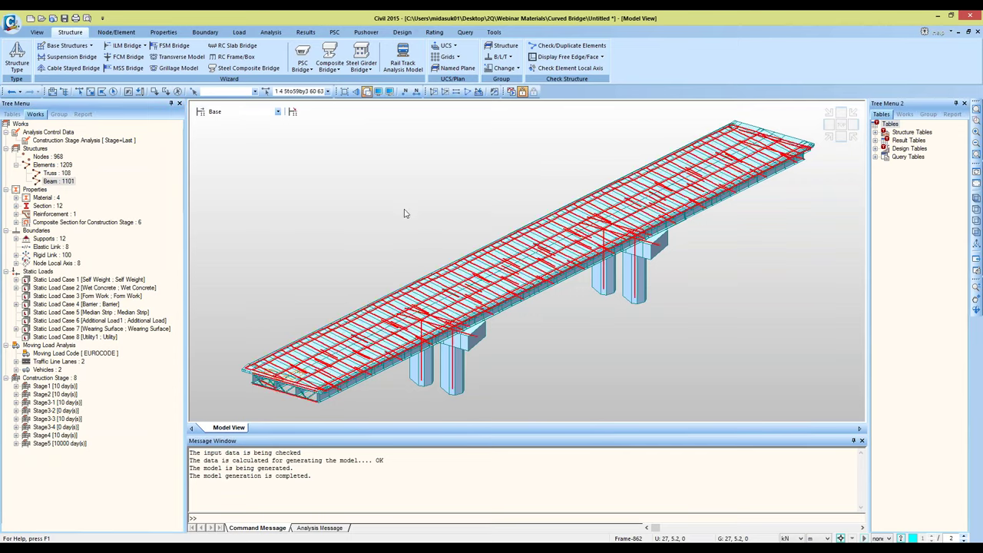
Step: List the materials, highlight the elements that use Dummy Material, and clear the selection
{"action": "left_click", "coordinate": [15, 198]}
{"action": "double_click", "coordinate": [68, 231]}
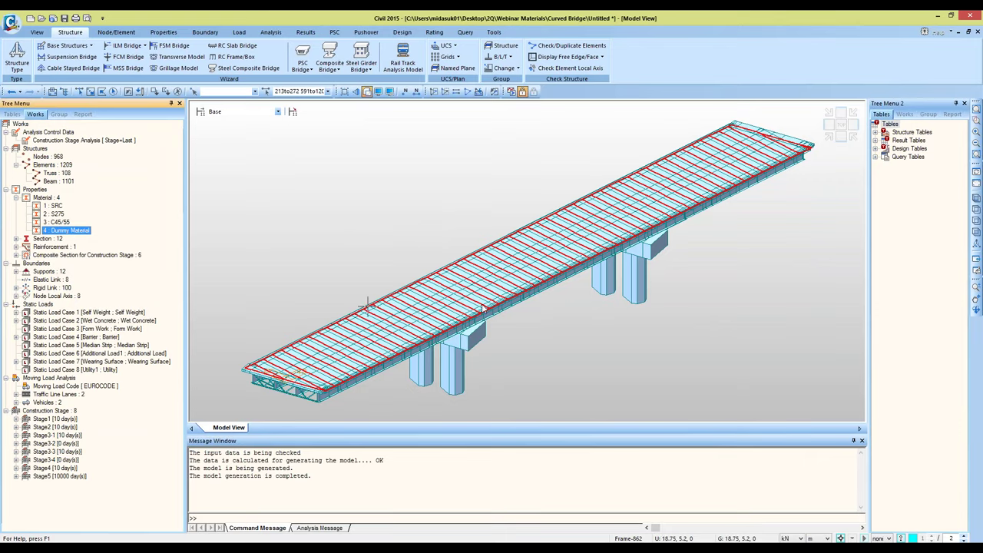
{"action": "left_click", "coordinate": [279, 235]}
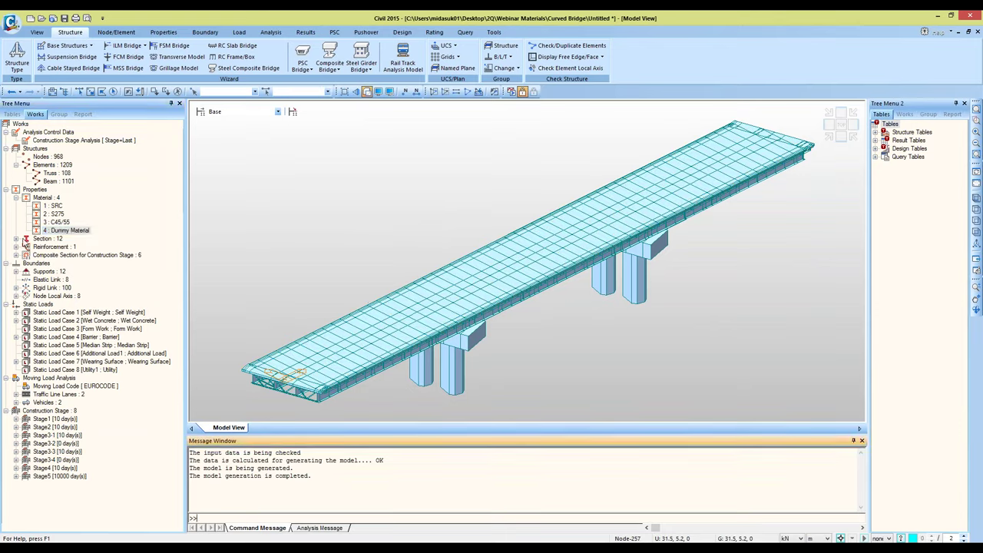
Step: List the sections and highlight the girder elements assigned to IN_Sec_2 and IN_Sec_1
{"action": "left_click", "coordinate": [16, 239]}
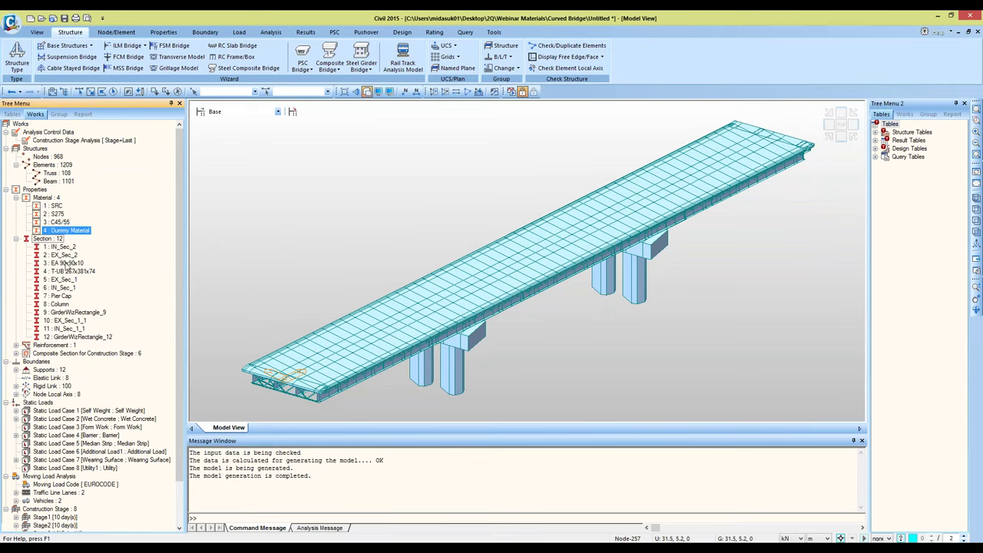
{"action": "left_click", "coordinate": [65, 255]}
{"action": "double_click", "coordinate": [66, 255]}
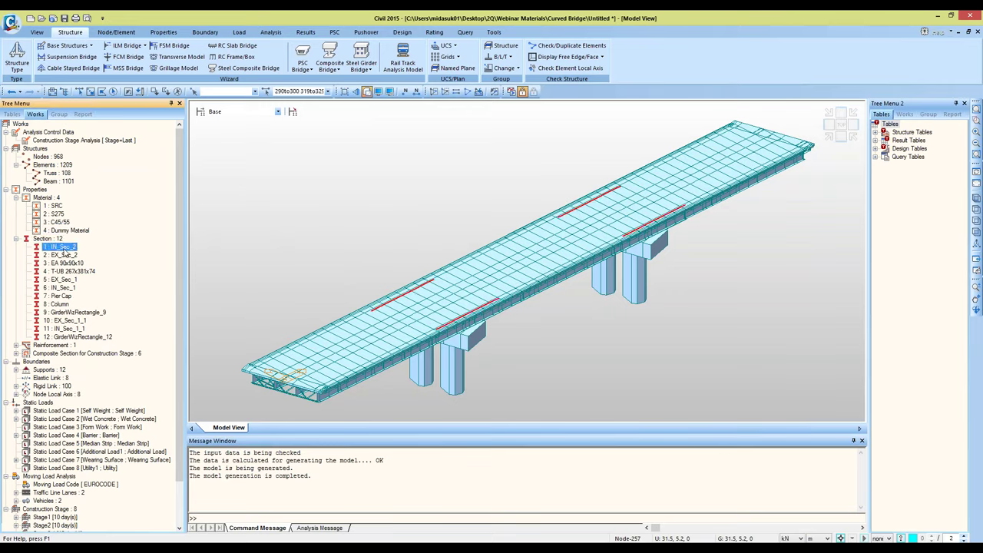
{"action": "left_click", "coordinate": [63, 280]}
{"action": "left_click", "coordinate": [64, 288]}
{"action": "double_click", "coordinate": [65, 289]}
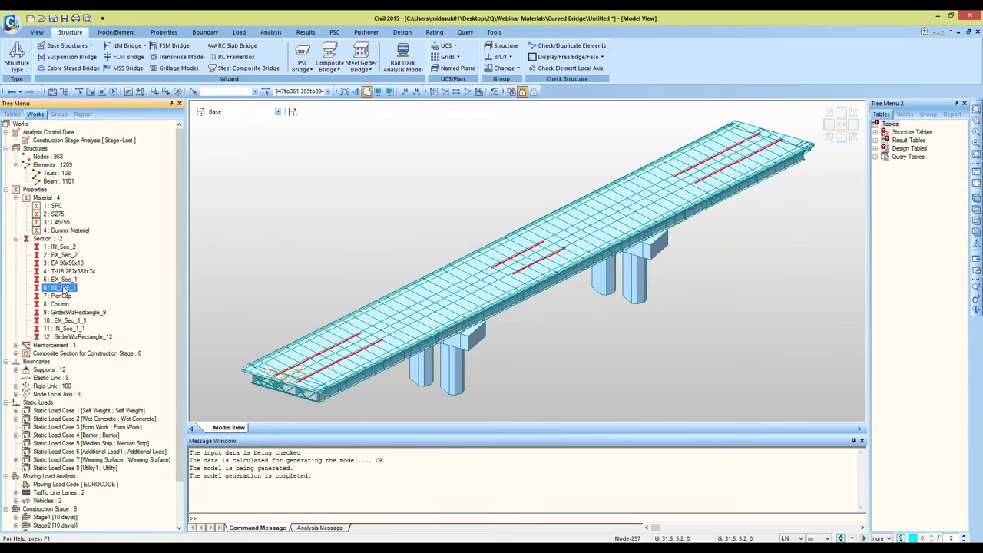
Step: Highlight the elements of sections Column, GirderWizRectangle_9, IN_Sec_1_1 and GirderWizRectangle_12 in turn, and clear the selection
{"action": "double_click", "coordinate": [64, 304]}
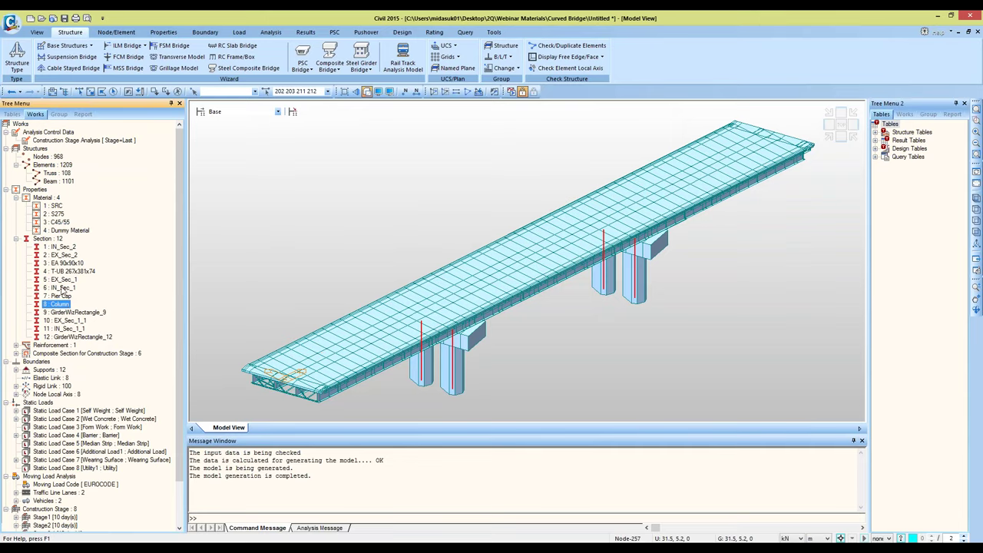
{"action": "double_click", "coordinate": [64, 312]}
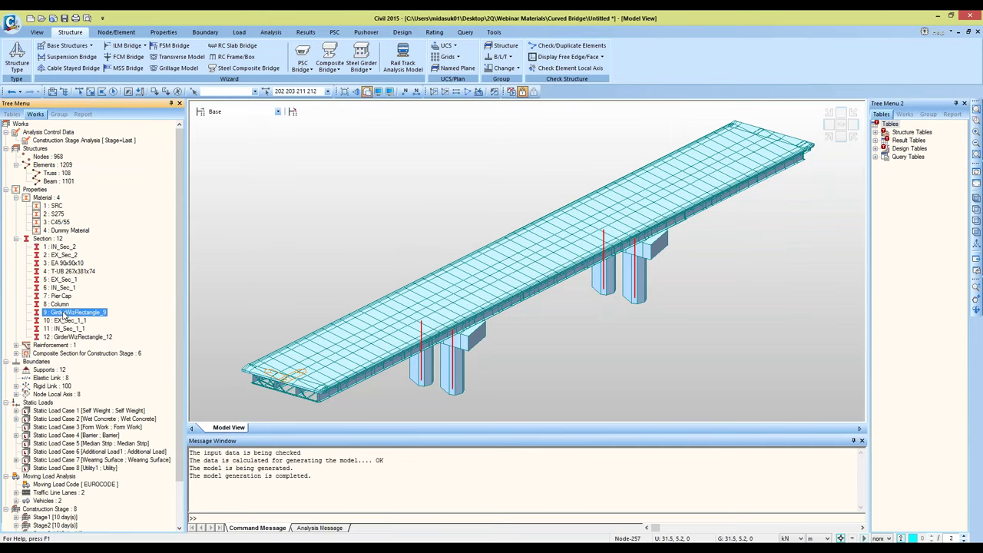
{"action": "double_click", "coordinate": [74, 329]}
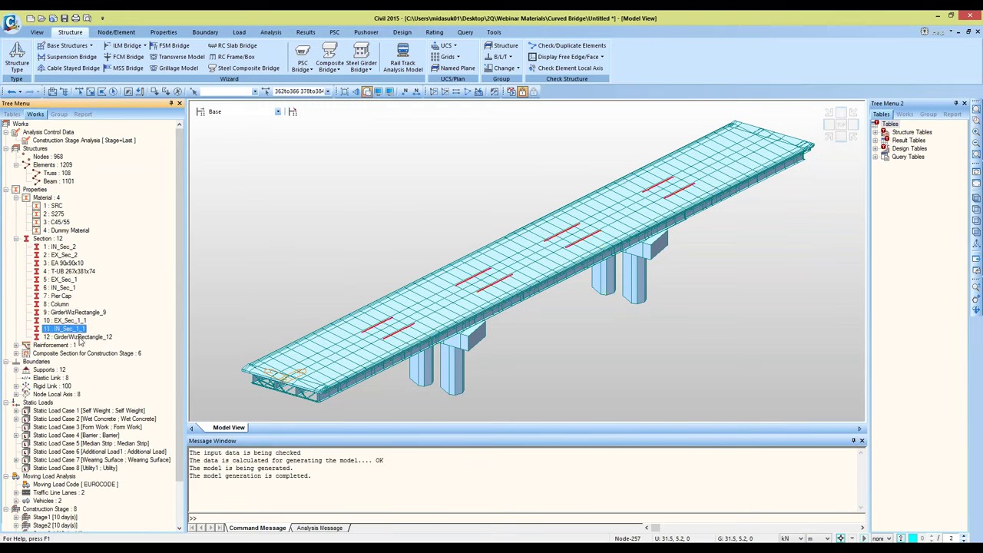
{"action": "double_click", "coordinate": [80, 337]}
{"action": "key", "text": "Escape"}
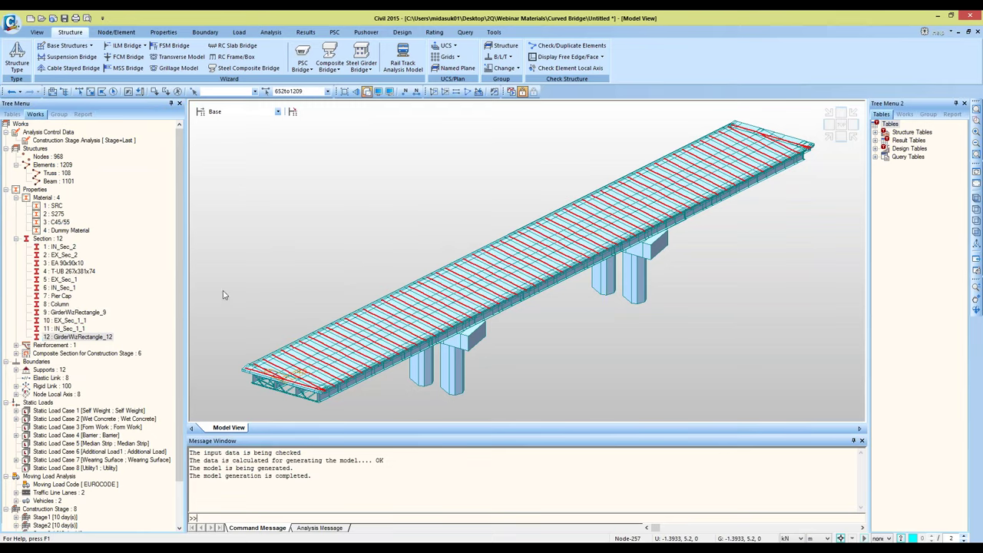
Step: Check the reinforcement entry and open the EX_Sec_2 composite section for construction stage, keeping its highlighted girder elements in view
{"action": "left_click", "coordinate": [16, 346]}
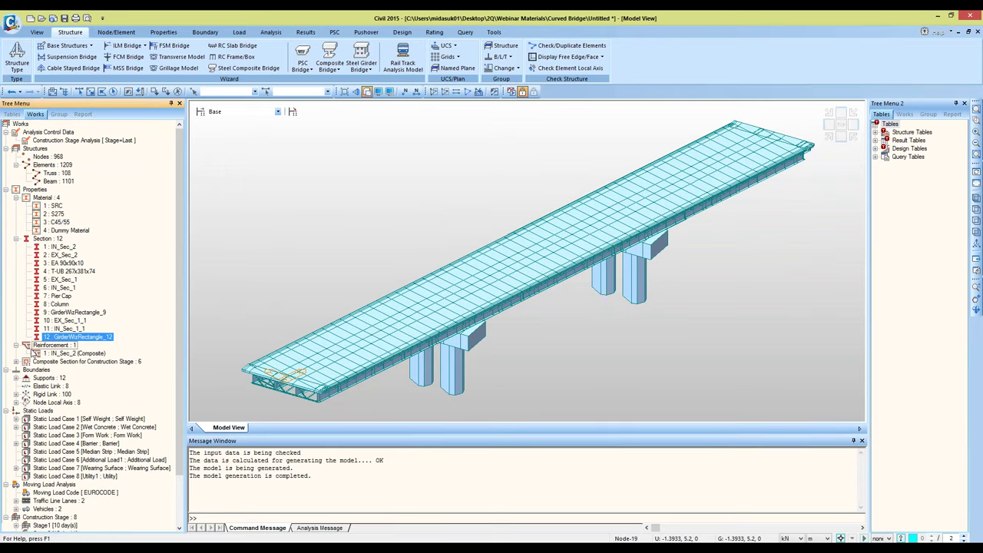
{"action": "left_click", "coordinate": [17, 346]}
{"action": "left_click", "coordinate": [16, 353]}
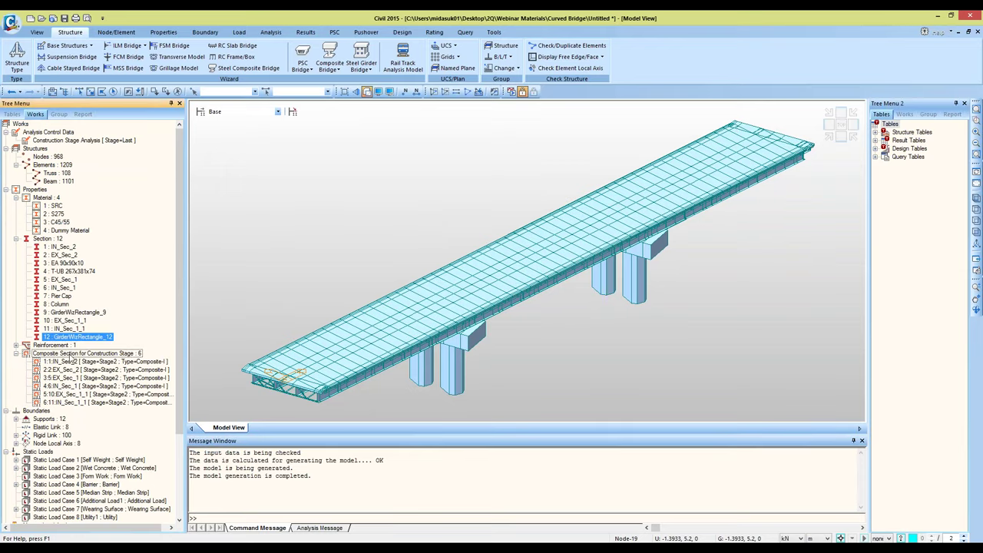
{"action": "right_click", "coordinate": [90, 372]}
{"action": "left_click", "coordinate": [116, 509]}
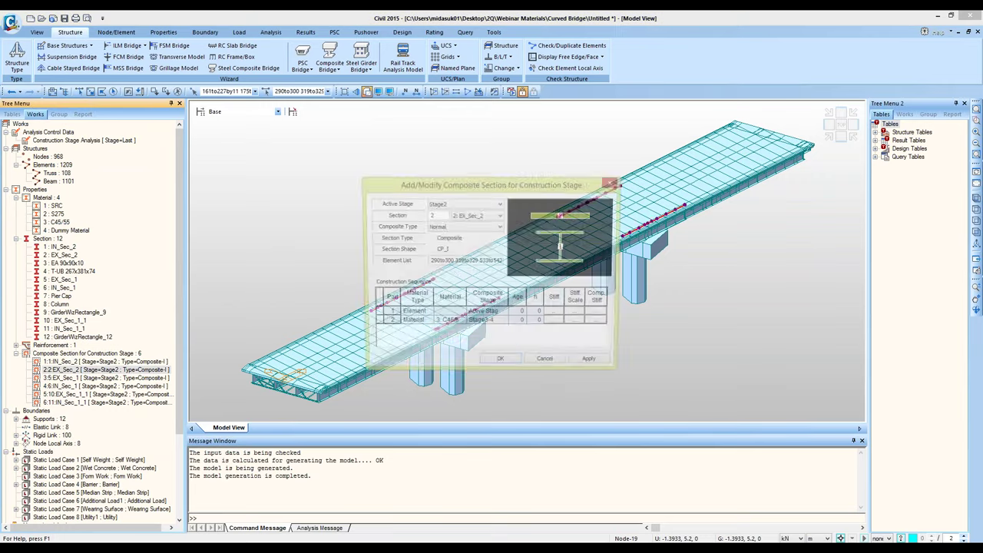
{"action": "left_click_drag", "start_coordinate": [533, 186], "coordinate": [774, 230]}
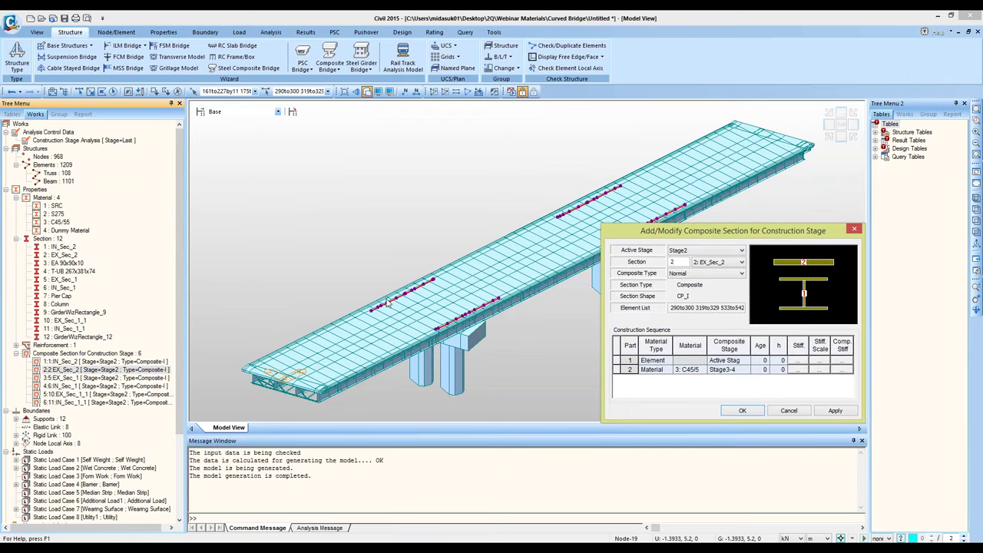
{"action": "left_click_drag", "start_coordinate": [696, 232], "coordinate": [605, 214]}
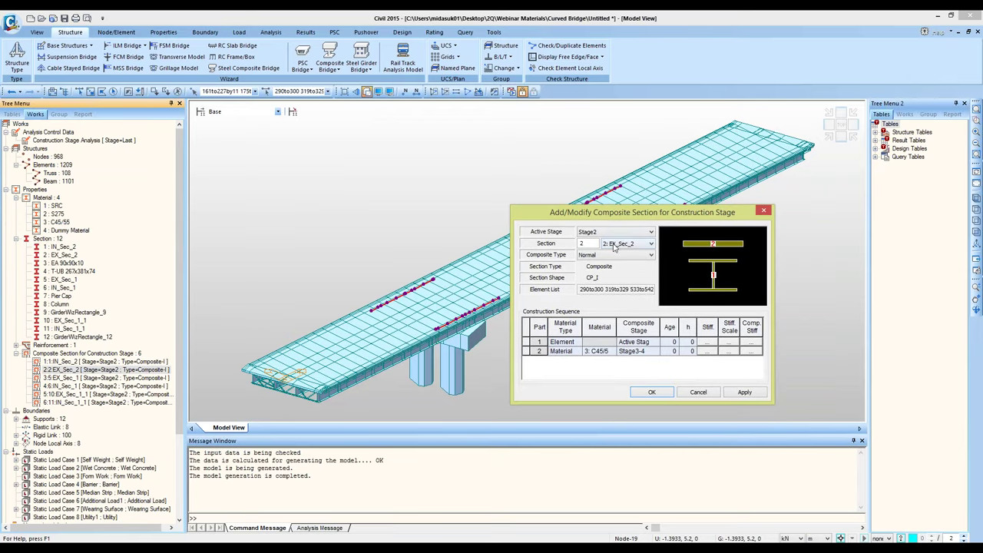
{"action": "left_click_drag", "start_coordinate": [641, 212], "coordinate": [693, 224]}
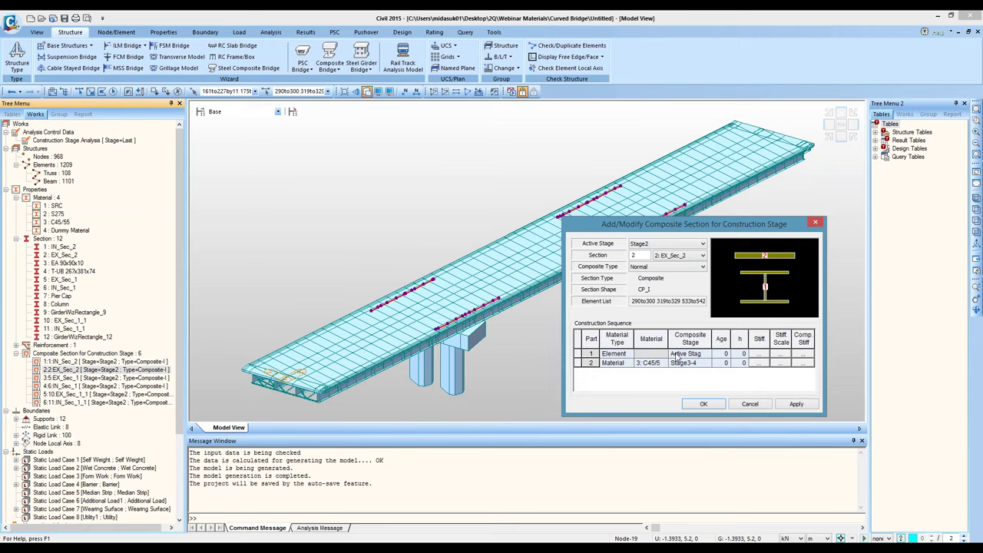
Step: Review the material type, material and composite stage of part 2 in EX_Sec_2's construction sequence, and cancel without changes
{"action": "left_click", "coordinate": [614, 364]}
{"action": "left_click", "coordinate": [654, 363]}
{"action": "left_click", "coordinate": [689, 367]}
{"action": "left_click", "coordinate": [750, 404]}
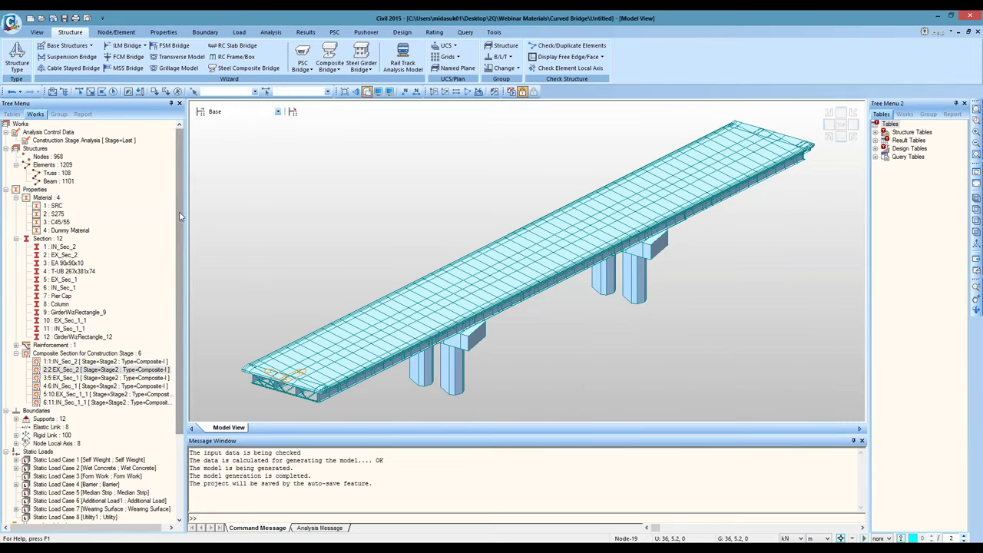
Step: Collapse the composite section list and display the Type 1 supports on the model to examine the boundary conditions at abutments and piers
{"action": "scroll", "coordinate": [177, 240], "scroll_direction": "down", "scroll_amount": 1}
{"action": "scroll", "coordinate": [177, 241], "scroll_direction": "down", "scroll_amount": 3}
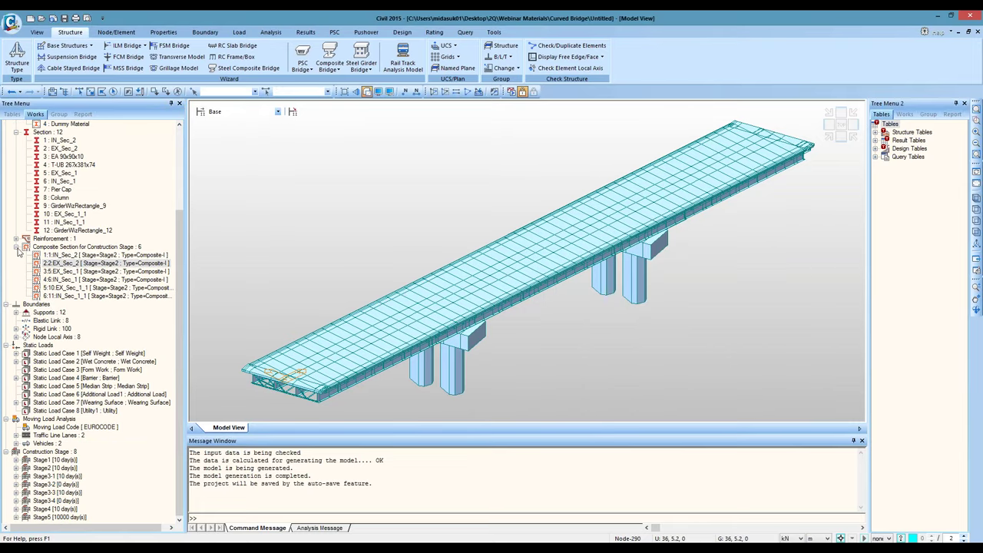
{"action": "left_click", "coordinate": [16, 247]}
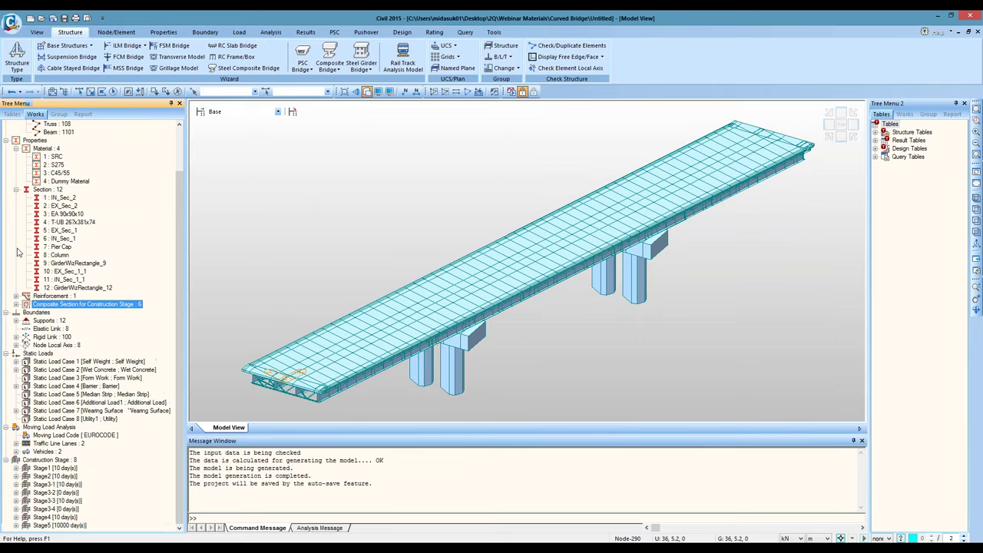
{"action": "left_click", "coordinate": [40, 314]}
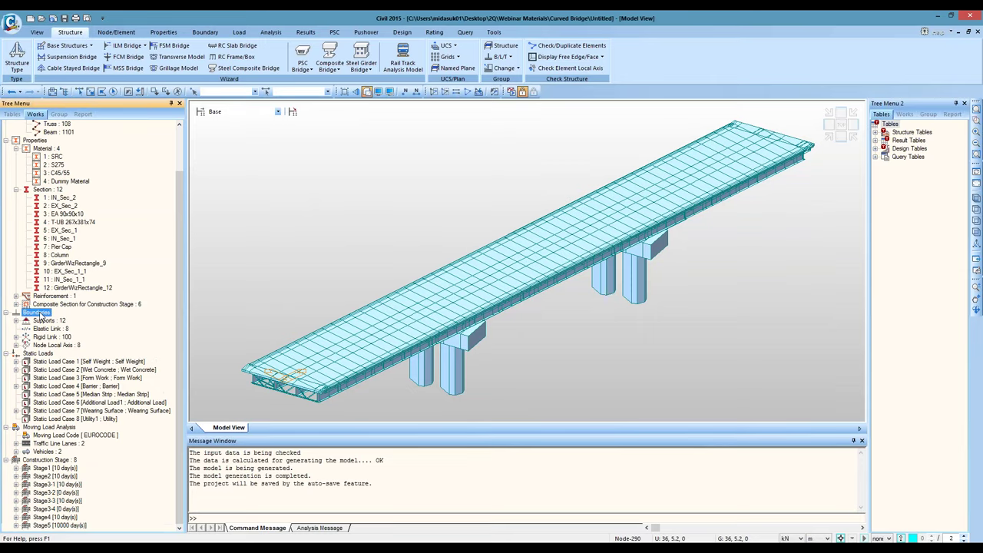
{"action": "left_click", "coordinate": [16, 321]}
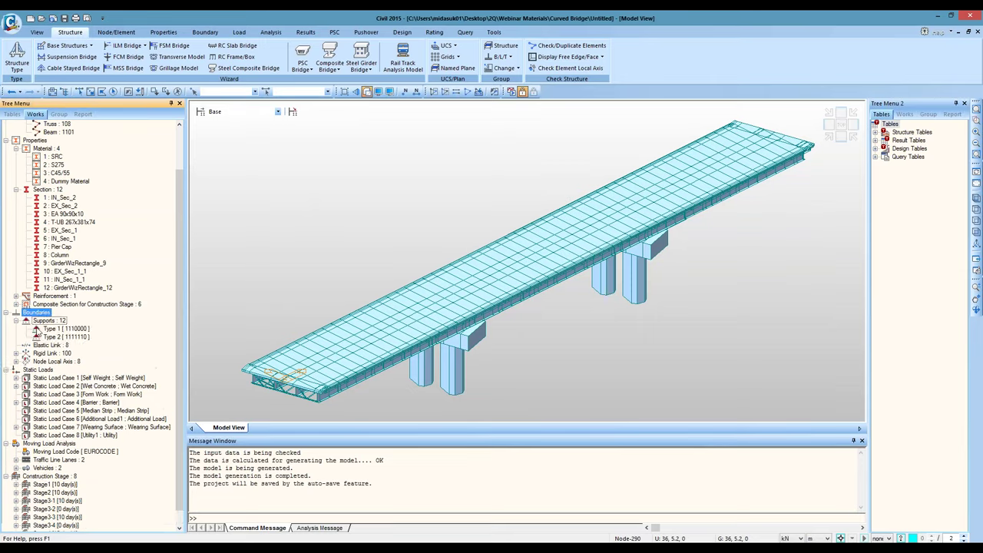
{"action": "right_click", "coordinate": [52, 329]}
{"action": "left_click", "coordinate": [108, 468]}
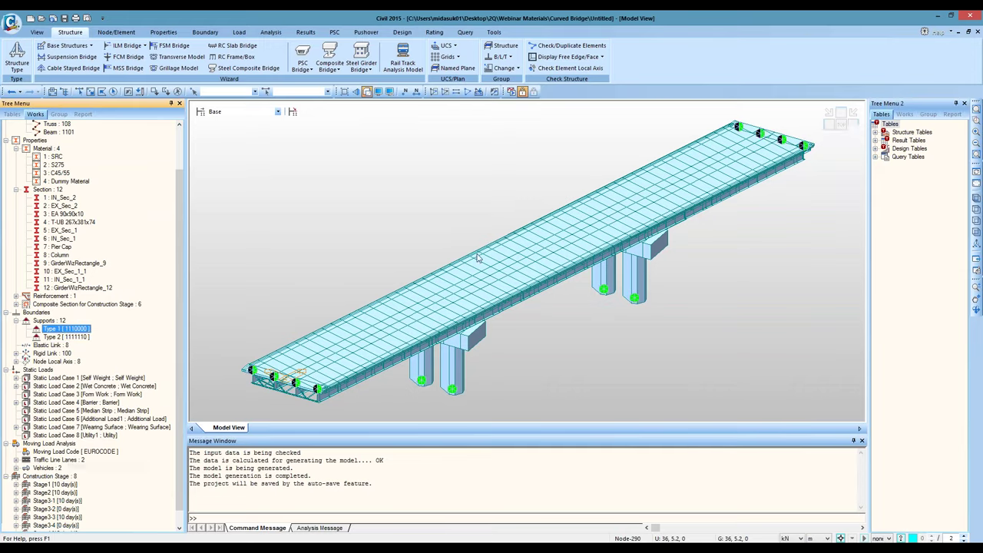
{"action": "scroll", "coordinate": [467, 257], "scroll_direction": "up", "scroll_amount": 2}
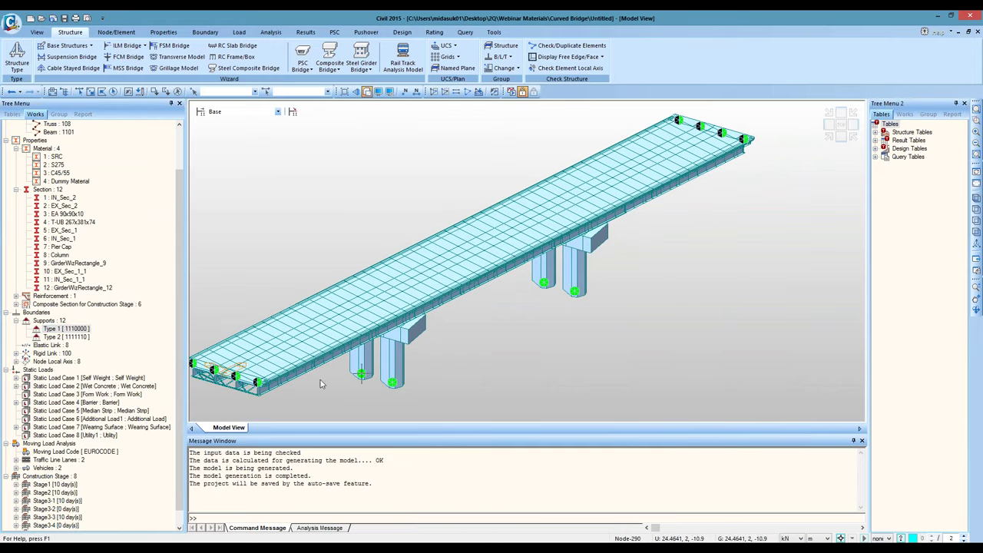
{"action": "middle_click_drag", "start_coordinate": [570, 153], "coordinate": [626, 157]}
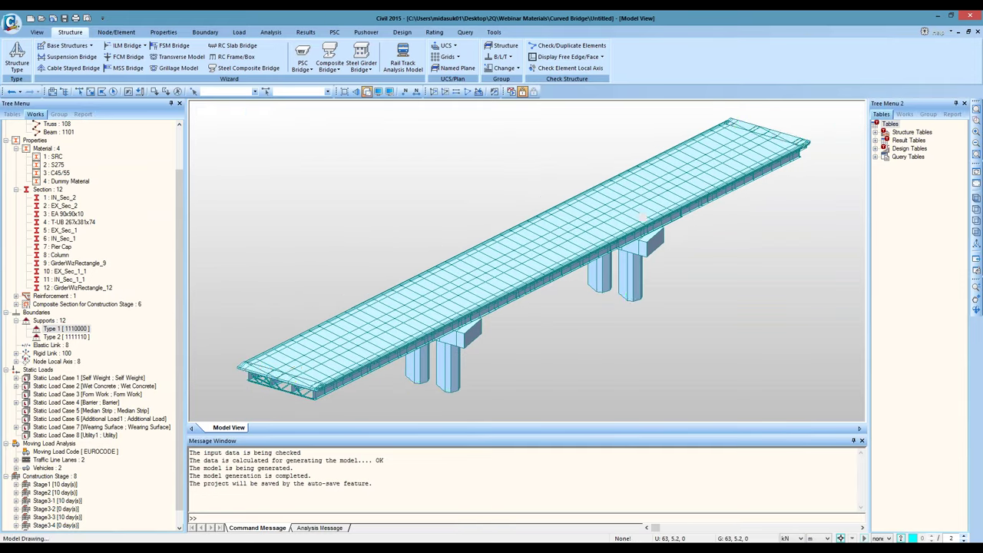
{"action": "left_click", "coordinate": [16, 322]}
Step: Display the elastic links, examine them between the girders and pier caps, and undisplay them again
{"action": "left_click", "coordinate": [47, 331]}
{"action": "right_click", "coordinate": [48, 331]}
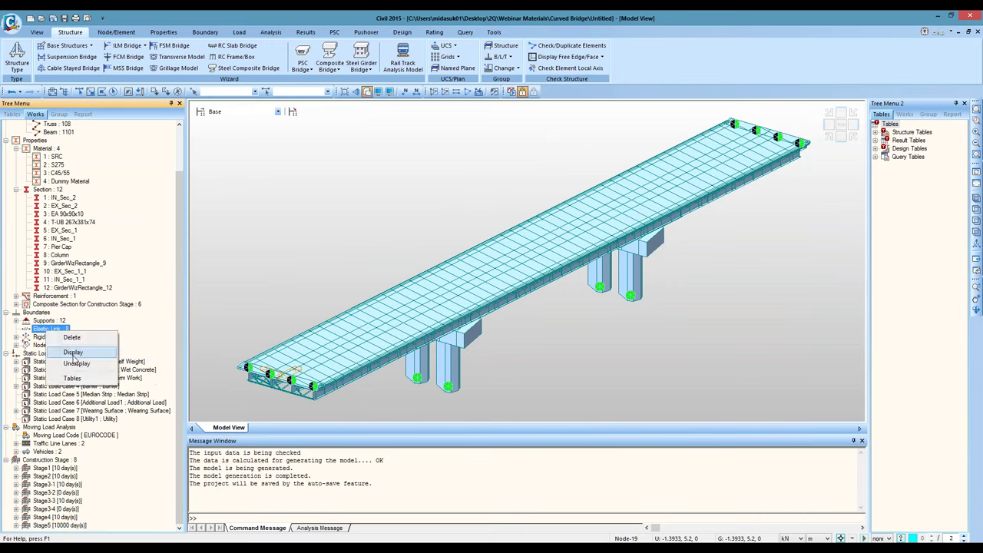
{"action": "left_click", "coordinate": [73, 352]}
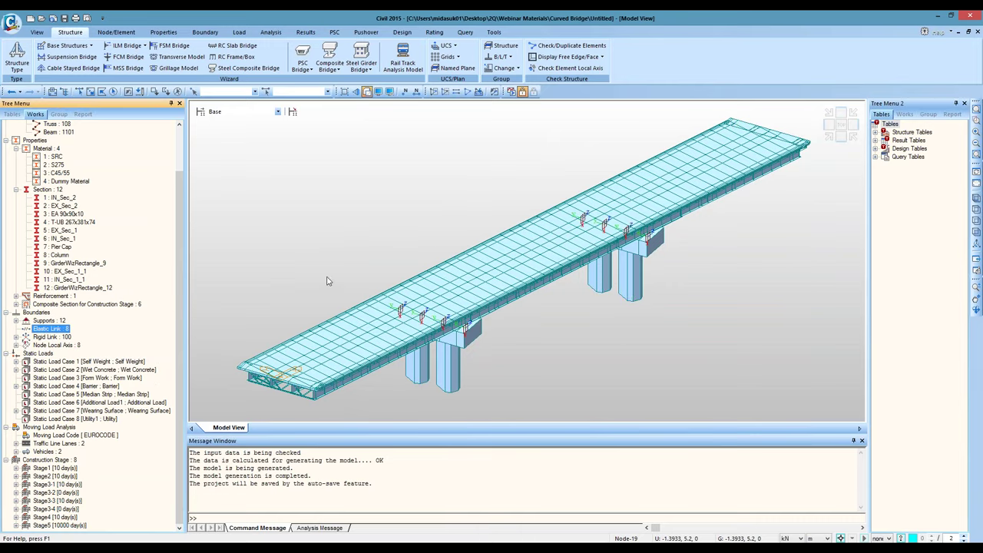
{"action": "middle_click_drag", "start_coordinate": [373, 286], "coordinate": [311, 275], "text": "ctrl"}
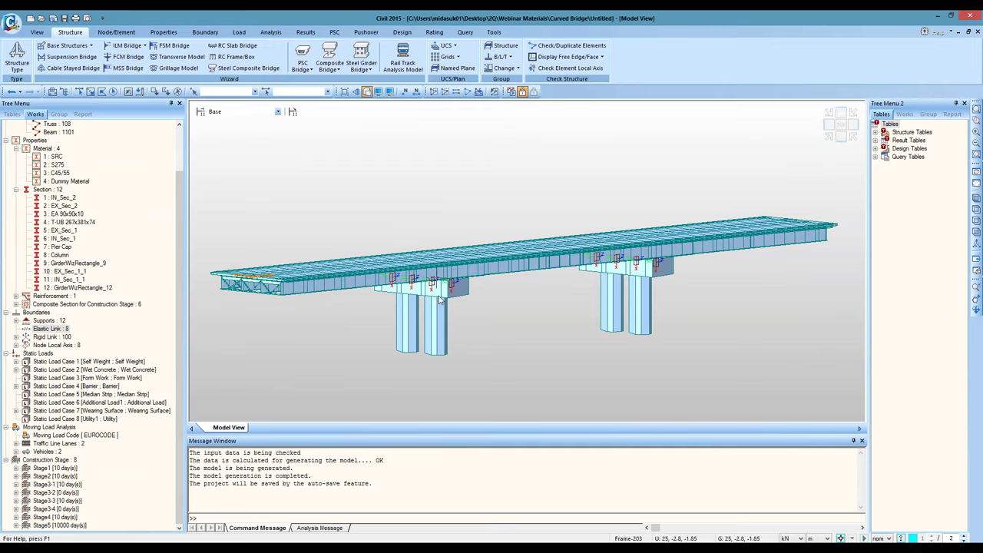
{"action": "right_click", "coordinate": [69, 329]}
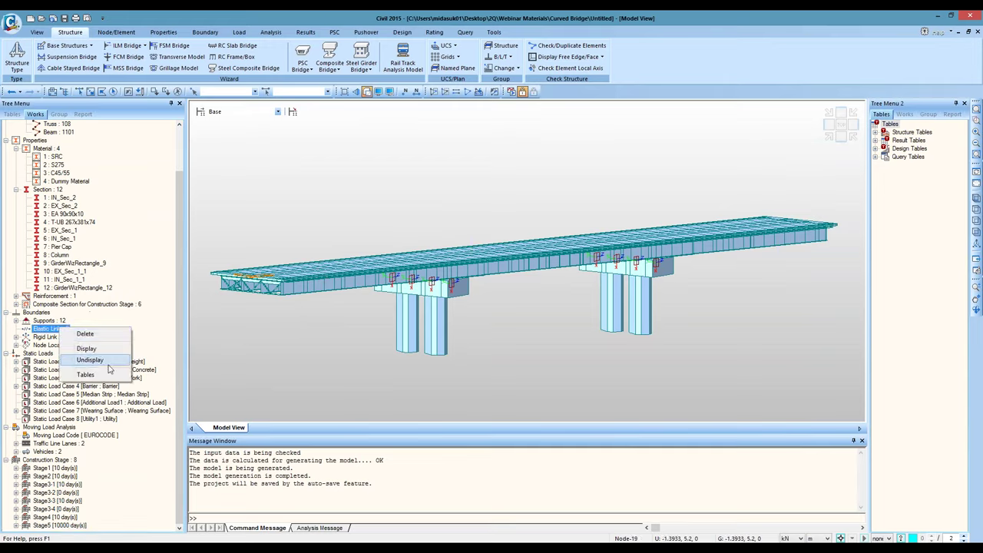
{"action": "left_click", "coordinate": [90, 360]}
Step: List the rigid links and display the Type 18 link, examining the deck-to-girder connections in an end-on wireframe view
{"action": "double_click", "coordinate": [50, 338]}
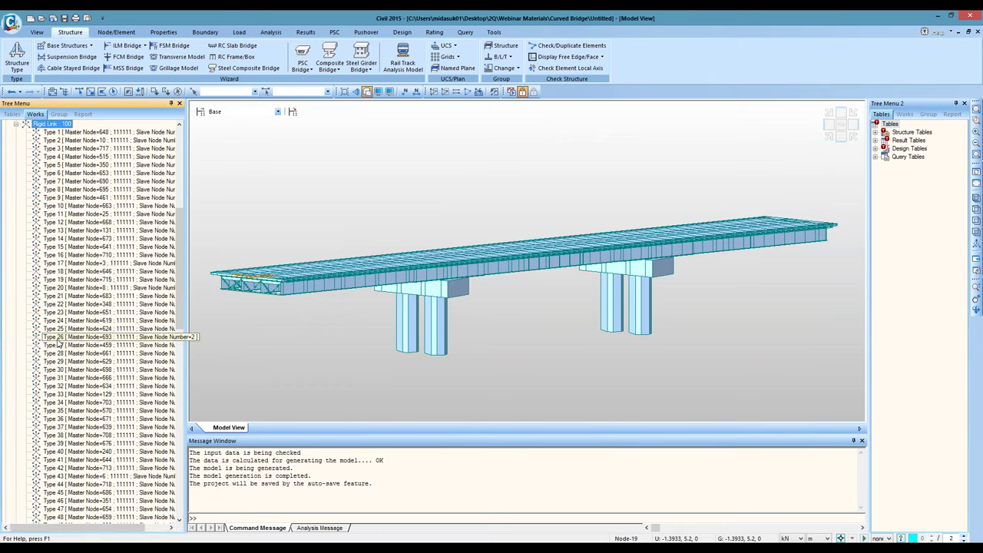
{"action": "right_click", "coordinate": [86, 272]}
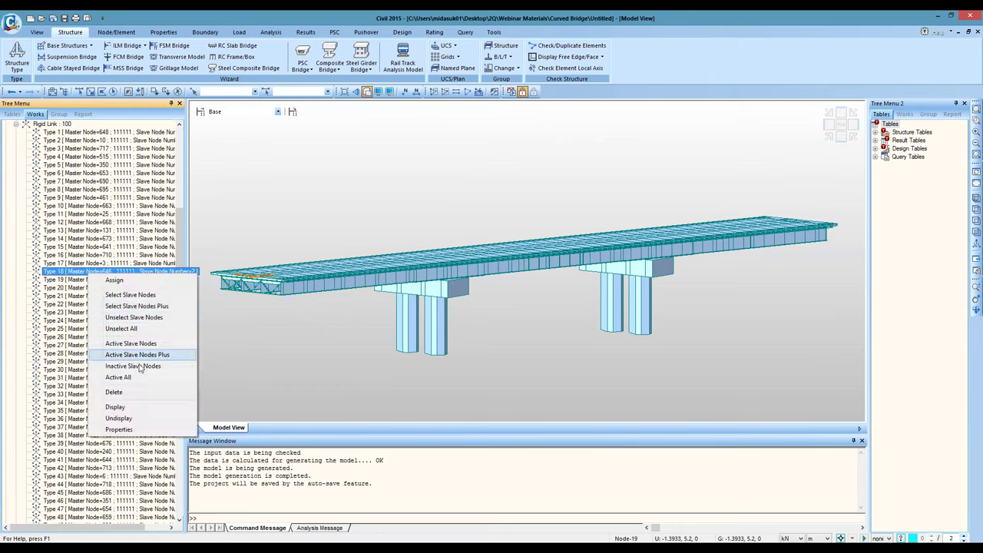
{"action": "left_click", "coordinate": [139, 407]}
{"action": "left_click", "coordinate": [368, 91]}
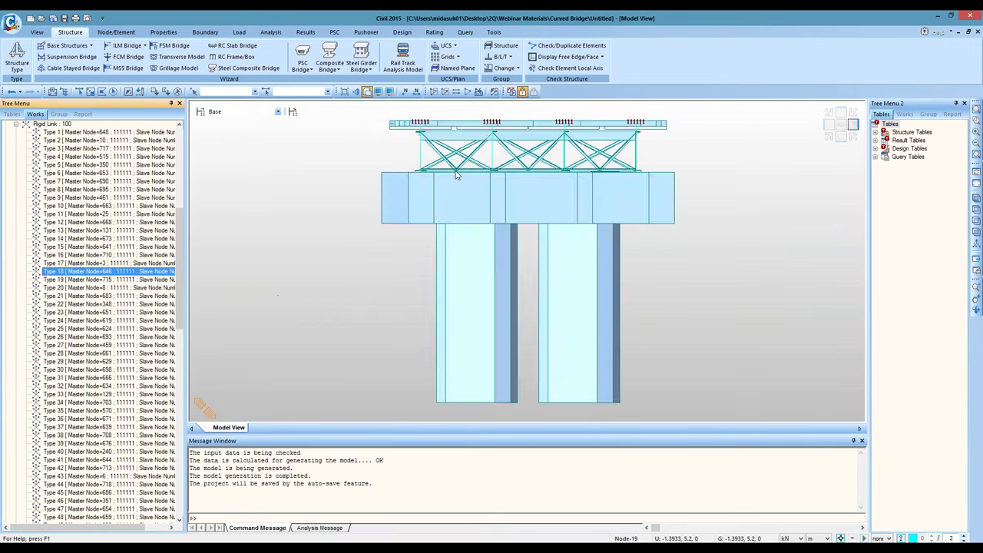
{"action": "left_click", "coordinate": [367, 91]}
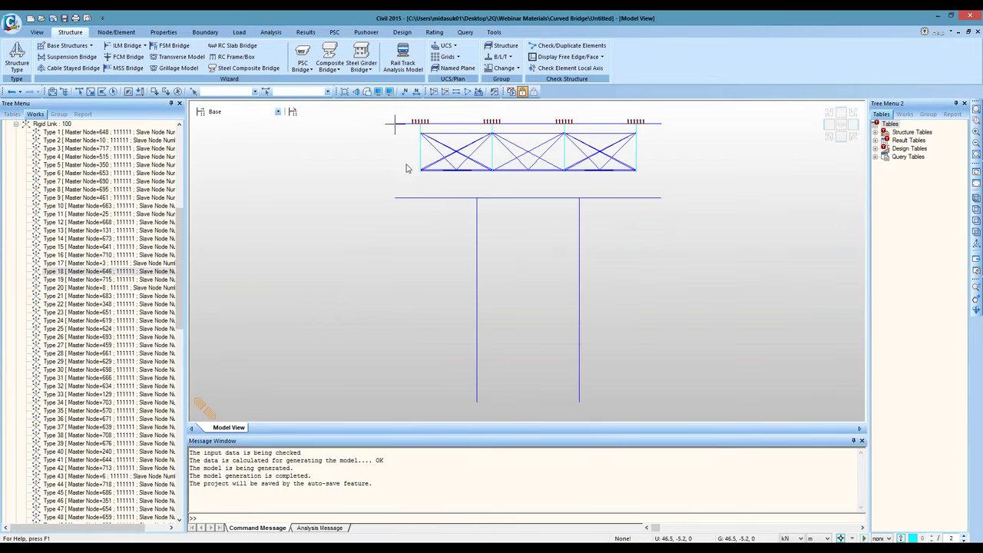
{"action": "scroll", "coordinate": [406, 173], "scroll_direction": "up", "scroll_amount": 3}
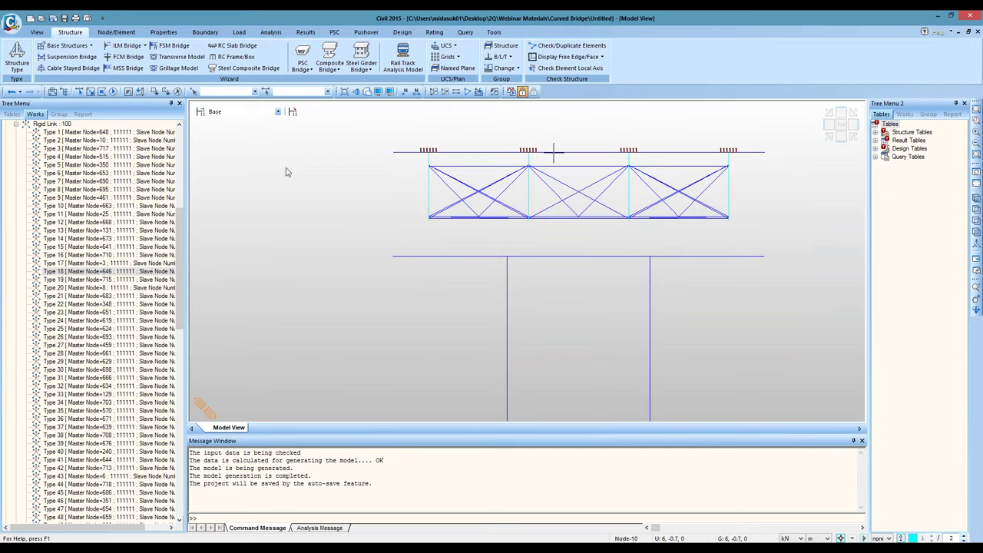
Step: Undisplay the Type 18 rigid link and restore the solid isometric view of the whole bridge
{"action": "left_click", "coordinate": [98, 272]}
{"action": "right_click", "coordinate": [98, 272]}
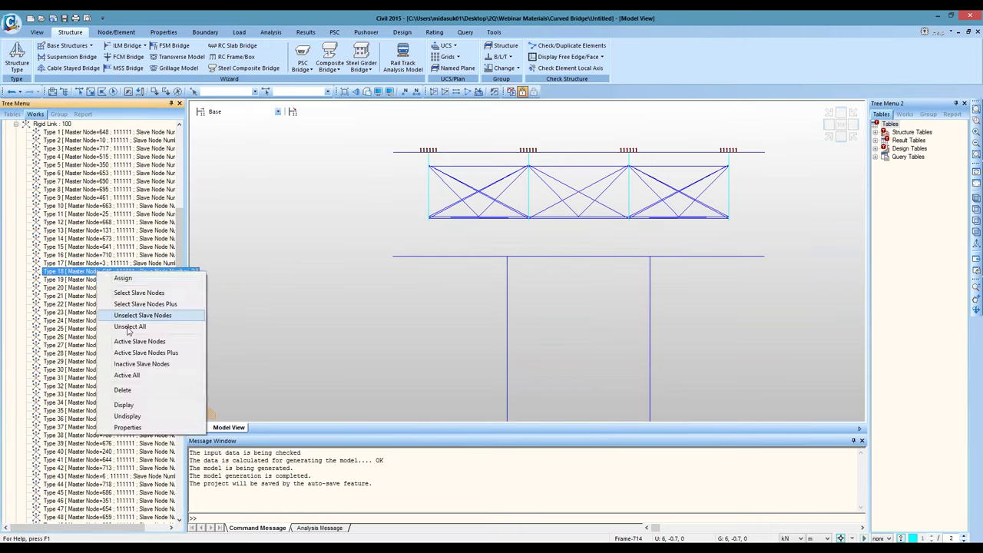
{"action": "left_click", "coordinate": [154, 414]}
{"action": "left_click", "coordinate": [16, 125]}
{"action": "left_click", "coordinate": [830, 137]}
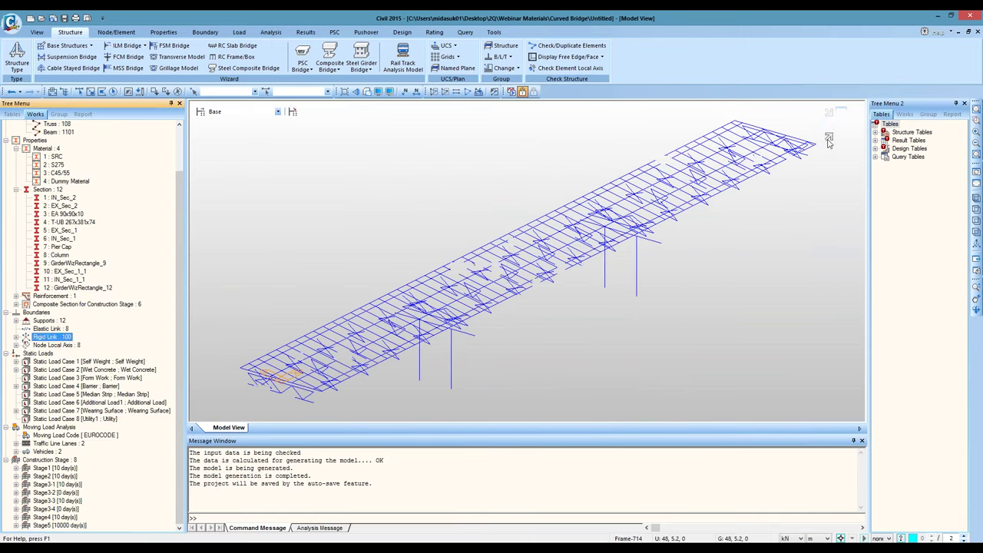
{"action": "left_click", "coordinate": [367, 91]}
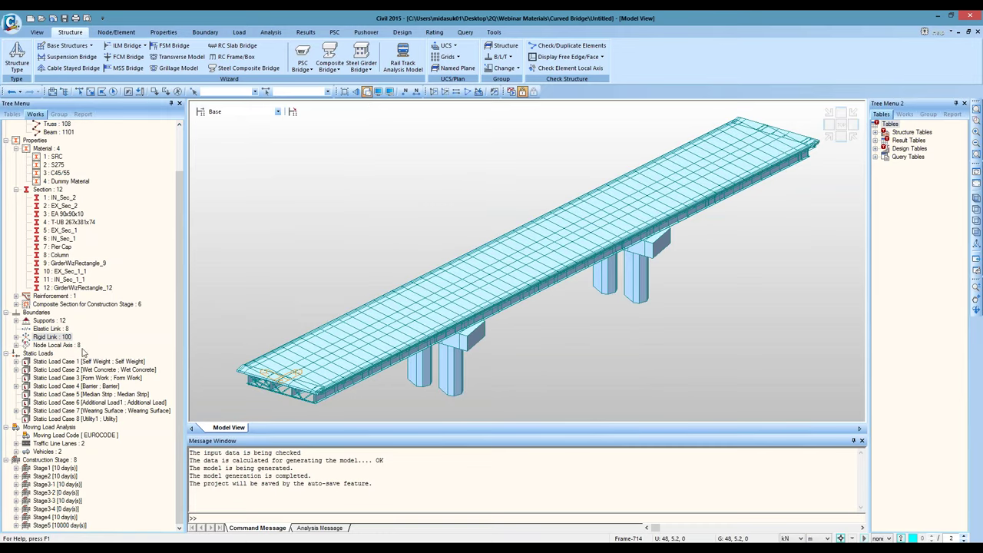
Step: Display the Type 1 node local axes to check their orientation at the bridge ends, and undisplay them again
{"action": "double_click", "coordinate": [64, 347]}
{"action": "right_click", "coordinate": [67, 355]}
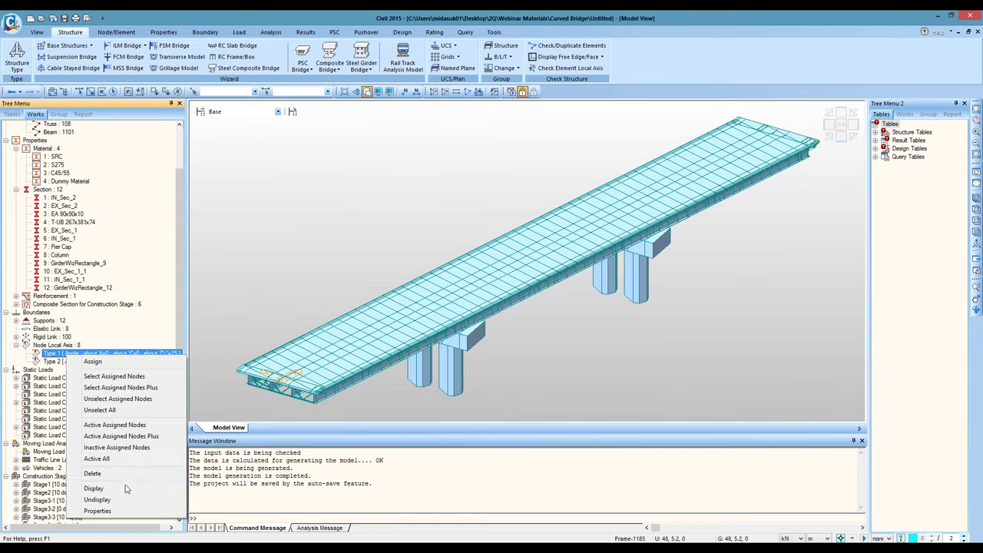
{"action": "left_click", "coordinate": [97, 486]}
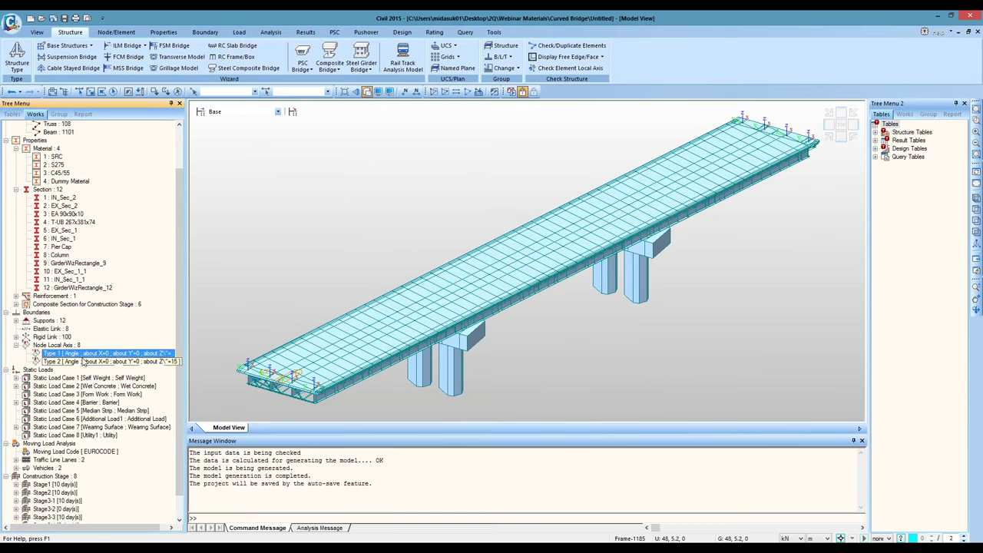
{"action": "right_click", "coordinate": [88, 354]}
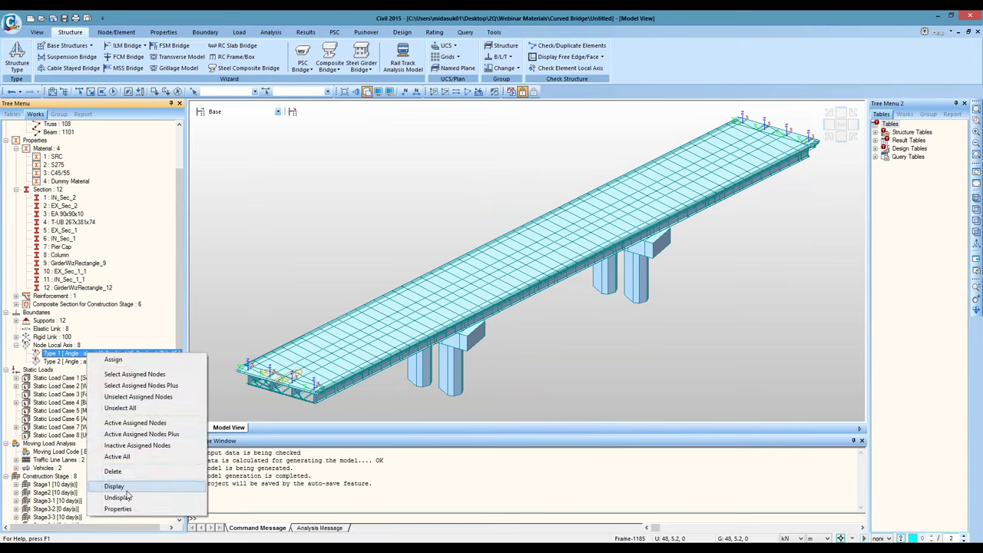
{"action": "left_click", "coordinate": [118, 498]}
{"action": "left_click", "coordinate": [16, 346]}
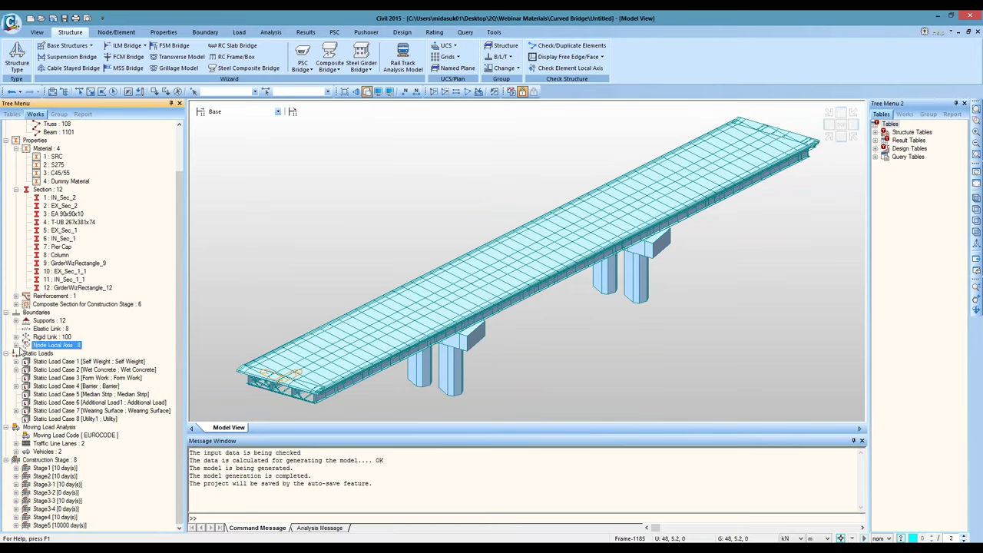
Step: Review the static load cases, including Self Weight, Wet Concrete, Barrier and Wearing Surface
{"action": "left_click", "coordinate": [37, 354]}
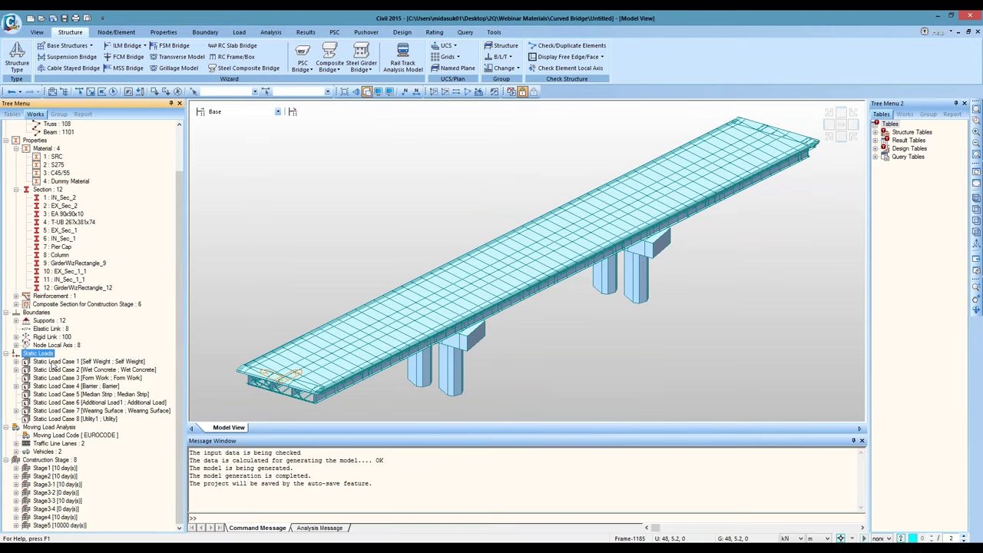
{"action": "left_click", "coordinate": [71, 362]}
{"action": "left_click", "coordinate": [73, 370]}
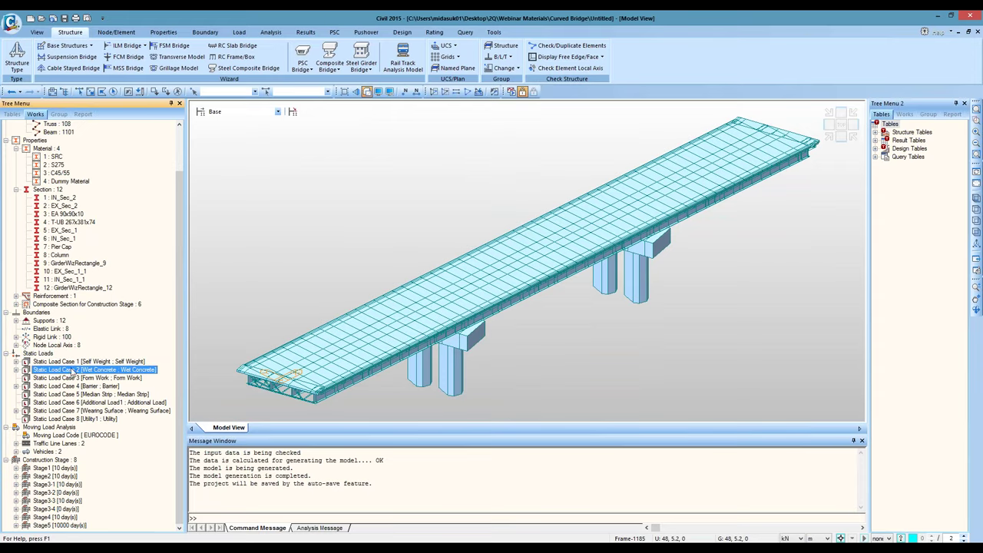
{"action": "left_click", "coordinate": [67, 386]}
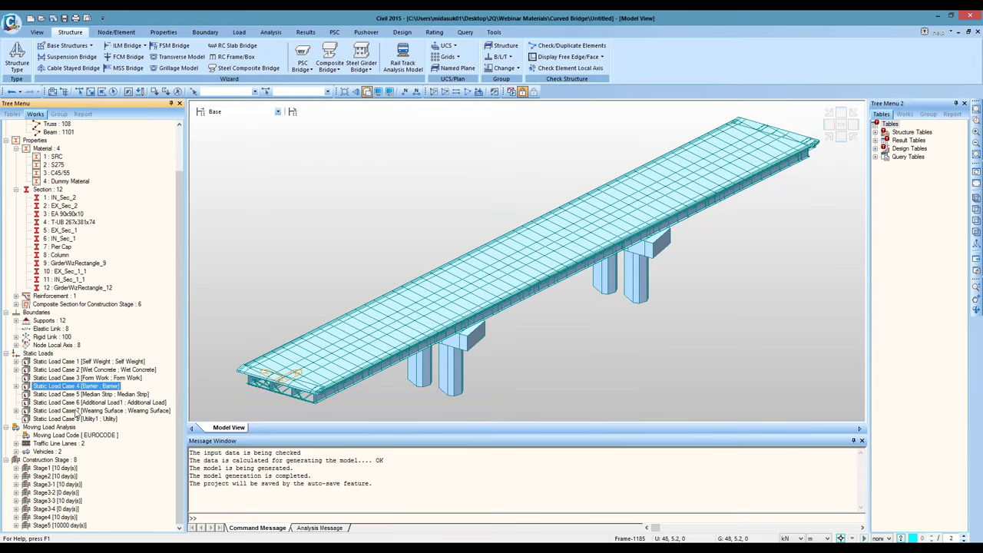
{"action": "left_click", "coordinate": [71, 411]}
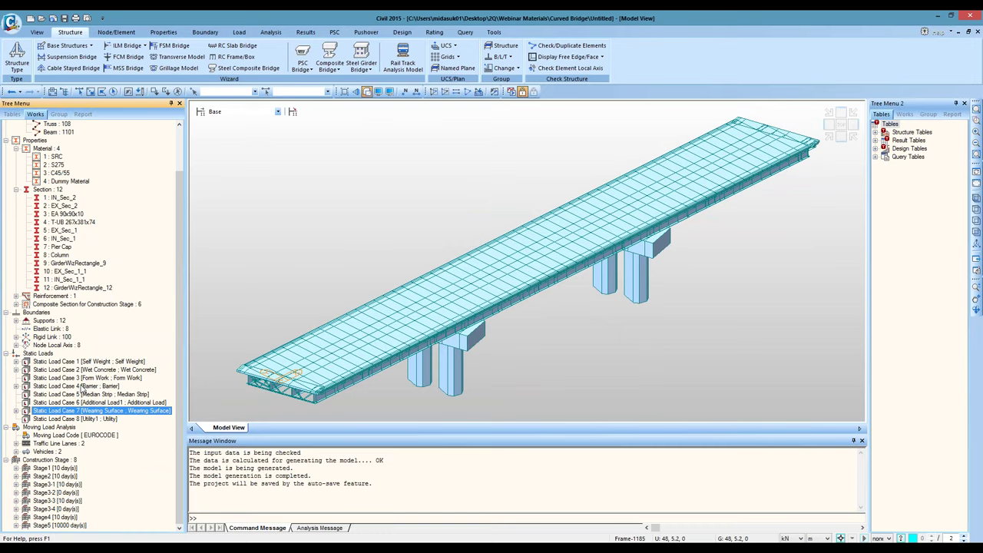
Step: Display the nodal loads of the Barrier load case on the deck, and undisplay them again
{"action": "double_click", "coordinate": [76, 386]}
{"action": "right_click", "coordinate": [84, 395]}
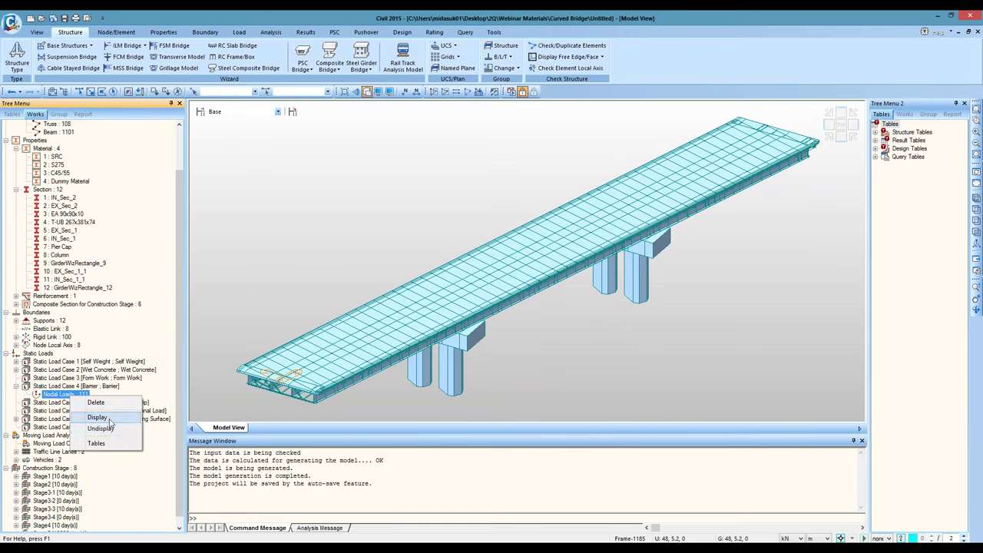
{"action": "left_click", "coordinate": [108, 418]}
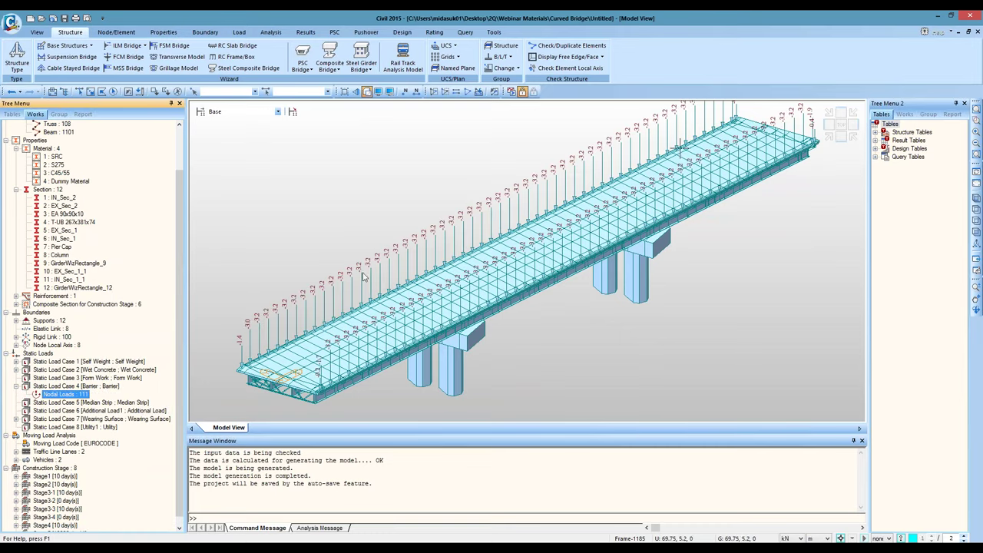
{"action": "right_click", "coordinate": [85, 395]}
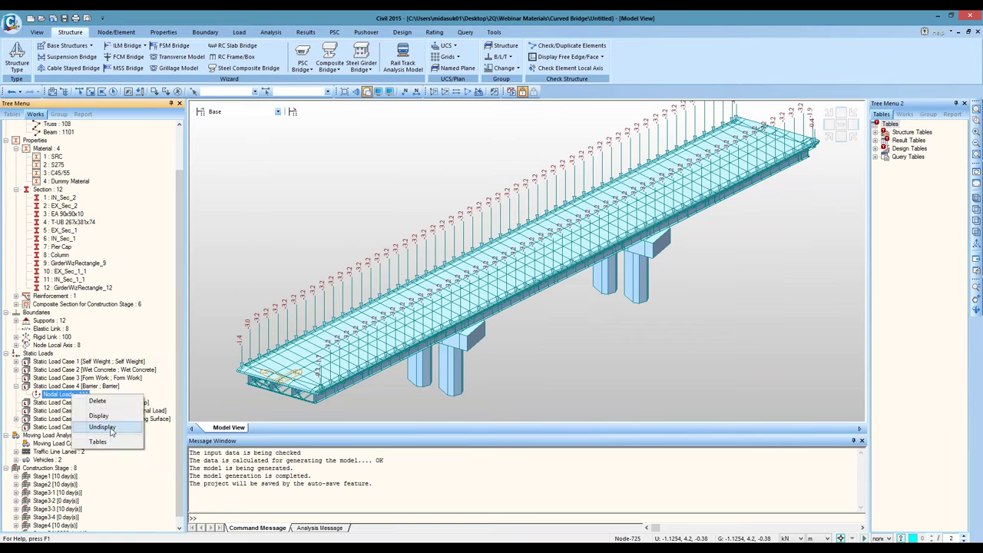
{"action": "left_click", "coordinate": [103, 427]}
{"action": "left_click", "coordinate": [17, 386]}
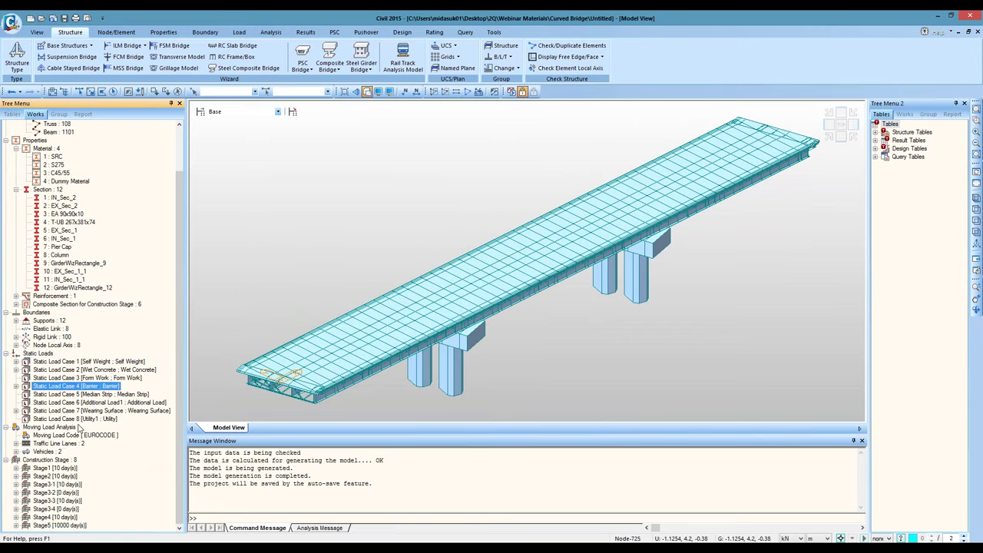
Step: Display the traffic line lanes on the deck, examine them in plan view, and list the individual lanes
{"action": "right_click", "coordinate": [64, 445]}
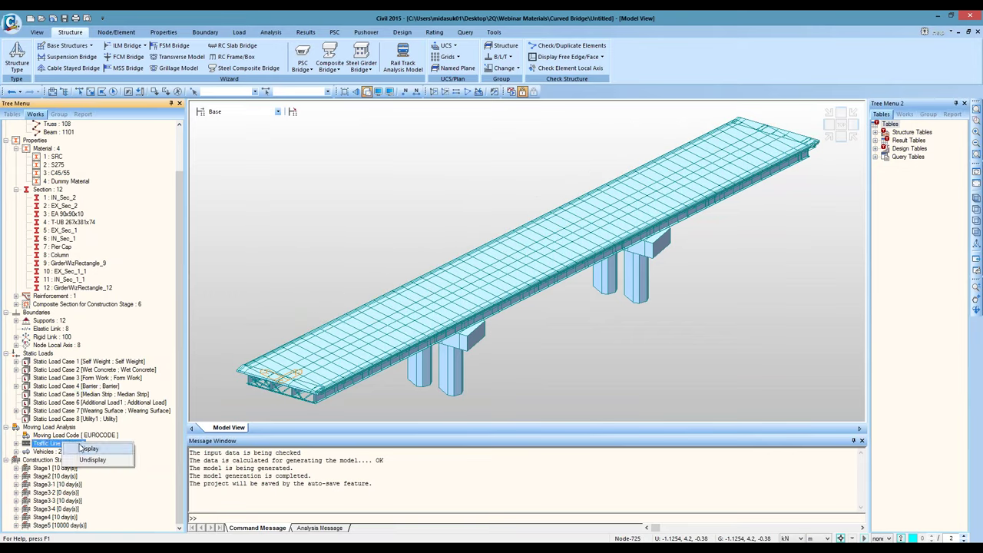
{"action": "left_click", "coordinate": [88, 449]}
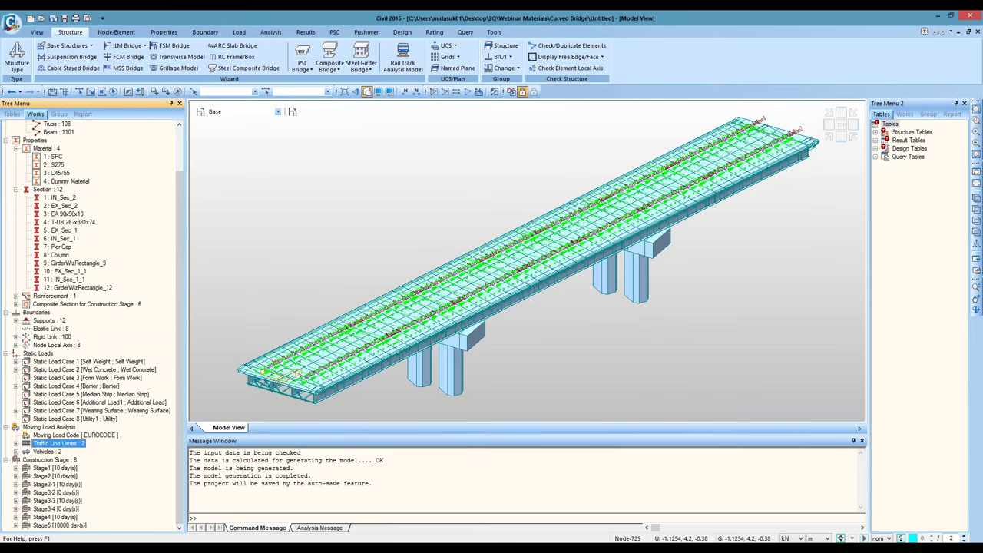
{"action": "left_click", "coordinate": [281, 271]}
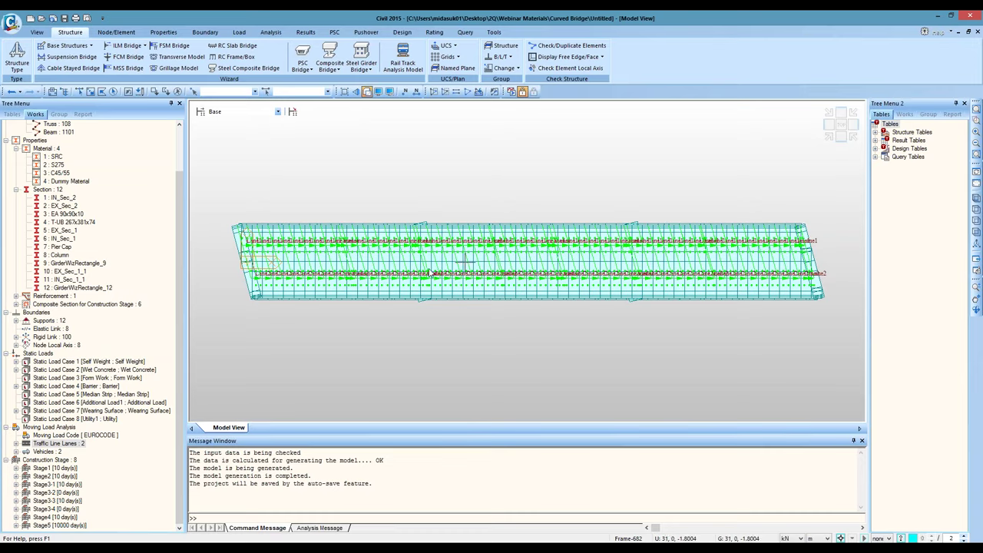
{"action": "left_click", "coordinate": [16, 444]}
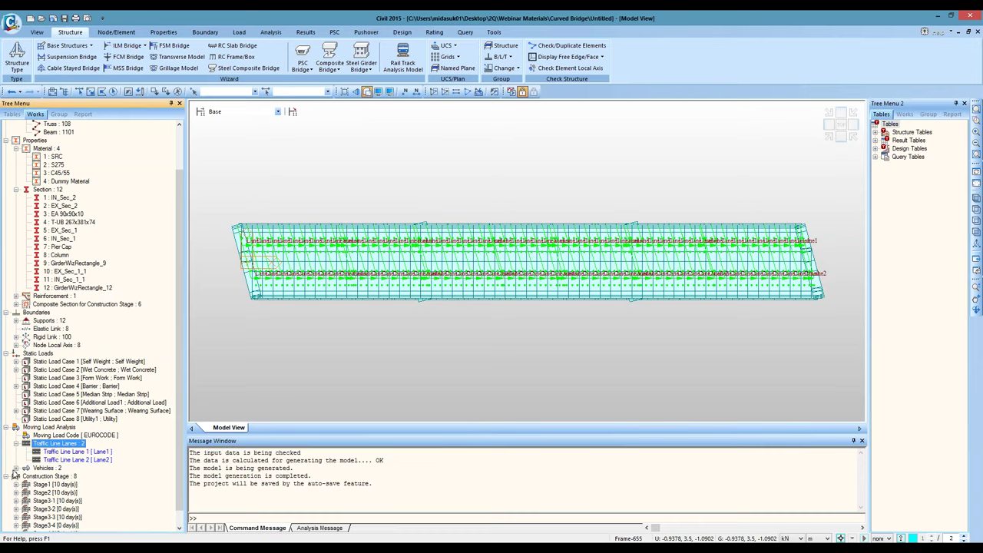
Step: List the defined vehicles and start a new moving load case named MVL1 for LM 1, FLM 1/Footbridge, ignoring the Psi factor
{"action": "left_click", "coordinate": [17, 468]}
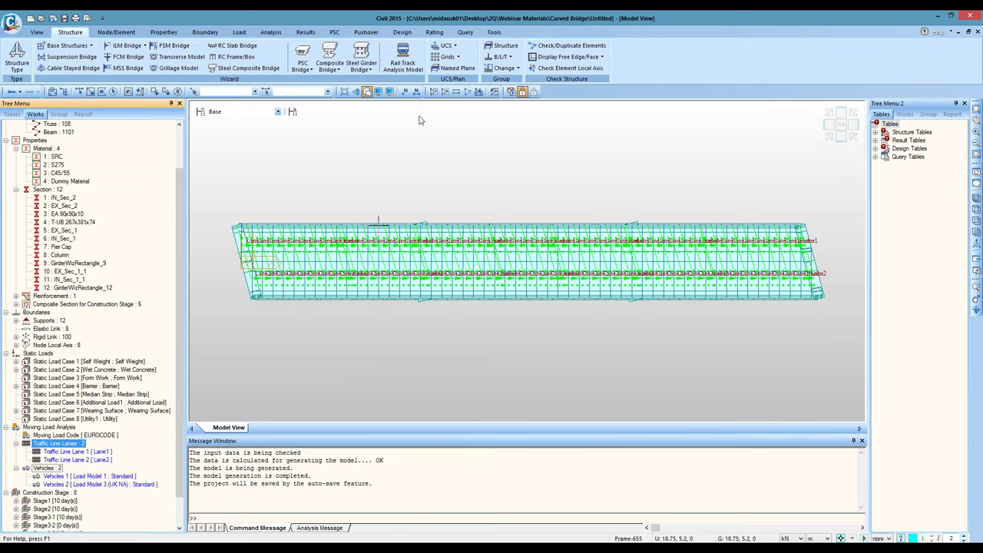
{"action": "left_click", "coordinate": [239, 33]}
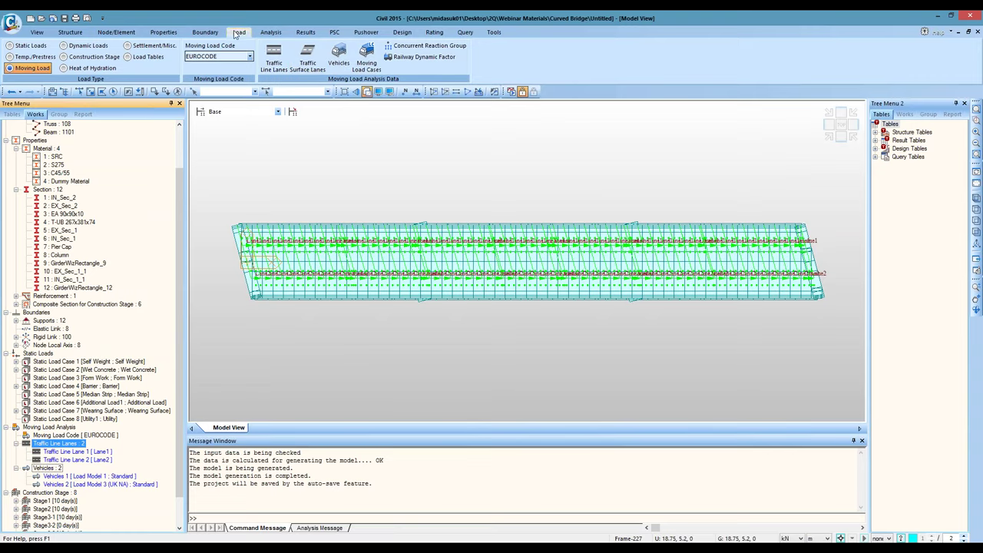
{"action": "left_click", "coordinate": [367, 56]}
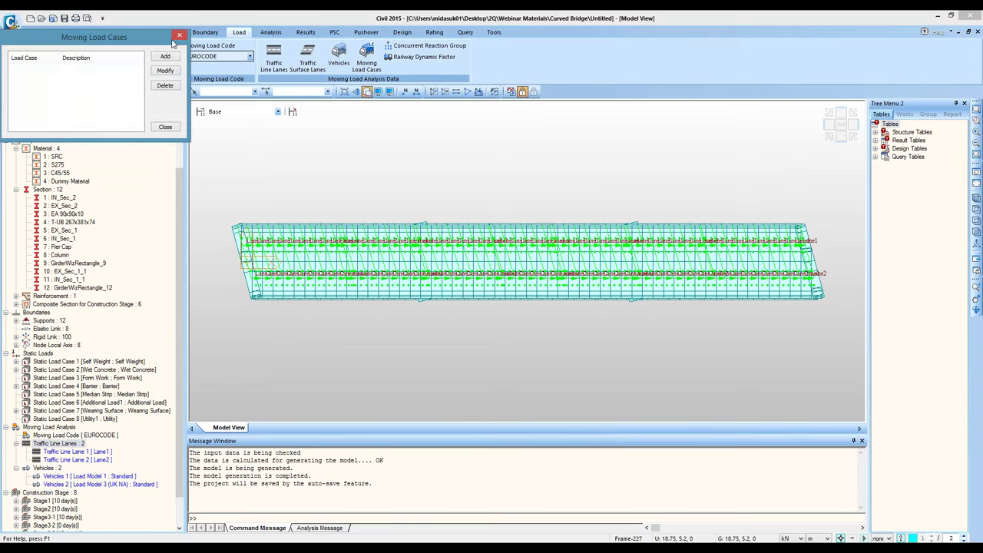
{"action": "left_click_drag", "start_coordinate": [174, 42], "coordinate": [547, 106]}
{"action": "left_click", "coordinate": [552, 117]}
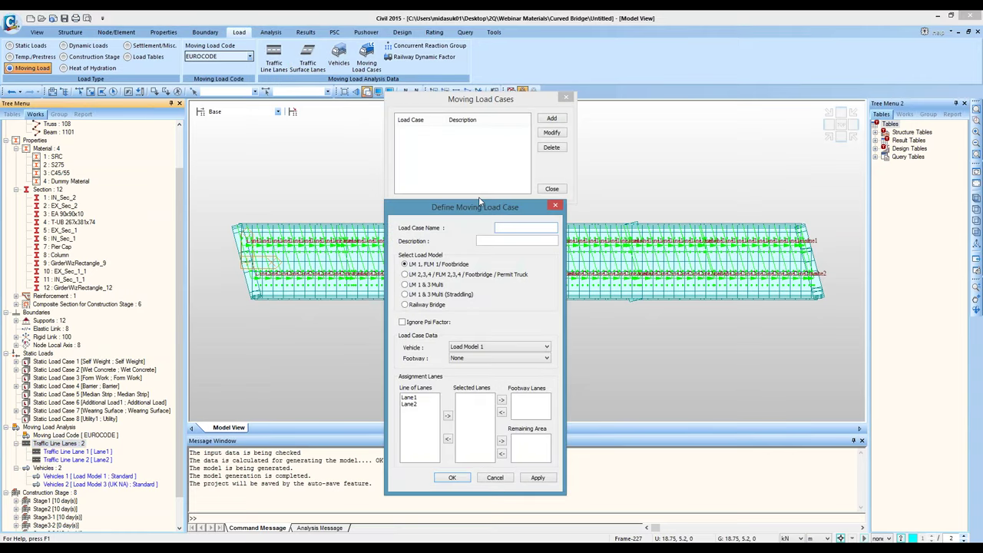
{"action": "type", "text": "MVL1"}
{"action": "left_click_drag", "start_coordinate": [509, 208], "coordinate": [524, 157]}
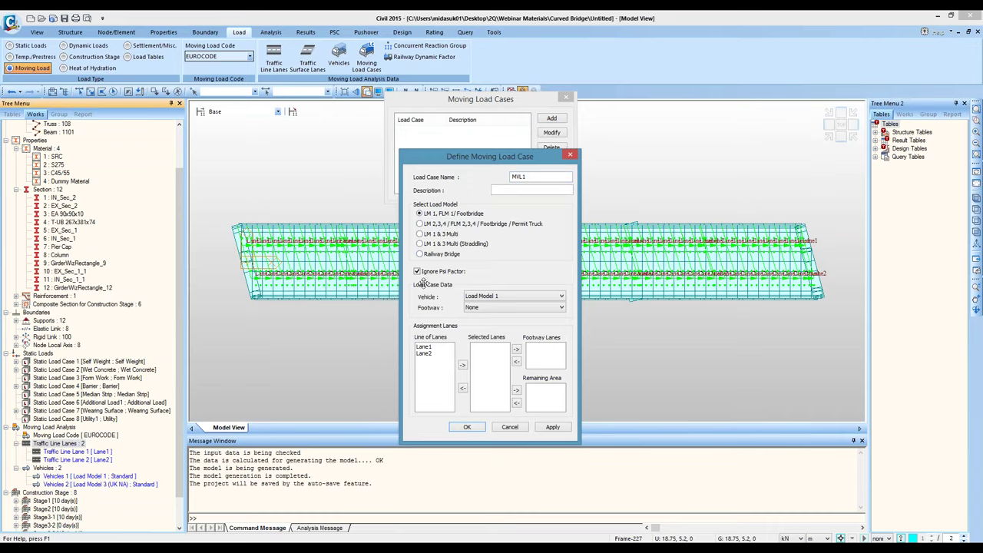
Step: Assign Lane1 and Lane2 as the selected lanes of MVL1 and apply the load case
{"action": "left_click_drag", "start_coordinate": [429, 351], "coordinate": [428, 367]}
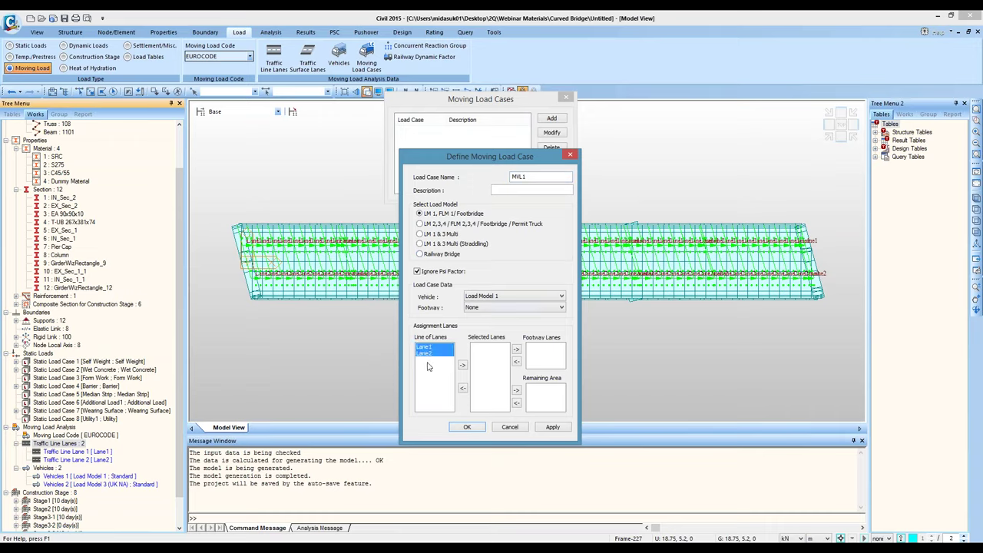
{"action": "left_click", "coordinate": [462, 365]}
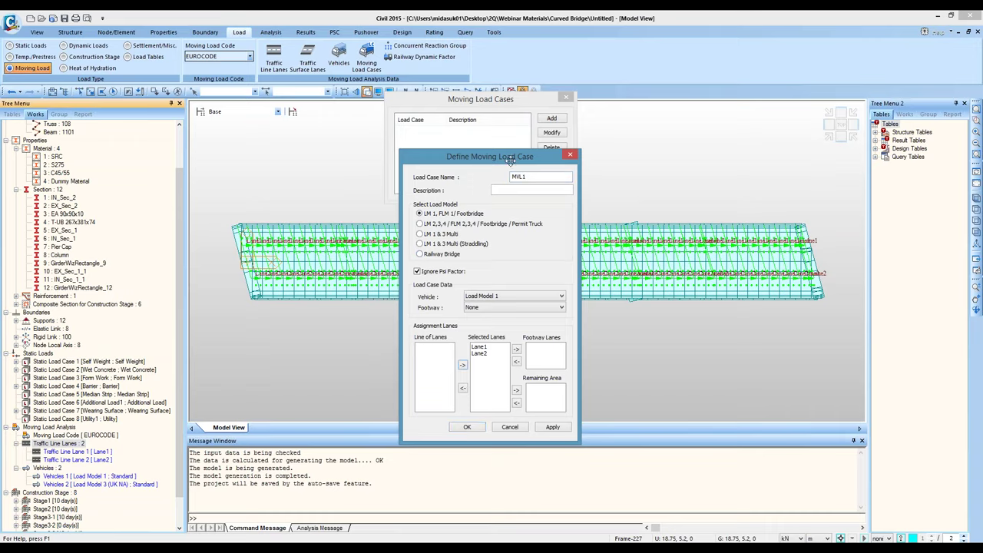
{"action": "left_click_drag", "start_coordinate": [519, 156], "coordinate": [660, 135]}
{"action": "left_click", "coordinate": [691, 406]}
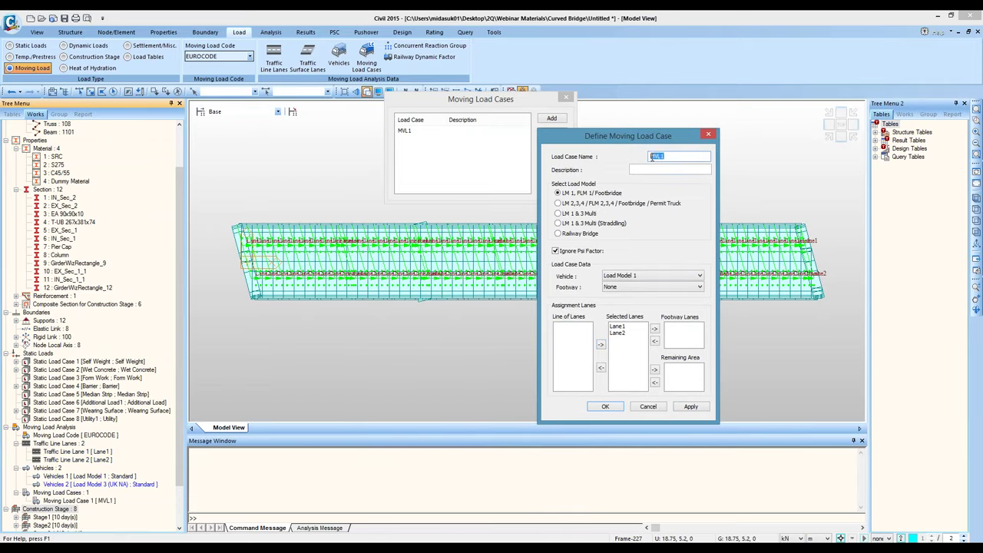
Step: Set up moving load case MVL2 as LM 1 & 3 Multi (Straddling), with the Psi factor not ignored and Load Model 3 (UK NA) as special vehicle
{"action": "left_click", "coordinate": [664, 157]}
{"action": "left_click", "coordinate": [581, 223]}
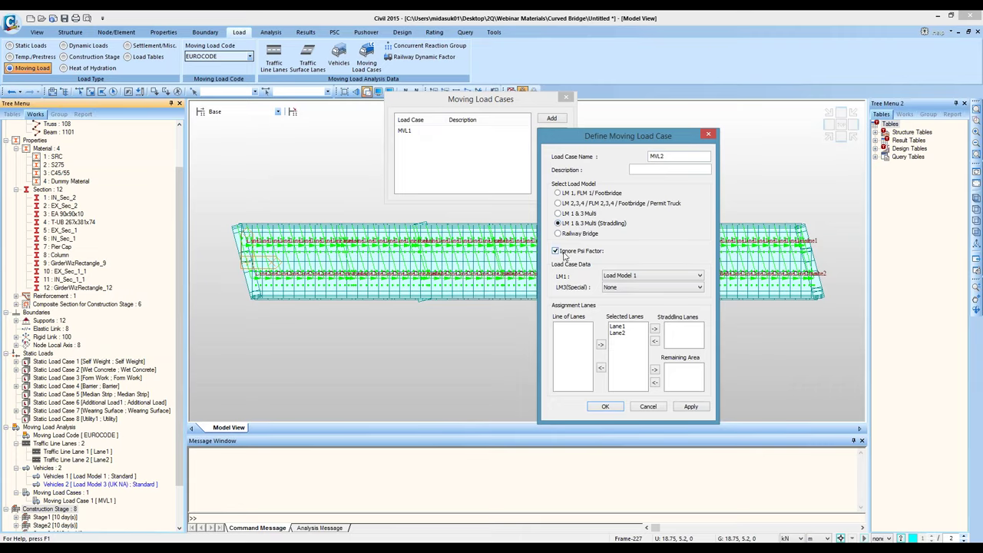
{"action": "left_click", "coordinate": [564, 255]}
{"action": "left_click", "coordinate": [638, 287]}
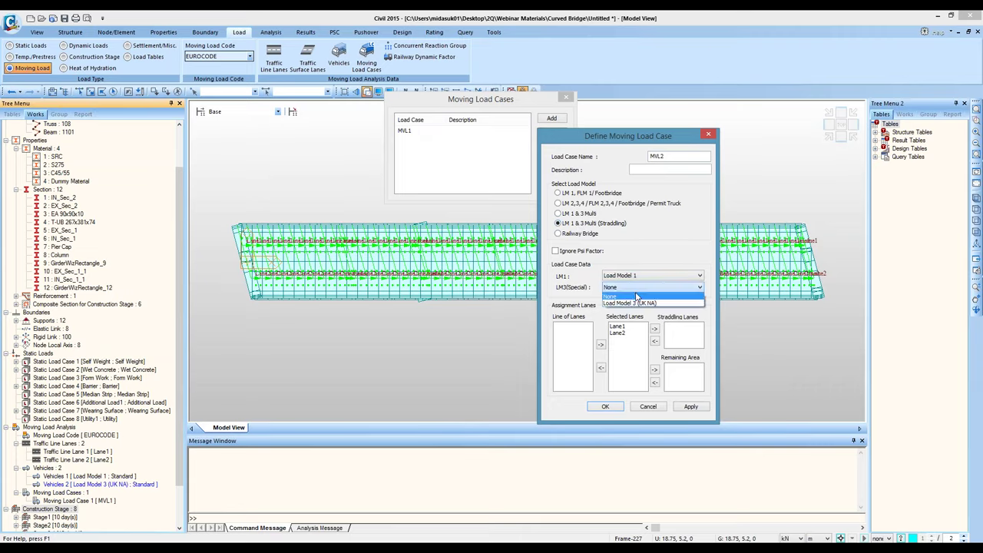
{"action": "left_click", "coordinate": [633, 304]}
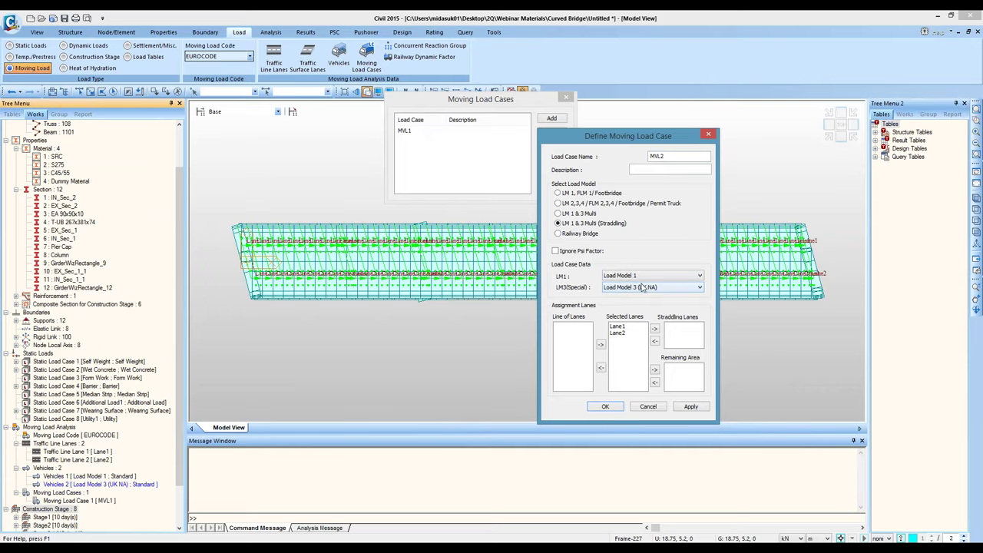
Step: Assign Lane1 and Lane2 as a straddling lane pair in MVL2, save the load case and finish defining moving load cases
{"action": "left_click_drag", "start_coordinate": [617, 326], "coordinate": [629, 344]}
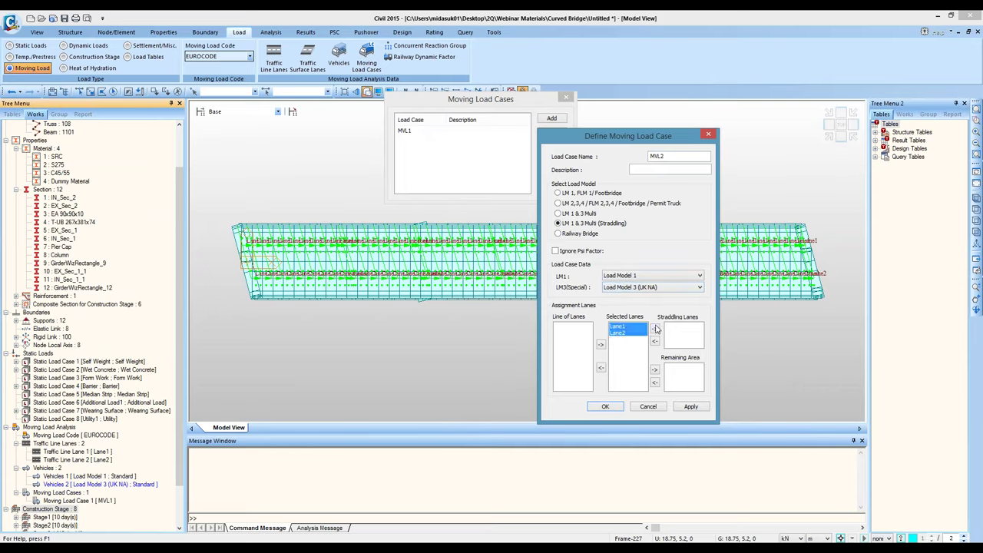
{"action": "left_click", "coordinate": [655, 329]}
{"action": "left_click", "coordinate": [680, 330]}
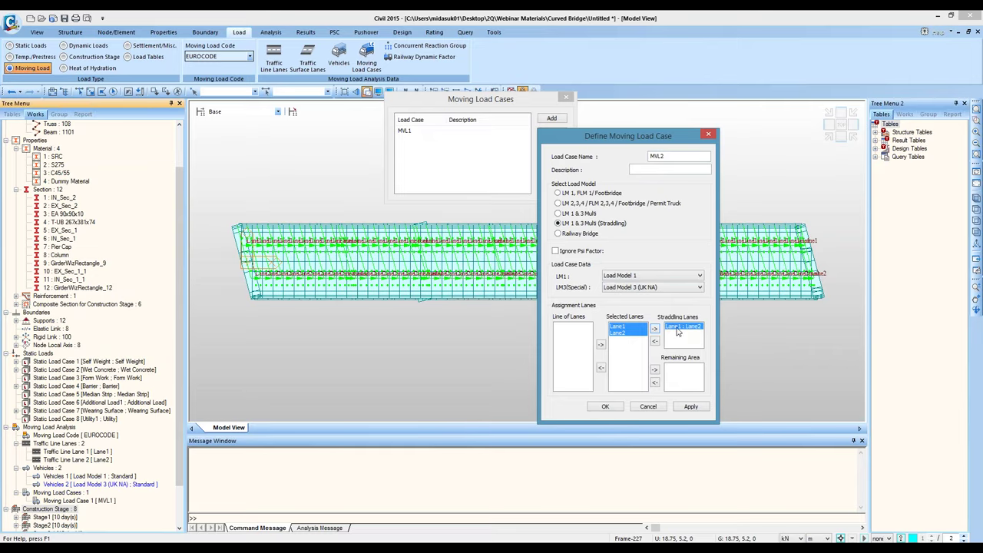
{"action": "left_click", "coordinate": [618, 407]}
{"action": "left_click", "coordinate": [551, 190]}
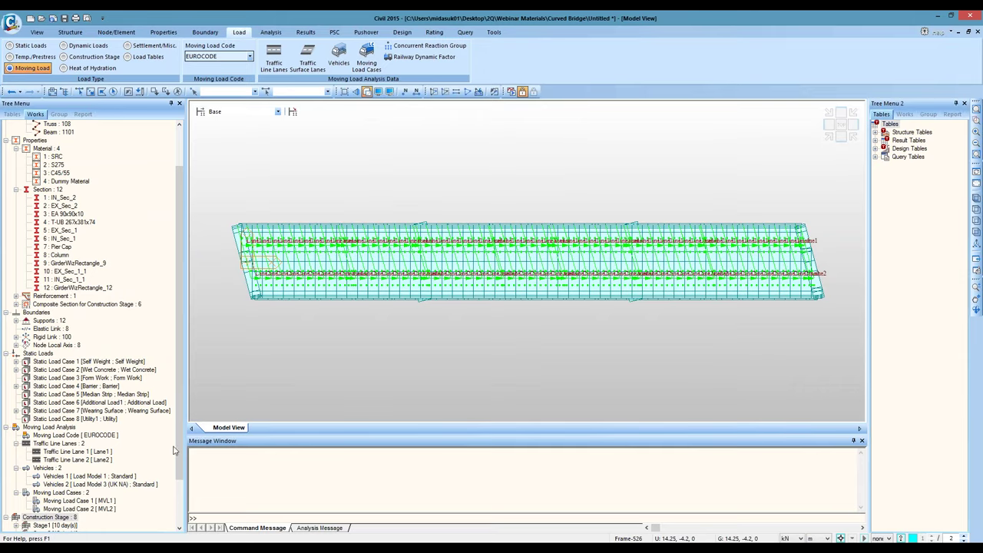
Step: Undisplay the traffic line lanes on the deck
{"action": "scroll", "coordinate": [176, 484], "scroll_direction": "down", "scroll_amount": 2}
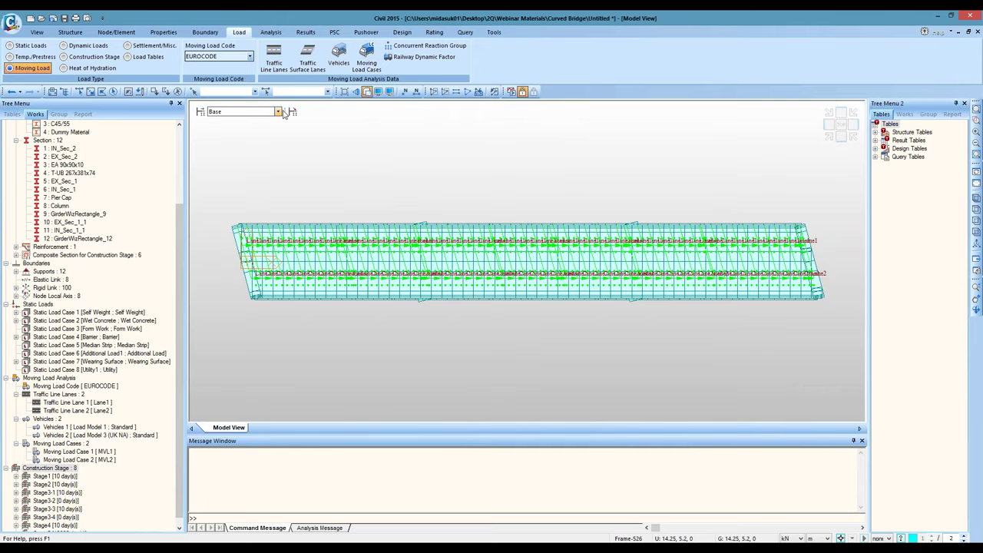
{"action": "right_click", "coordinate": [61, 395]}
{"action": "left_click", "coordinate": [88, 404]}
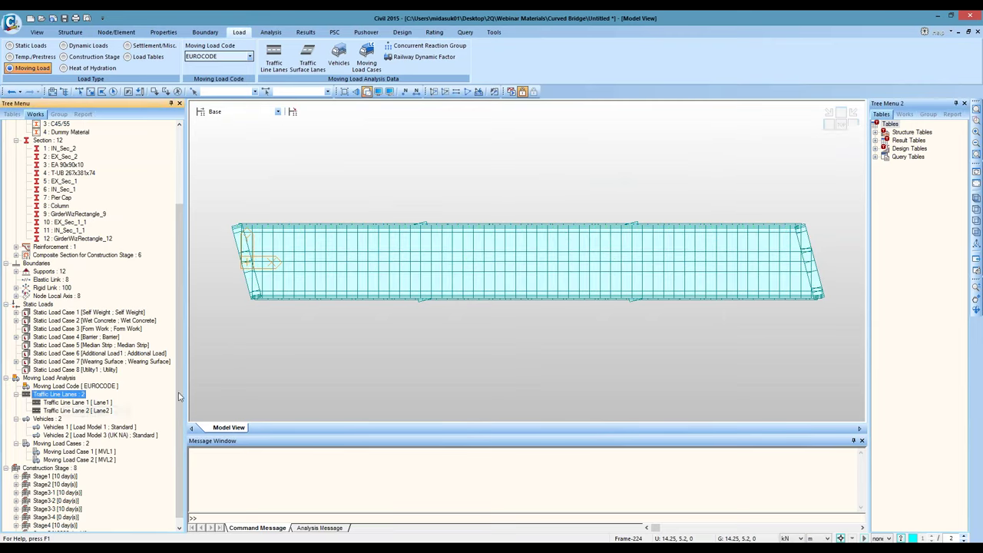
Step: View the model at construction stage Stage1 and advance through the stages to Stage3-1
{"action": "left_click", "coordinate": [277, 111]}
{"action": "left_click", "coordinate": [230, 129]}
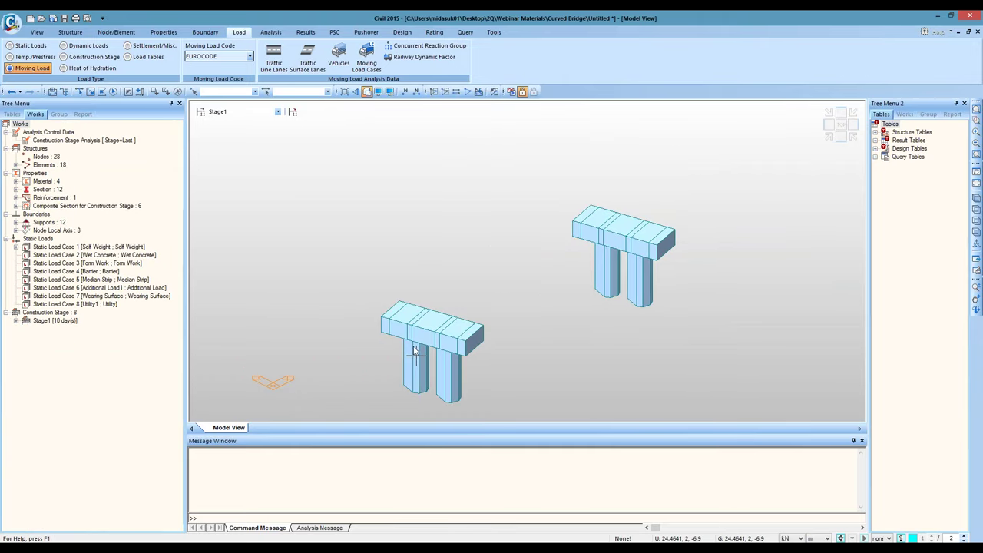
{"action": "scroll", "coordinate": [435, 329], "scroll_direction": "down", "scroll_amount": 1}
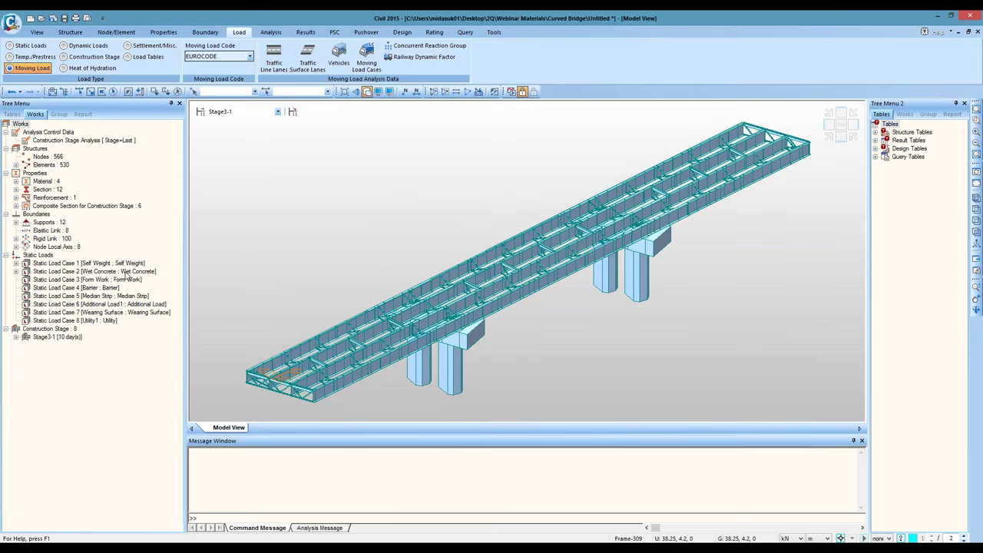
Step: Display the element beam loads of the Wet Concrete load case at Stage3-1
{"action": "double_click", "coordinate": [127, 273]}
{"action": "right_click", "coordinate": [89, 279]}
{"action": "left_click", "coordinate": [112, 299]}
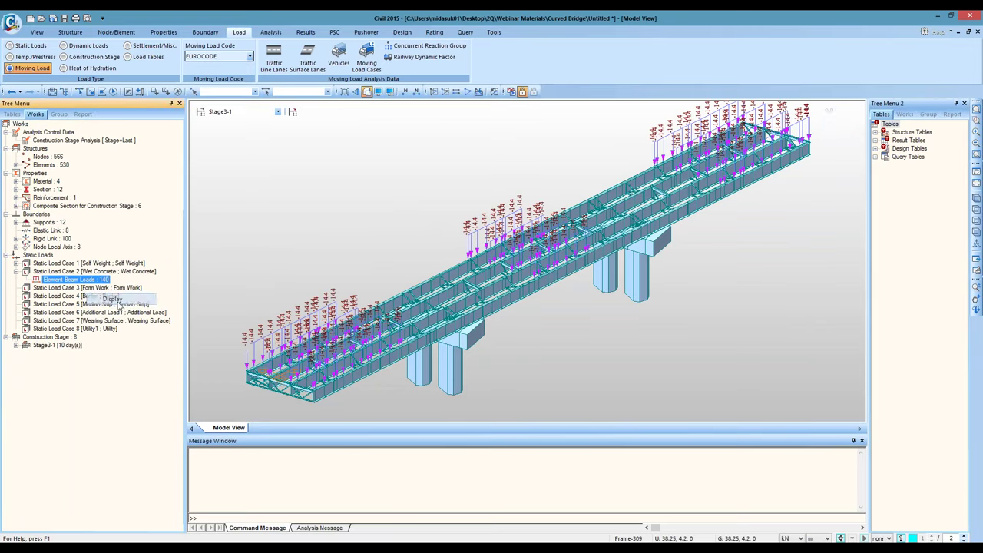
Step: Step through construction stages Stage3-2 to Stage4 to examine the deck pours and wet concrete loads, and return to the Base stage
{"action": "left_click", "coordinate": [275, 111]}
{"action": "left_click", "coordinate": [254, 142]}
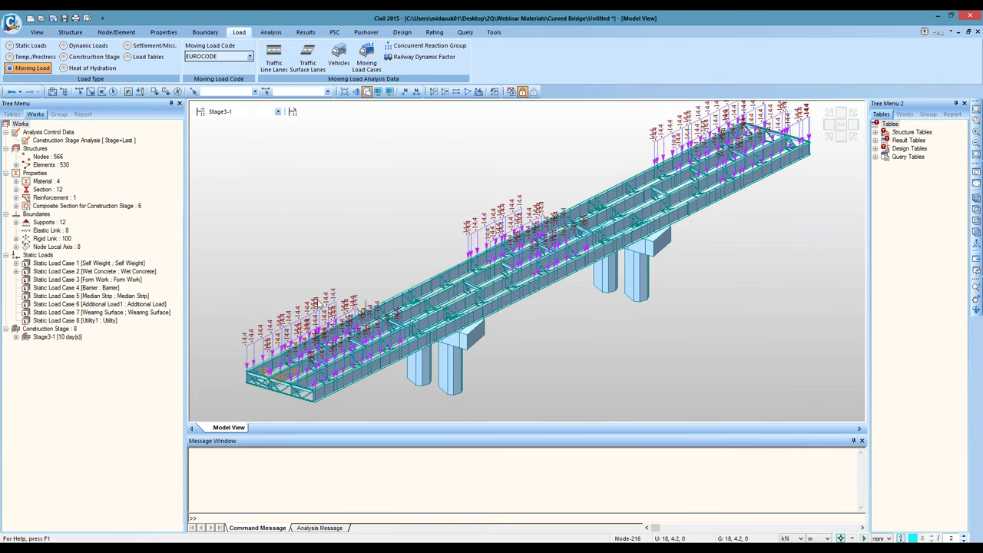
{"action": "key", "text": "Down"}
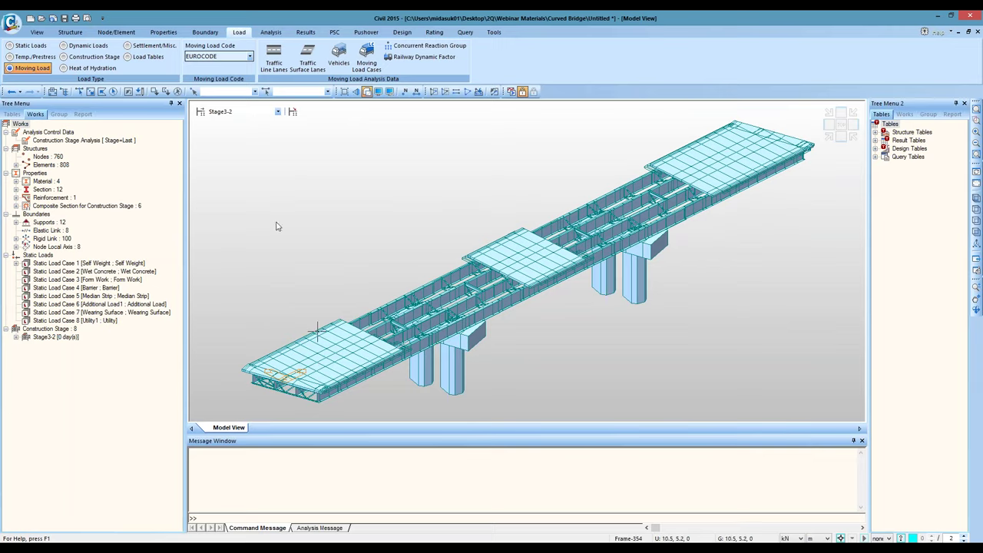
{"action": "key", "text": "Down"}
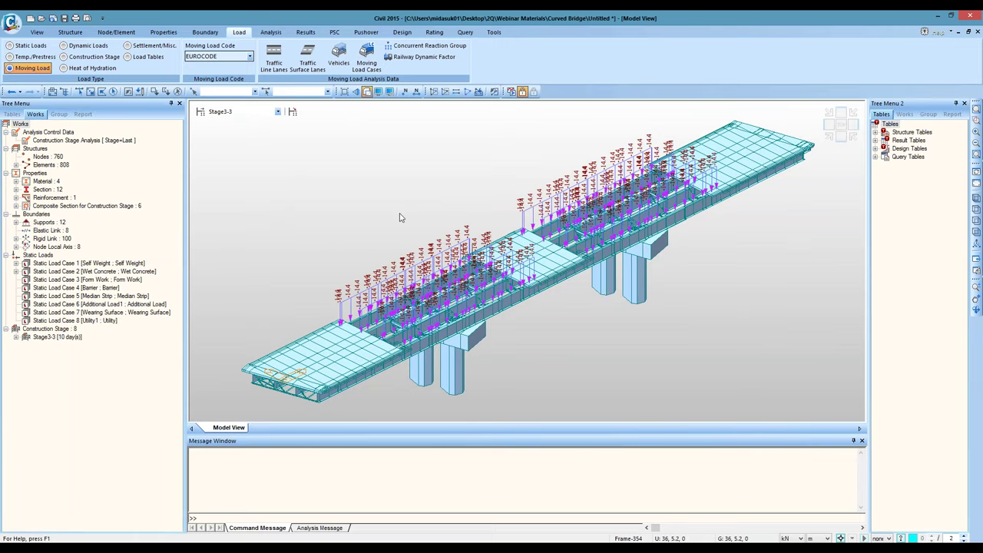
{"action": "key", "text": "Down"}
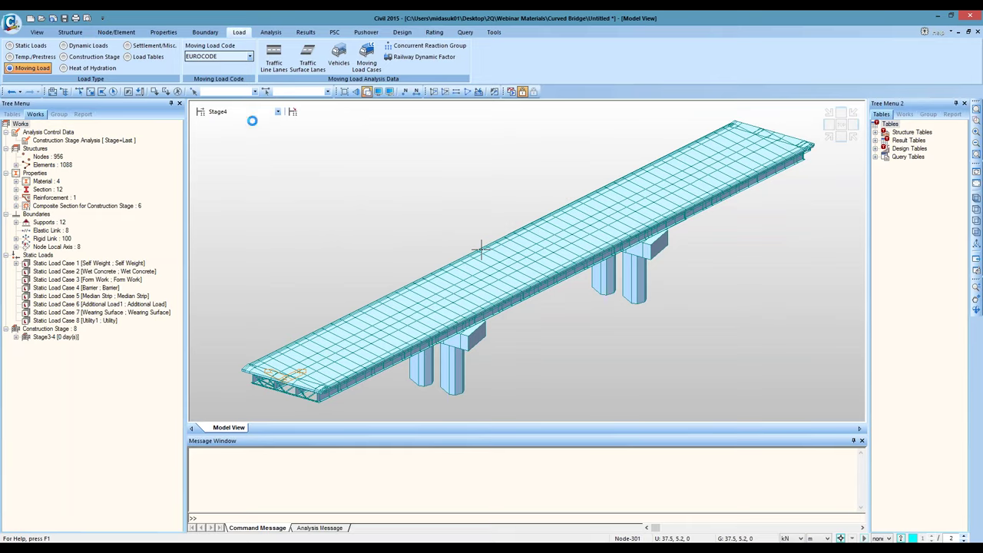
{"action": "key", "text": "Down"}
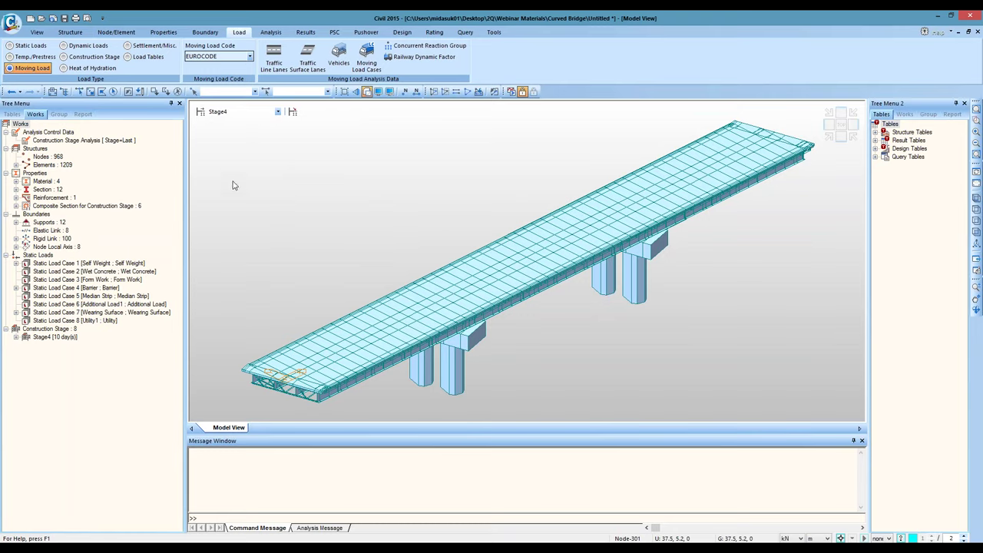
{"action": "left_click", "coordinate": [236, 113]}
{"action": "left_click", "coordinate": [235, 122]}
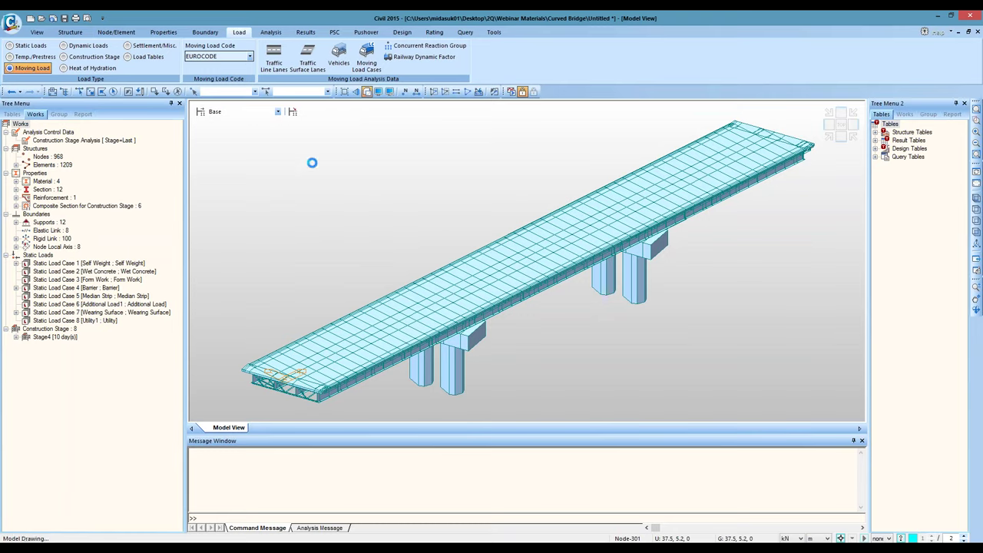
Step: Undo the recorded actions in the undo history back to before the straight bridge model was generated
{"action": "middle_click_drag", "start_coordinate": [431, 199], "coordinate": [439, 192], "text": "ctrl"}
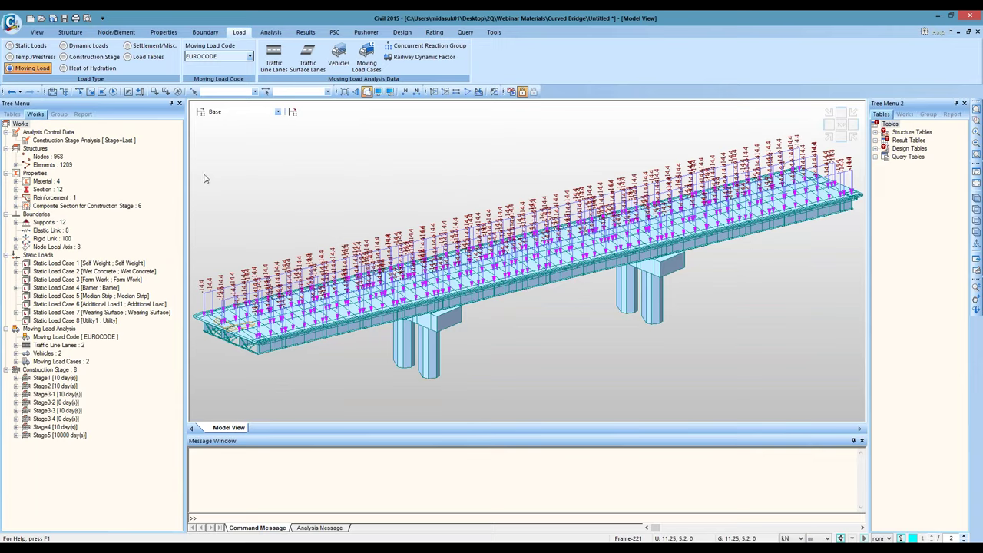
{"action": "left_click", "coordinate": [20, 92]}
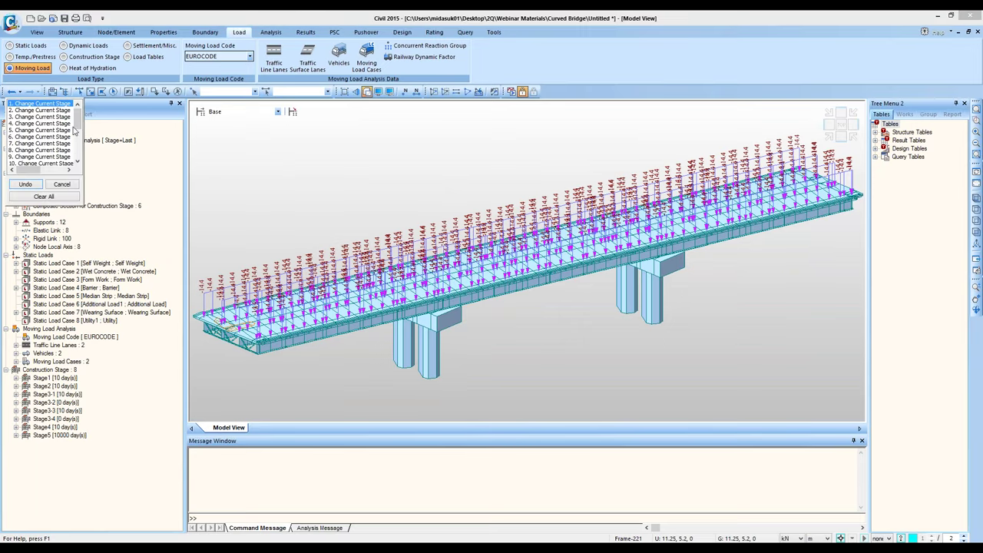
{"action": "left_click", "coordinate": [36, 185]}
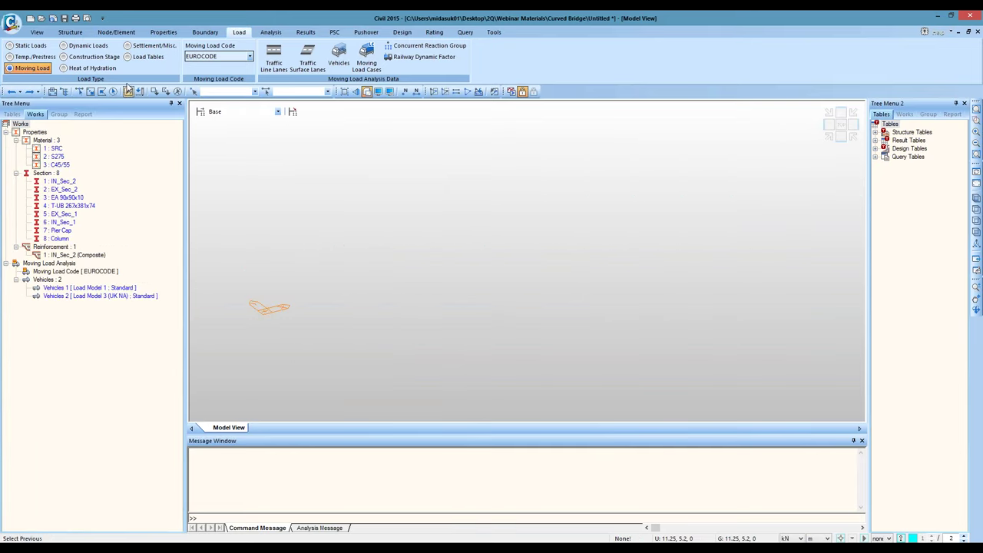
Step: Generate a steel composite girder bridge with the wizard, using the Bearing Type boundary and a 60 m concave radius
{"action": "left_click", "coordinate": [70, 32]}
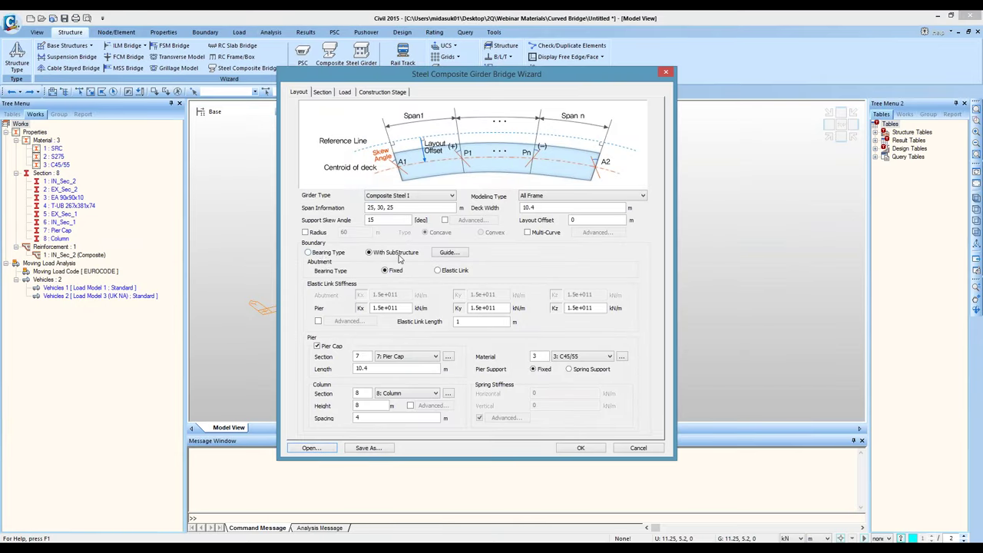
{"action": "left_click", "coordinate": [309, 253]}
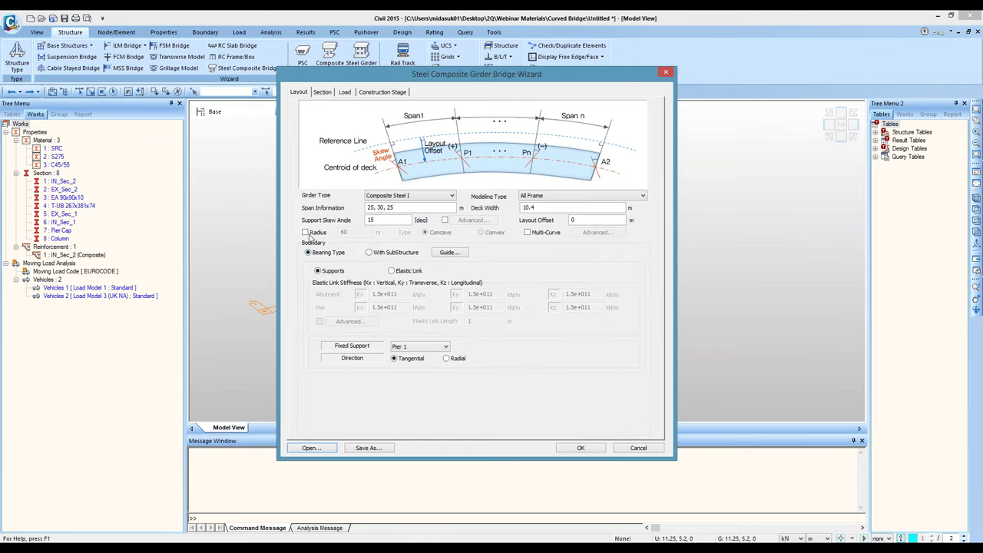
{"action": "left_click", "coordinate": [307, 233]}
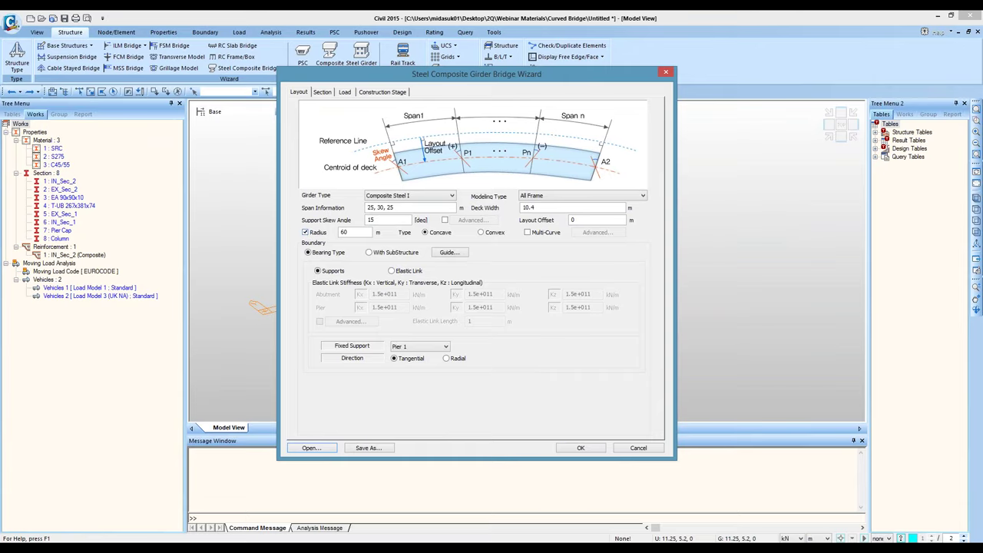
{"action": "left_click", "coordinate": [349, 232]}
{"action": "left_click", "coordinate": [577, 448]}
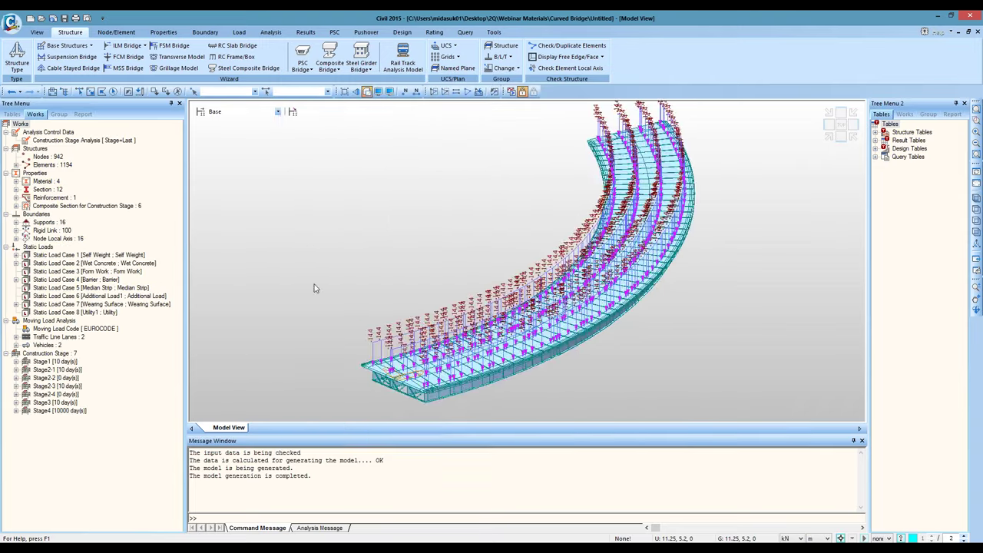
{"action": "middle_click_drag", "start_coordinate": [378, 244], "coordinate": [454, 235], "text": "ctrl"}
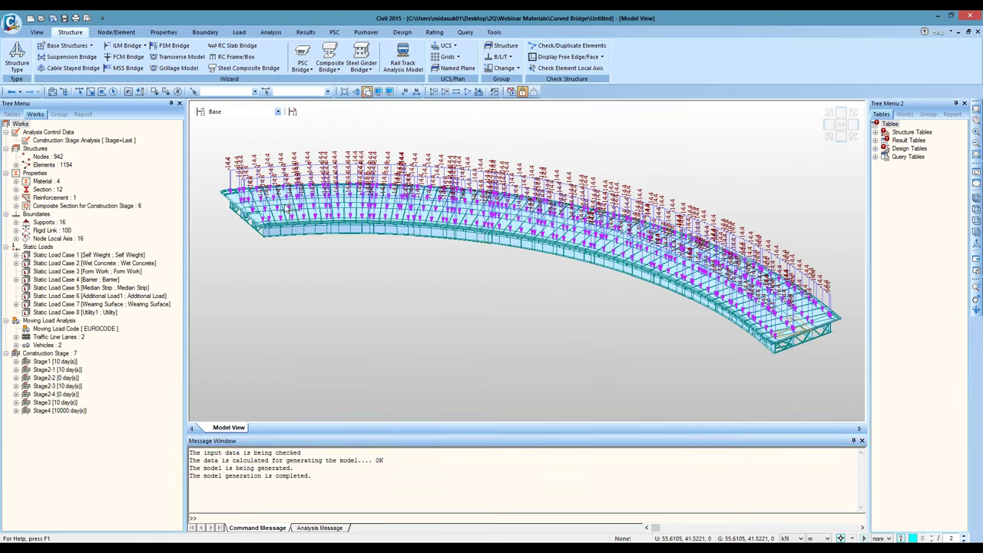
Step: Hide the element beam loads of the Wet Concrete load case and display the traffic line lanes on the model
{"action": "left_click", "coordinate": [68, 264]}
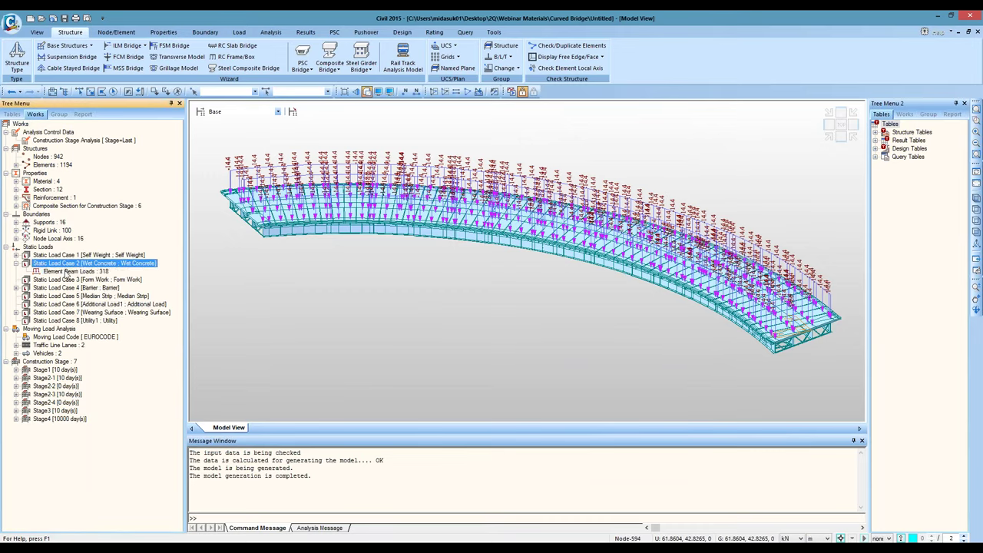
{"action": "right_click", "coordinate": [65, 270]}
{"action": "left_click", "coordinate": [88, 289]}
{"action": "right_click", "coordinate": [85, 273]}
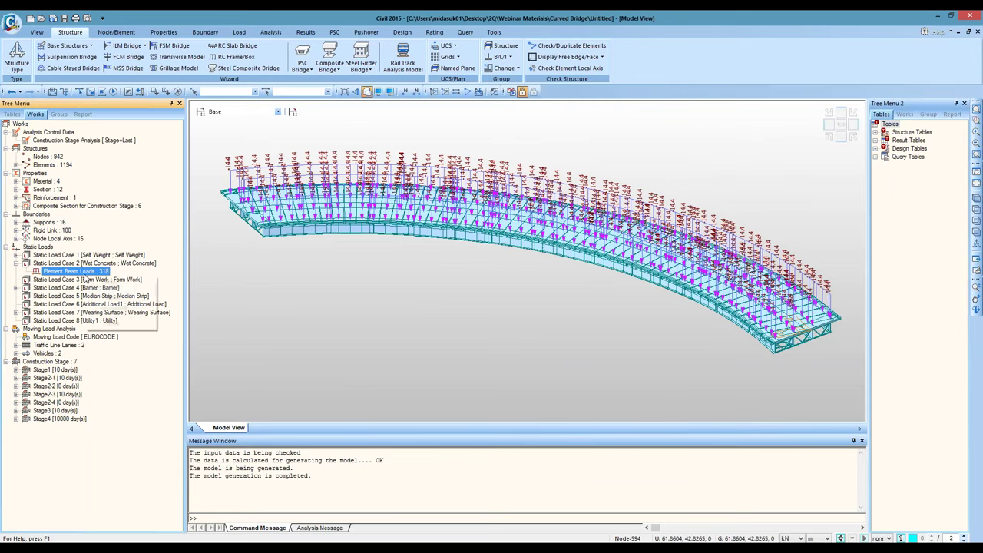
{"action": "left_click", "coordinate": [99, 305]}
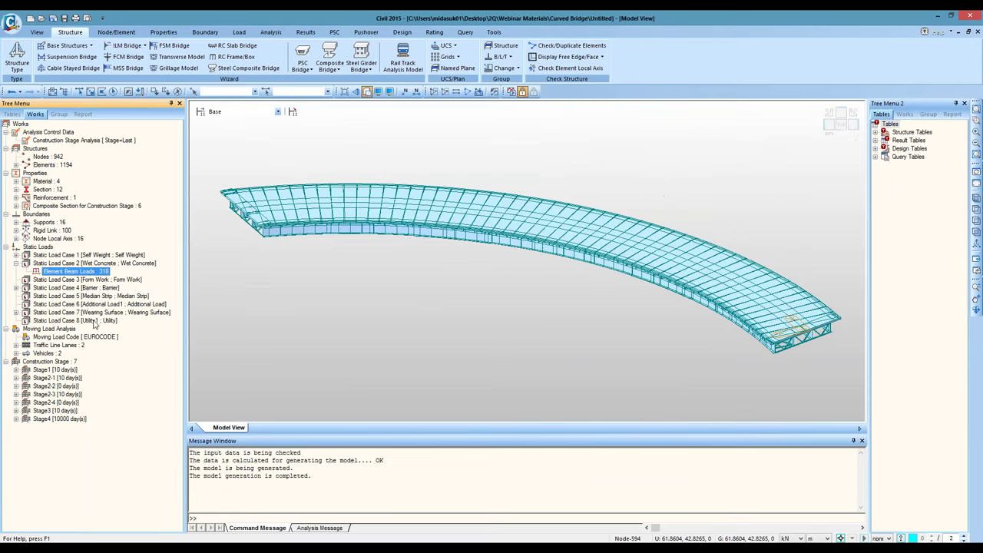
{"action": "right_click", "coordinate": [60, 346]}
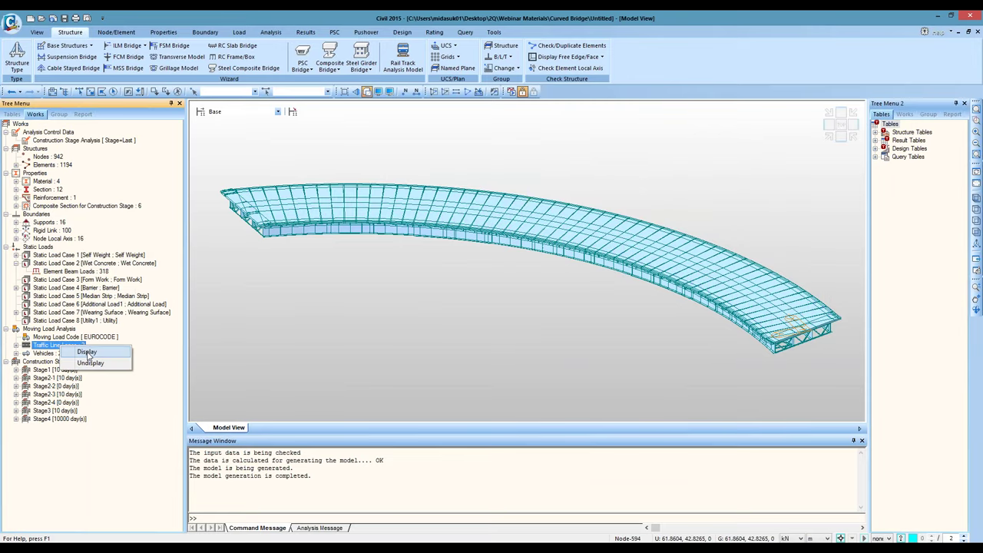
{"action": "left_click", "coordinate": [87, 352]}
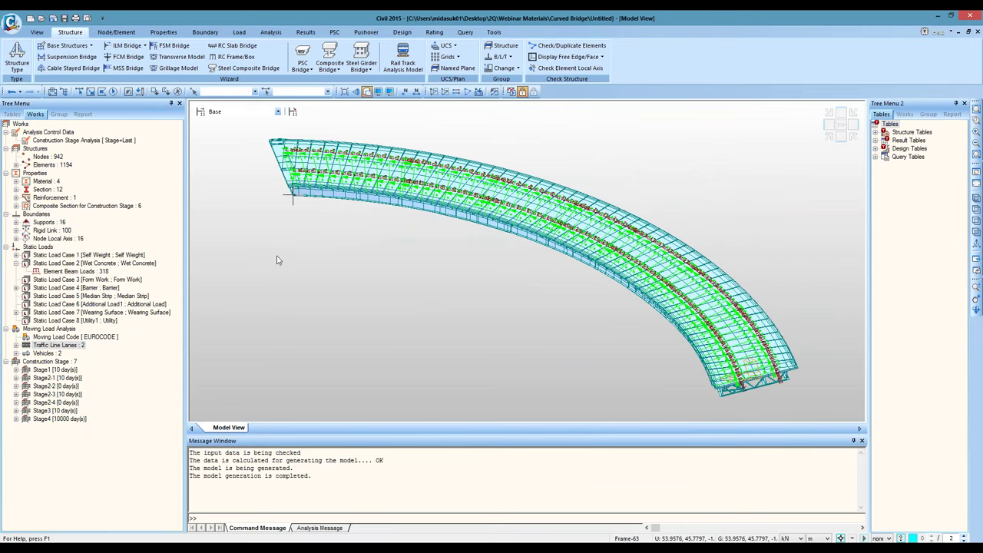
Step: Undo the 60 m radius bridge and generate a Multi-Curve one from the wizard, accepting the existing advanced curve data
{"action": "left_click", "coordinate": [13, 91]}
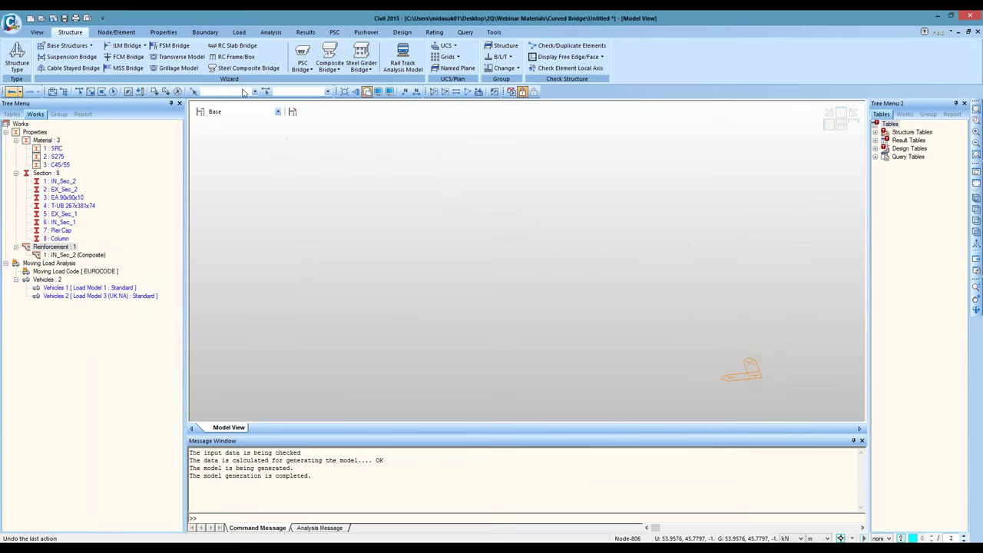
{"action": "left_click", "coordinate": [250, 69]}
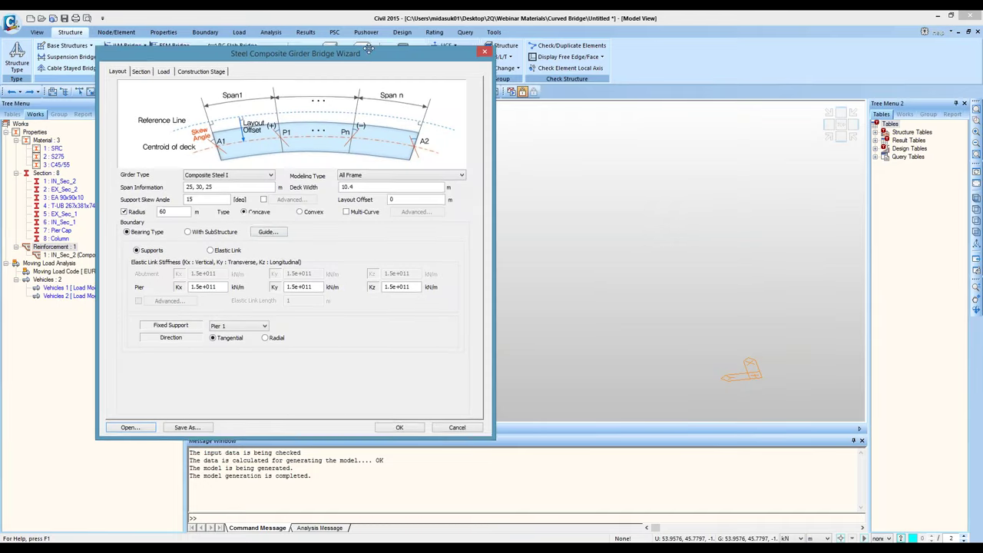
{"action": "left_click", "coordinate": [355, 210]}
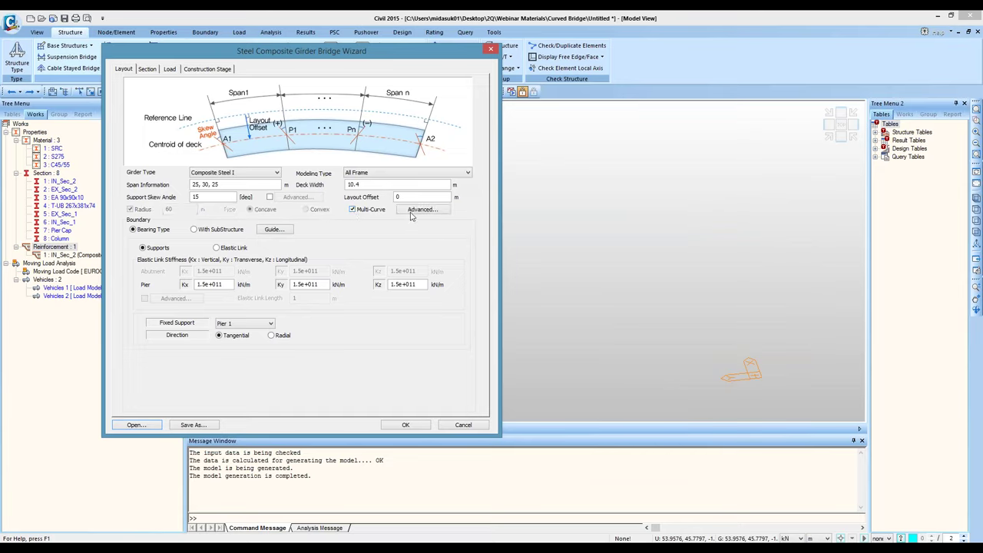
{"action": "left_click", "coordinate": [411, 214]}
{"action": "left_click_drag", "start_coordinate": [338, 133], "coordinate": [690, 135]}
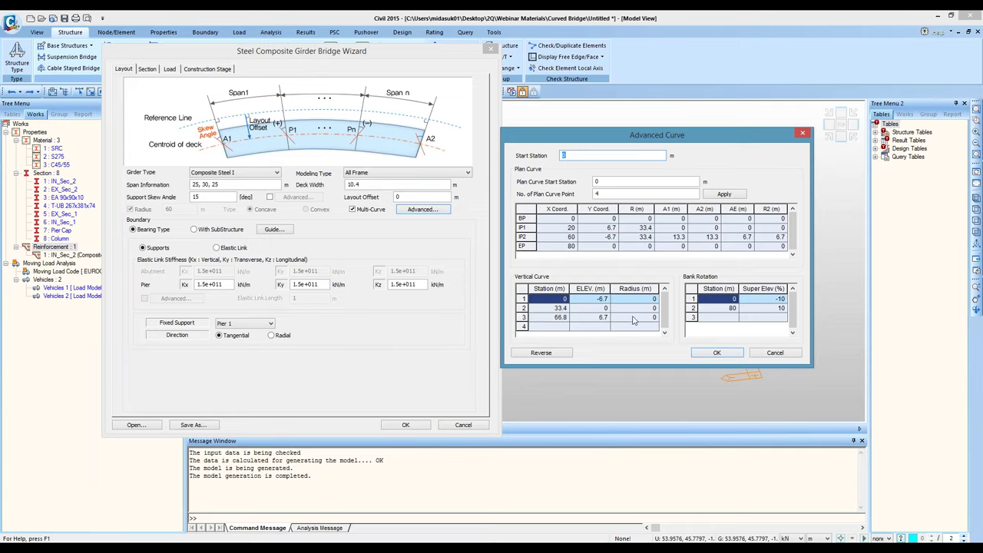
{"action": "left_click", "coordinate": [718, 353]}
{"action": "left_click", "coordinate": [424, 427]}
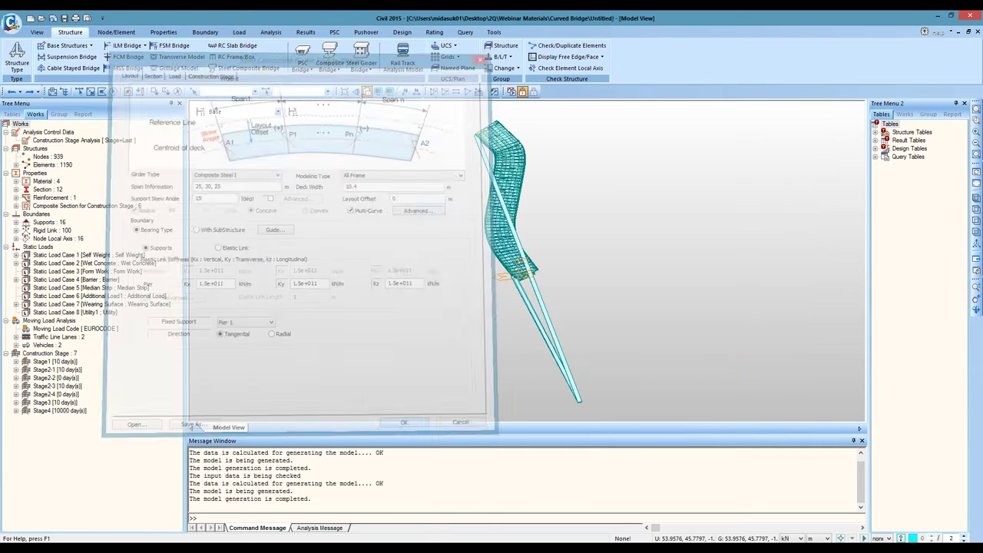
Step: Undo the skewed multi-curve bridge and regenerate it with a support skew angle of 0 degrees
{"action": "key", "text": "ctrl+z"}
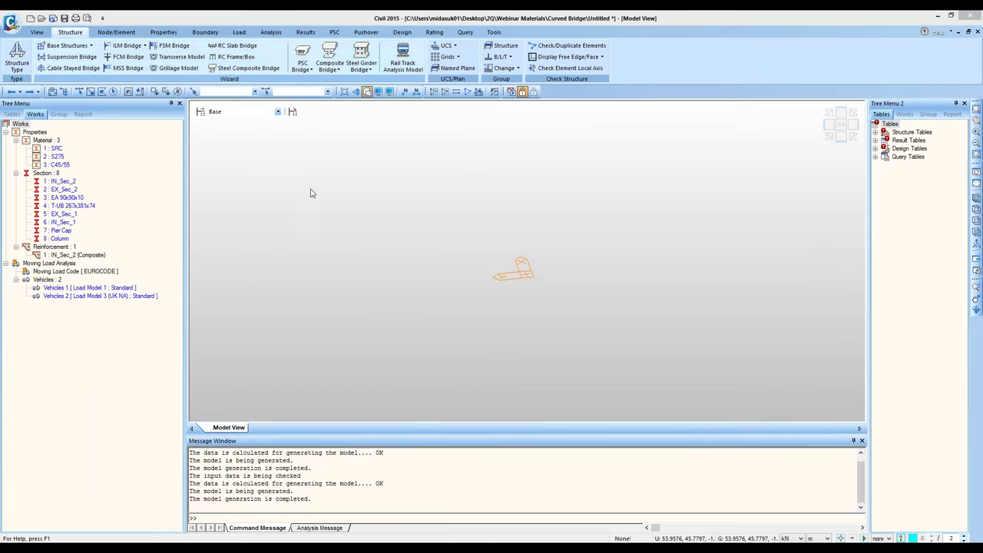
{"action": "double_click", "coordinate": [117, 183]}
{"action": "type", "text": "0"}
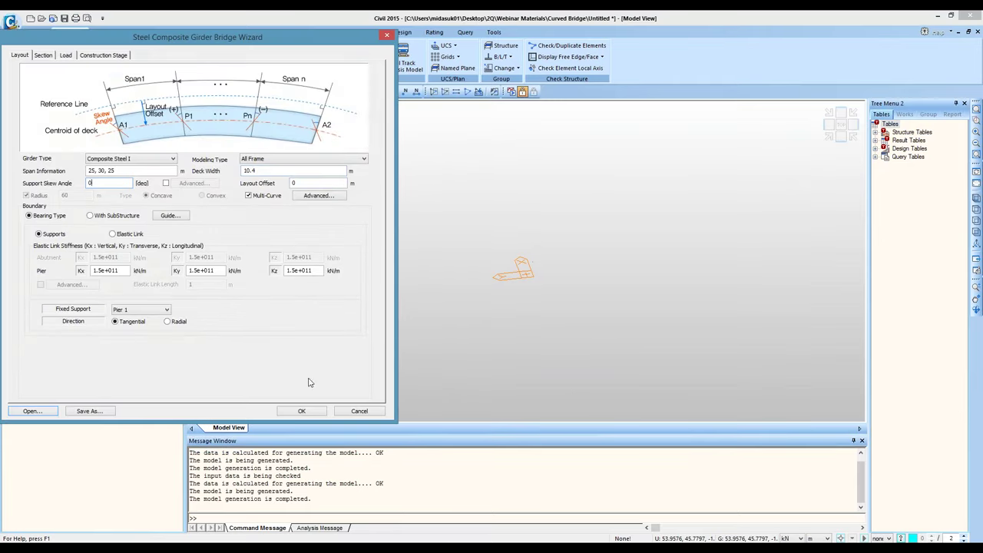
{"action": "left_click", "coordinate": [318, 414]}
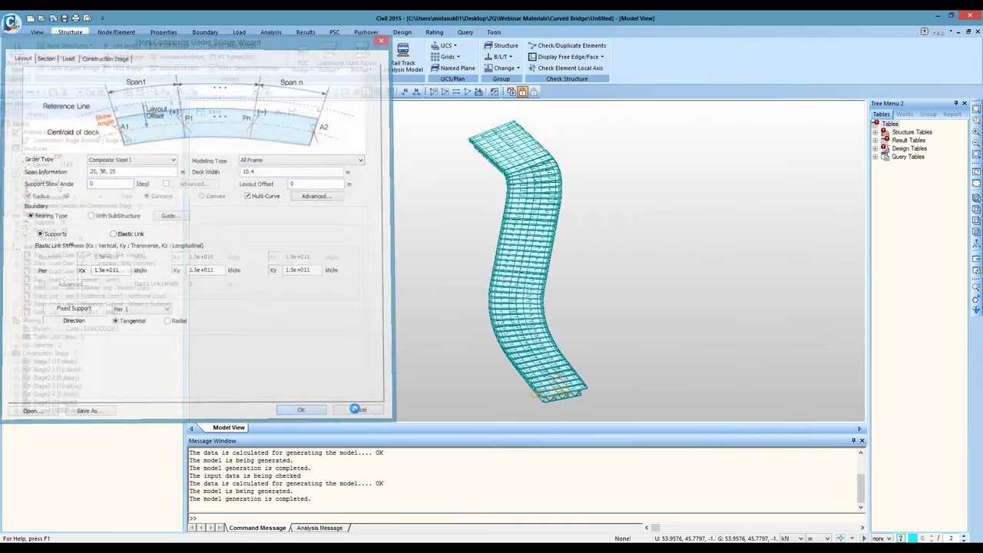
Step: View the S-shaped bridge with its traffic line lanes from several angles, then hide the lanes
{"action": "middle_click_drag", "start_coordinate": [533, 285], "coordinate": [459, 266], "text": "ctrl"}
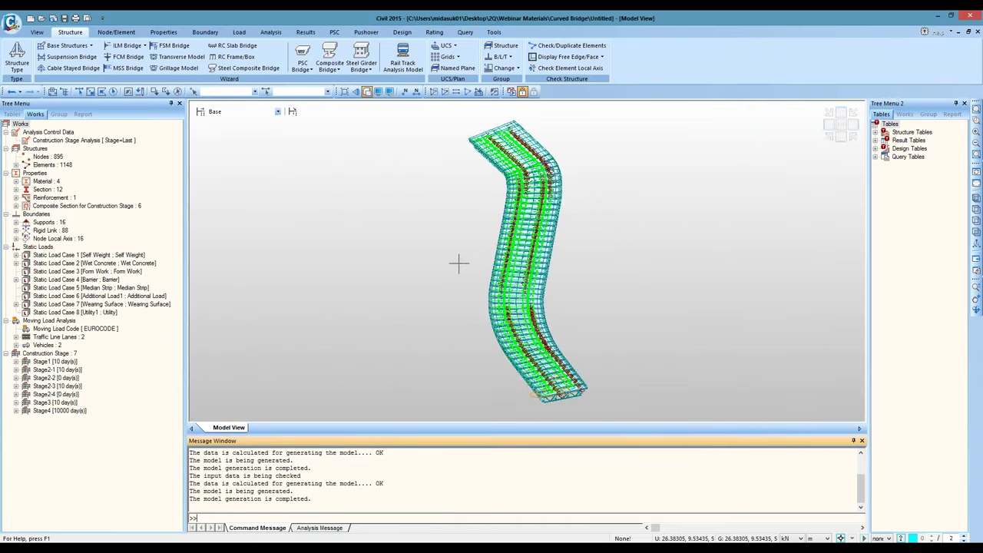
{"action": "middle_click_drag", "start_coordinate": [391, 300], "coordinate": [627, 305], "text": "ctrl"}
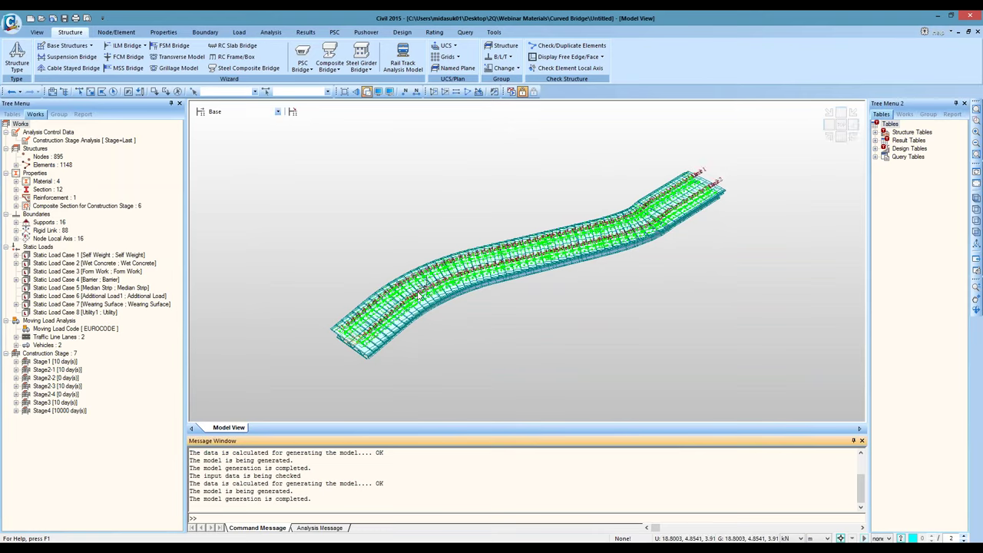
{"action": "middle_click_drag", "start_coordinate": [483, 273], "coordinate": [491, 262], "text": "ctrl"}
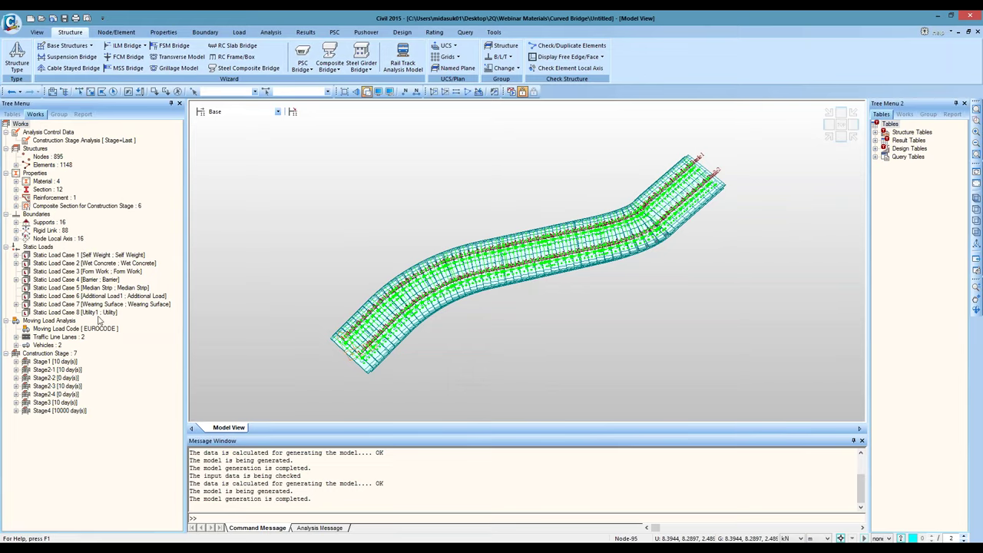
{"action": "right_click", "coordinate": [78, 338]}
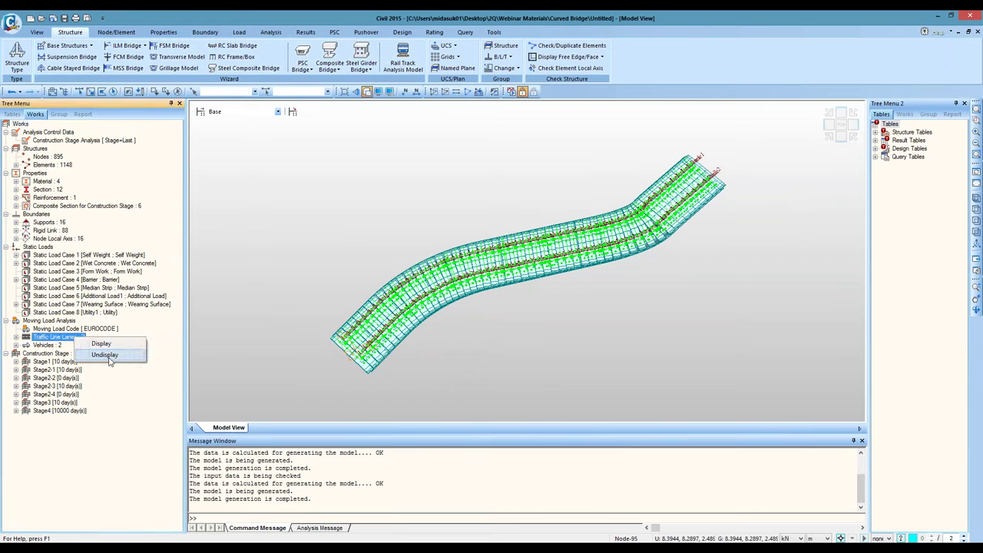
{"action": "left_click", "coordinate": [103, 355]}
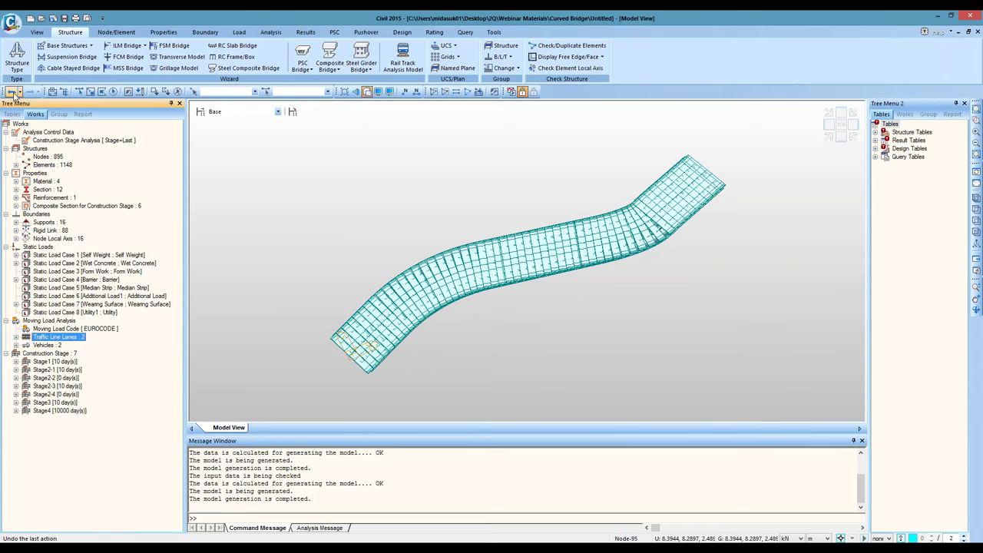
Step: Undo the frame model and regenerate the multi-curve bridge with the modeling type All Plate
{"action": "left_click", "coordinate": [13, 91]}
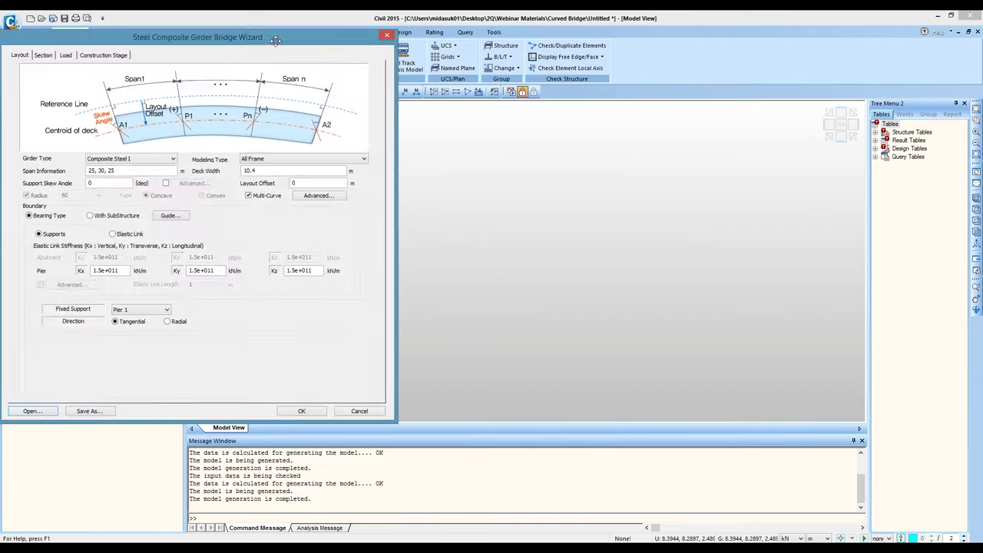
{"action": "left_click_drag", "start_coordinate": [277, 41], "coordinate": [526, 98]}
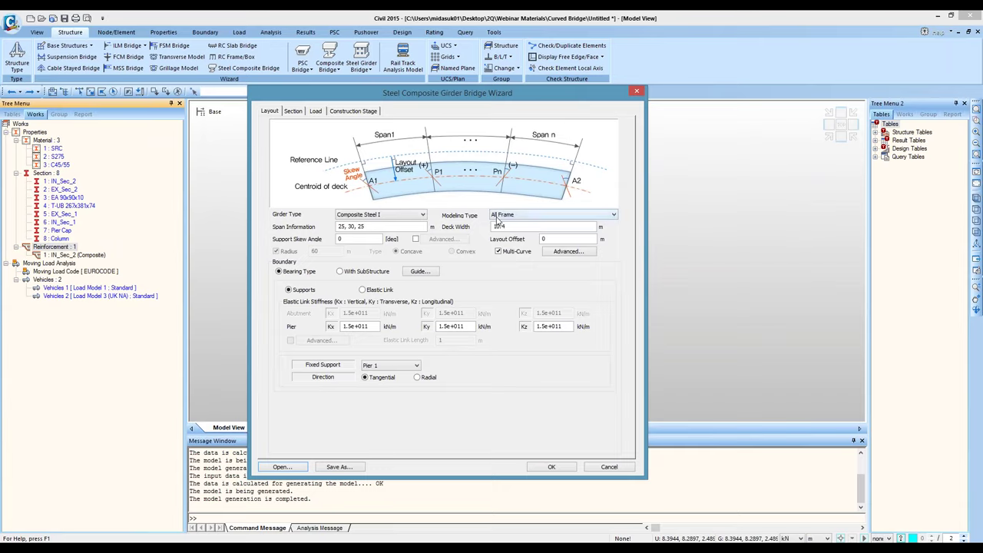
{"action": "left_click", "coordinate": [501, 217]}
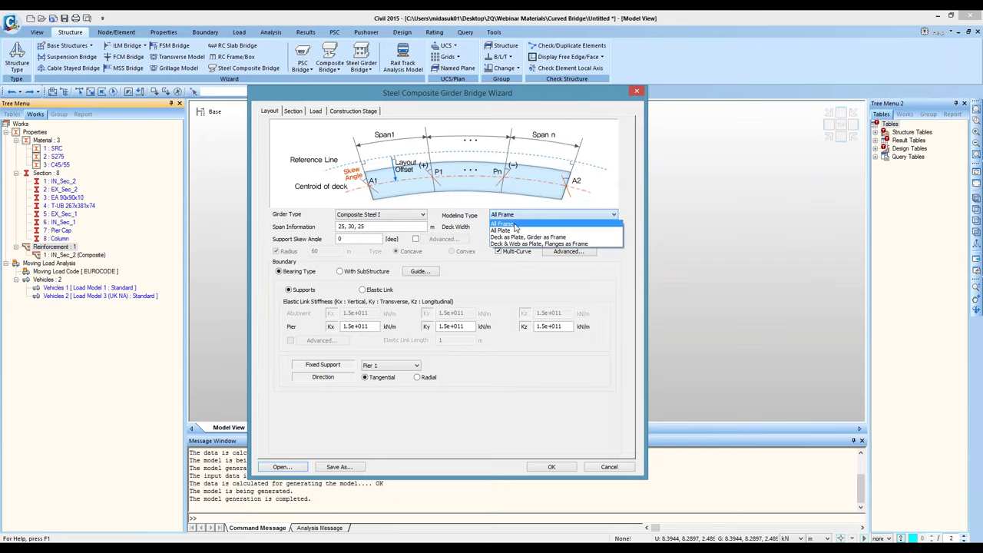
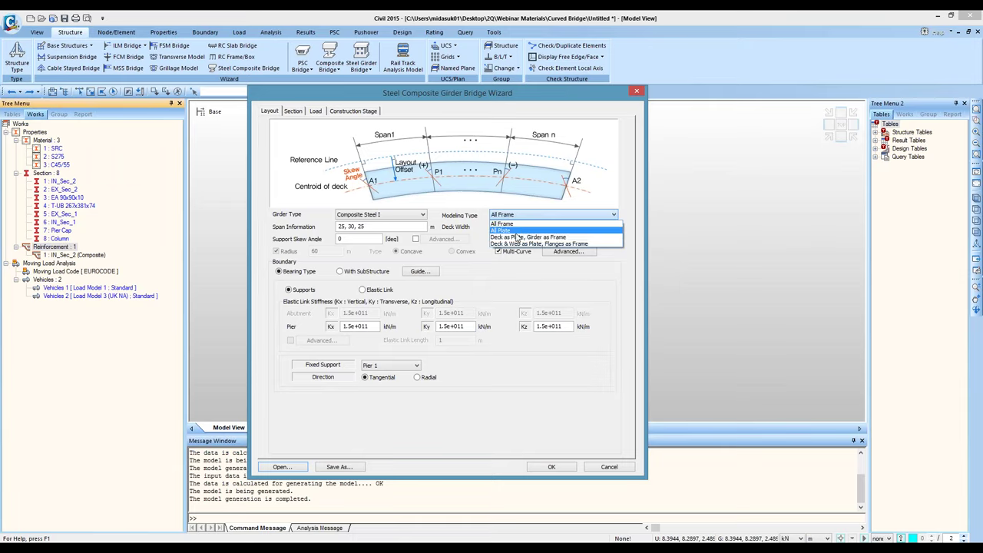
{"action": "left_click", "coordinate": [506, 231]}
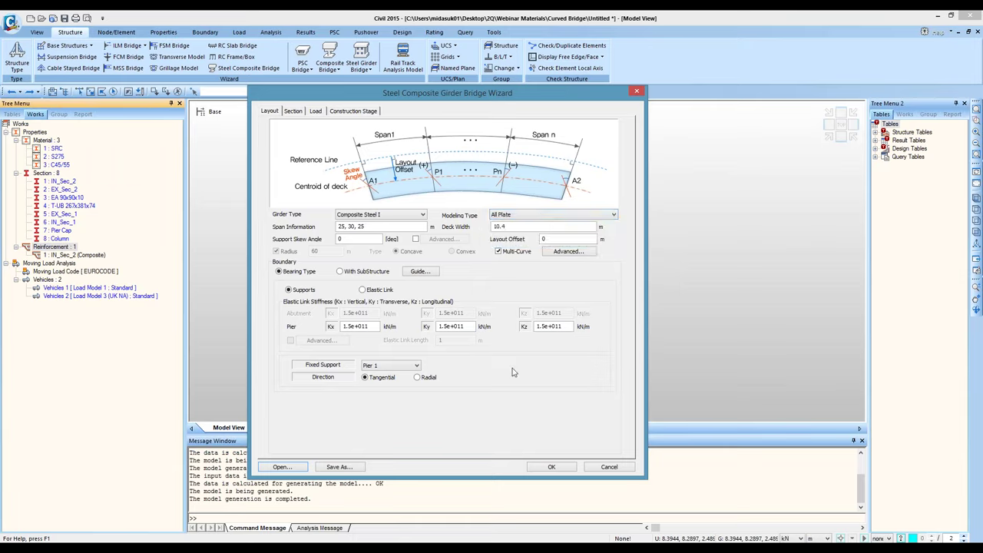
{"action": "left_click", "coordinate": [558, 466]}
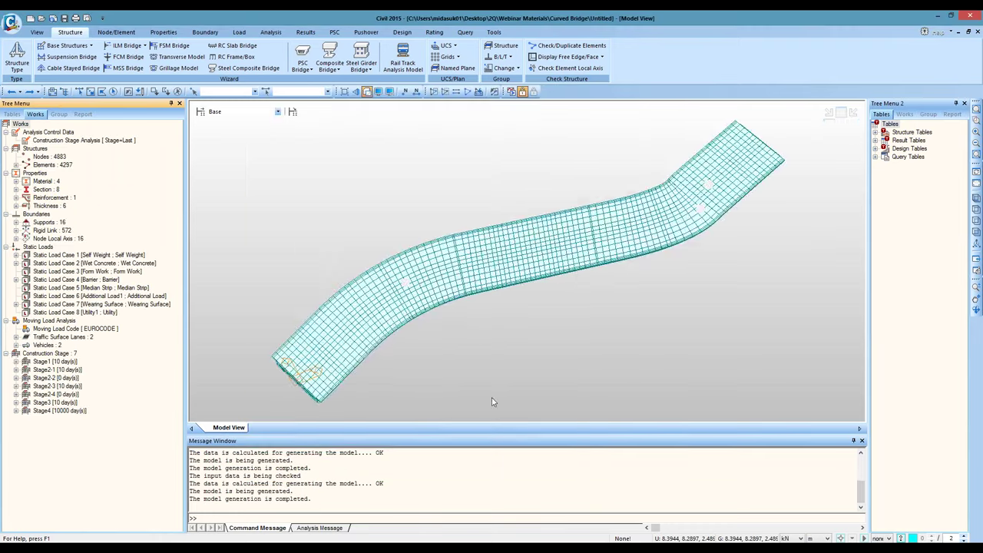
Step: Expand the model's element list and select the truss elements, then the beam elements, to examine where each type is used
{"action": "middle_click_drag", "start_coordinate": [511, 318], "coordinate": [461, 257], "text": "ctrl"}
{"action": "double_click", "coordinate": [51, 165]}
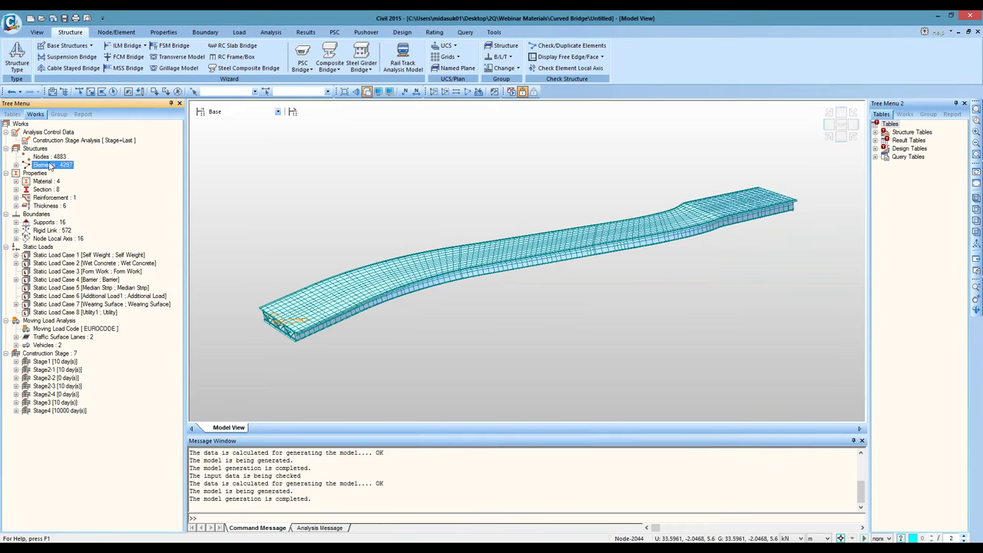
{"action": "double_click", "coordinate": [55, 174]}
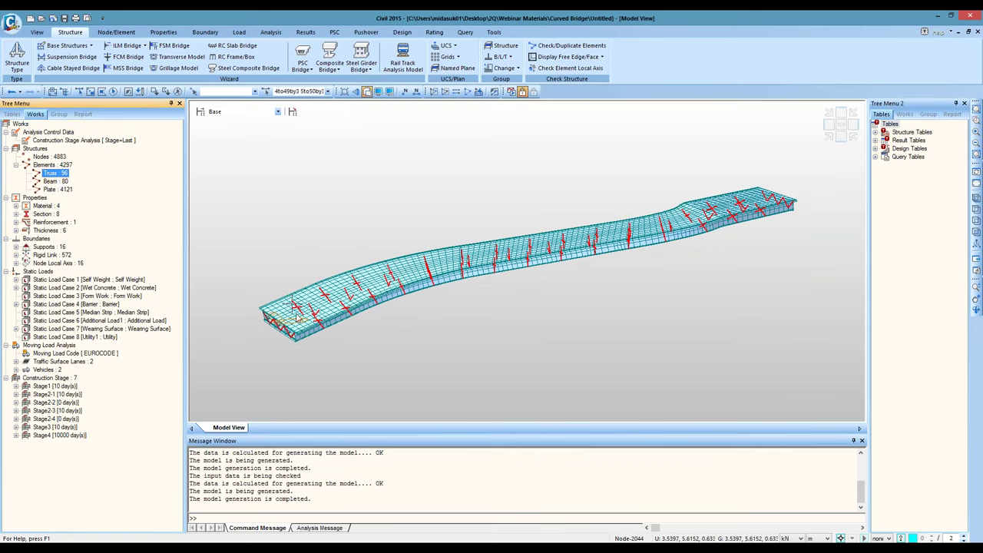
{"action": "double_click", "coordinate": [56, 182]}
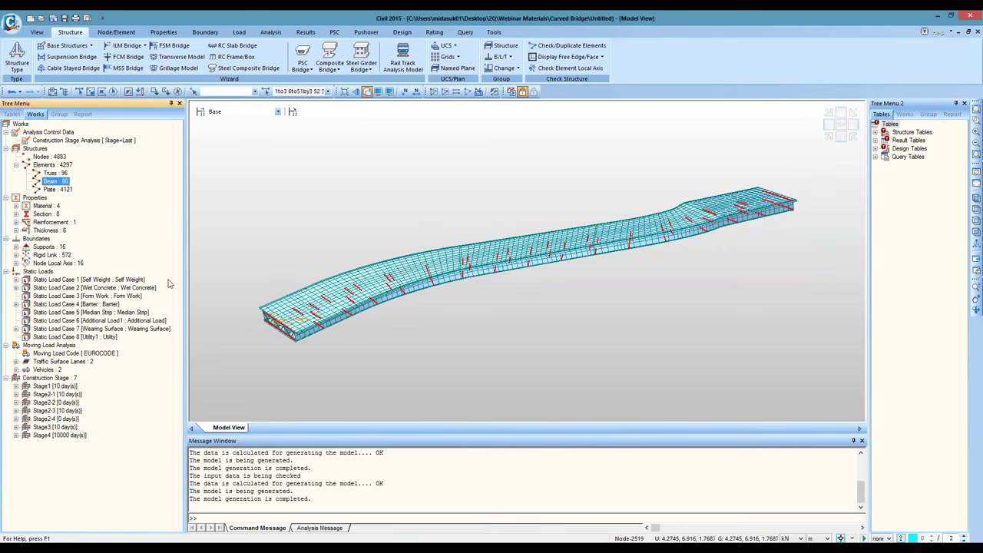
Step: Highlight the plate elements, then select each of the six plate thicknesses in turn to examine where each is used
{"action": "double_click", "coordinate": [56, 189]}
{"action": "middle_click_drag", "start_coordinate": [304, 267], "coordinate": [361, 265], "text": "ctrl"}
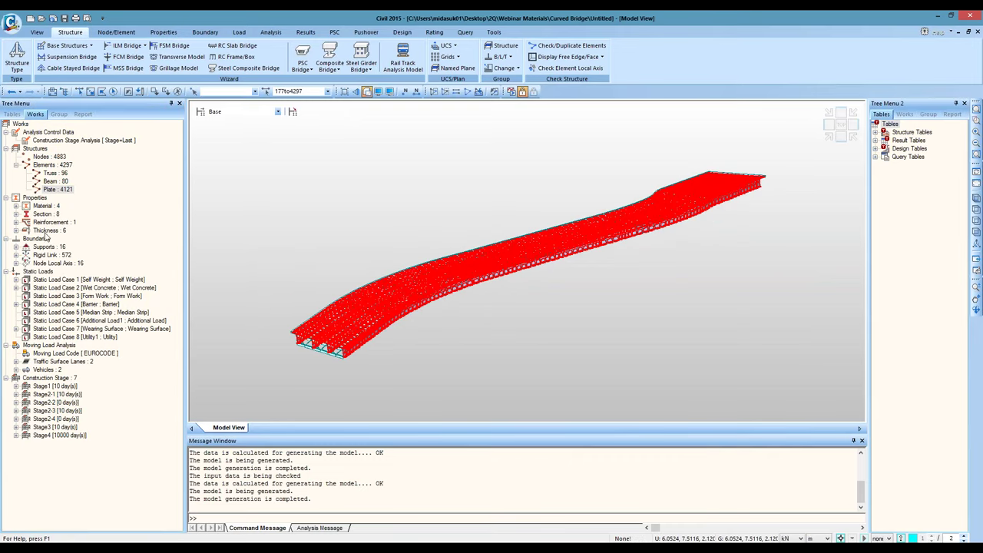
{"action": "left_click", "coordinate": [16, 231]}
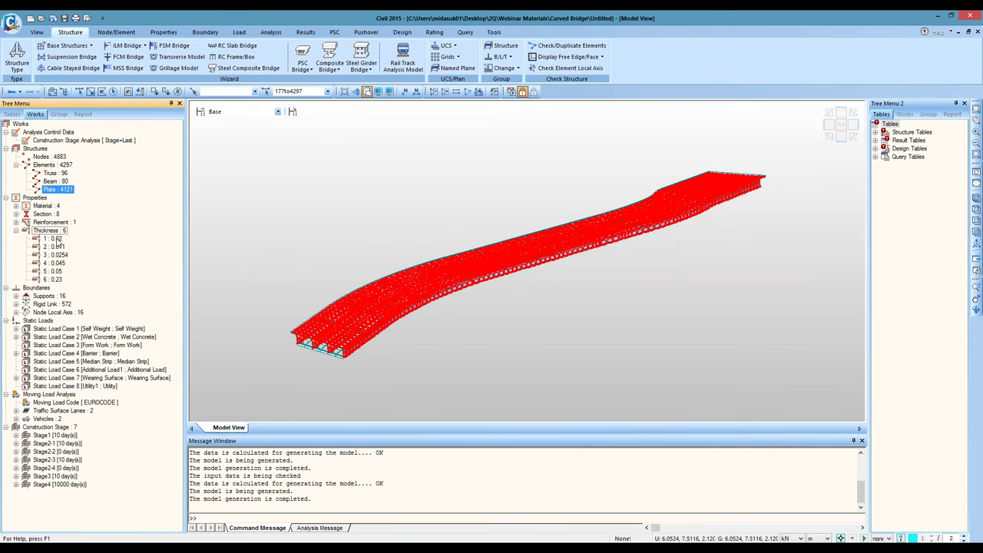
{"action": "left_click", "coordinate": [54, 239]}
{"action": "left_click", "coordinate": [57, 246]}
{"action": "left_click", "coordinate": [60, 255]}
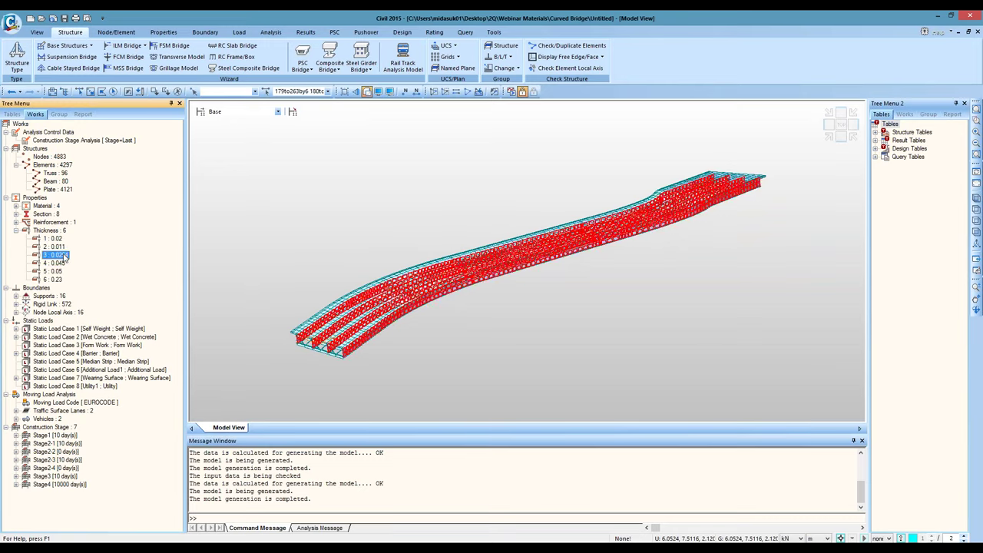
{"action": "left_click", "coordinate": [60, 263]}
{"action": "left_click", "coordinate": [58, 271]}
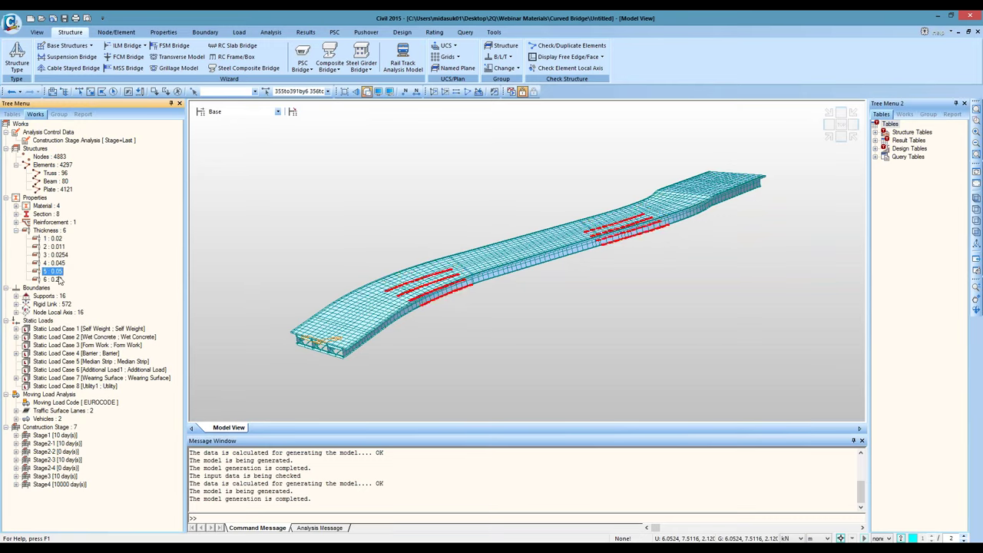
{"action": "left_click", "coordinate": [60, 280]}
Step: Inspect the properties of the 0.23 m plate thickness, cancel without changes and clear the selection
{"action": "right_click", "coordinate": [60, 279]}
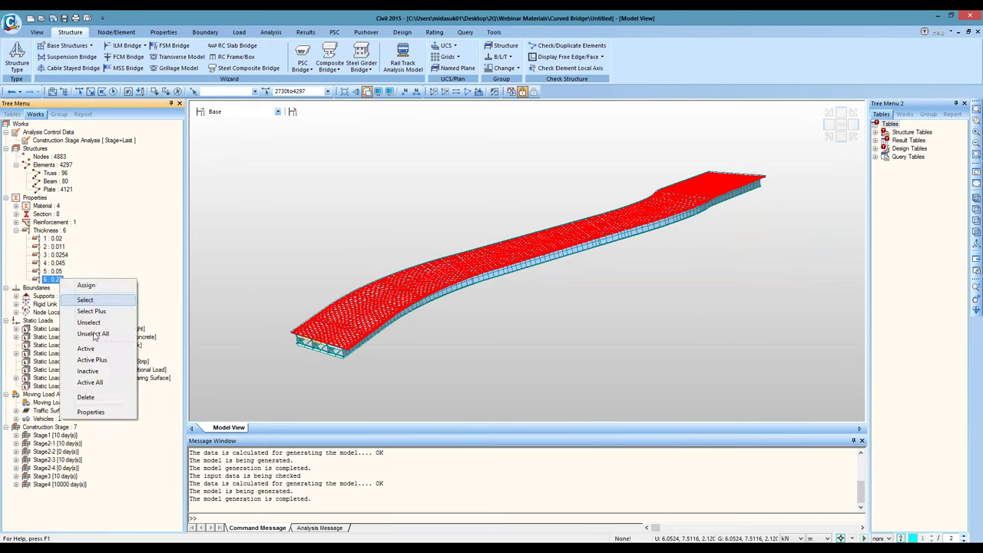
{"action": "left_click", "coordinate": [121, 413]}
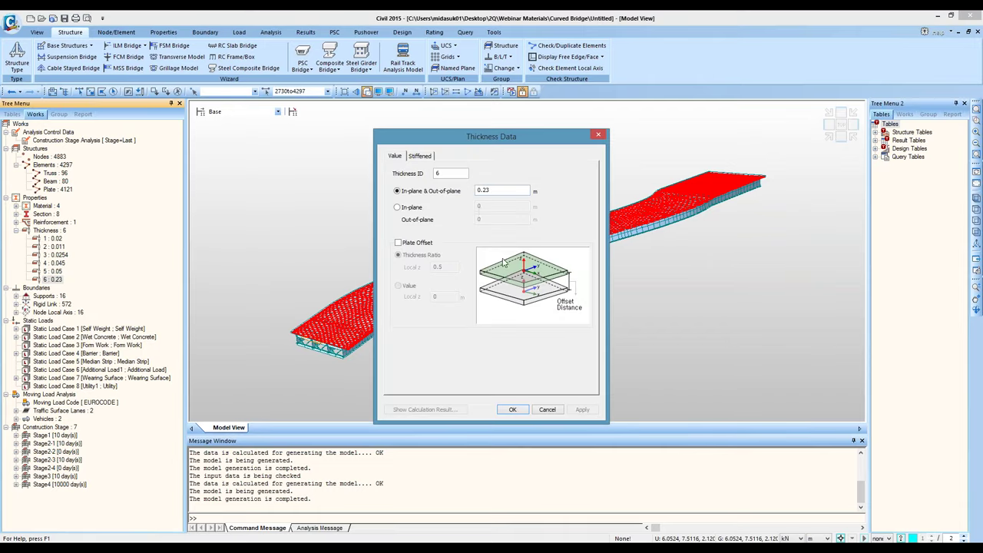
{"action": "left_click", "coordinate": [547, 409]}
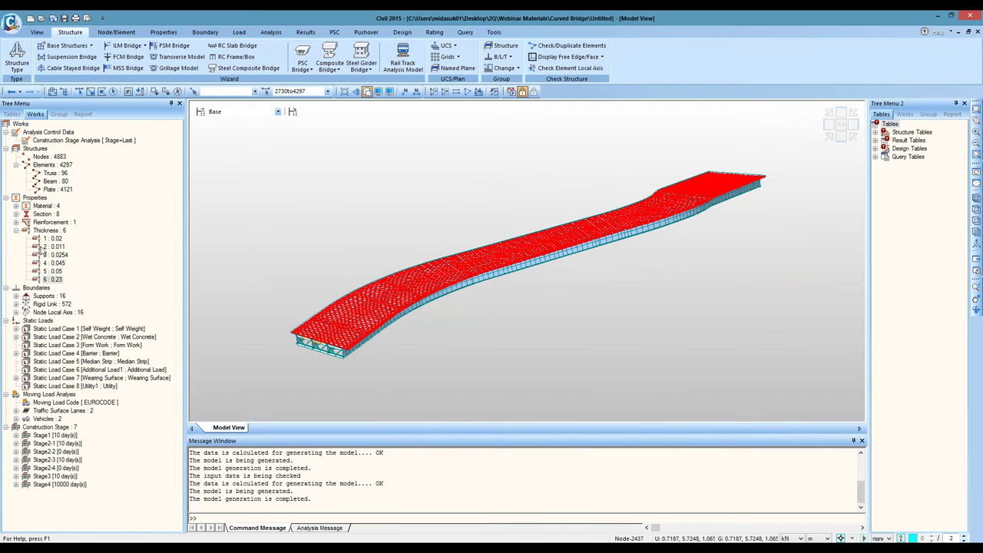
{"action": "left_click", "coordinate": [266, 186]}
Step: Expand the Wet Concrete and Barrier load cases, and display the Barrier pressure loads on the model before hiding them again
{"action": "left_click", "coordinate": [50, 304]}
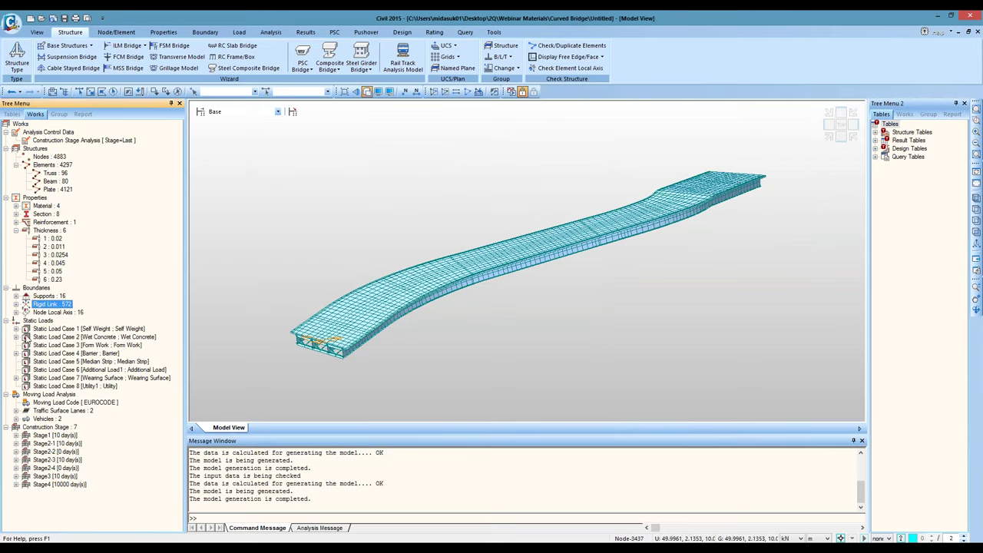
{"action": "double_click", "coordinate": [51, 337]}
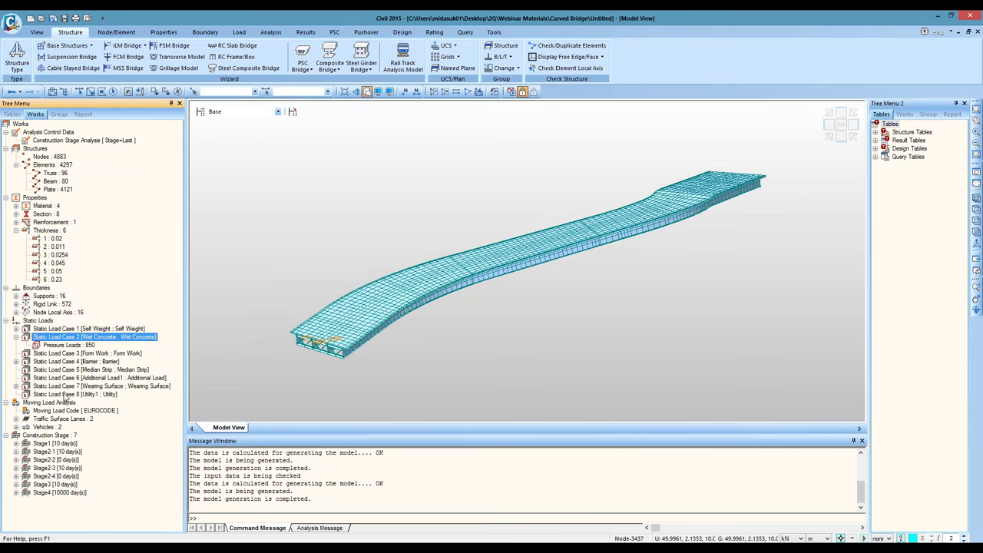
{"action": "double_click", "coordinate": [64, 362]}
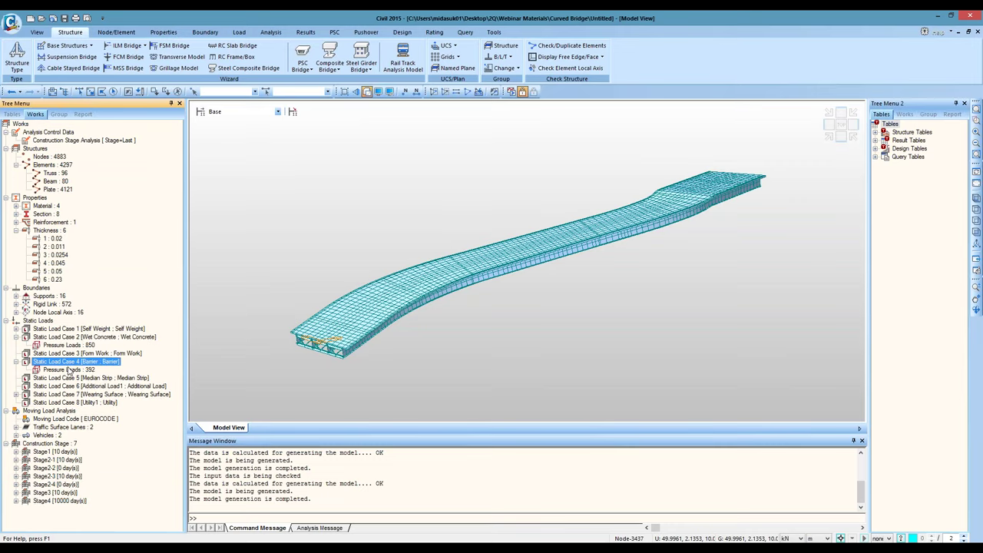
{"action": "right_click", "coordinate": [68, 370]}
{"action": "left_click", "coordinate": [85, 391]}
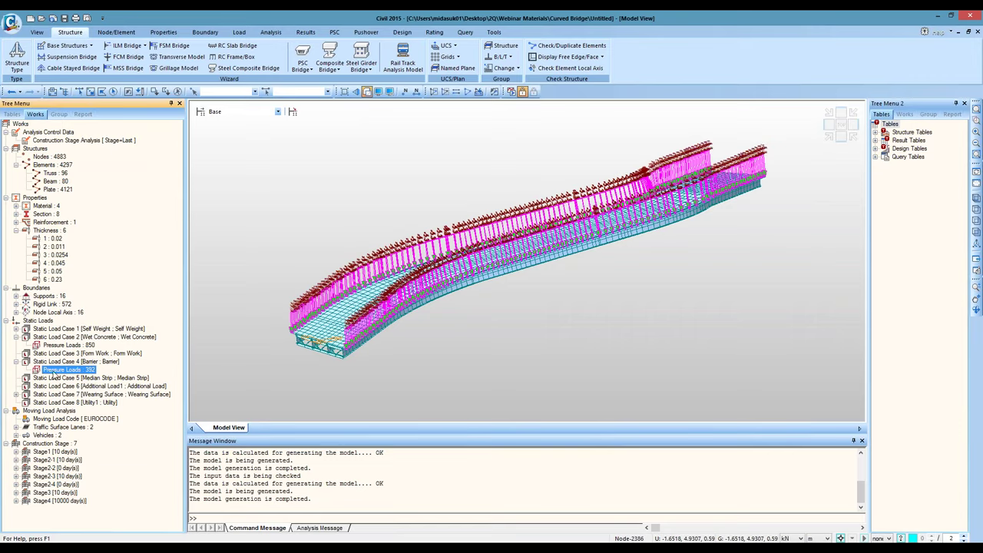
{"action": "right_click", "coordinate": [65, 372]}
{"action": "left_click", "coordinate": [83, 403]}
Step: Display the traffic surface lanes on the all-plate bridge and view them from several angles
{"action": "left_click", "coordinate": [66, 427]}
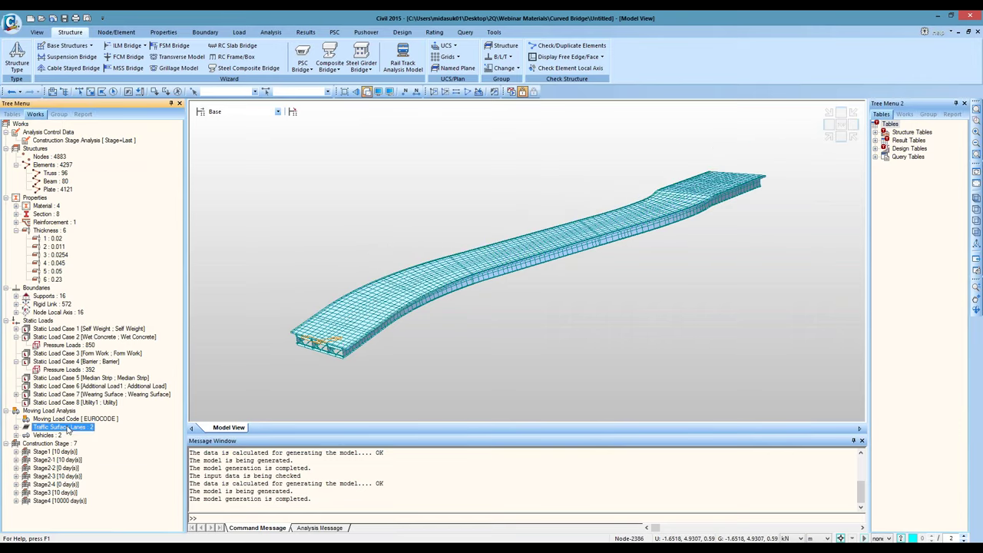
{"action": "right_click", "coordinate": [68, 431]}
{"action": "left_click", "coordinate": [92, 434]}
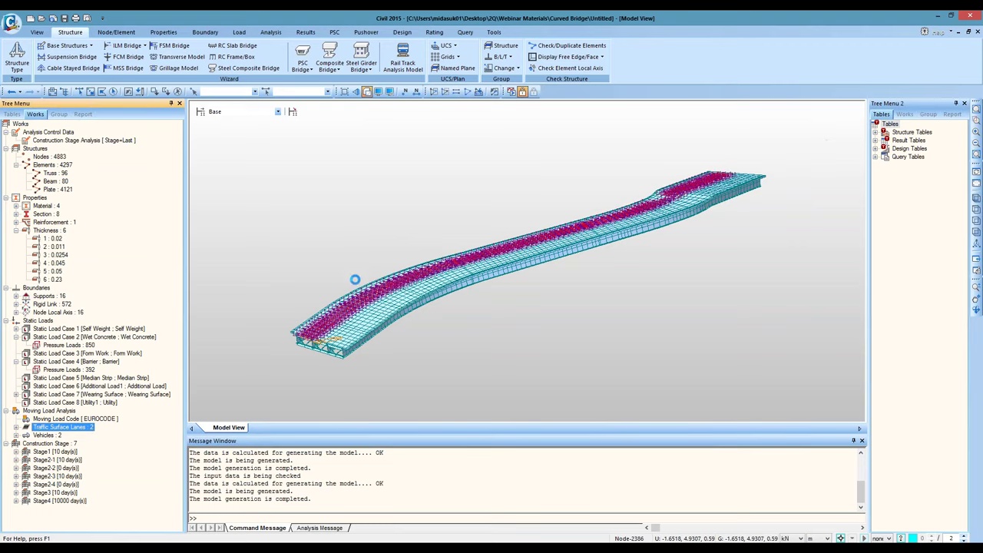
{"action": "middle_click_drag", "start_coordinate": [392, 263], "coordinate": [369, 292], "text": "ctrl"}
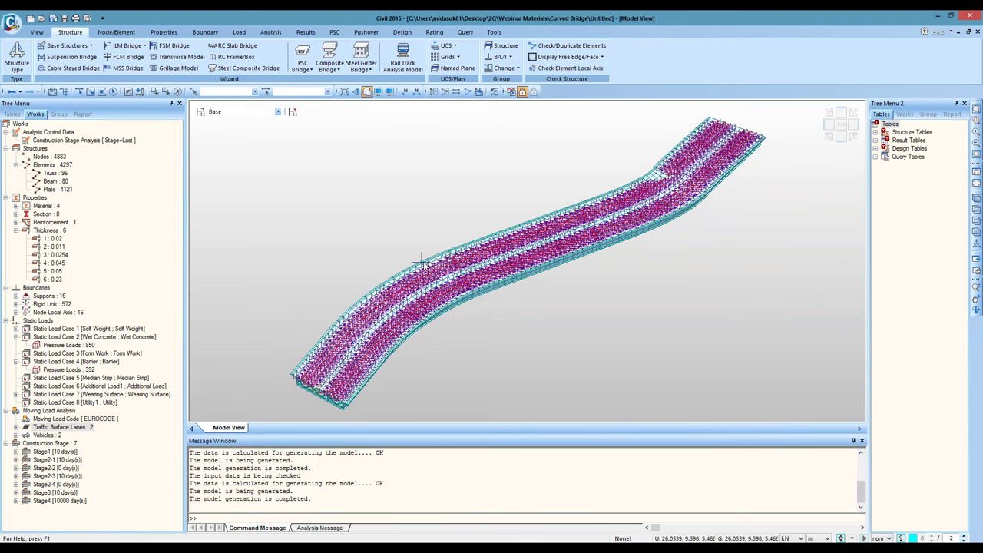
{"action": "middle_click_drag", "start_coordinate": [418, 264], "coordinate": [384, 242], "text": "ctrl"}
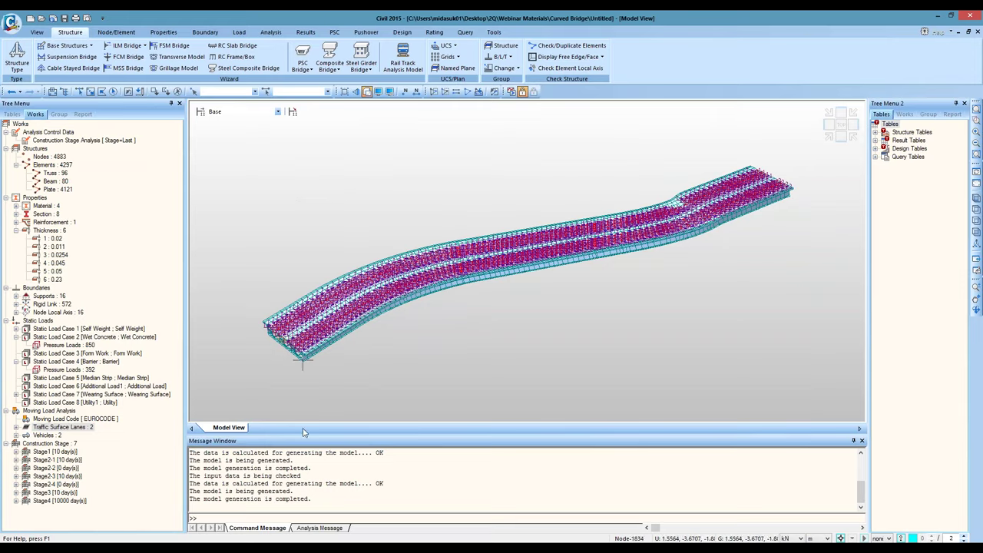
Step: Reopen the Steel Composite Girder Bridge Wizard to review its layout settings, and cancel it without changes
{"action": "left_click", "coordinate": [249, 69]}
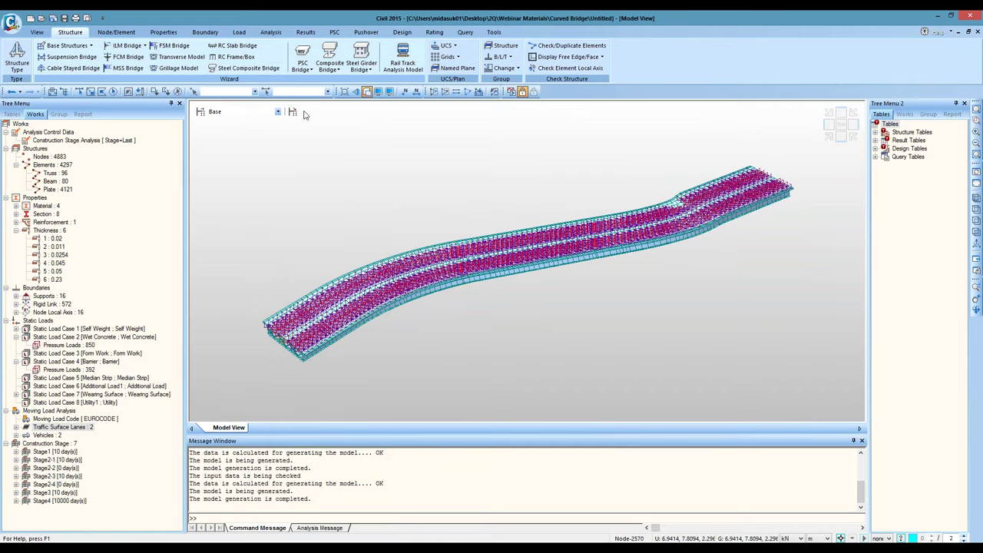
{"action": "left_click_drag", "start_coordinate": [305, 40], "coordinate": [479, 66]}
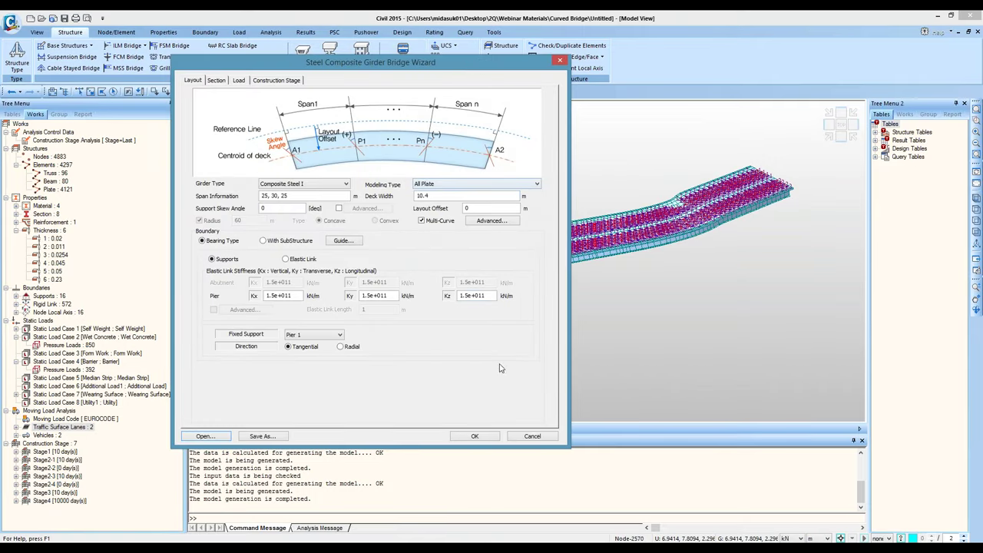
{"action": "left_click", "coordinate": [533, 436]}
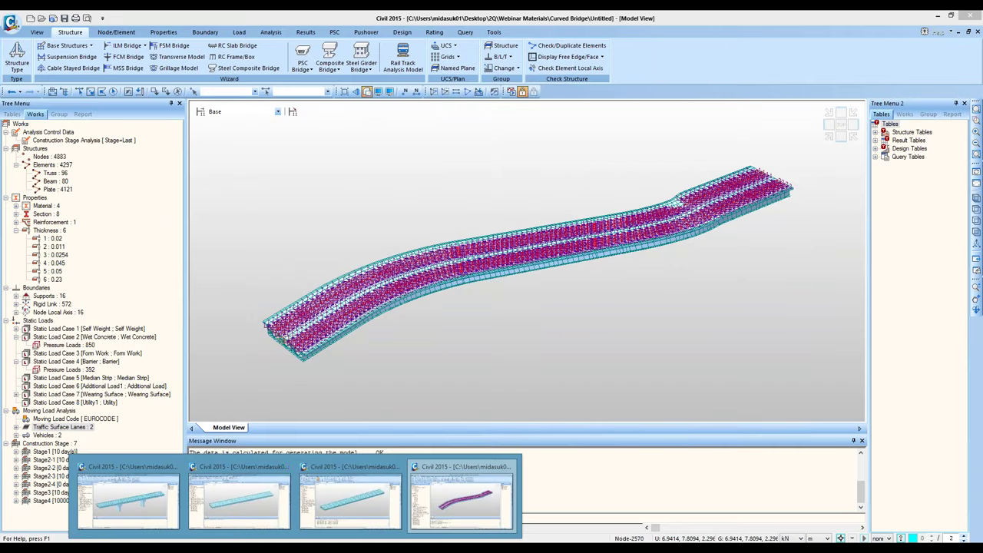
Step: Switch to the already open All Frame new model and set its displayed construction stage to Stage1
{"action": "left_click", "coordinate": [148, 499]}
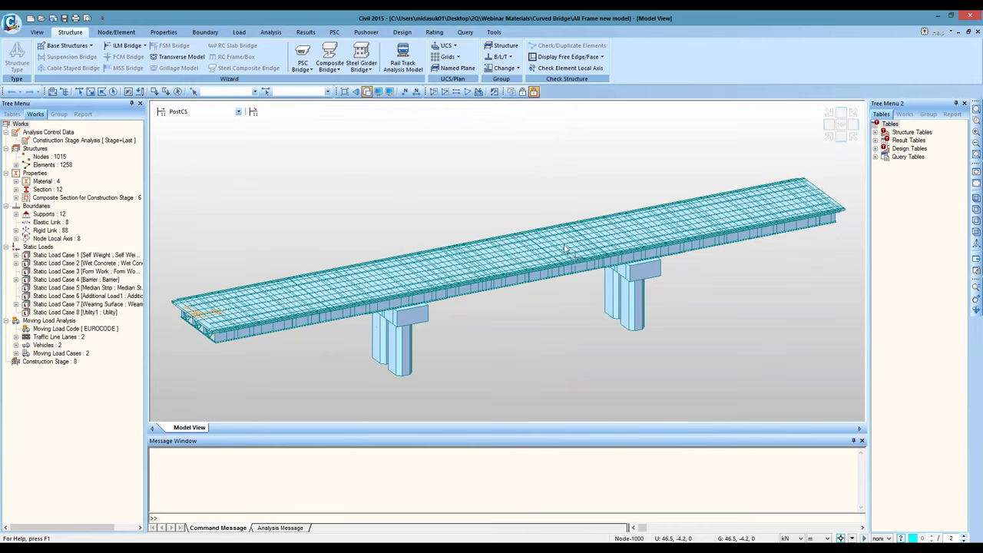
{"action": "middle_click_drag", "start_coordinate": [565, 248], "coordinate": [522, 231], "text": "ctrl"}
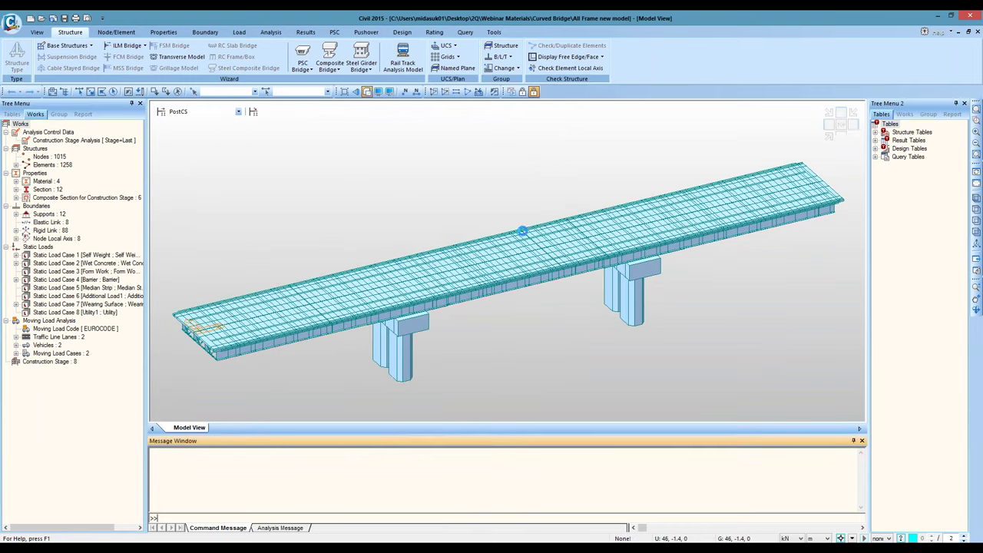
{"action": "left_click", "coordinate": [305, 32]}
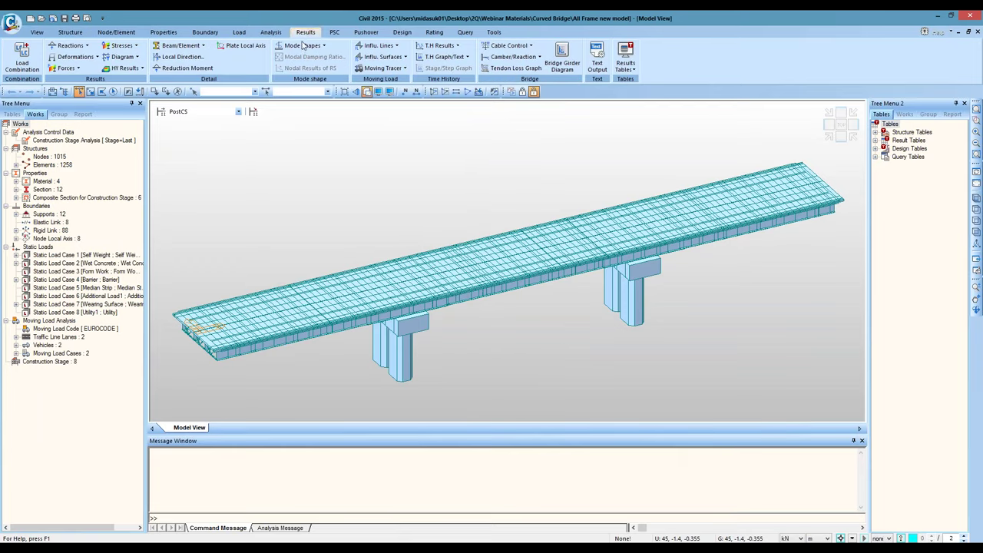
{"action": "left_click", "coordinate": [227, 114]}
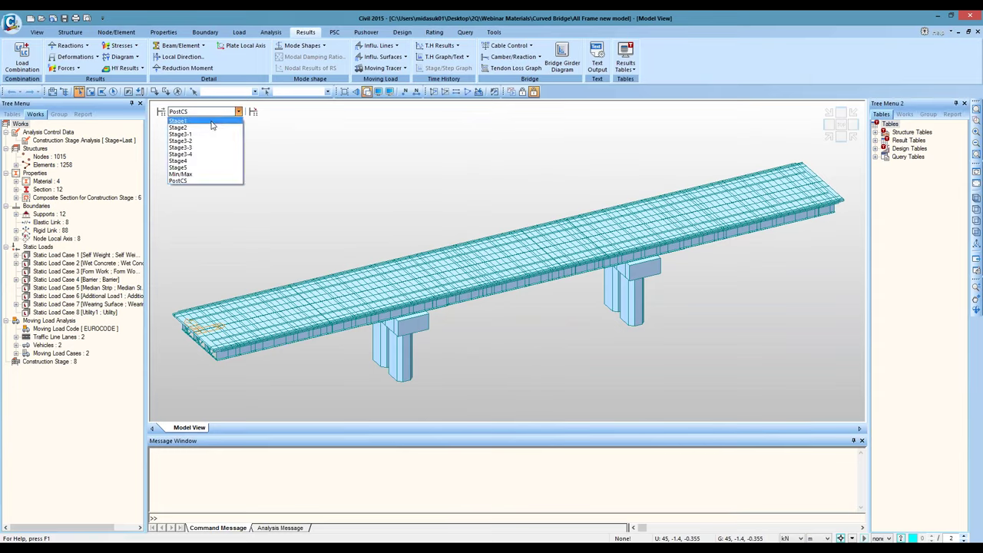
{"action": "left_click", "coordinate": [208, 123]}
Step: Display the FZ reaction forces for CS: Dead Load at the last step, with values and legend
{"action": "left_click", "coordinate": [86, 46]}
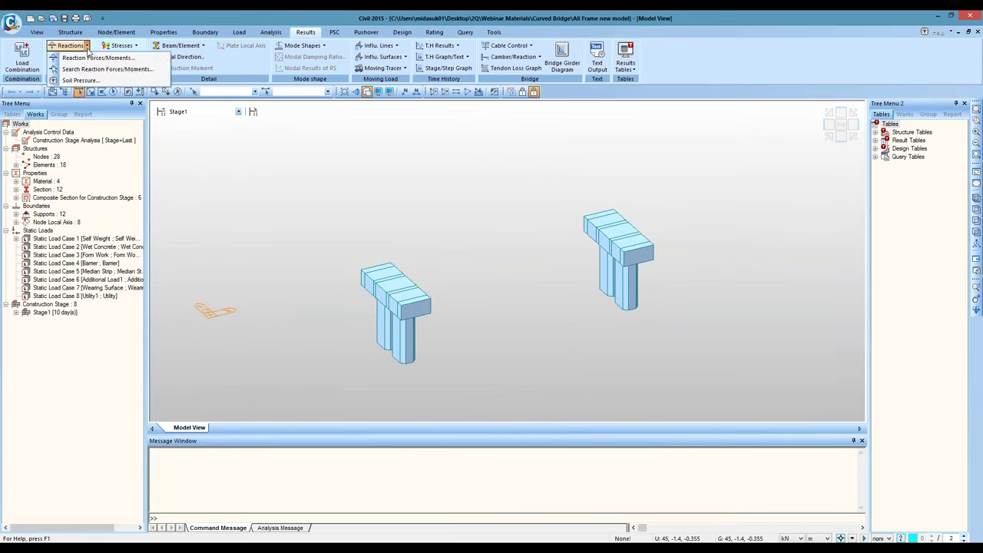
{"action": "left_click", "coordinate": [88, 58]}
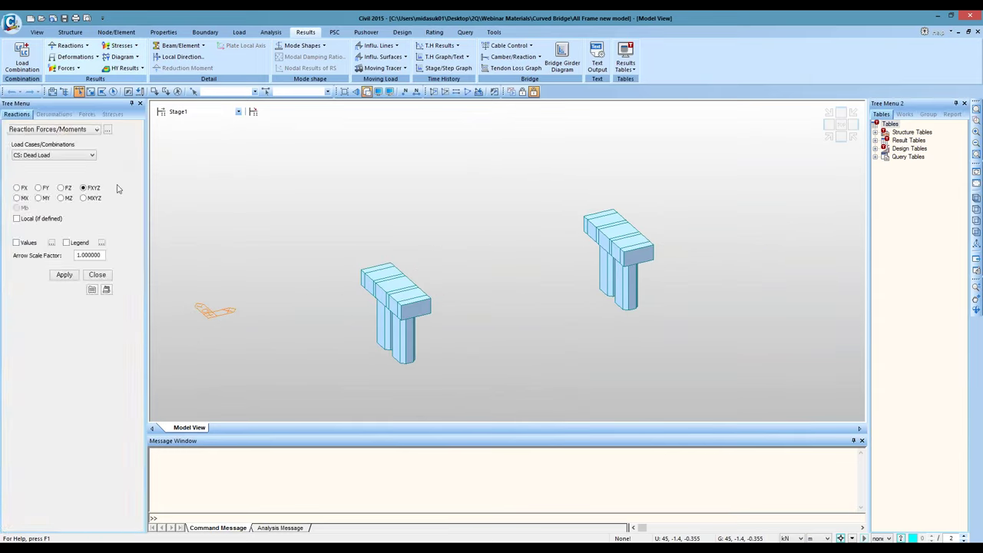
{"action": "left_click", "coordinate": [17, 243]}
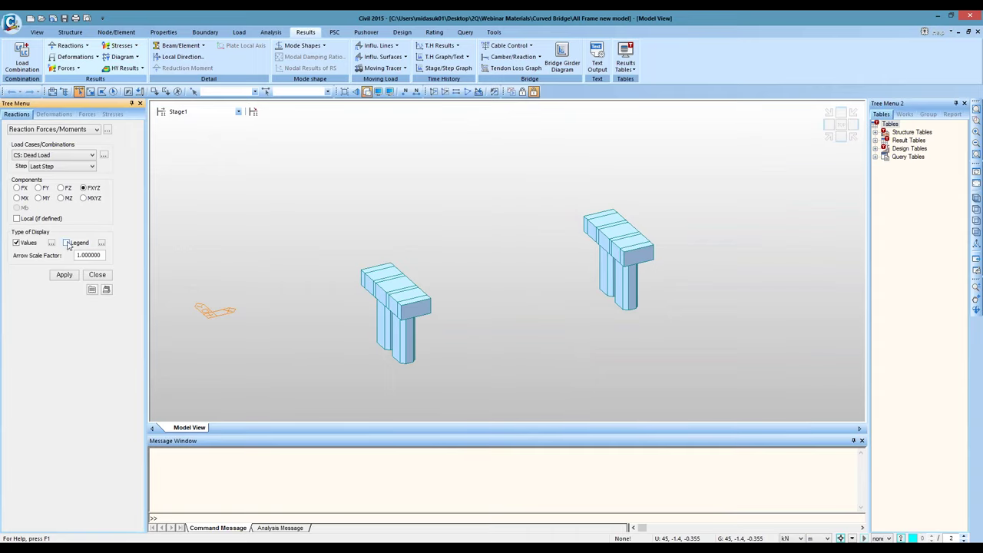
{"action": "left_click", "coordinate": [66, 243]}
{"action": "left_click", "coordinate": [65, 278]}
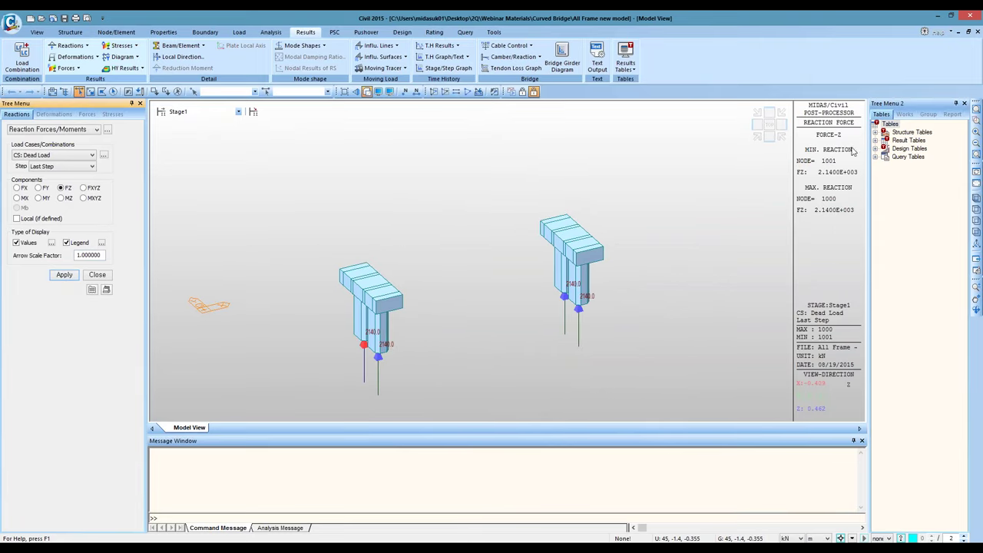
Step: Step through the construction stages from Stage2 to Stage3-4 to compare the dead load reactions
{"action": "left_click", "coordinate": [216, 112]}
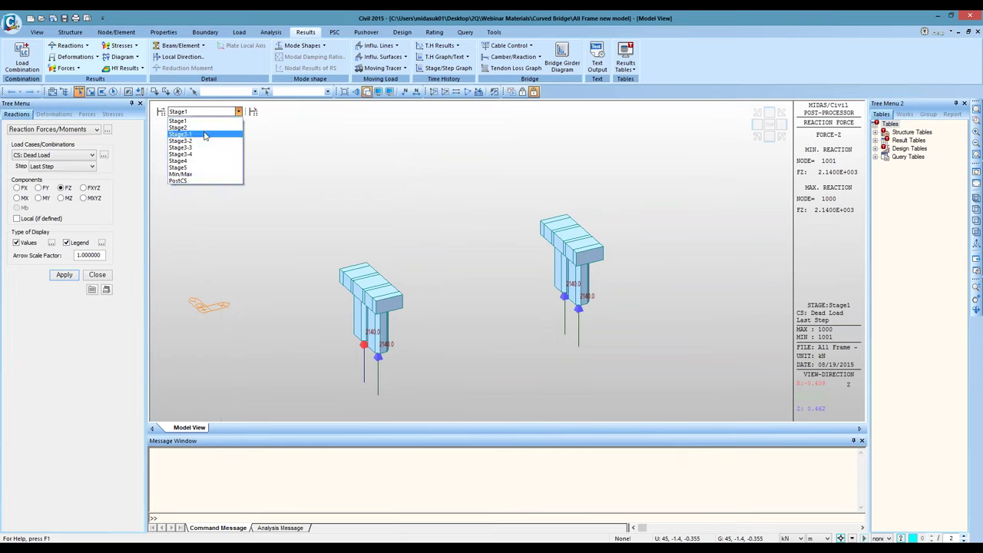
{"action": "left_click", "coordinate": [214, 126]}
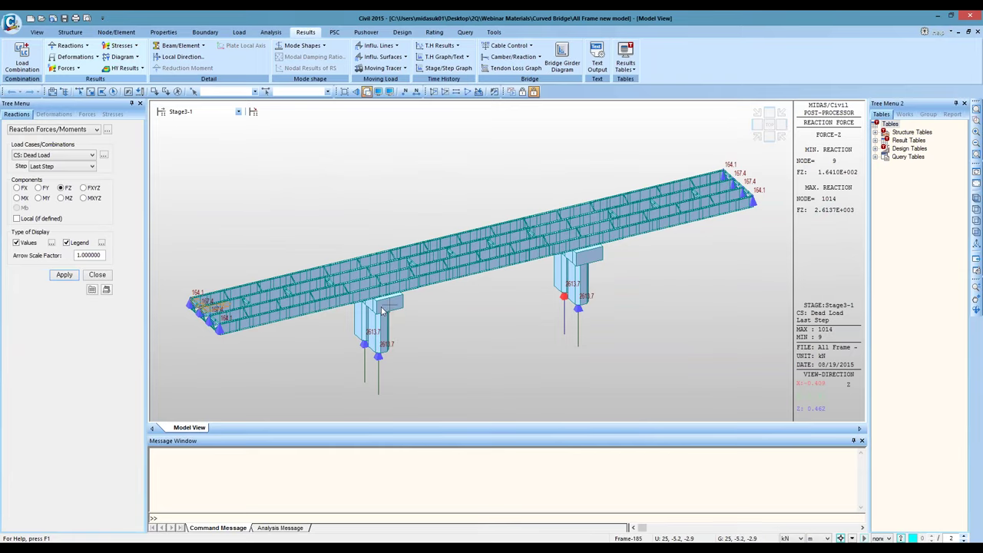
{"action": "key", "text": "Down"}
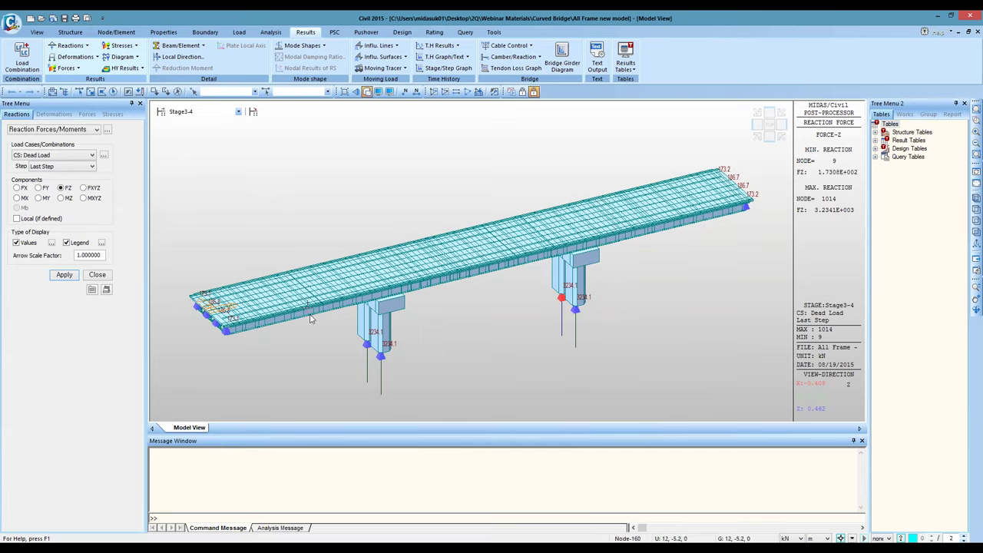
Step: Tabulate the Dead Load(CS) reactions for Stage1 to Stage3-4, examine the reaction summation, and close the table
{"action": "left_click", "coordinate": [107, 129]}
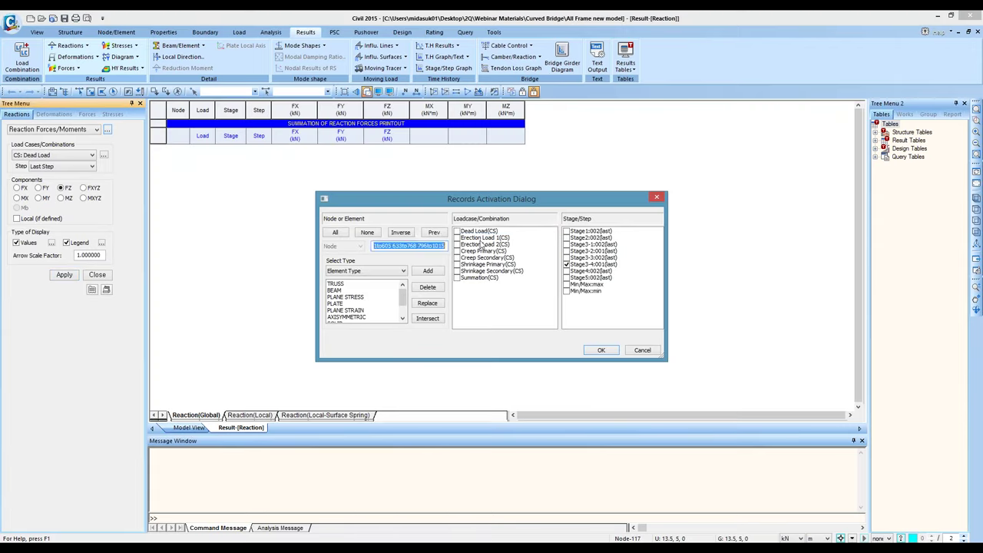
{"action": "left_click", "coordinate": [458, 232]}
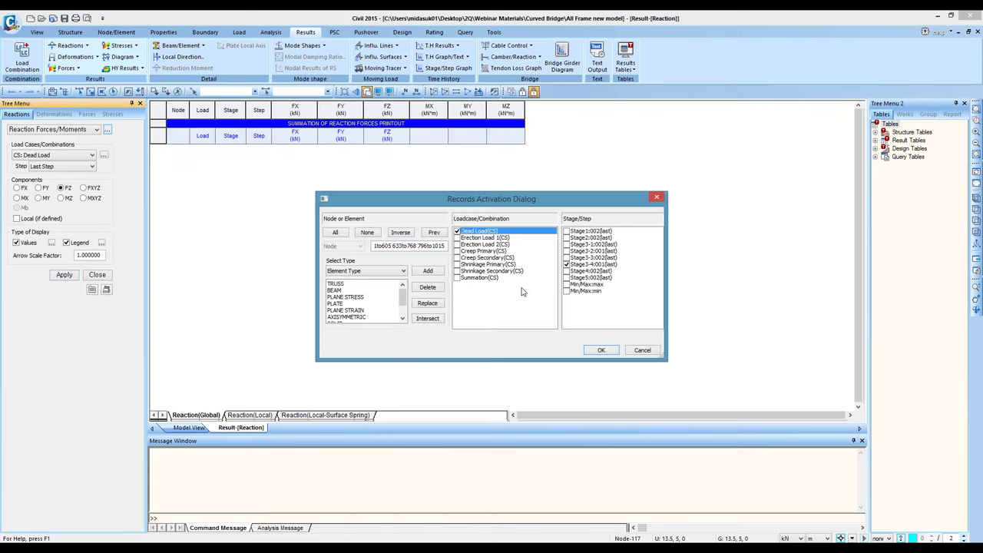
{"action": "left_click_drag", "start_coordinate": [569, 233], "coordinate": [570, 269]}
{"action": "left_click", "coordinate": [567, 265]}
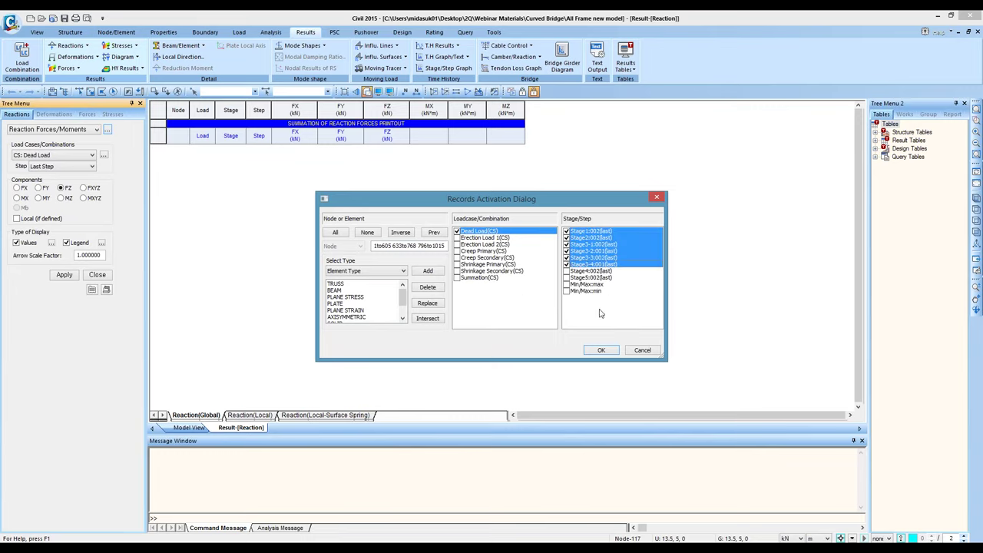
{"action": "left_click", "coordinate": [600, 350]}
{"action": "left_click_drag", "start_coordinate": [859, 172], "coordinate": [852, 327]}
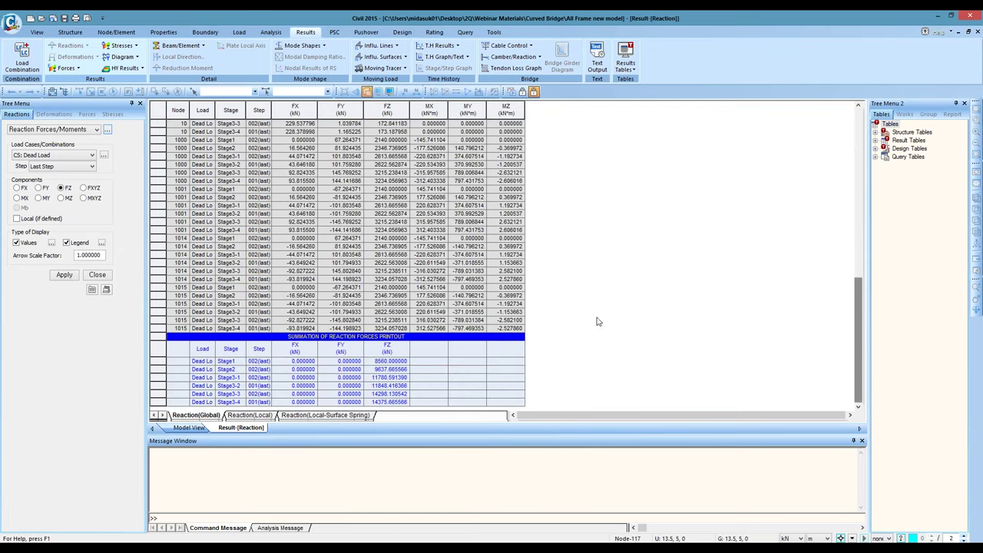
{"action": "right_click", "coordinate": [234, 432]}
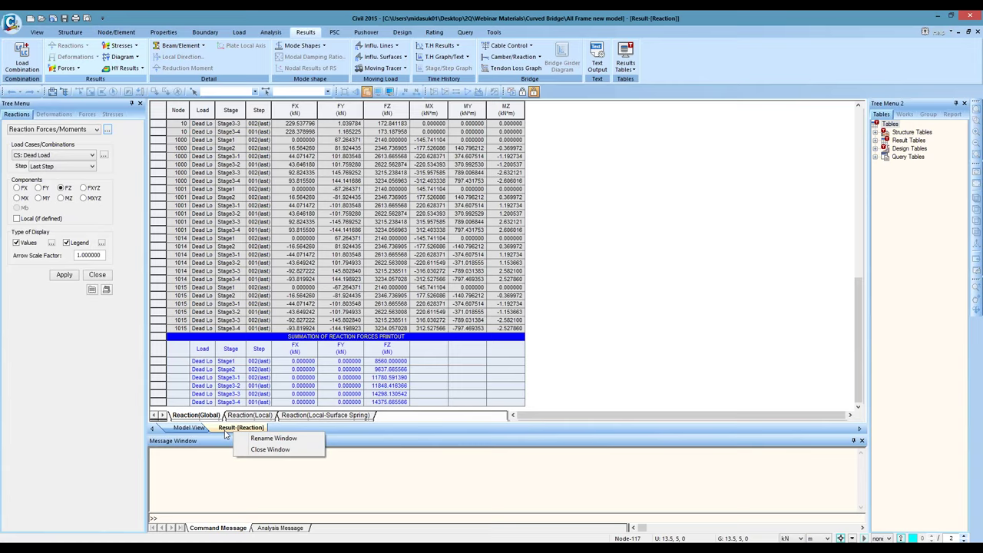
{"action": "left_click", "coordinate": [269, 450]}
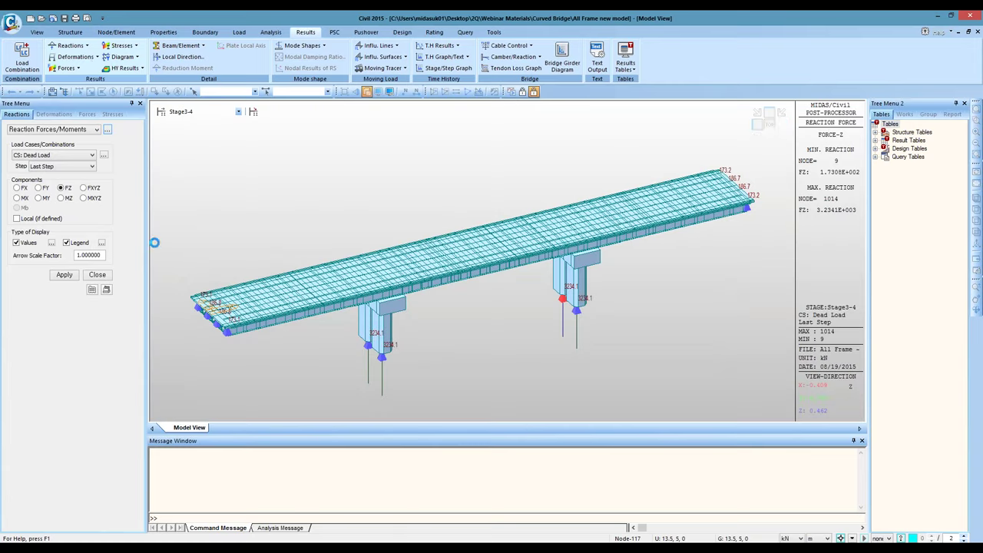
Step: Display the Stage1 displacement contour for CS: Dead Load with deformed shape and Stage/Step Real Displ., without values
{"action": "left_click", "coordinate": [84, 58]}
{"action": "left_click", "coordinate": [91, 81]}
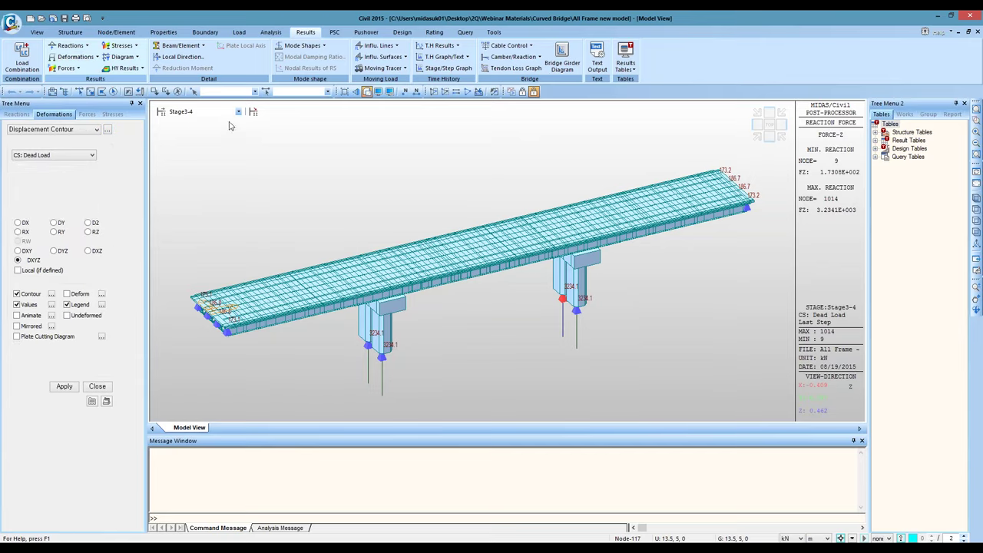
{"action": "left_click", "coordinate": [238, 111]}
{"action": "left_click", "coordinate": [225, 122]}
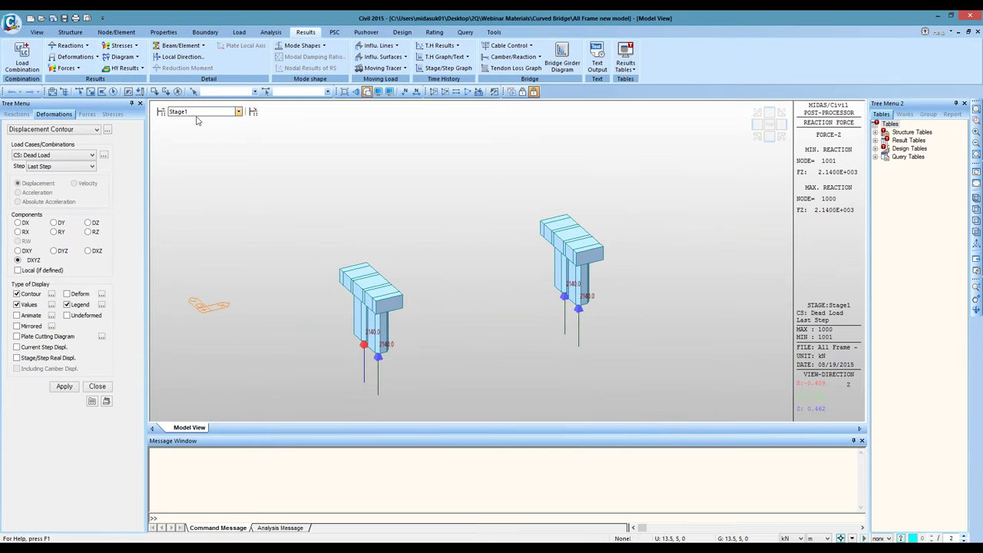
{"action": "left_click", "coordinate": [77, 296]}
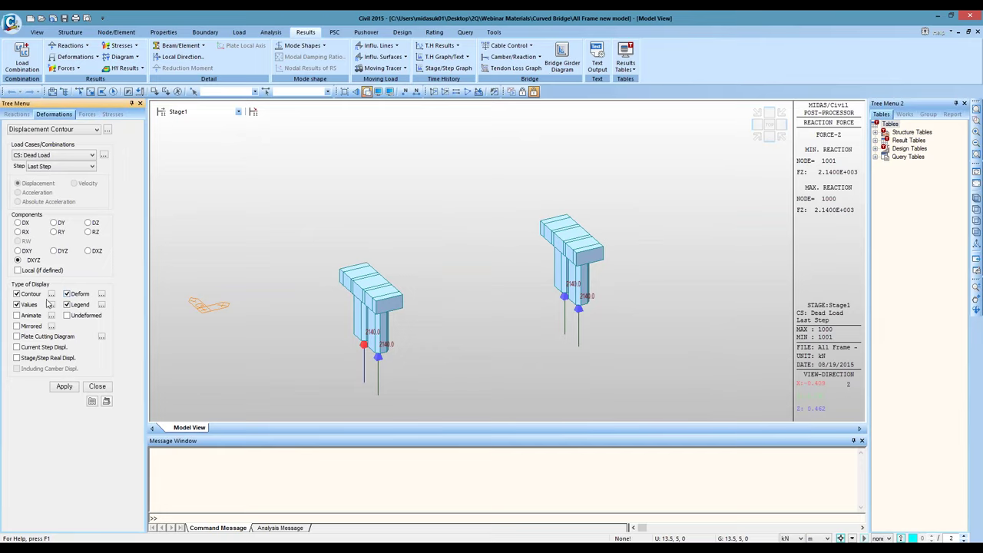
{"action": "left_click", "coordinate": [29, 305]}
{"action": "left_click", "coordinate": [38, 359]}
{"action": "left_click", "coordinate": [64, 387]}
Step: Step through Stage2 to Stage3-4 to compare the dead load displacements, and check the deformation scale settings
{"action": "left_click", "coordinate": [229, 112]}
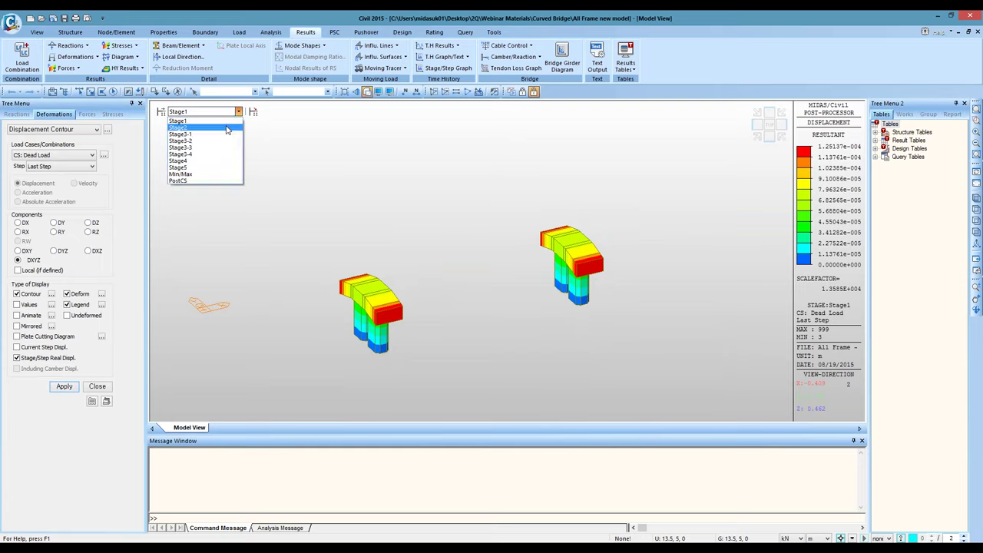
{"action": "left_click", "coordinate": [228, 127]}
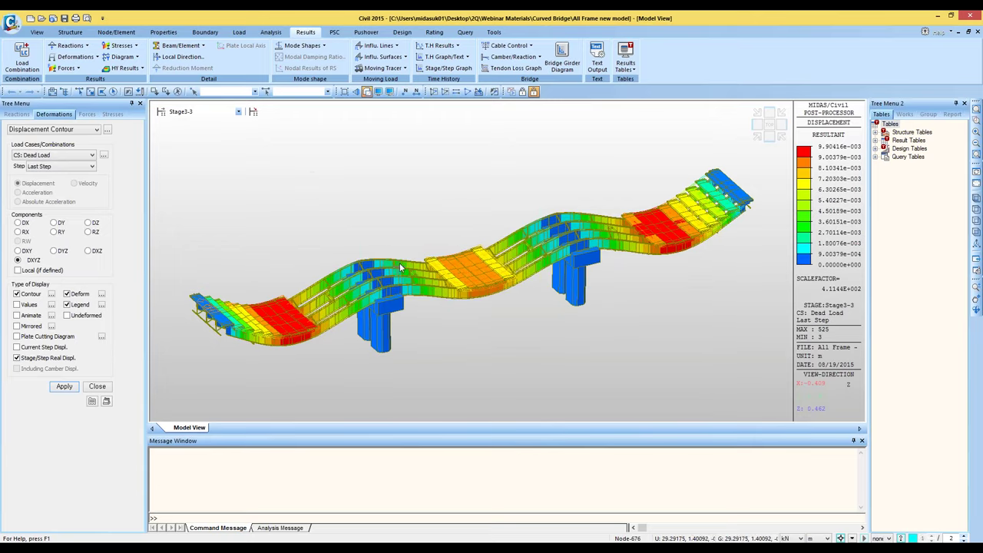
{"action": "key", "text": "Down"}
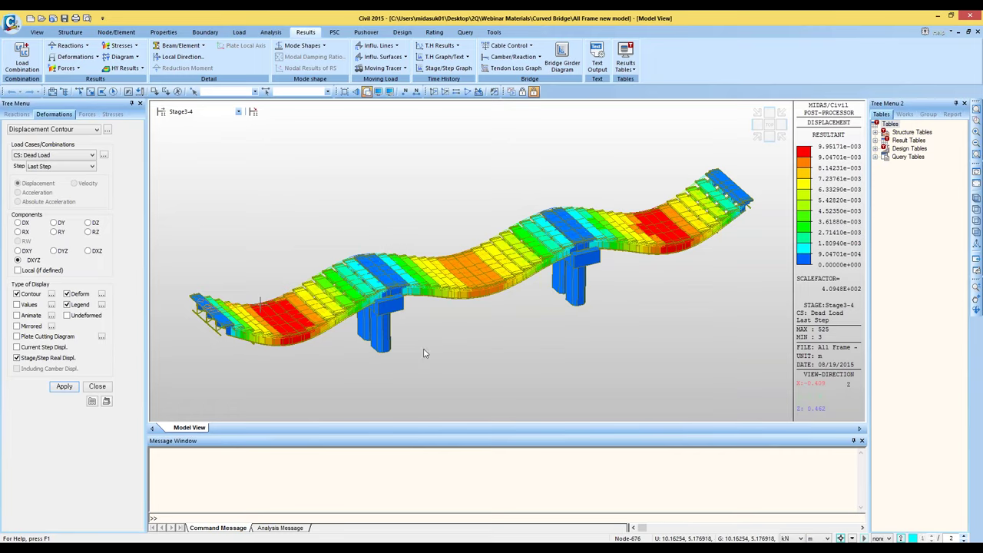
{"action": "middle_click_drag", "start_coordinate": [536, 284], "coordinate": [442, 271], "text": "ctrl"}
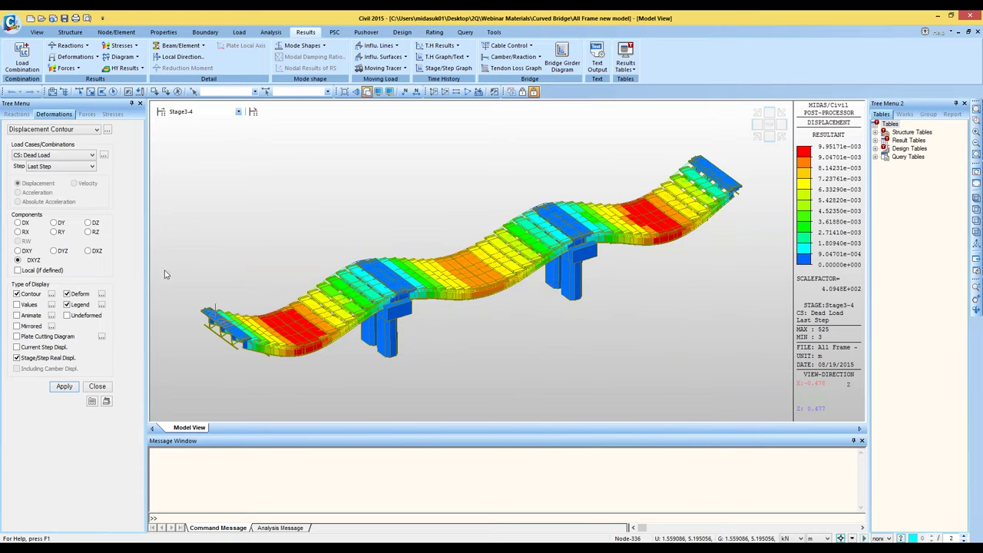
{"action": "left_click", "coordinate": [101, 295]}
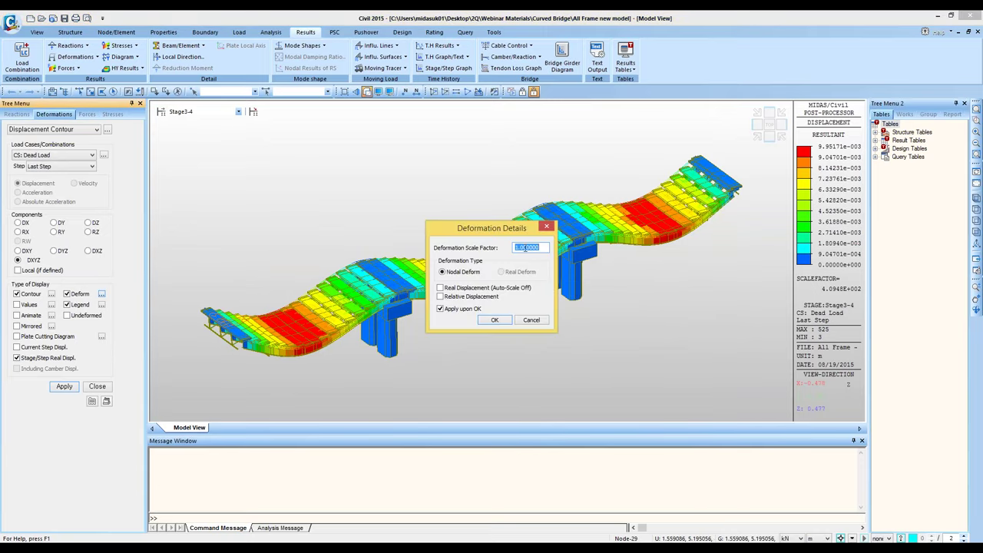
{"action": "left_click", "coordinate": [530, 322]}
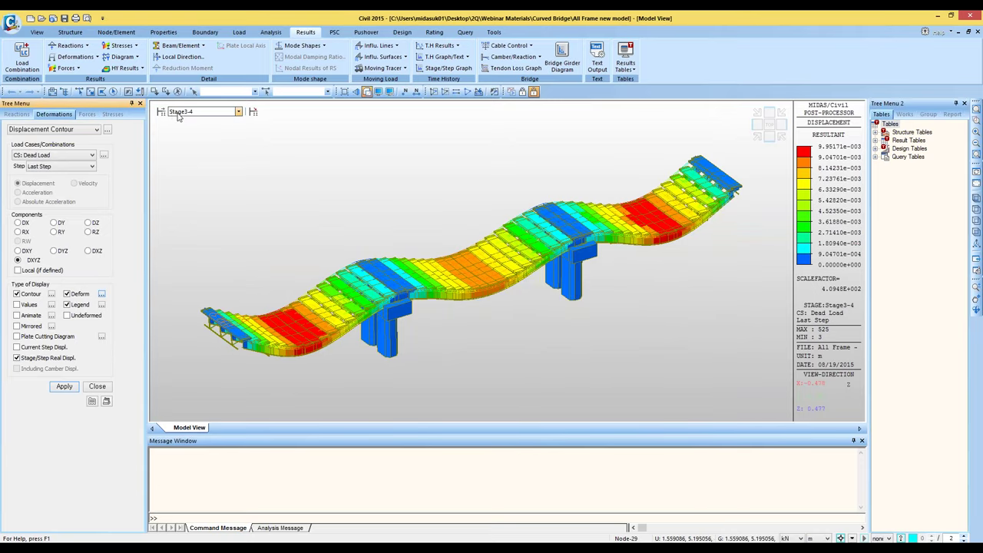
Step: Display the Stage1 My beam diagram for CS: Dead Load with solid fill and without the deformed shape
{"action": "left_click", "coordinate": [178, 113]}
{"action": "left_click", "coordinate": [182, 123]}
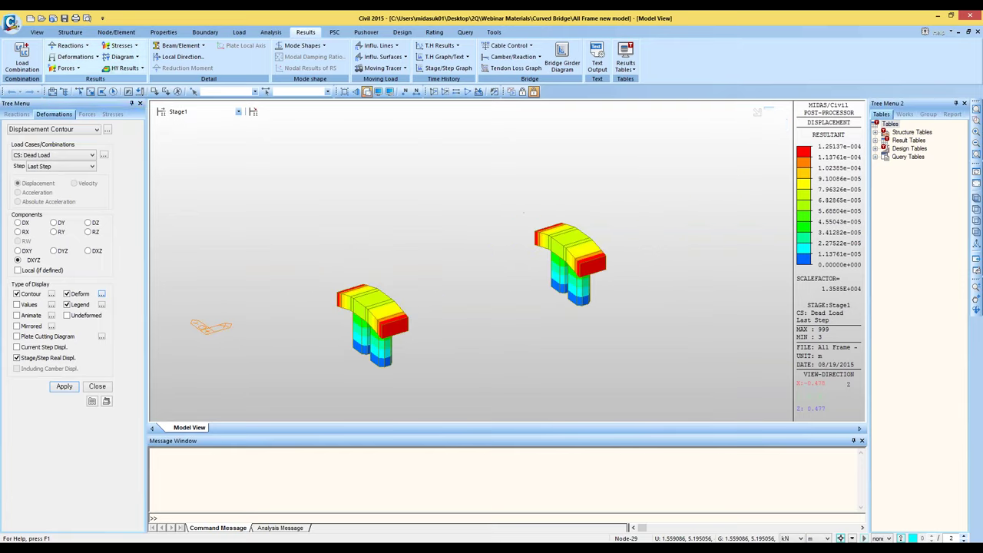
{"action": "left_click", "coordinate": [76, 71]}
{"action": "left_click", "coordinate": [76, 99]}
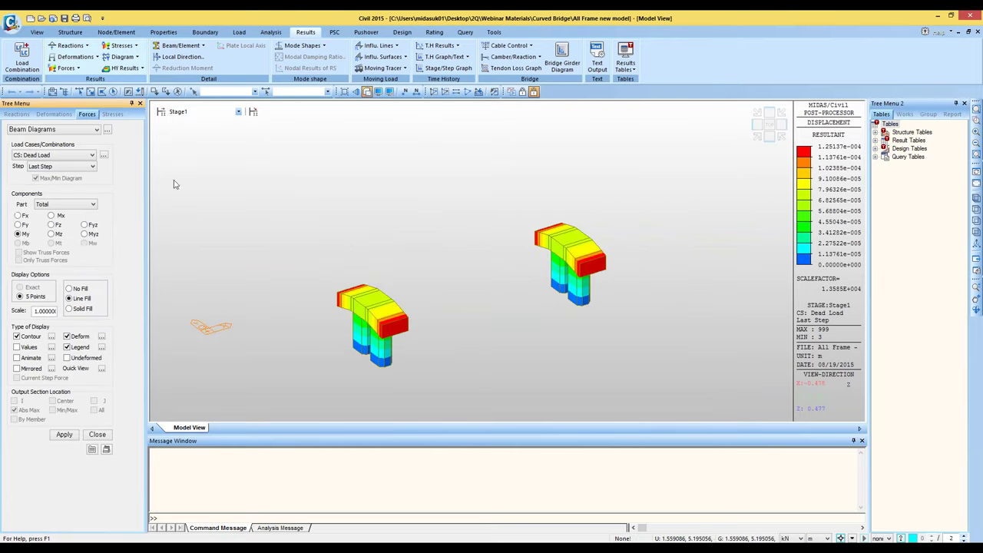
{"action": "left_click", "coordinate": [73, 308]}
{"action": "left_click", "coordinate": [67, 338]}
{"action": "left_click", "coordinate": [66, 434]}
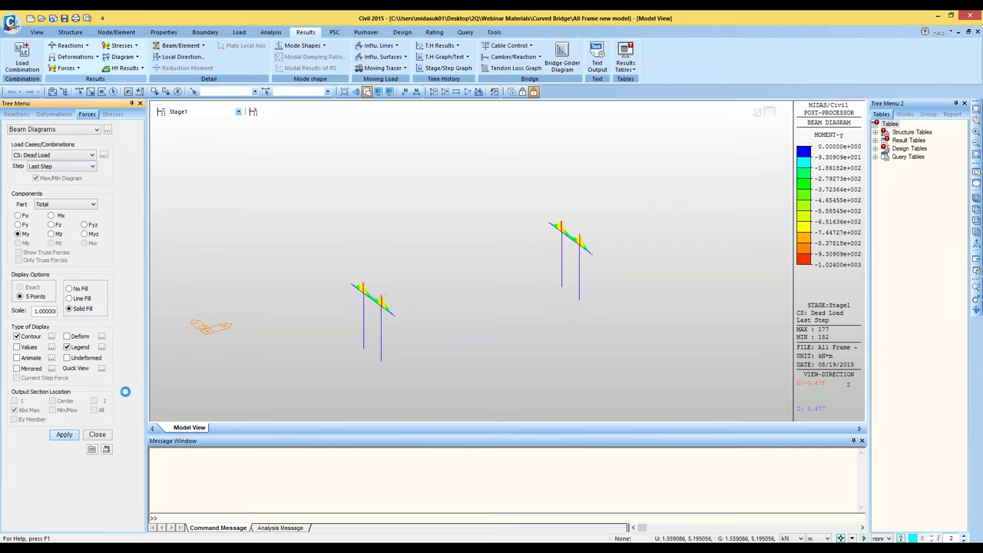
Step: Display the My beam diagram for CS: Summation and compare it from Stage2 through Stage3-4
{"action": "left_click", "coordinate": [76, 156]}
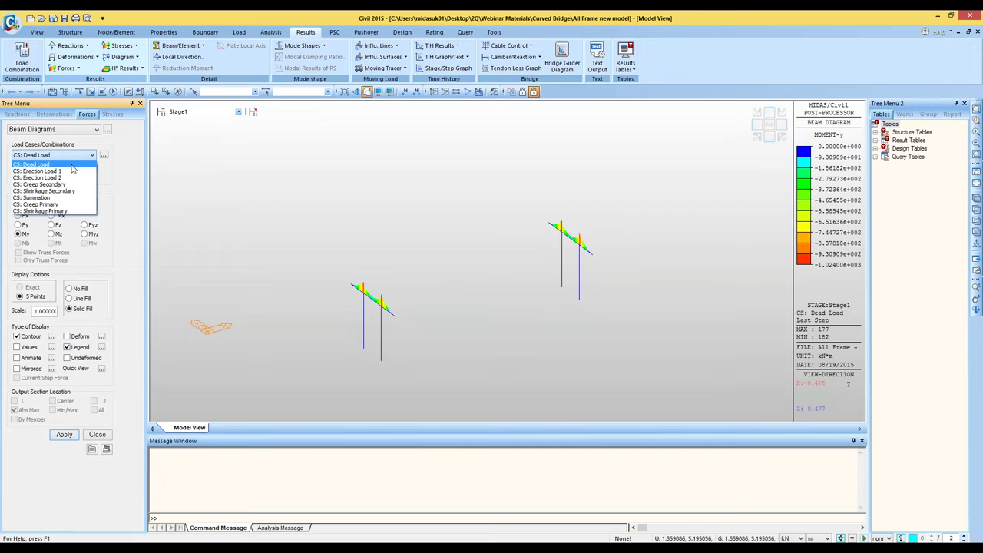
{"action": "left_click", "coordinate": [49, 198]}
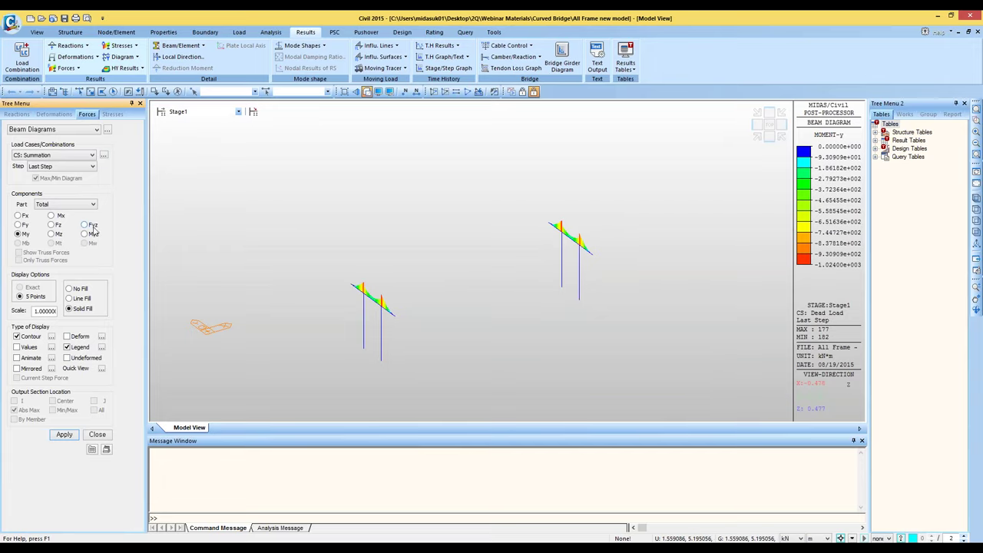
{"action": "left_click", "coordinate": [64, 434]}
{"action": "left_click", "coordinate": [238, 111]}
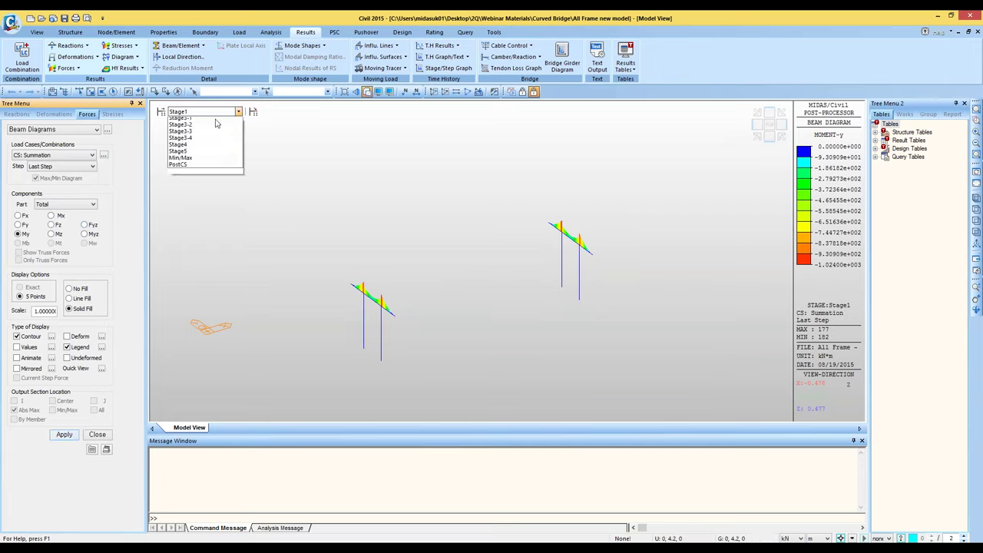
{"action": "left_click", "coordinate": [181, 126]}
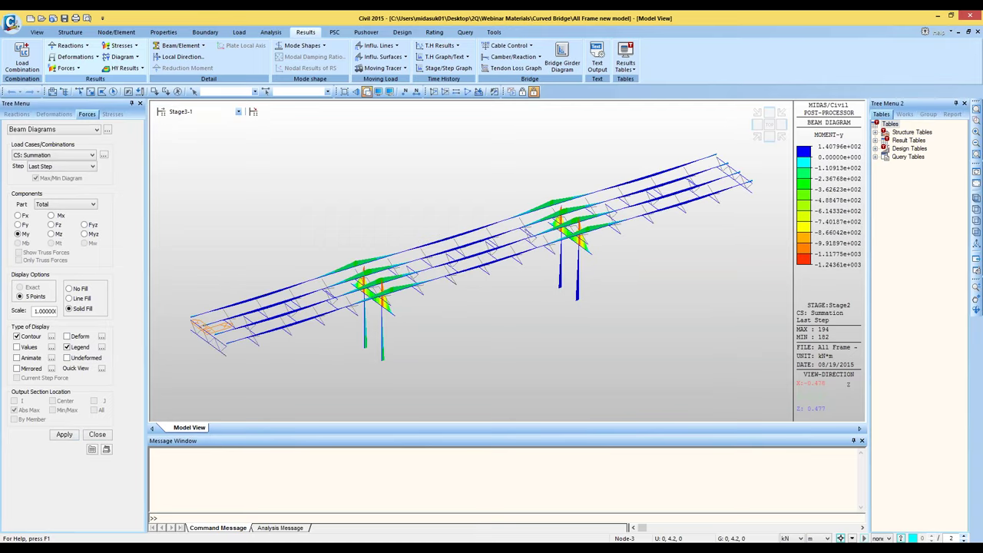
{"action": "key", "text": "Down"}
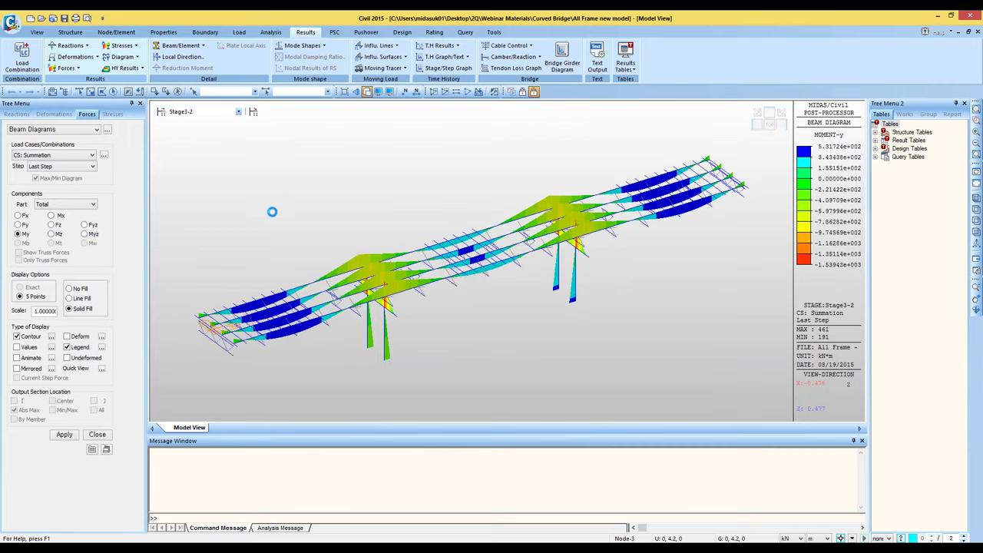
{"action": "key", "text": "Down"}
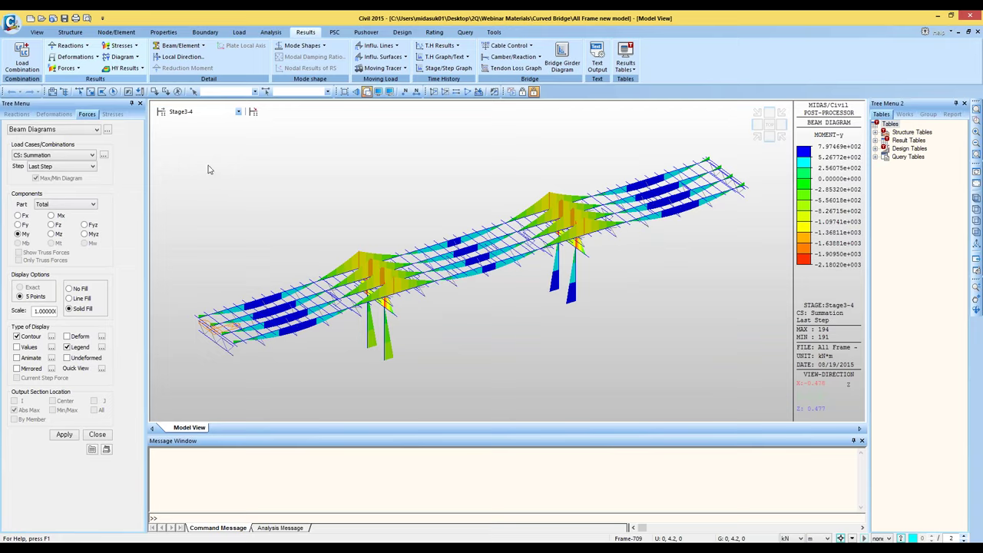
Step: Display the Stage2 beam stresses diagram for CS: Summation, using Part 1, combined stress at point 1 (-y,+z) and solid fill
{"action": "left_click", "coordinate": [121, 45]}
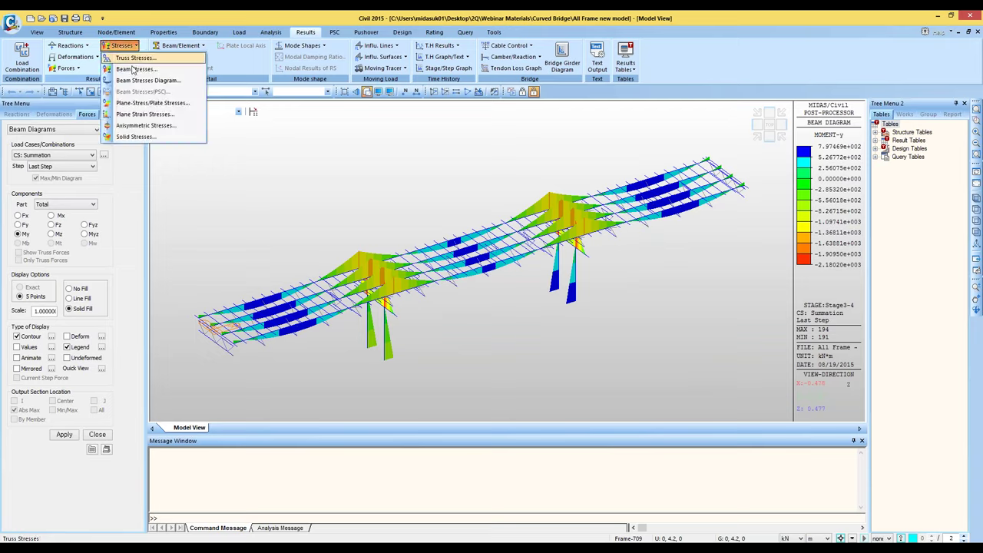
{"action": "left_click", "coordinate": [134, 81]}
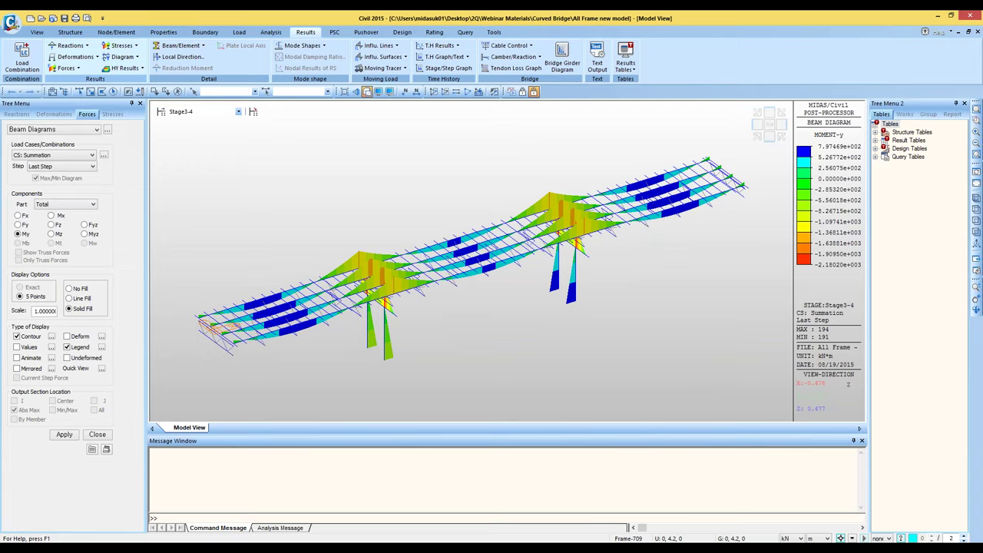
{"action": "left_click", "coordinate": [199, 112]}
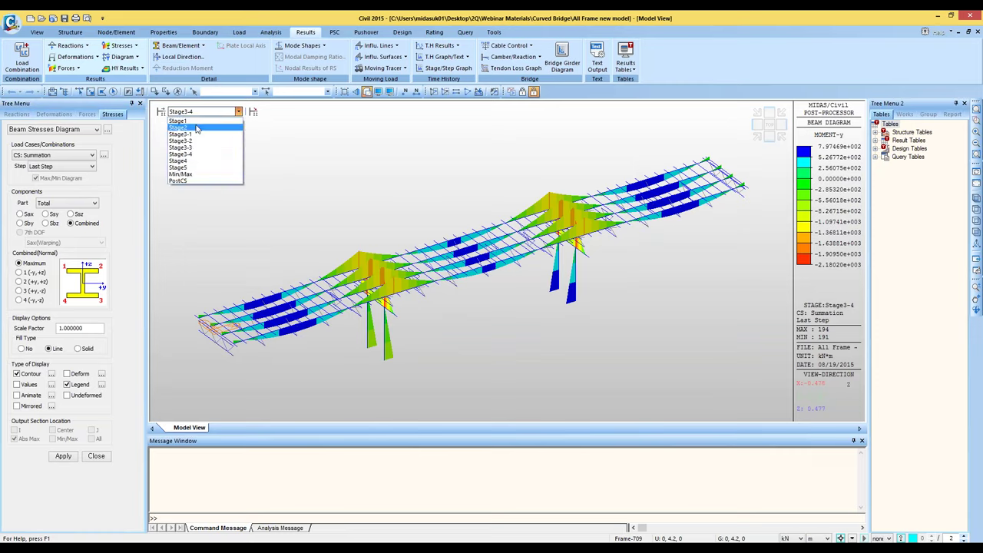
{"action": "left_click", "coordinate": [197, 129]}
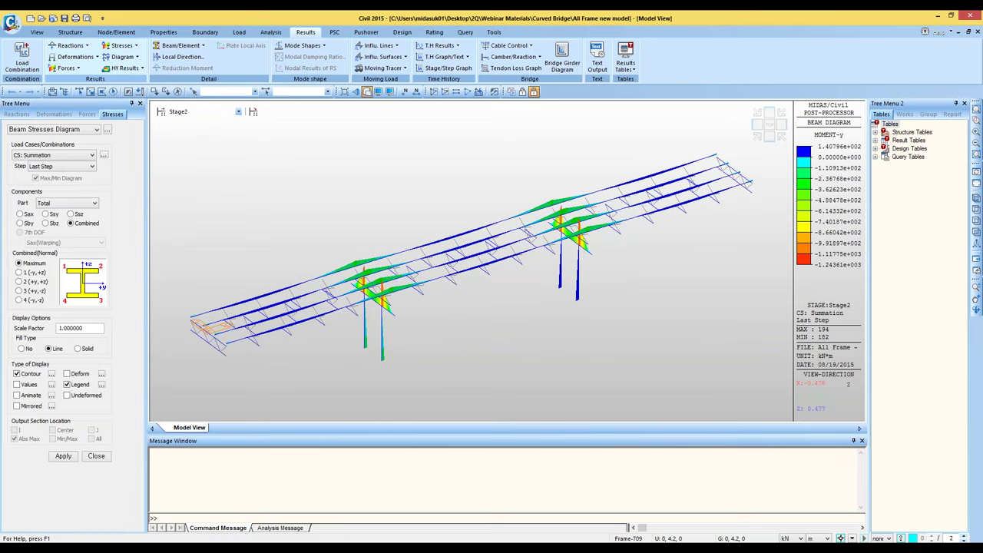
{"action": "left_click", "coordinate": [85, 203]}
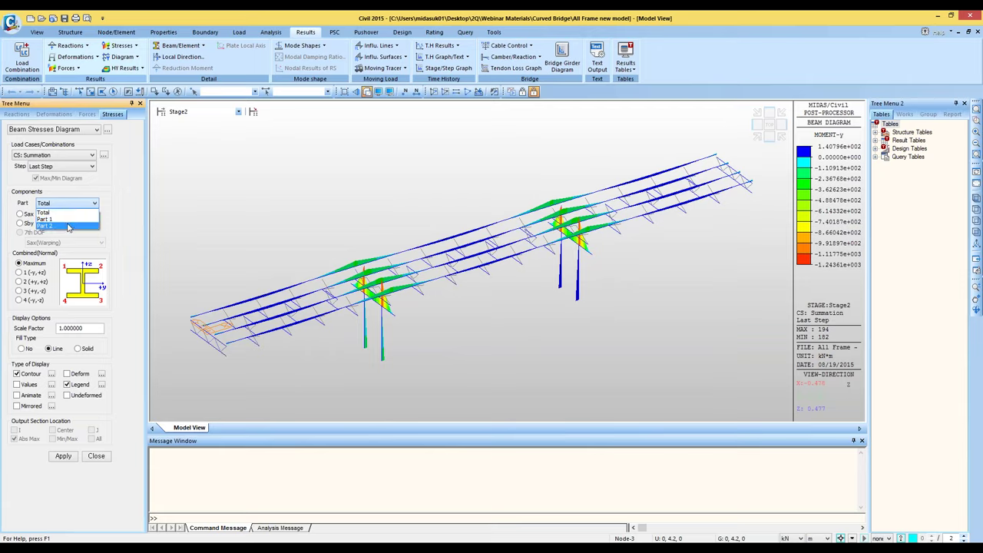
{"action": "left_click", "coordinate": [64, 220]}
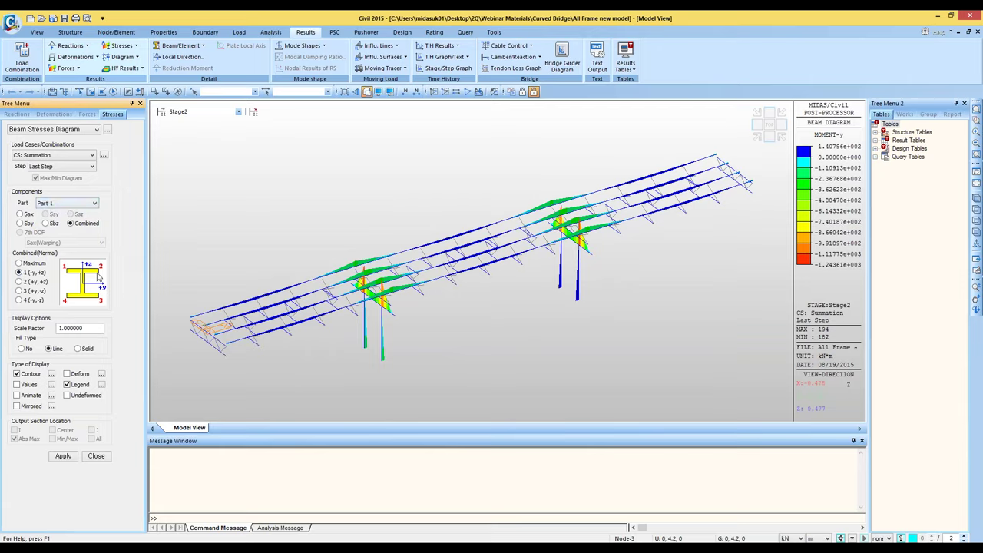
{"action": "left_click", "coordinate": [79, 350]}
{"action": "left_click", "coordinate": [71, 457]}
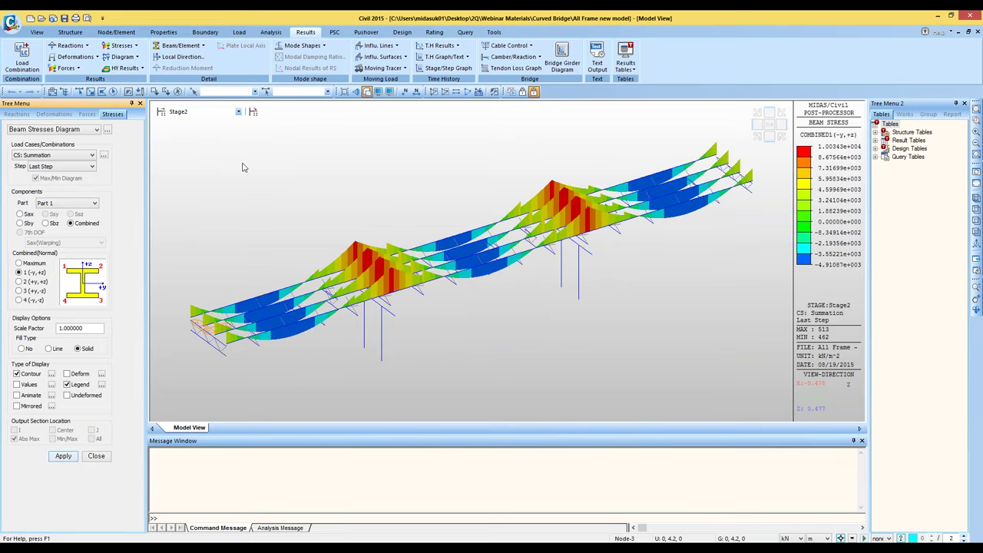
Step: Step through the construction stages from Stage3-1 to Stage3-4 to compare the Part 1 combined beam stresses
{"action": "left_click", "coordinate": [237, 113]}
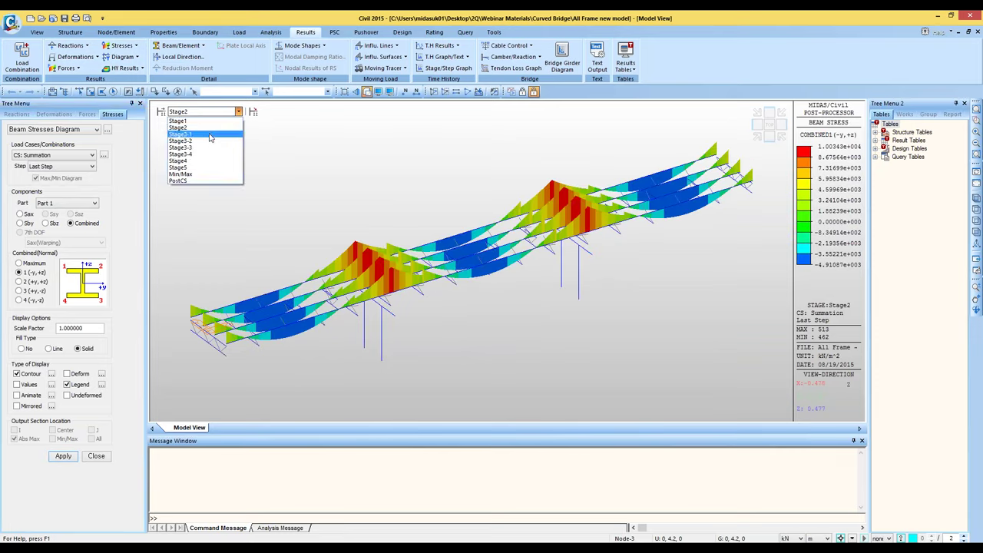
{"action": "left_click", "coordinate": [209, 138]}
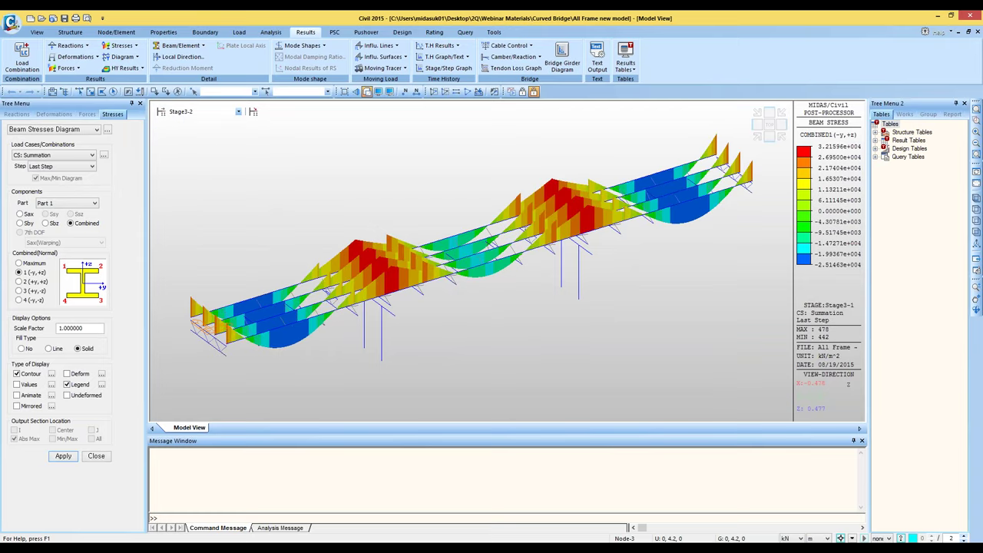
{"action": "key", "text": "Down"}
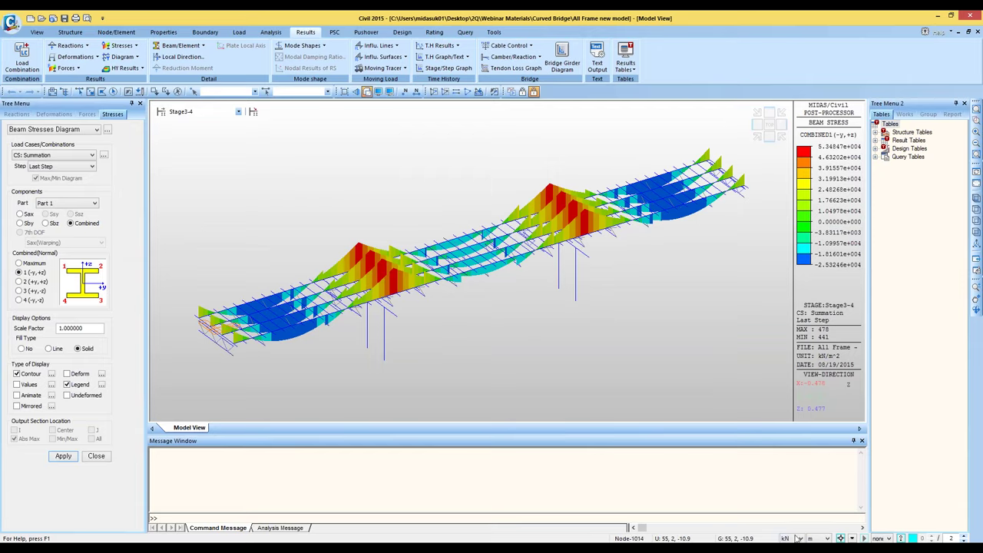
{"action": "left_click", "coordinate": [826, 539]}
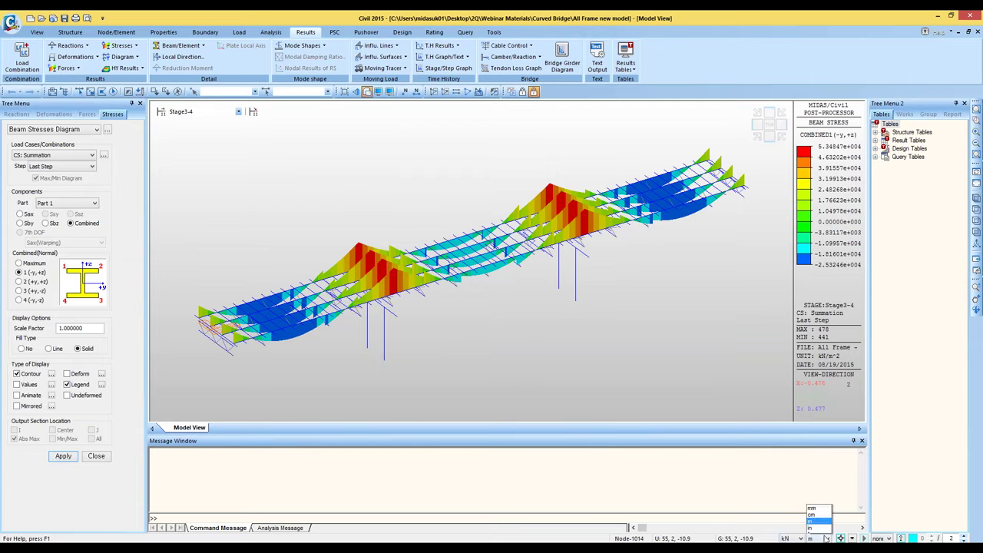
{"action": "left_click", "coordinate": [801, 539]}
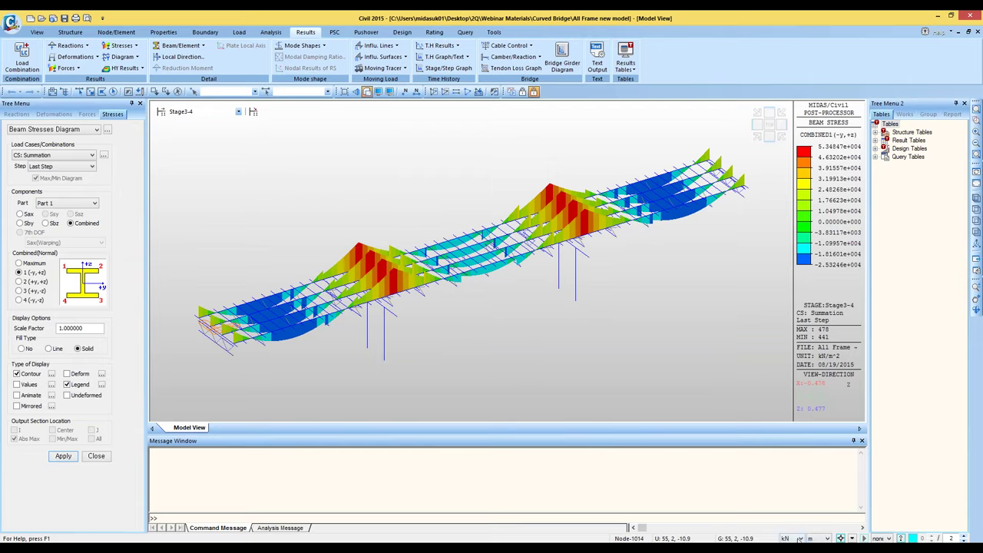
{"action": "left_click", "coordinate": [801, 539]}
{"action": "left_click", "coordinate": [271, 226]}
Step: Bring up the beam diagrams results and switch the active stage to PostCS
{"action": "left_click", "coordinate": [77, 69]}
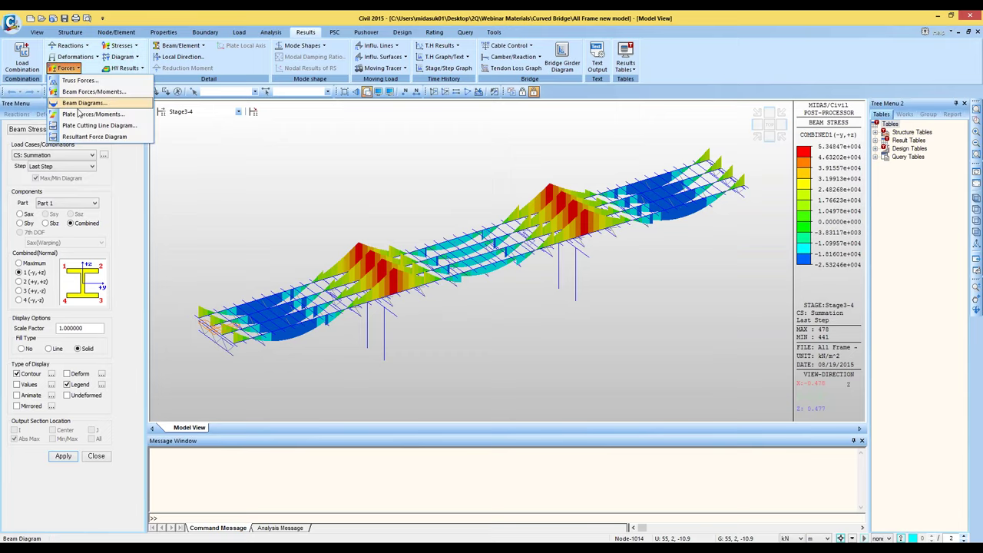
{"action": "left_click", "coordinate": [80, 103]}
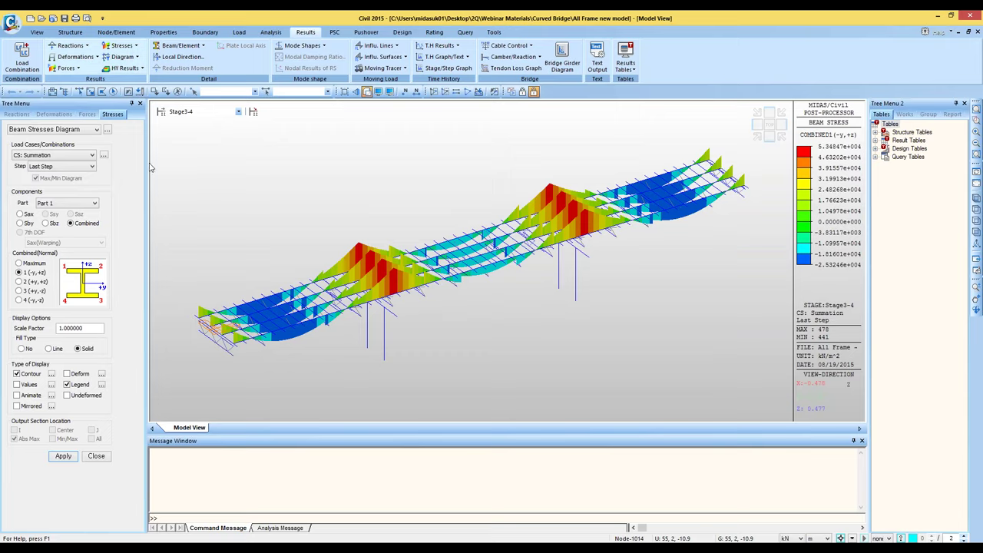
{"action": "left_click", "coordinate": [192, 113]}
{"action": "left_click", "coordinate": [188, 123]}
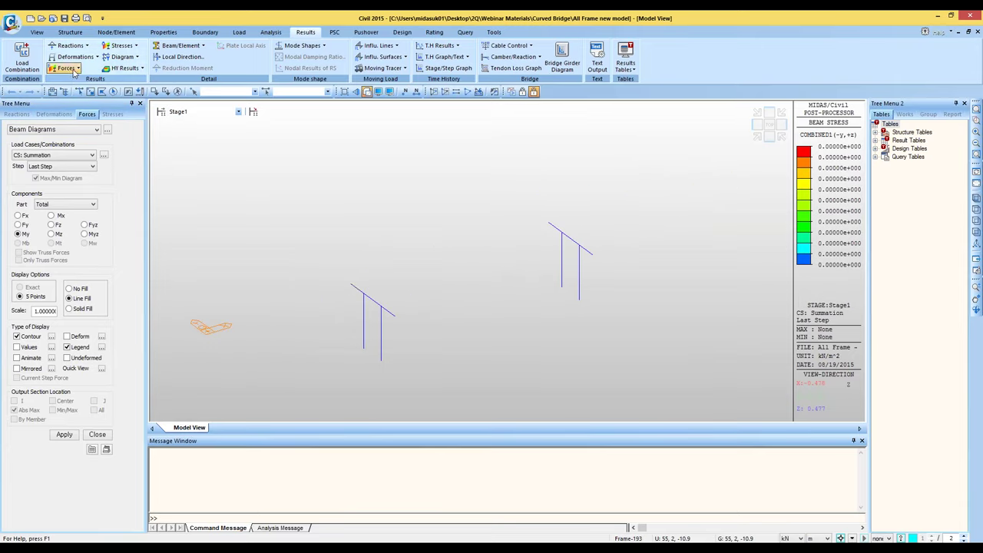
{"action": "left_click", "coordinate": [178, 114]}
{"action": "left_click", "coordinate": [201, 184]}
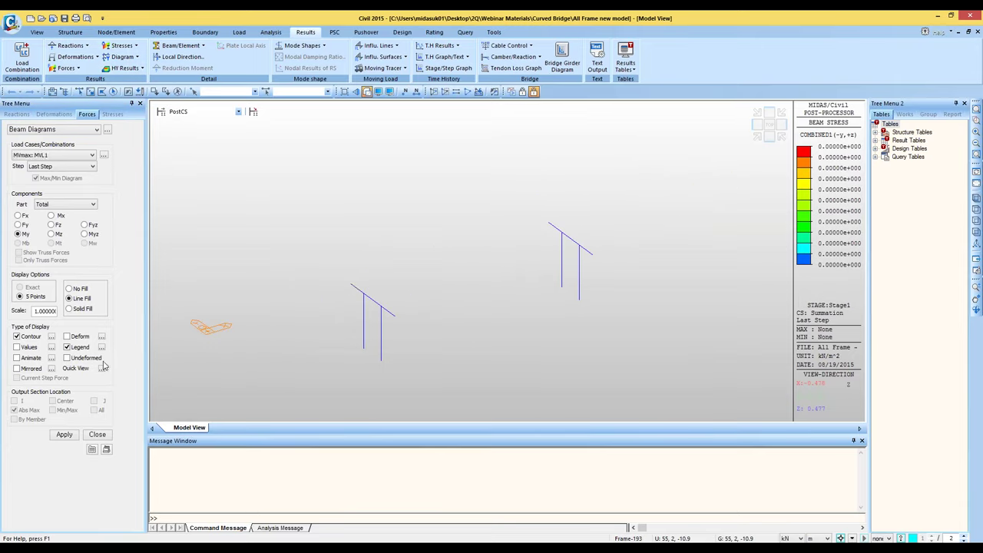
Step: Display the total My beam diagram for MVmax: MVL1 with contour and solid fill
{"action": "left_click", "coordinate": [81, 155]}
{"action": "left_click", "coordinate": [81, 155]}
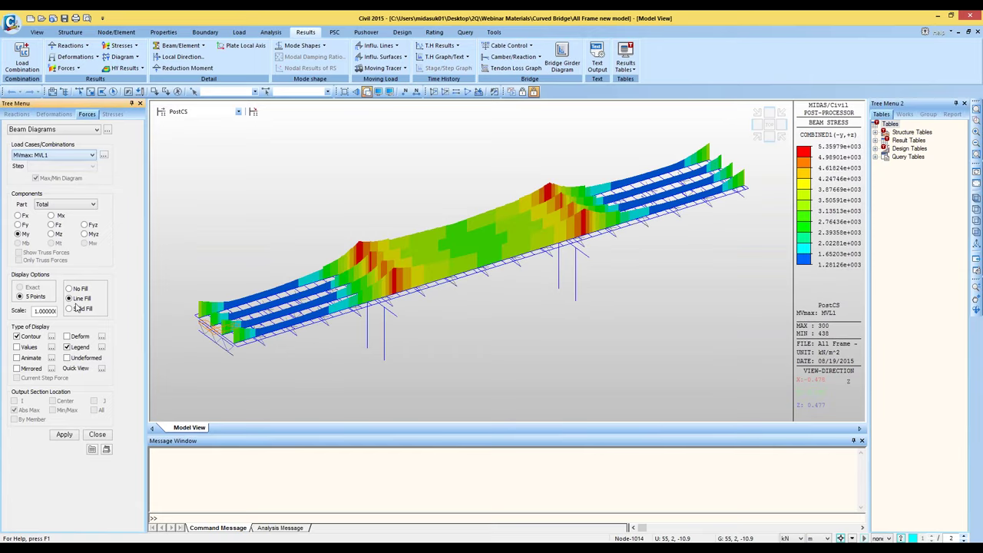
{"action": "left_click", "coordinate": [65, 434]}
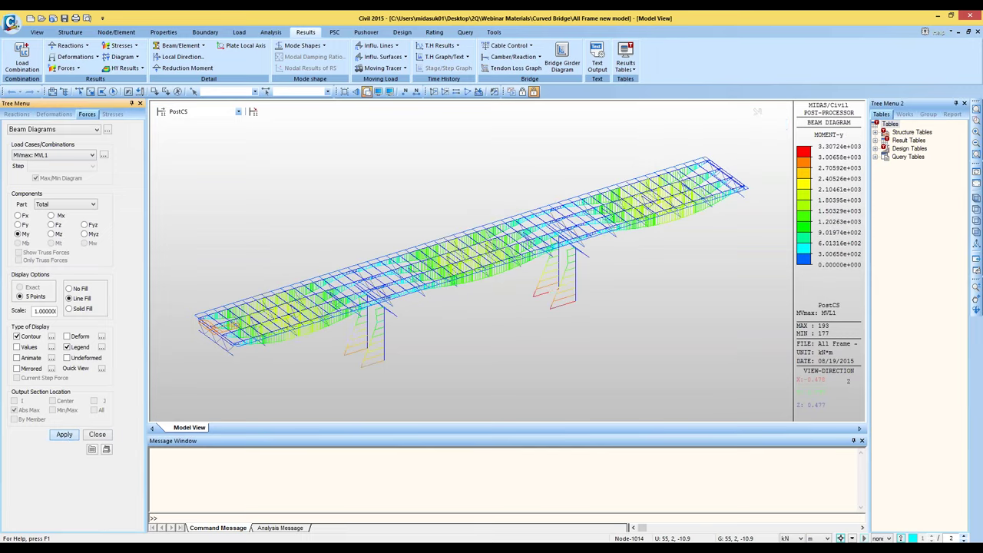
{"action": "left_click", "coordinate": [83, 310]}
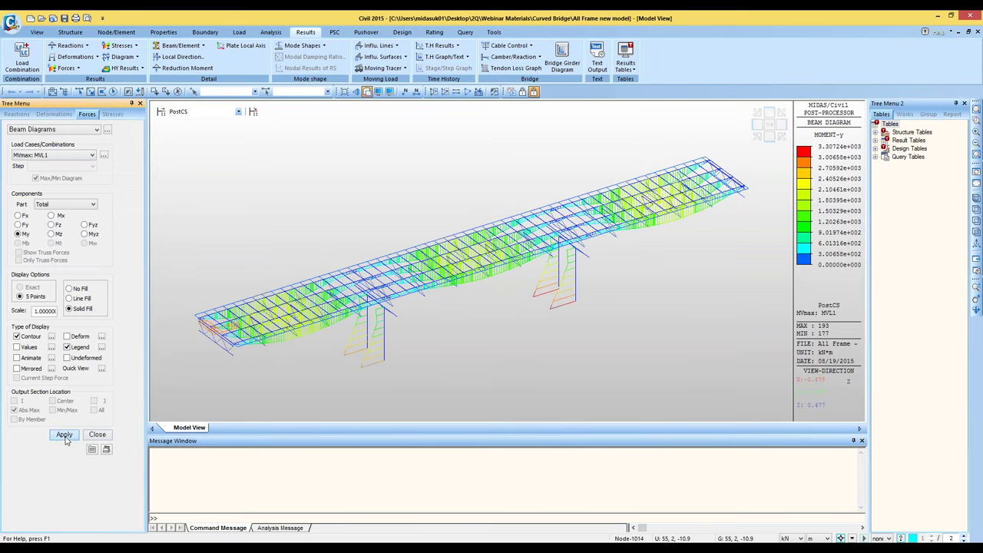
{"action": "left_click", "coordinate": [64, 434]}
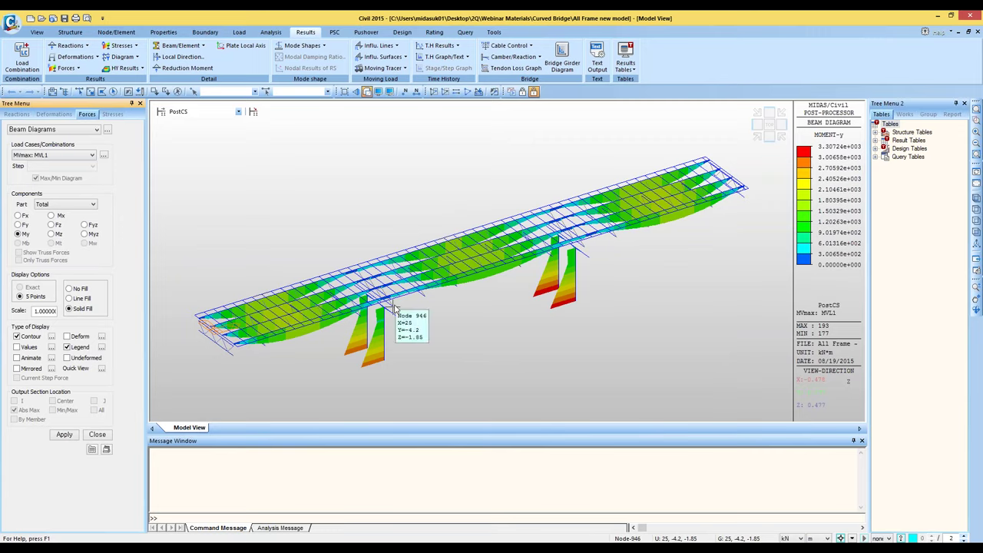
Step: Display the total My beam diagram for MVmax: MVL5 with the same solid fill
{"action": "middle_click_drag", "start_coordinate": [343, 248], "coordinate": [245, 296], "text": "ctrl"}
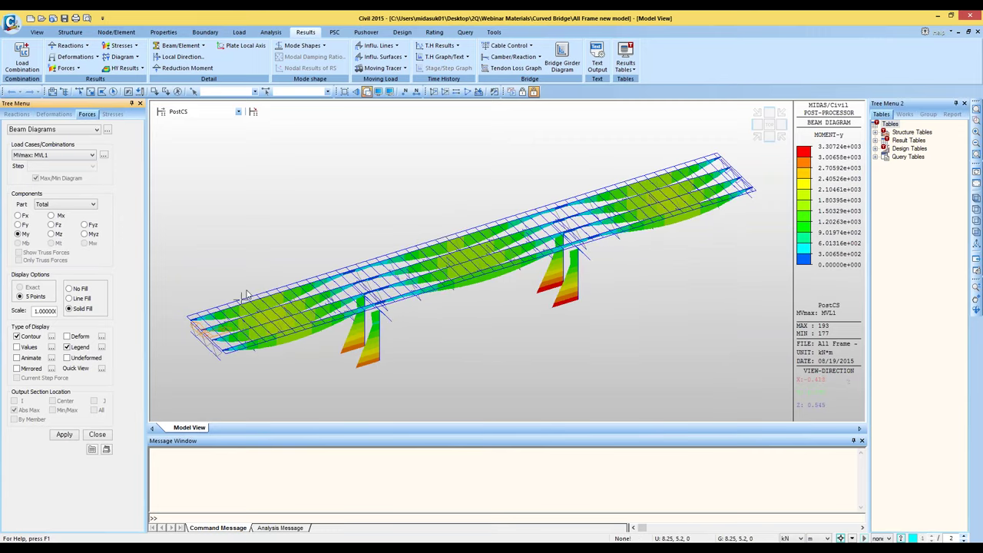
{"action": "left_click", "coordinate": [80, 157]}
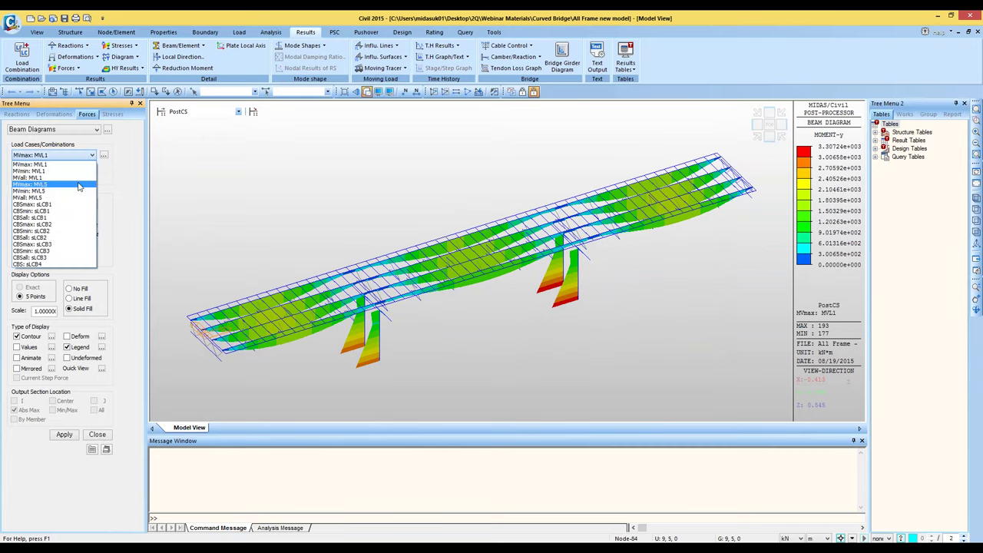
{"action": "left_click", "coordinate": [77, 185]}
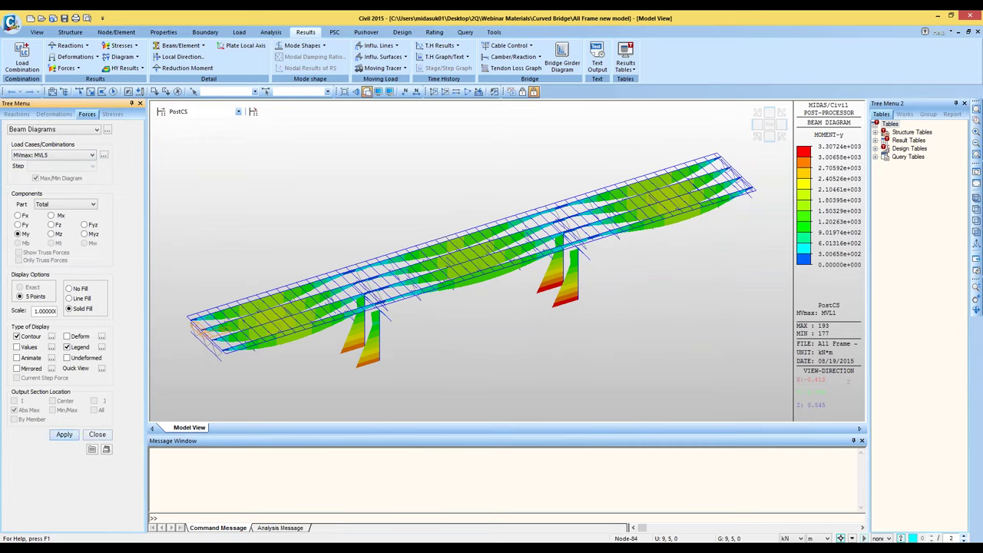
{"action": "left_click", "coordinate": [64, 434]}
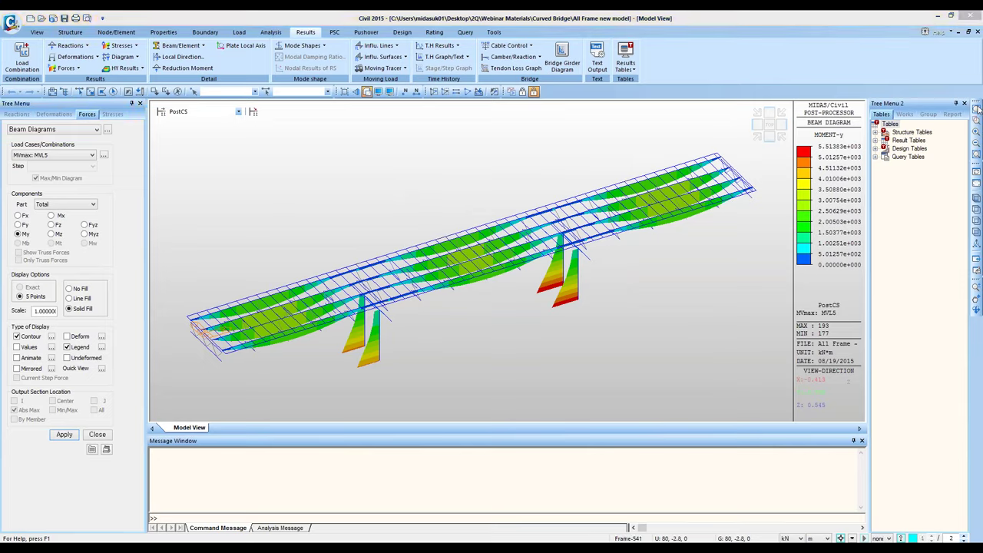
Step: Restore the initial model view, open the moving load tracer for beam forces/moments at part i, and show the model as wireframe
{"action": "left_click", "coordinate": [976, 183]}
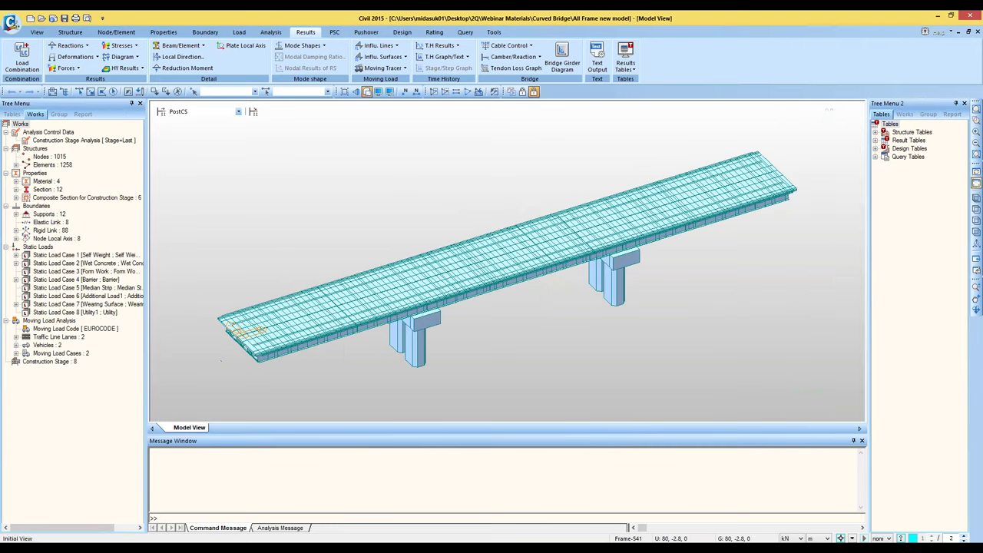
{"action": "left_click", "coordinate": [384, 68]}
{"action": "left_click", "coordinate": [392, 114]}
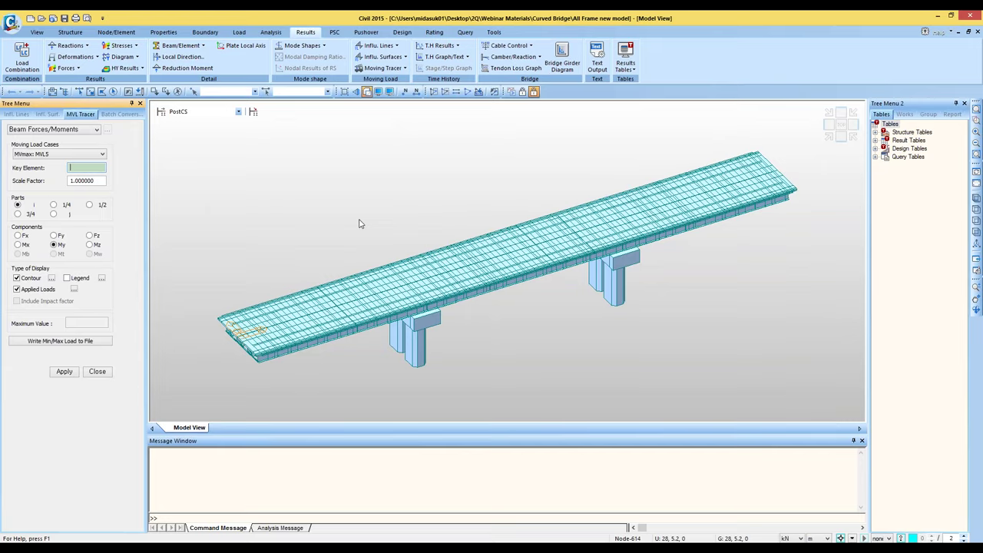
{"action": "left_click", "coordinate": [18, 205]}
{"action": "left_click", "coordinate": [366, 92]}
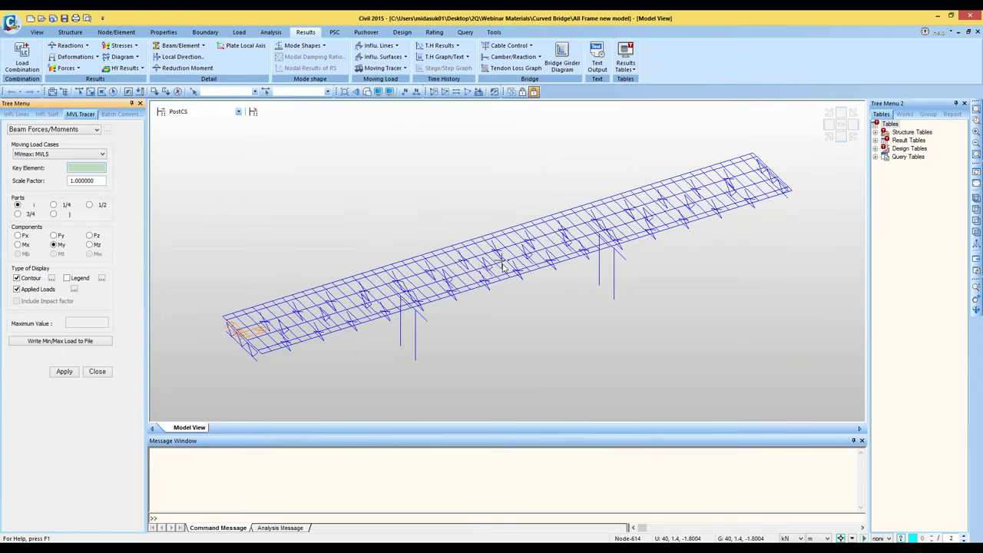
Step: Trace the MVmax: MVL5 load position for My at part i of key element 407 and check its maximum value
{"action": "left_click", "coordinate": [511, 254]}
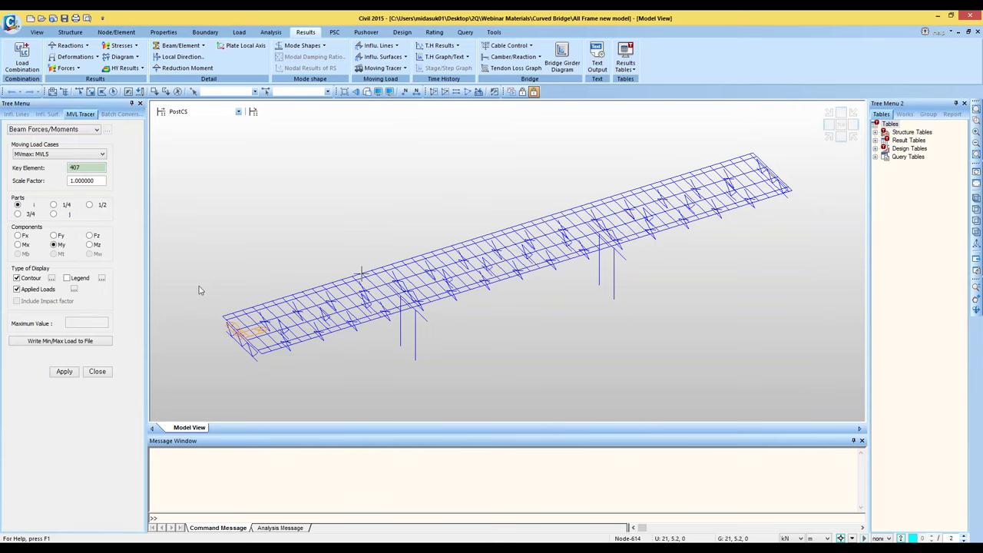
{"action": "left_click", "coordinate": [64, 371]}
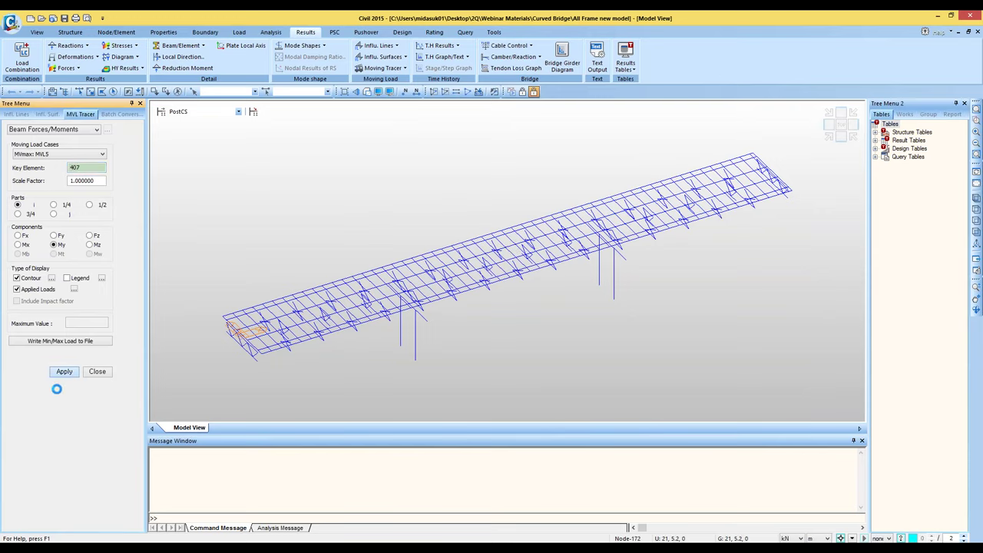
{"action": "middle_click_drag", "start_coordinate": [239, 243], "coordinate": [328, 252]}
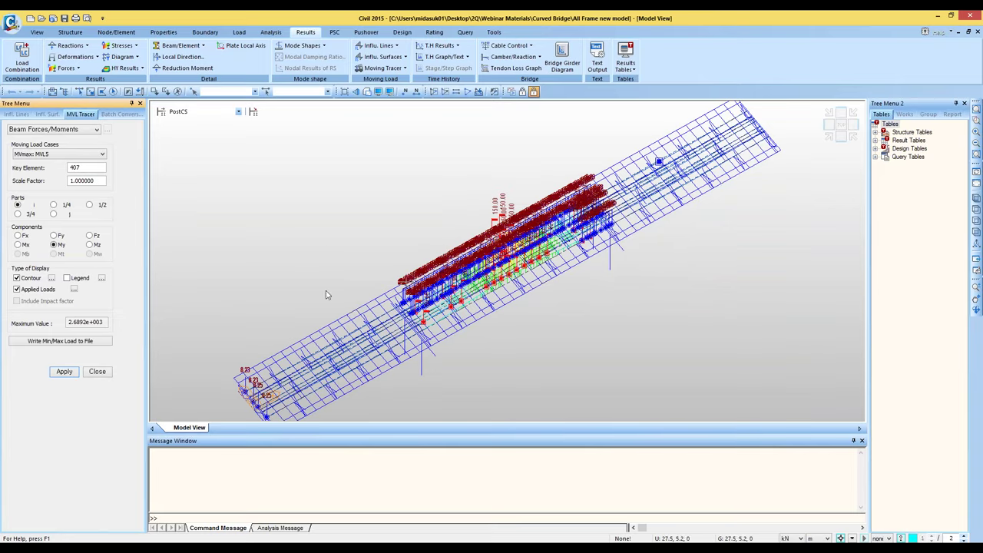
{"action": "double_click", "coordinate": [75, 167]}
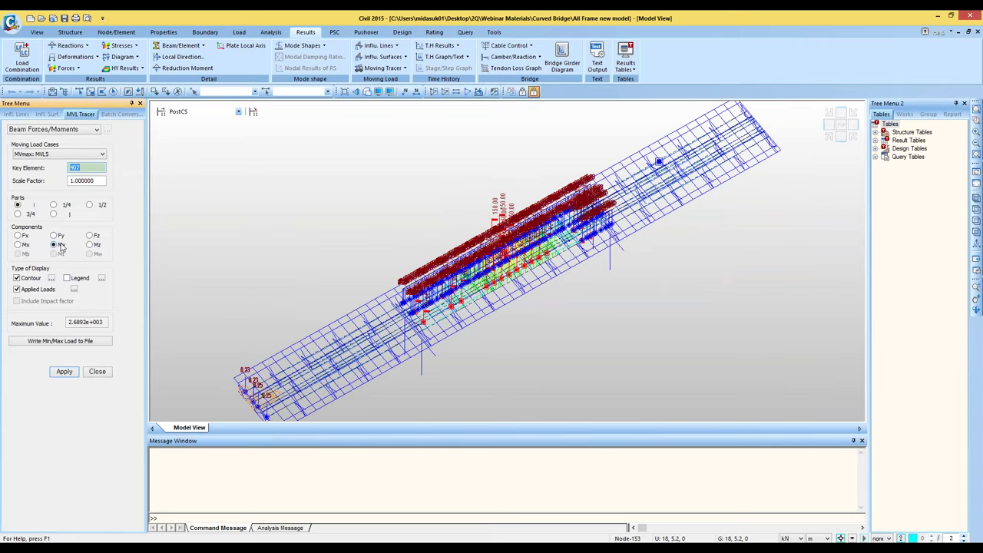
{"action": "double_click", "coordinate": [99, 324]}
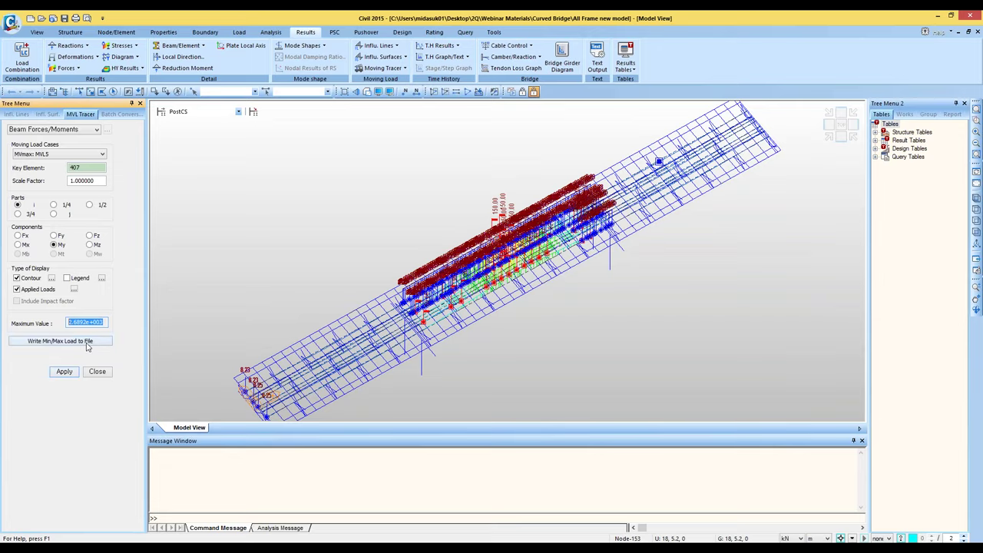
Step: Trace the MVmax: MVL1 load position for My at part i of key element 292
{"action": "left_click", "coordinate": [90, 156]}
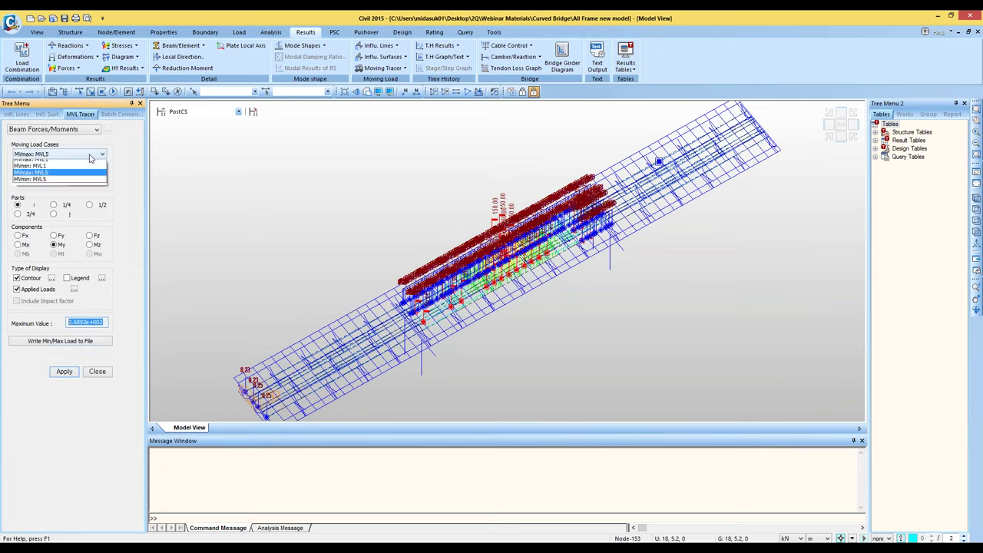
{"action": "left_click", "coordinate": [46, 177]}
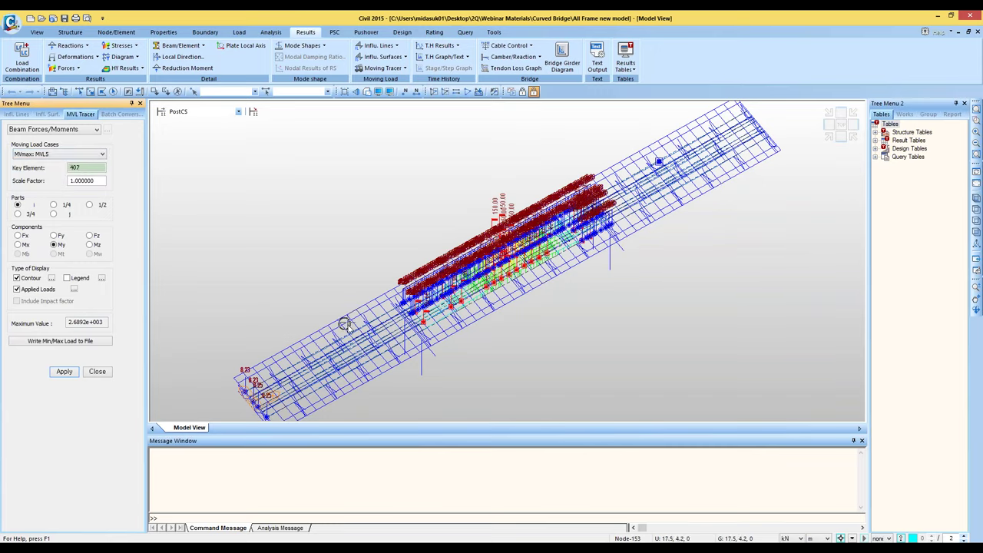
{"action": "left_click", "coordinate": [66, 372]}
{"action": "left_click", "coordinate": [79, 155]}
{"action": "left_click", "coordinate": [78, 163]}
{"action": "left_click", "coordinate": [64, 372]}
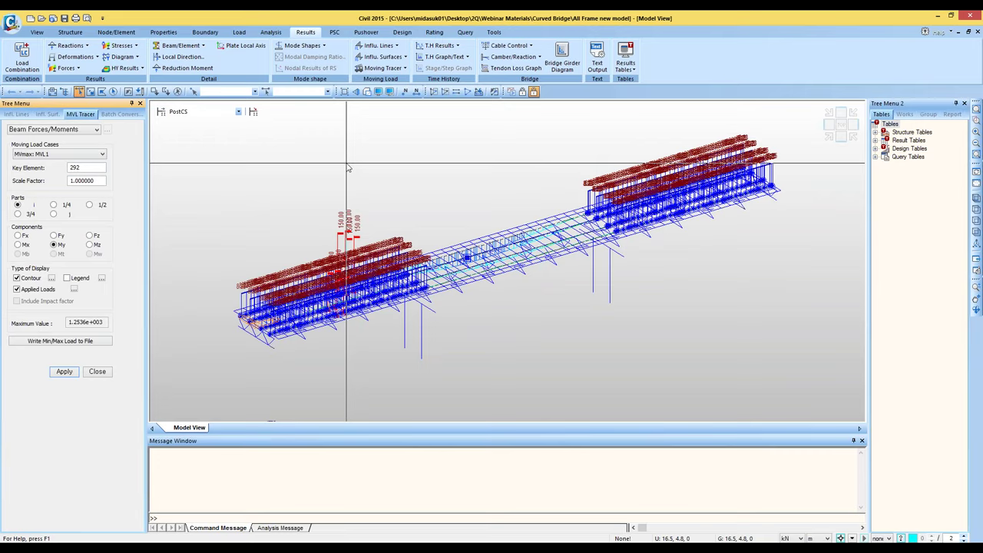
Step: Clear the traced results from the model and check the available composite design codes, keeping EN 1994-2
{"action": "left_click", "coordinate": [977, 184]}
{"action": "left_click", "coordinate": [401, 32]}
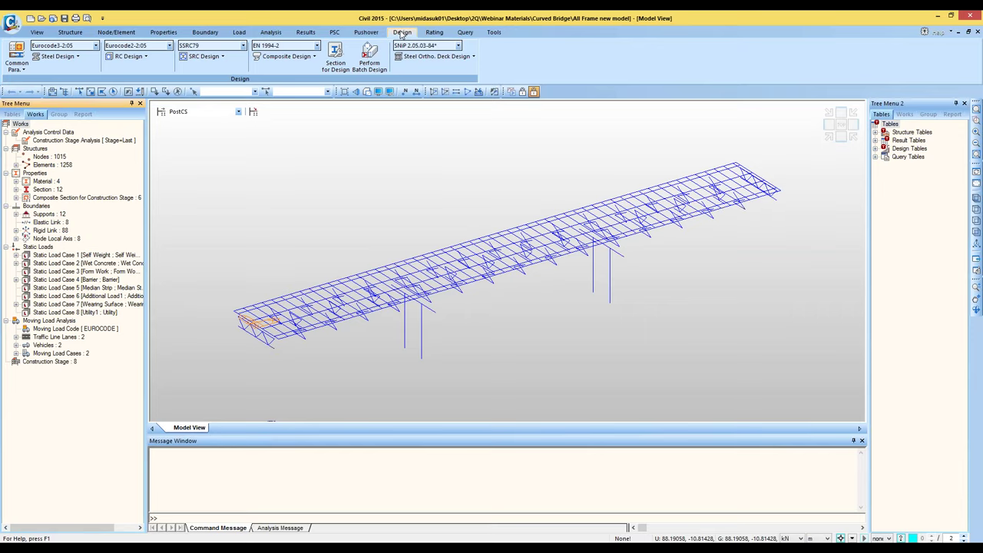
{"action": "left_click", "coordinate": [317, 46]}
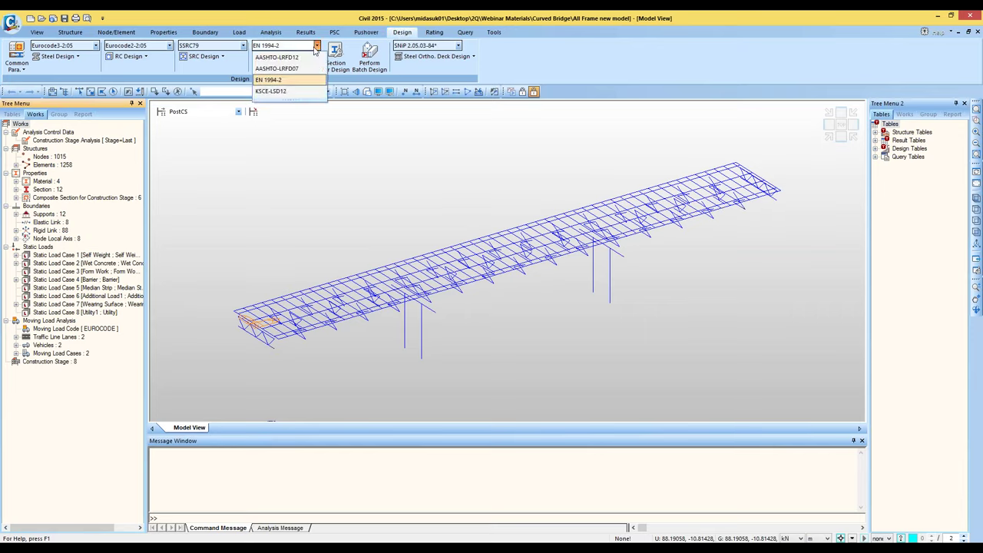
{"action": "left_click", "coordinate": [302, 130]}
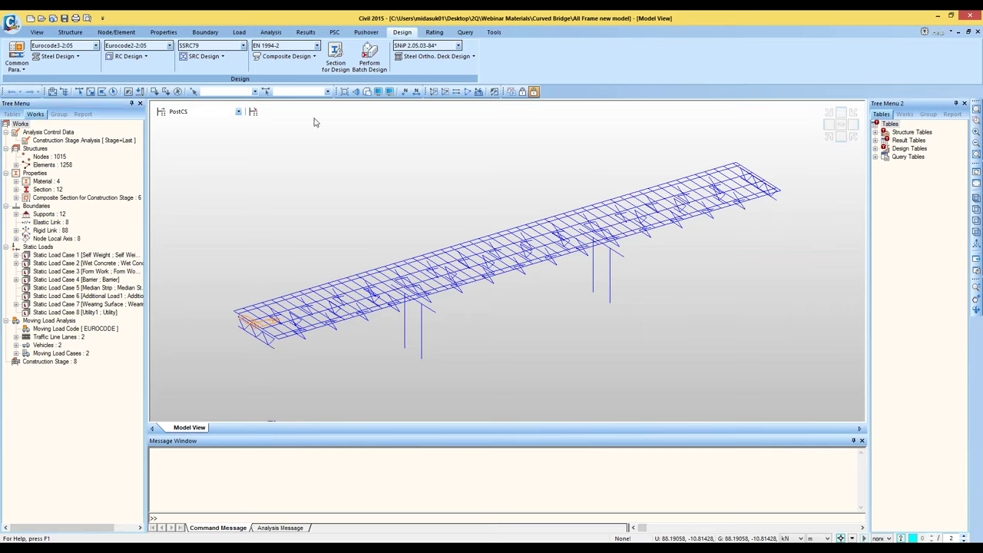
Step: Review the EN 1994-2 composite steel girder design parameters, including partial factors, stress limits and limit state checks, without changing them
{"action": "left_click", "coordinate": [308, 57]}
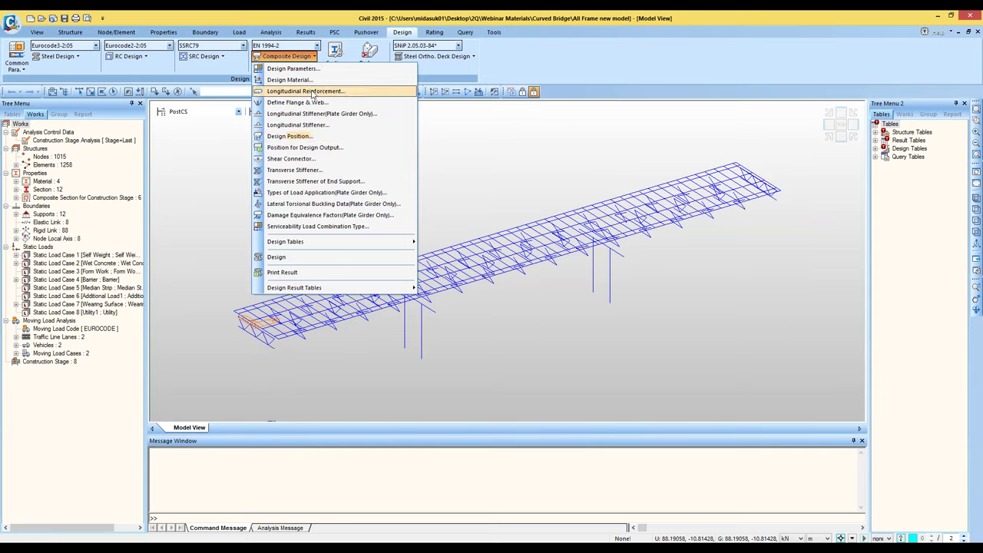
{"action": "left_click", "coordinate": [305, 69]}
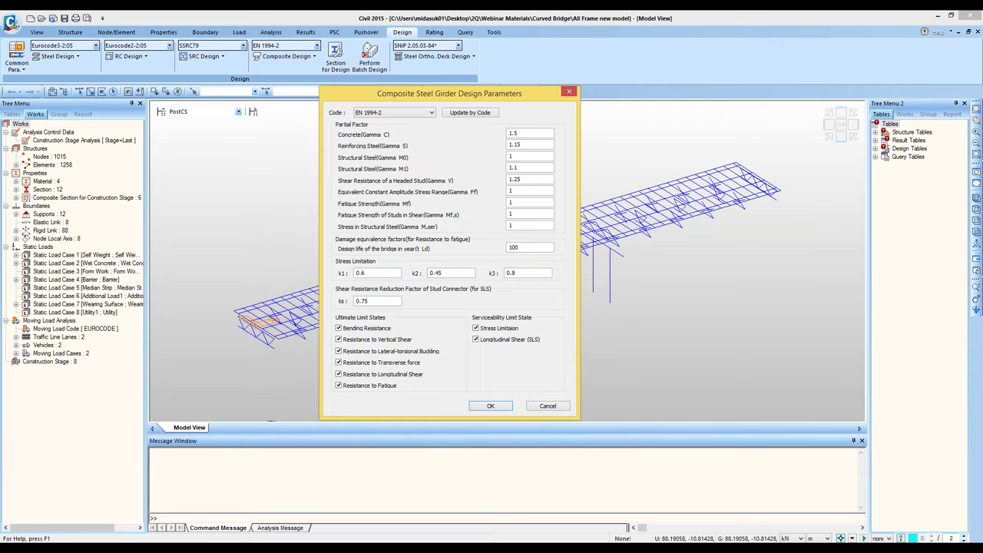
{"action": "left_click", "coordinate": [547, 406]}
Step: Review the steel, concrete and reinforcement grades of the SRC composite design material, without modifying them
{"action": "left_click", "coordinate": [285, 56]}
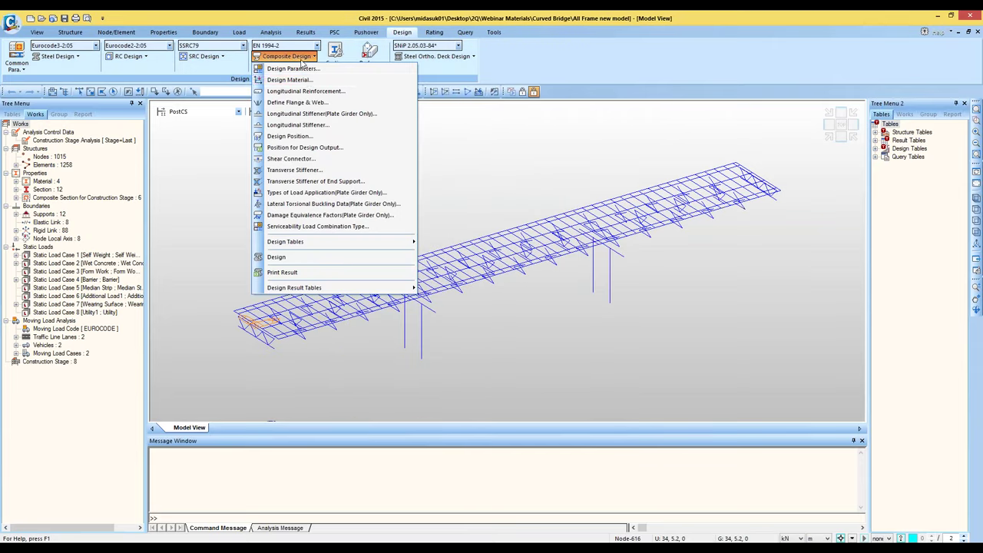
{"action": "left_click", "coordinate": [308, 80]}
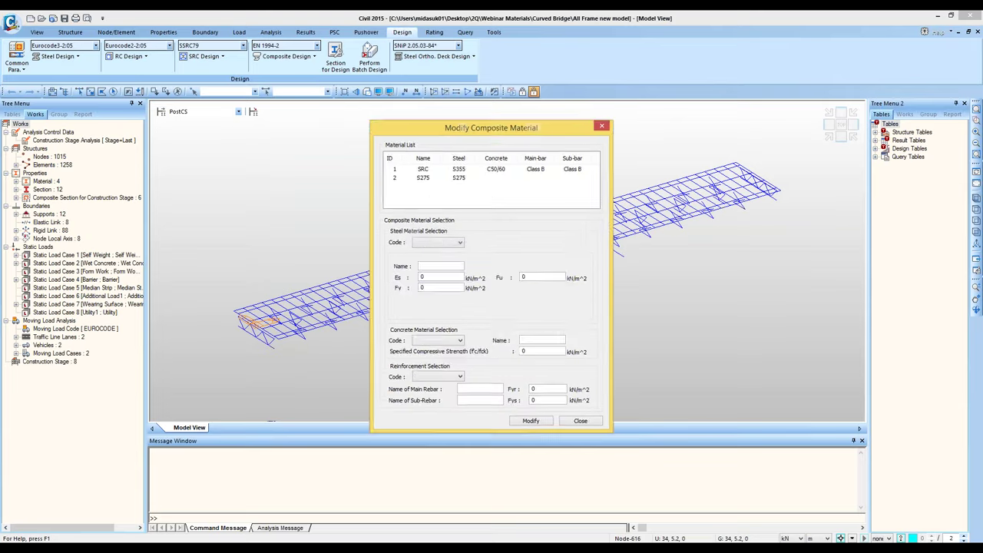
{"action": "left_click_drag", "start_coordinate": [430, 128], "coordinate": [388, 96]}
{"action": "left_click", "coordinate": [379, 143]}
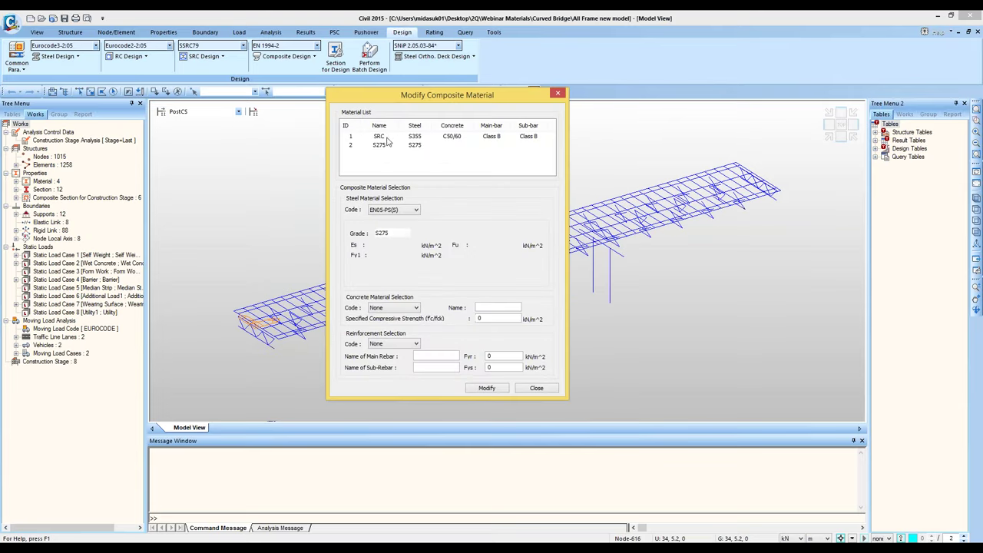
{"action": "left_click", "coordinate": [379, 137]}
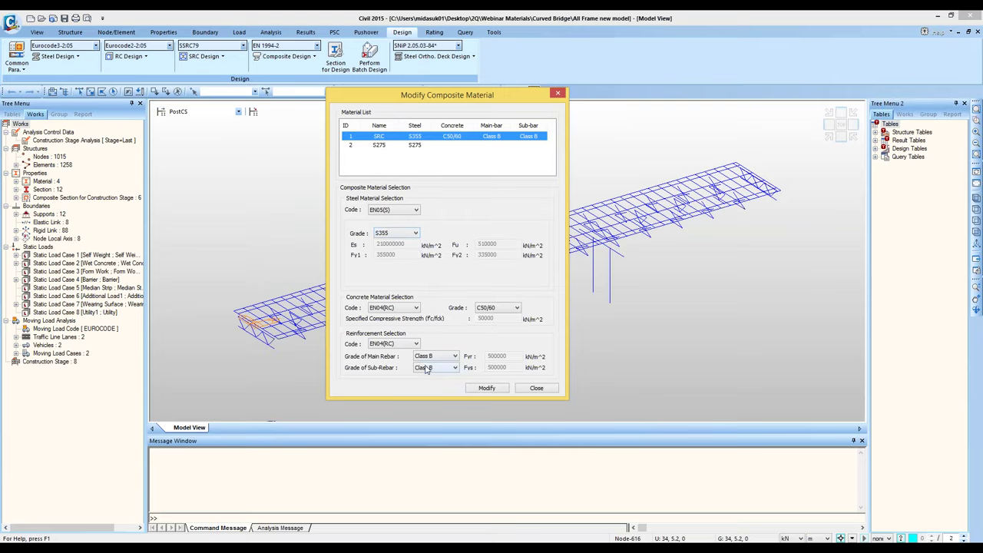
{"action": "left_click", "coordinate": [527, 391]}
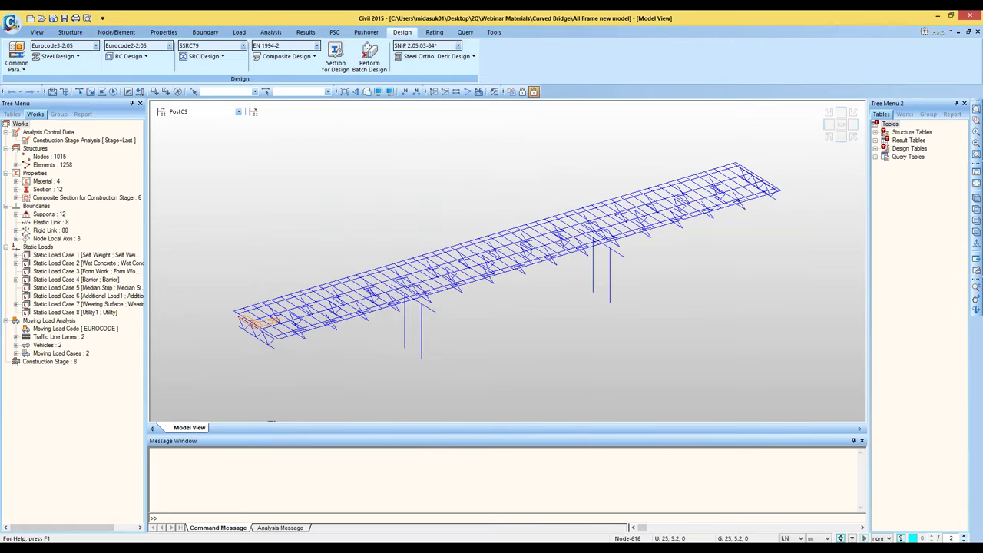
Step: Open the longitudinal reinforcement data for composite design and examine the rebar layout of section IN_Sec_2
{"action": "left_click", "coordinate": [285, 56]}
{"action": "left_click", "coordinate": [299, 91]}
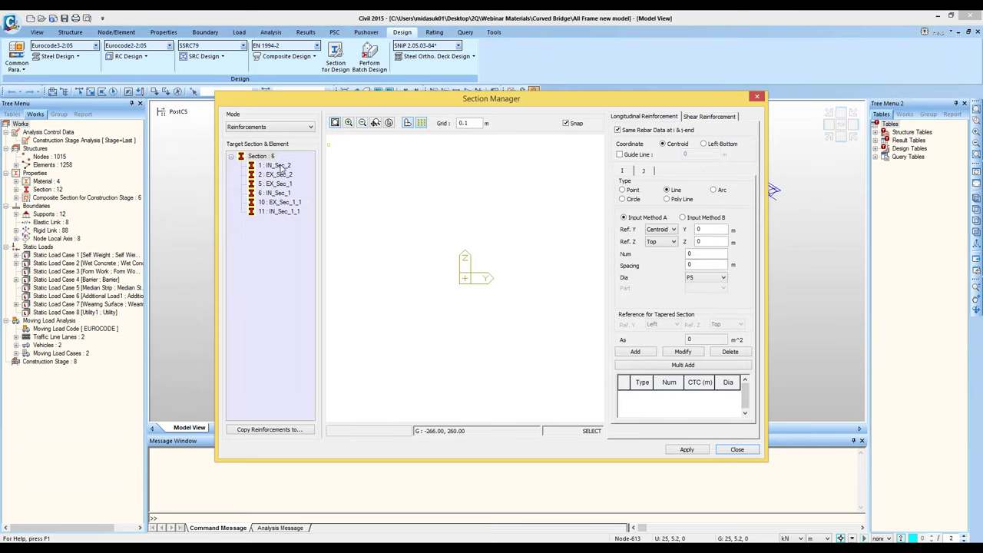
{"action": "left_click", "coordinate": [282, 169]}
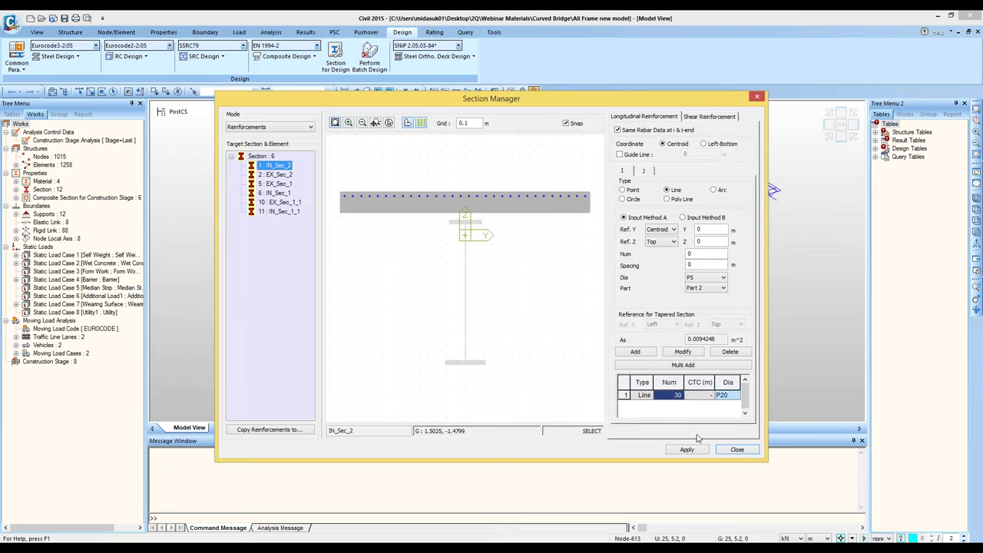
Step: Leave the reinforcement data and review the composite design position table down to its last elements, then close the table
{"action": "left_click", "coordinate": [732, 450]}
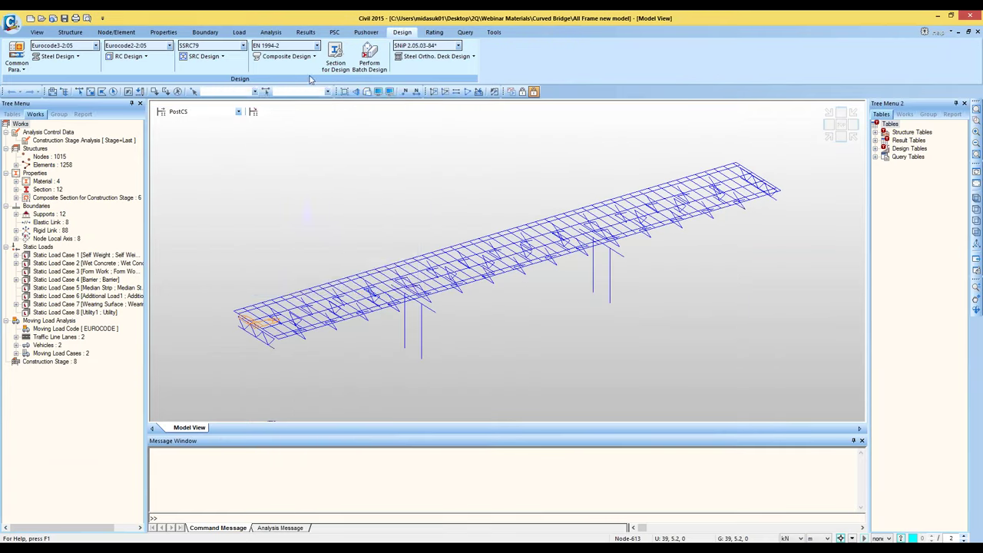
{"action": "left_click", "coordinate": [290, 56]}
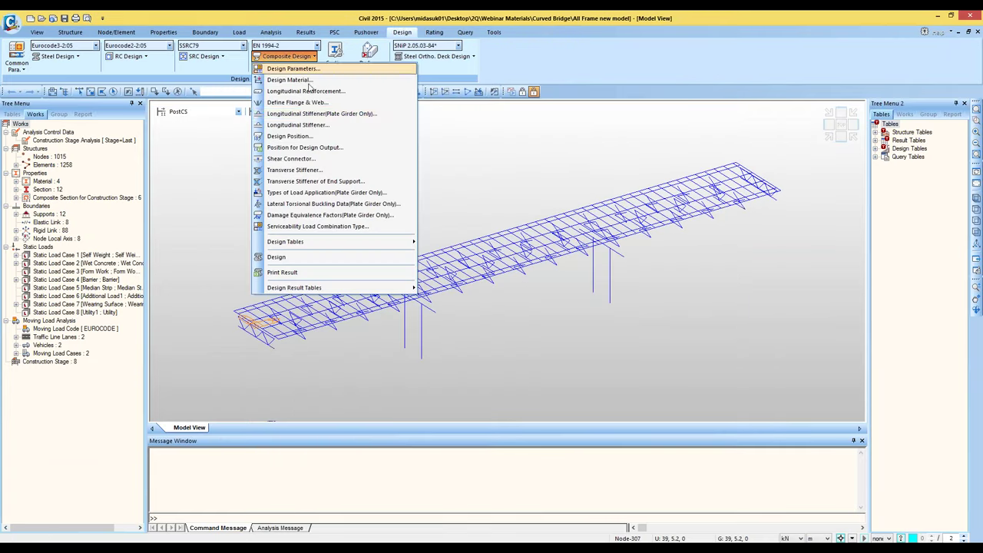
{"action": "left_click", "coordinate": [300, 137]}
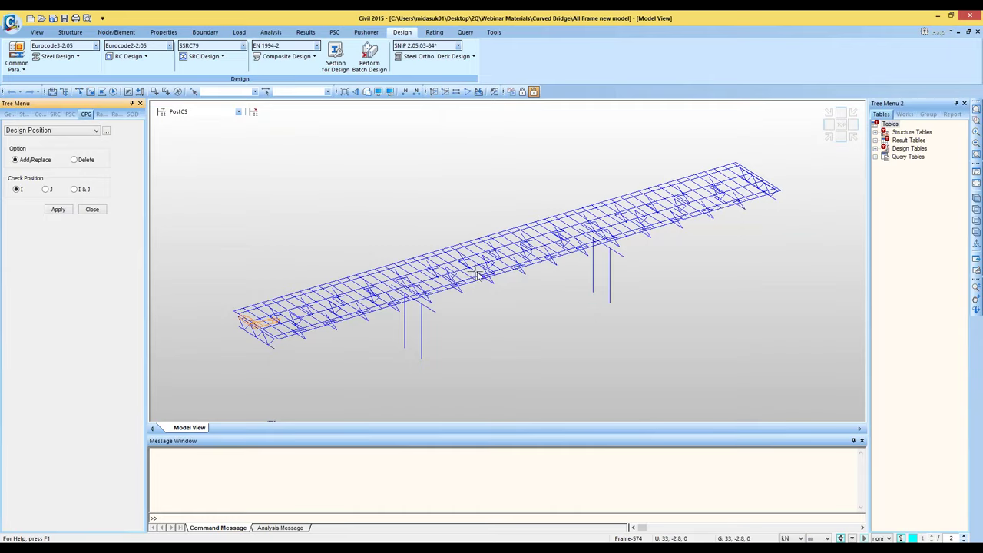
{"action": "left_click", "coordinate": [107, 131]}
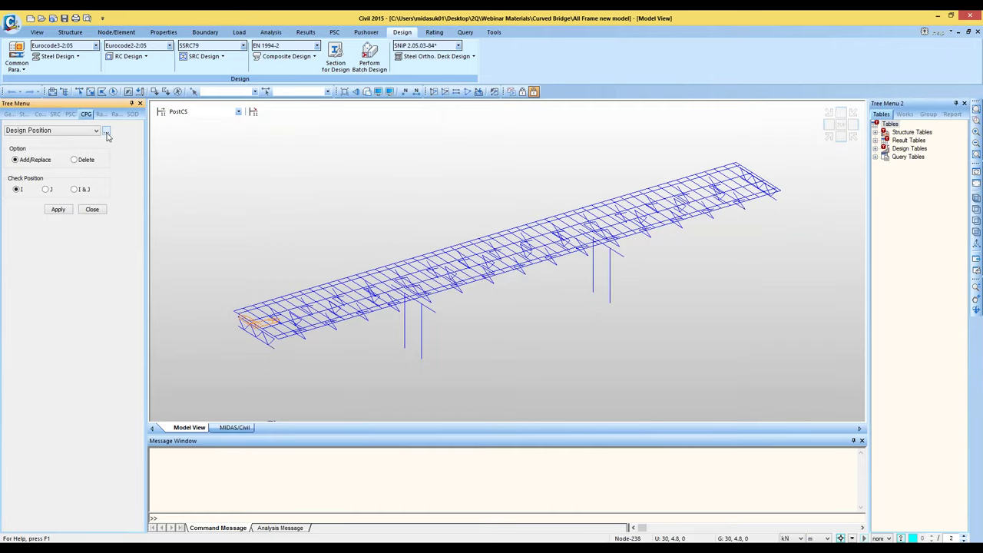
{"action": "left_click_drag", "start_coordinate": [860, 302], "coordinate": [852, 190]}
{"action": "scroll", "coordinate": [465, 270], "scroll_direction": "down", "scroll_amount": 12}
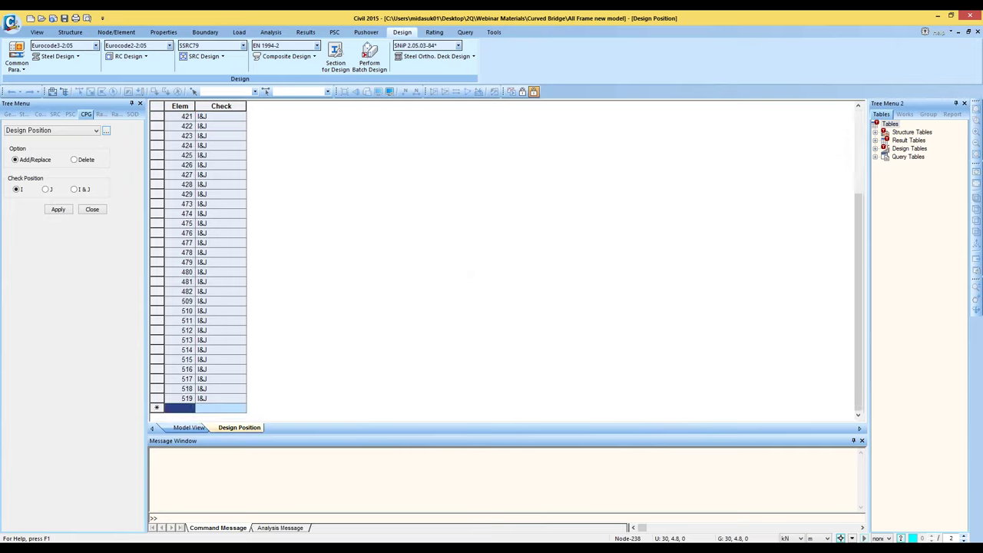
{"action": "right_click", "coordinate": [231, 430]}
{"action": "left_click", "coordinate": [262, 443]}
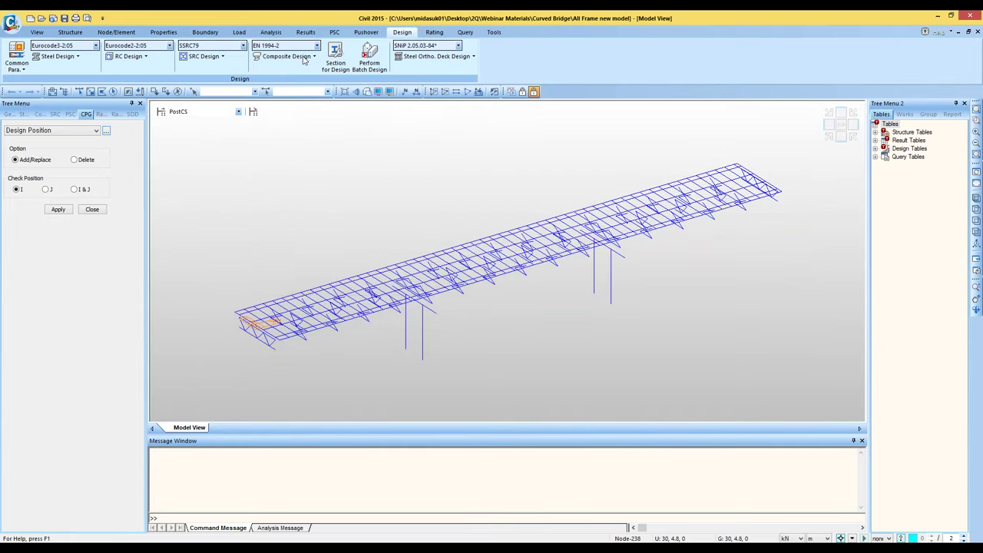
Step: View the position settings for design output and read the online manual's explanation of the plate girder Types of Load Application input
{"action": "left_click", "coordinate": [287, 56]}
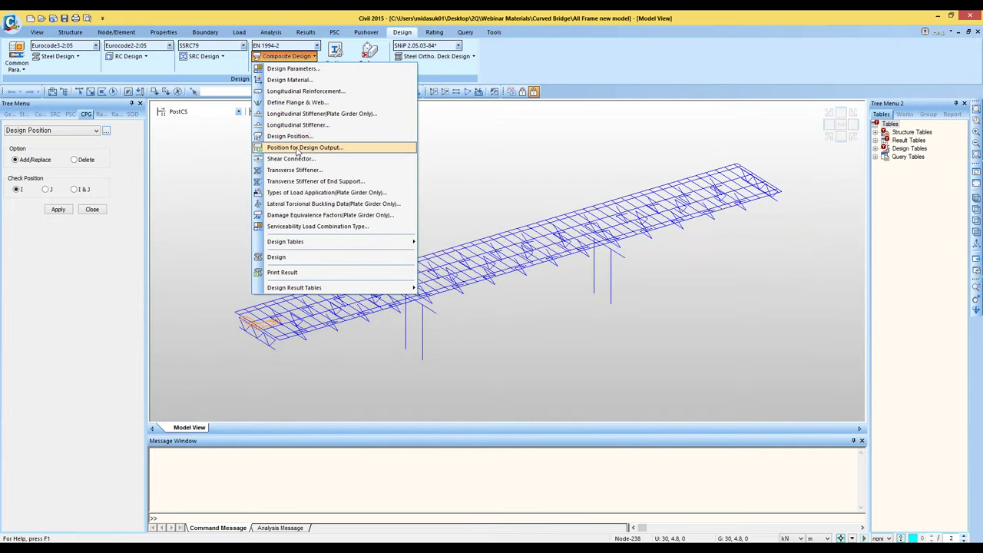
{"action": "left_click", "coordinate": [300, 147]}
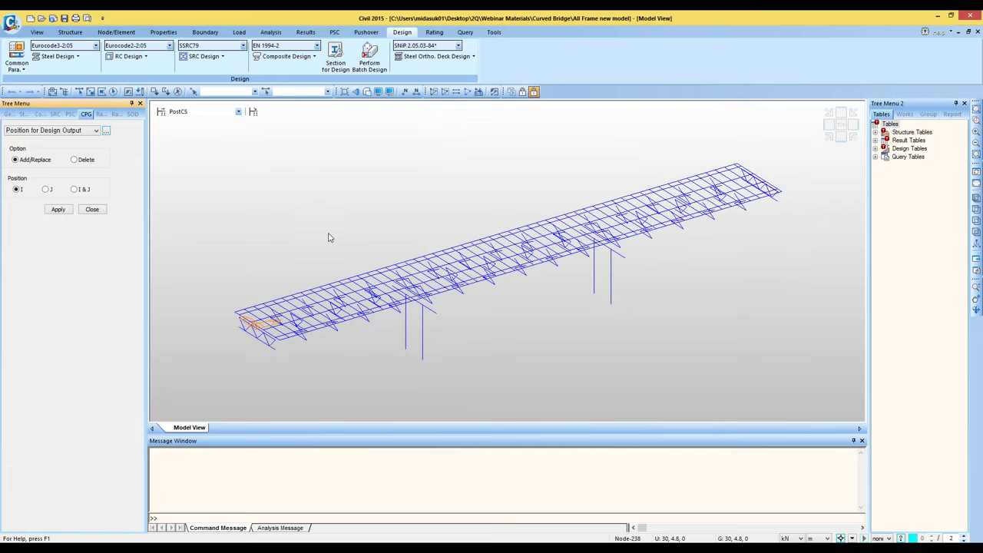
{"action": "left_click", "coordinate": [286, 56]}
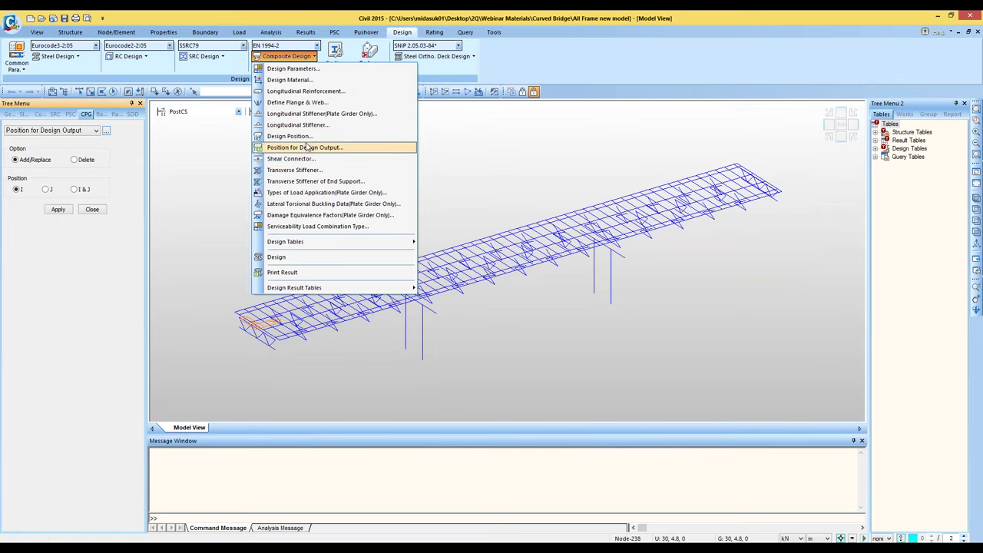
{"action": "left_click", "coordinate": [315, 193]}
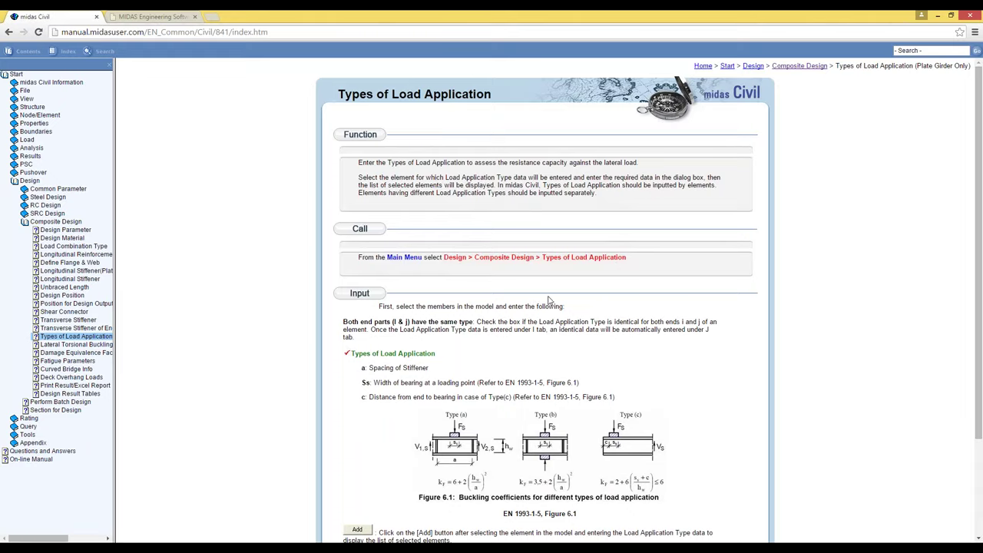
{"action": "scroll", "coordinate": [549, 300], "scroll_direction": "down", "scroll_amount": 3}
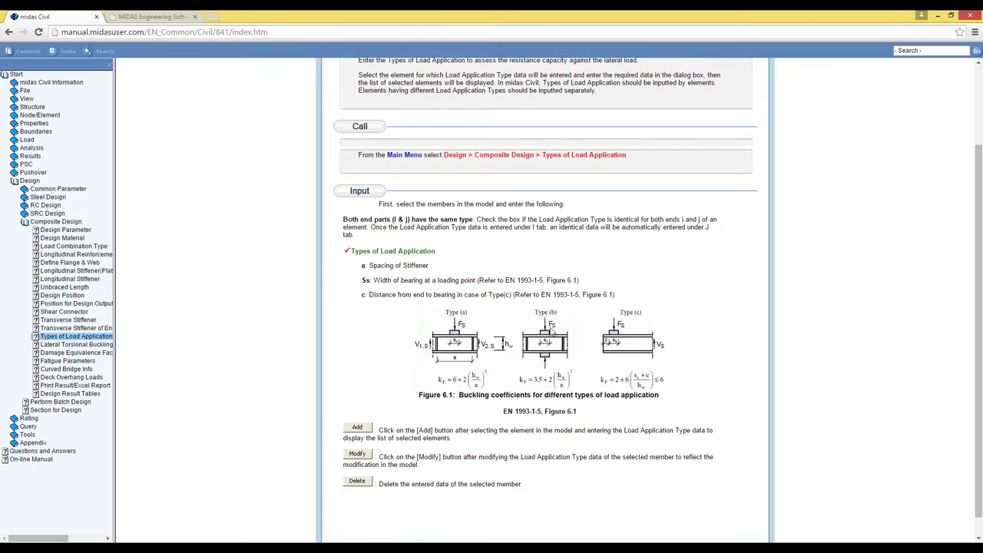
{"action": "left_click", "coordinate": [938, 15]}
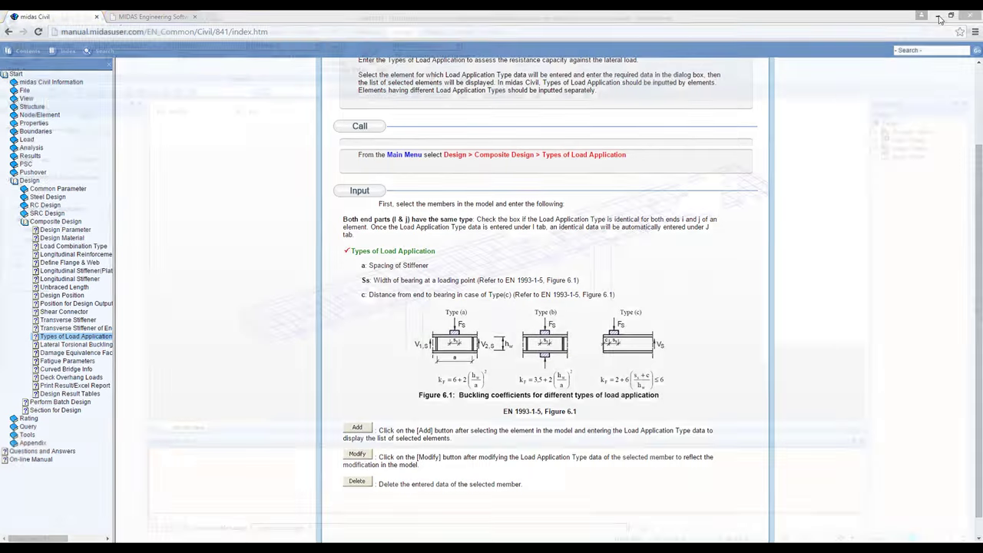
Step: Review how the serviceability load combinations are assigned to quasi-permanent, frequent and characteristic types, without changing them
{"action": "left_click", "coordinate": [287, 56]}
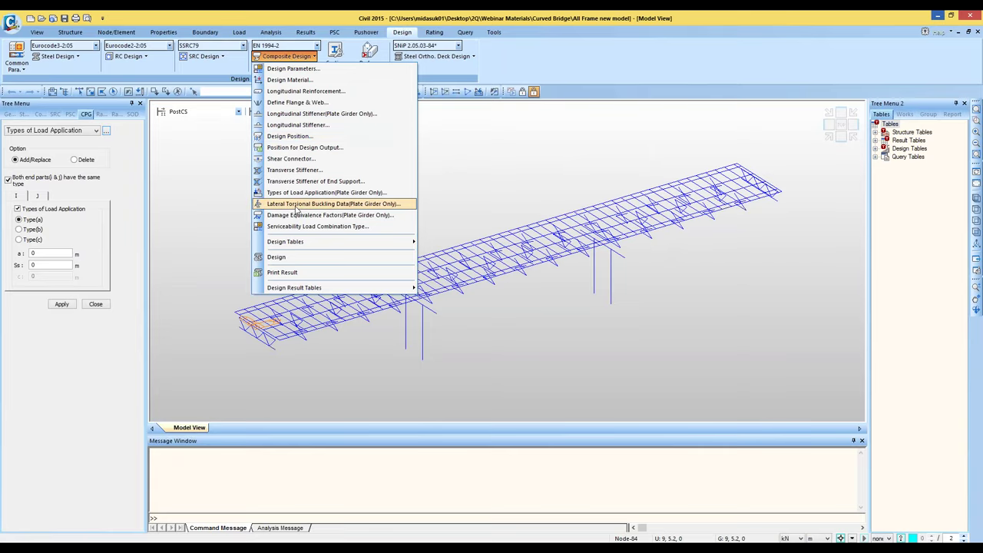
{"action": "left_click", "coordinate": [335, 227]}
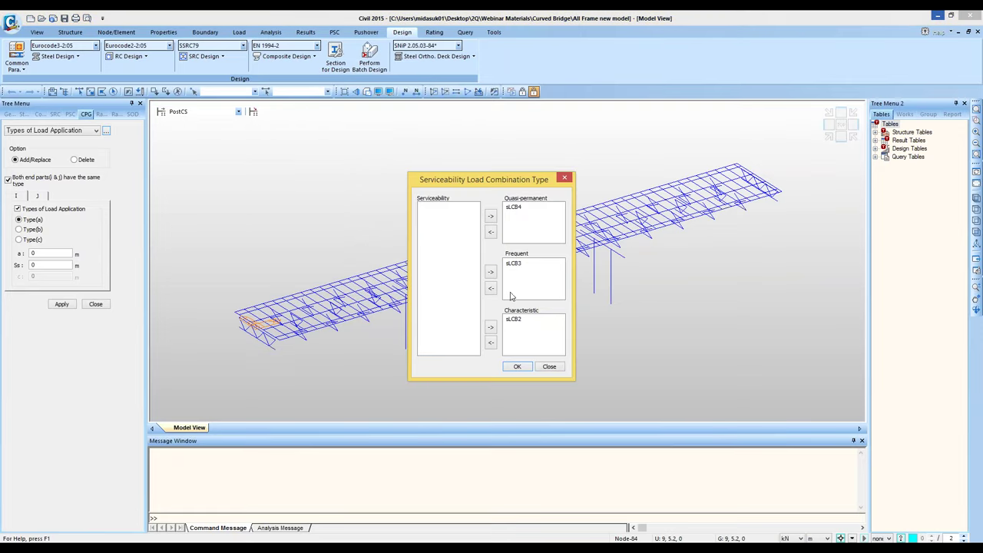
{"action": "left_click", "coordinate": [549, 367]}
Step: Open the load combinations and examine the list defined for steel design
{"action": "left_click", "coordinate": [305, 33]}
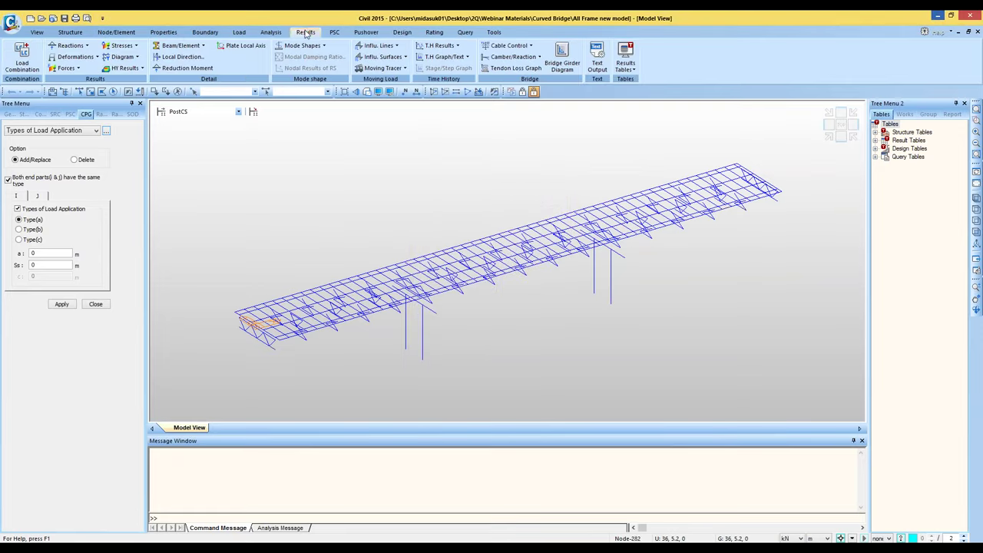
{"action": "left_click", "coordinate": [22, 57]}
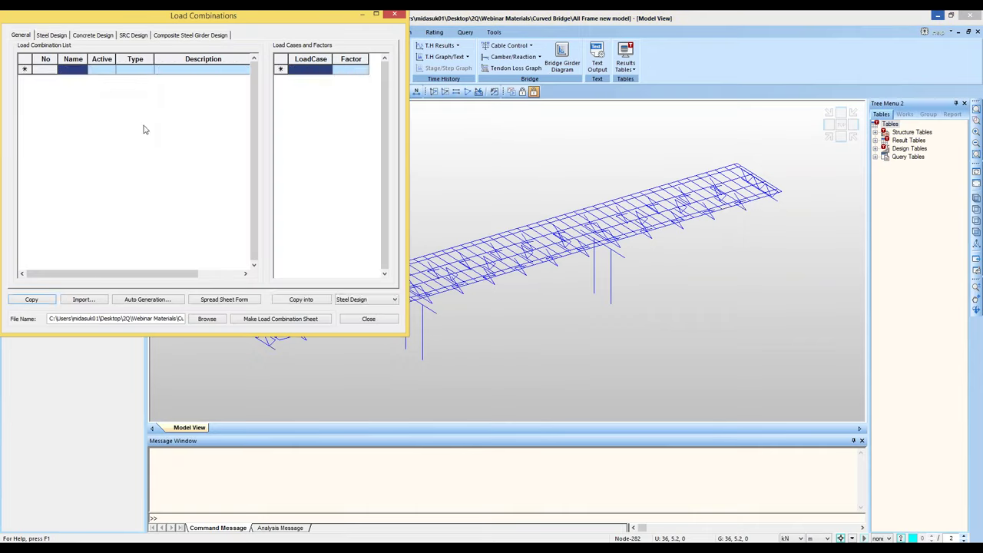
{"action": "left_click", "coordinate": [55, 36]}
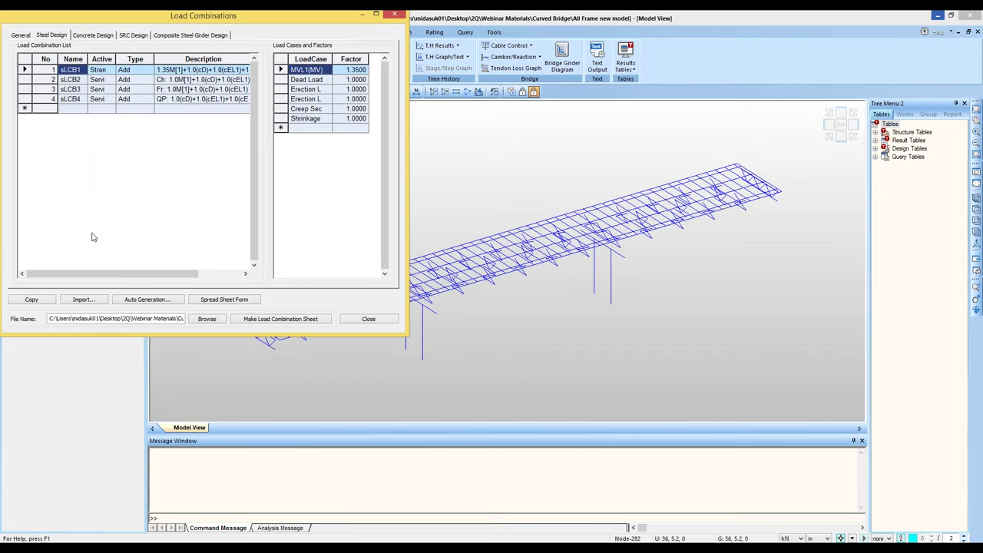
Step: Examine the automatic load combination options for Eurocode 0, including the road traffic group assessment of MVL1 and MVL5, without generating any combinations
{"action": "left_click", "coordinate": [143, 303]}
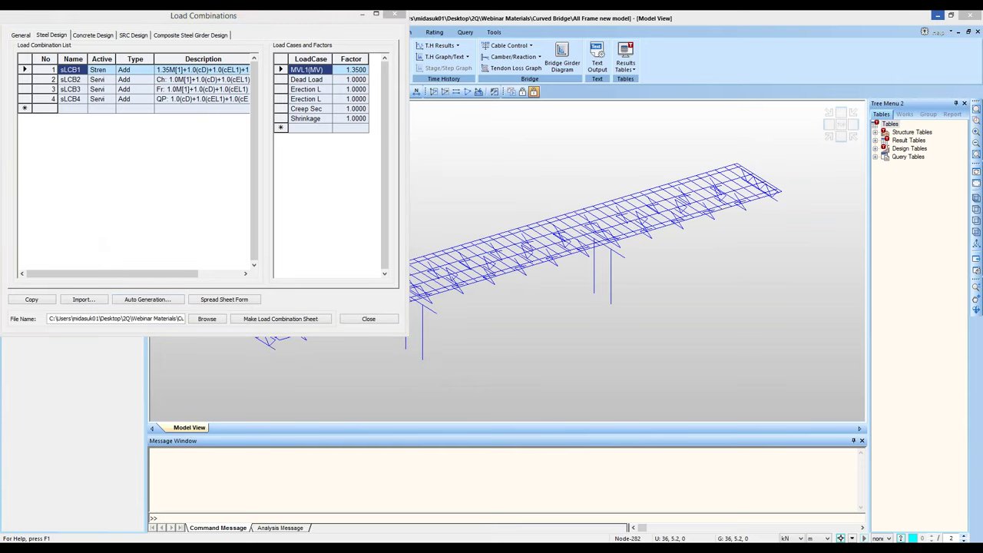
{"action": "left_click_drag", "start_coordinate": [261, 73], "coordinate": [574, 79]}
{"action": "left_click", "coordinate": [570, 137]}
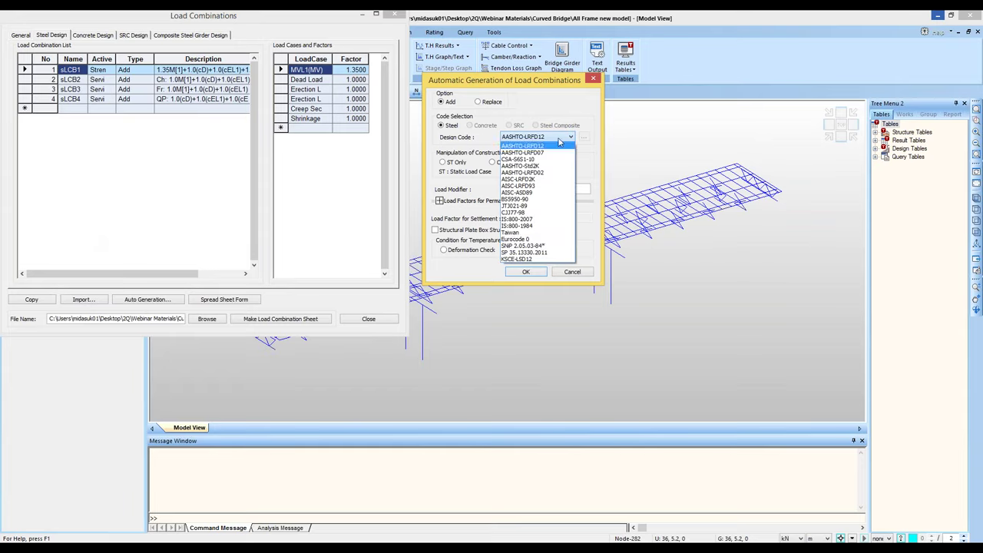
{"action": "left_click", "coordinate": [544, 242]}
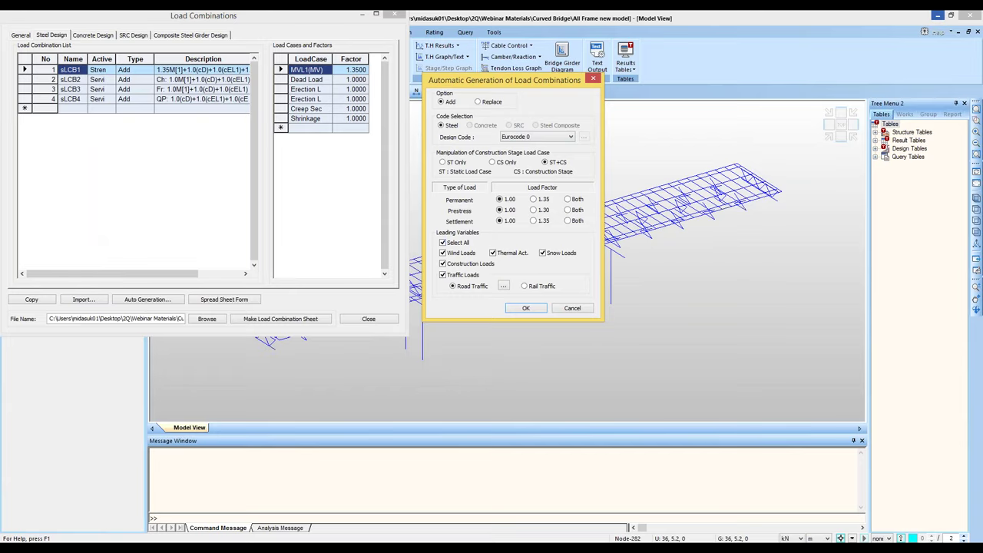
{"action": "left_click", "coordinate": [503, 287]}
{"action": "left_click_drag", "start_coordinate": [452, 159], "coordinate": [444, 170]}
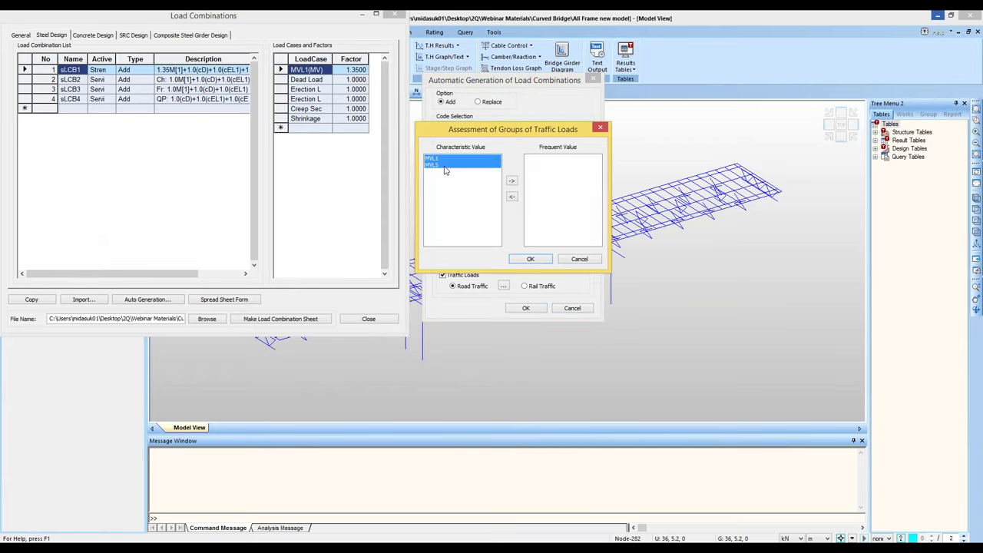
{"action": "left_click", "coordinate": [446, 164]}
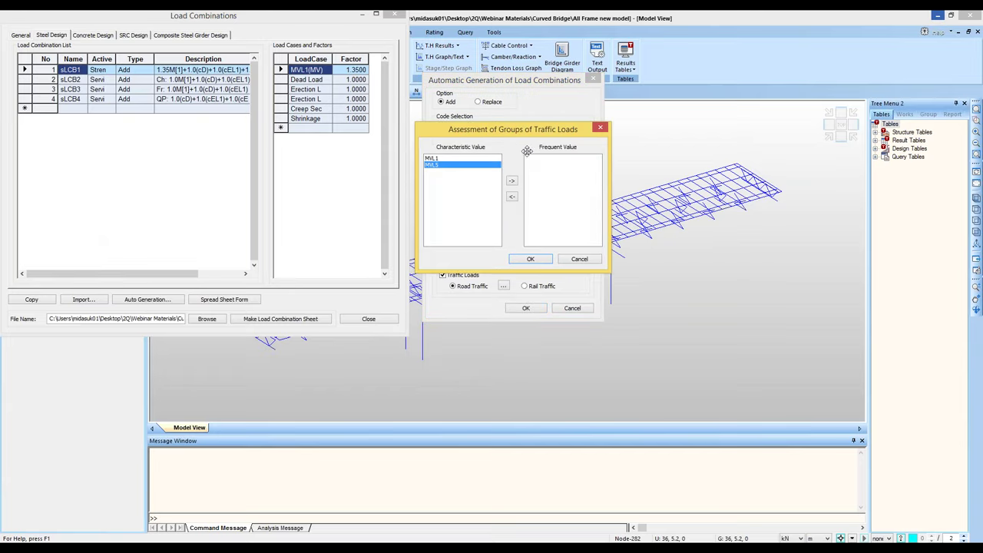
{"action": "left_click", "coordinate": [579, 260]}
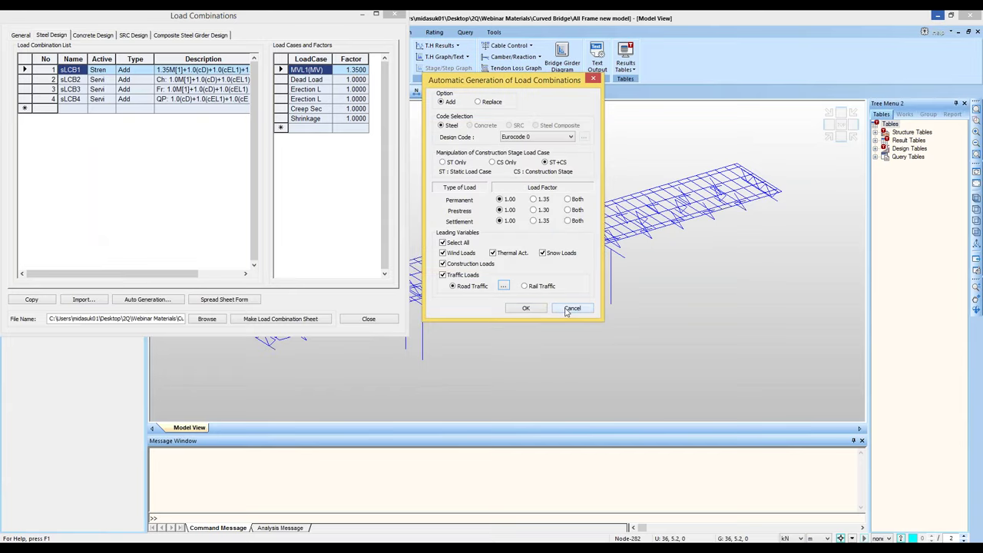
{"action": "left_click", "coordinate": [567, 310]}
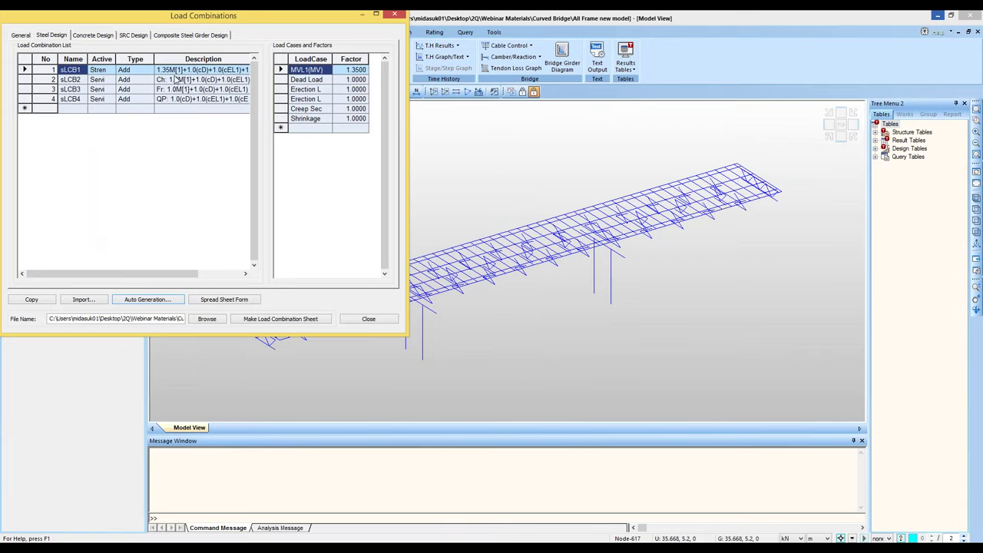
Step: Inspect the load cases and factors of the characteristic serviceability combination sLCB2, and close the load combinations
{"action": "left_click", "coordinate": [175, 80]}
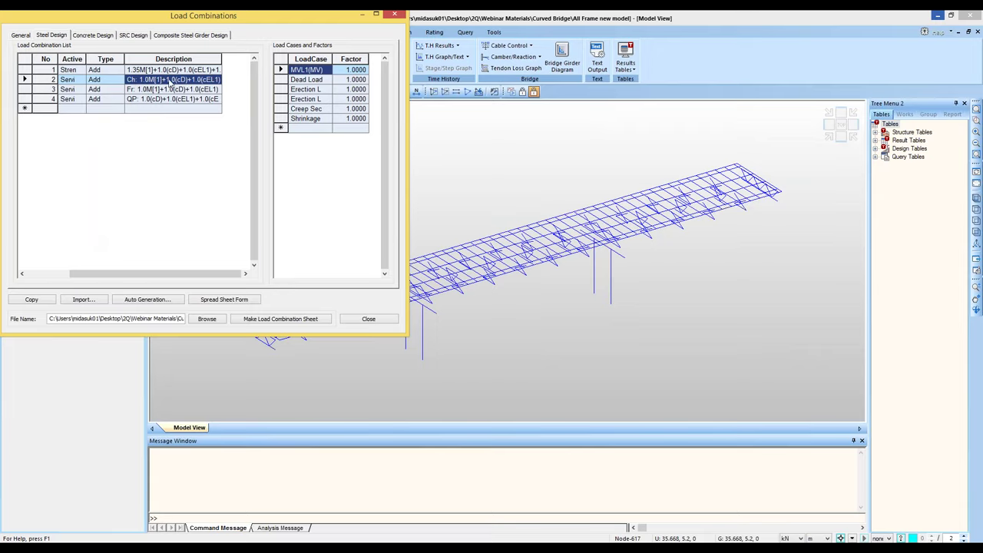
{"action": "left_click", "coordinate": [310, 59]}
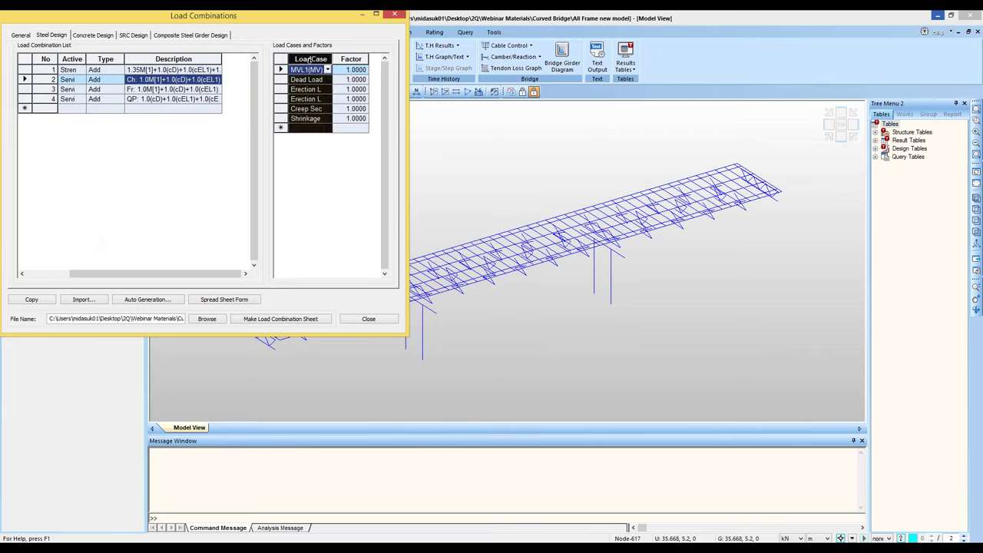
{"action": "left_click", "coordinate": [351, 59]}
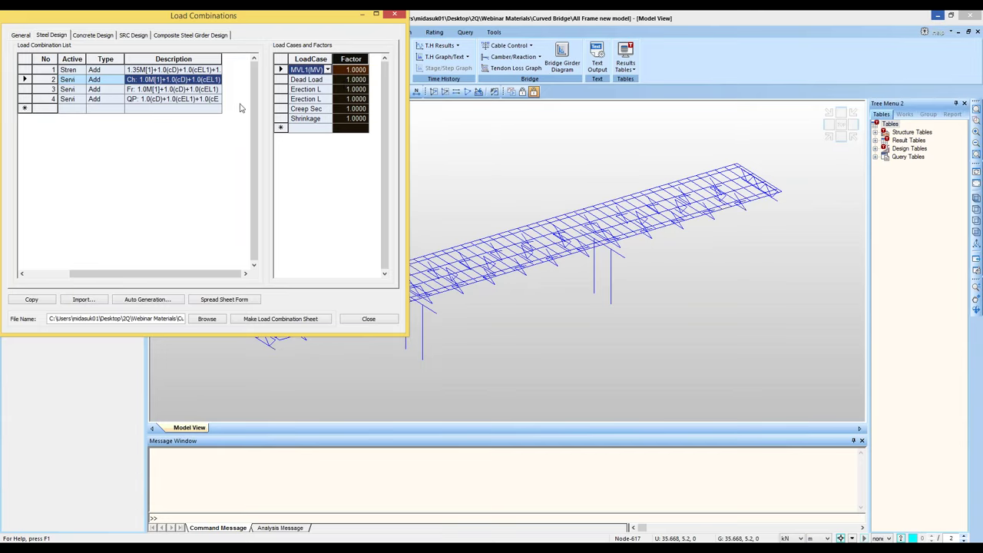
{"action": "left_click", "coordinate": [367, 320]}
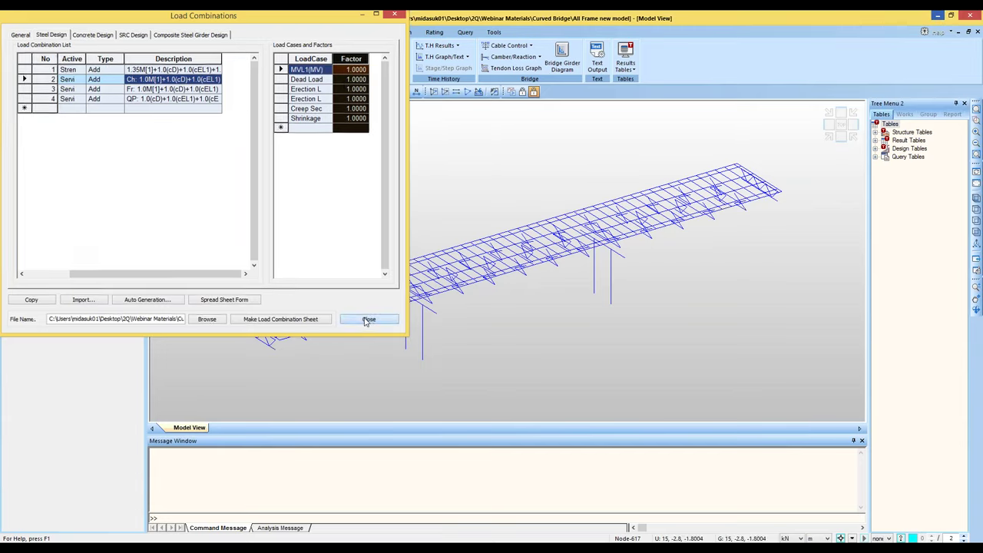
Step: Review the bending resistance table of the composite design results, highlighting the Mpl,Rd, Mel,Rd and M_Rd columns, and close it
{"action": "left_click", "coordinate": [402, 32]}
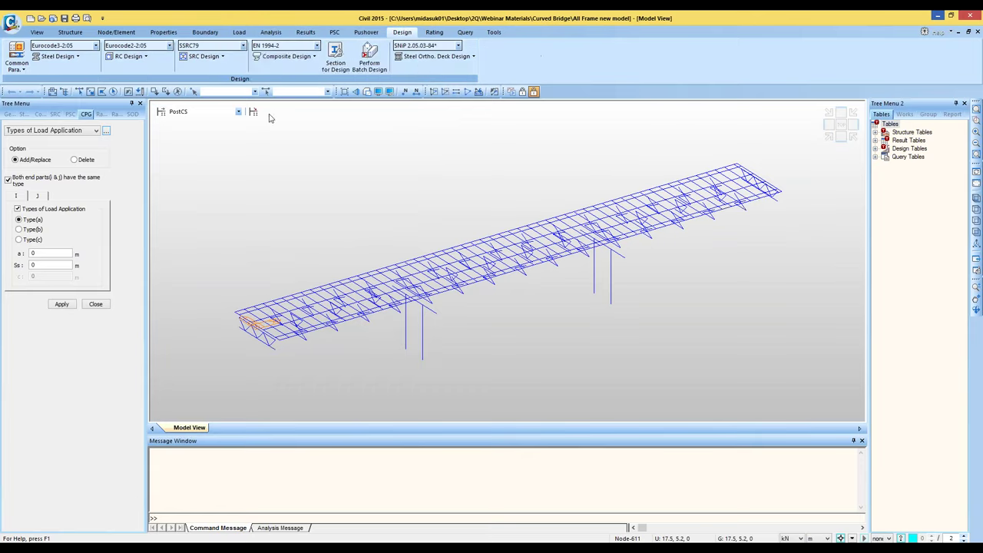
{"action": "left_click", "coordinate": [309, 58]}
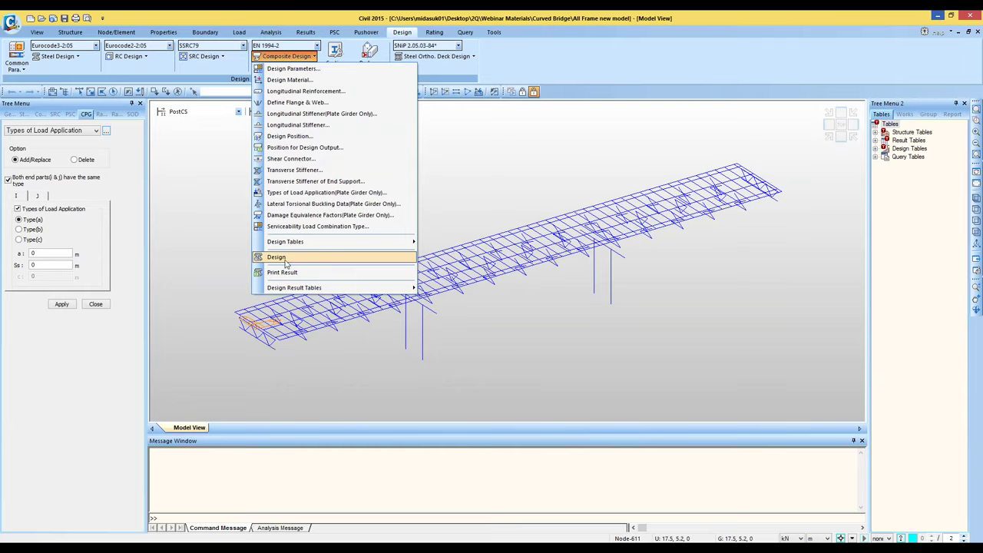
{"action": "mouse_move", "coordinate": [348, 289]}
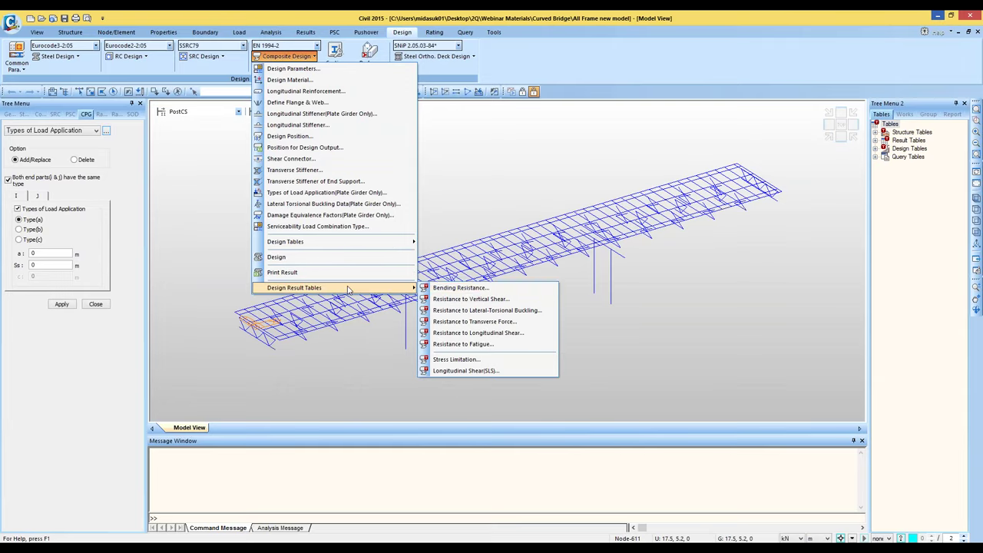
{"action": "left_click", "coordinate": [465, 290]}
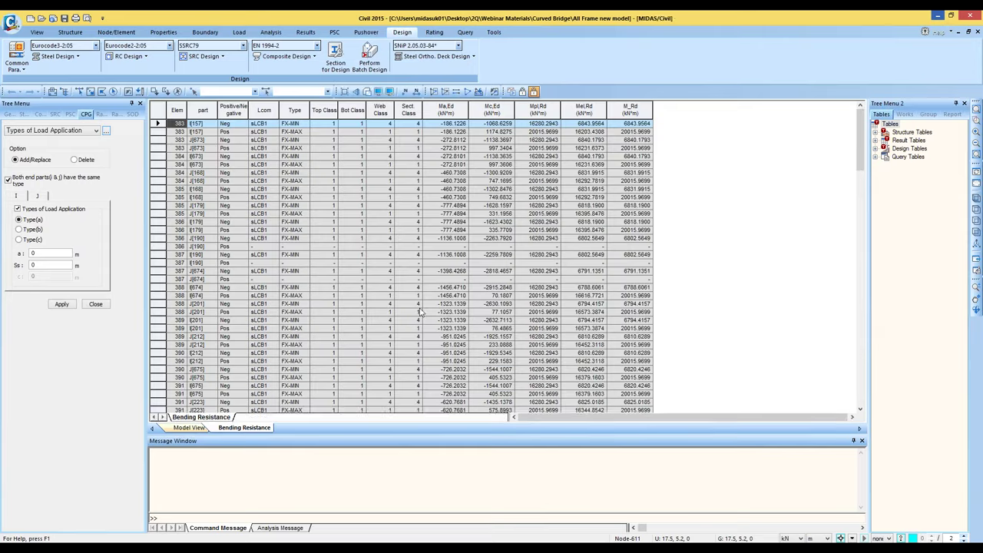
{"action": "left_click", "coordinate": [562, 351]}
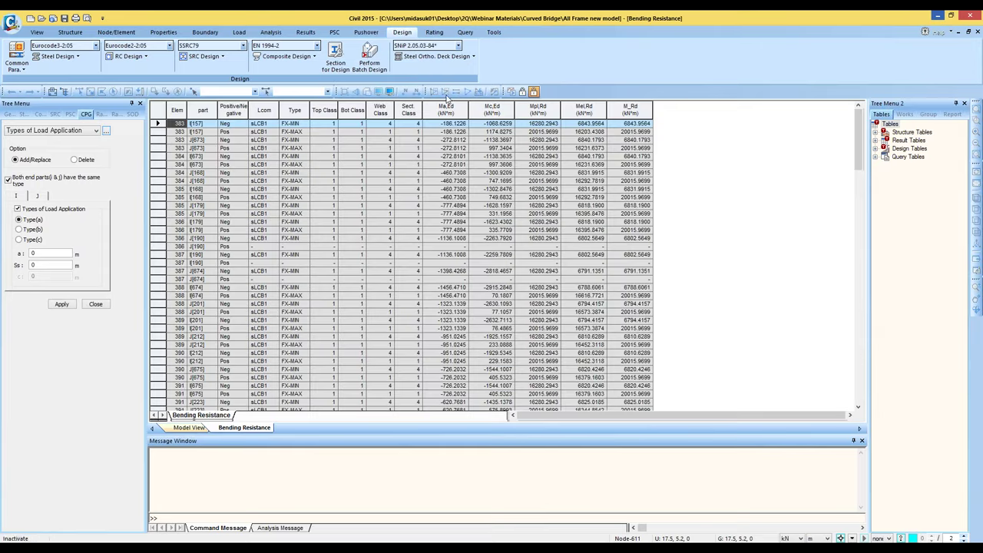
{"action": "left_click_drag", "start_coordinate": [466, 112], "coordinate": [624, 111]}
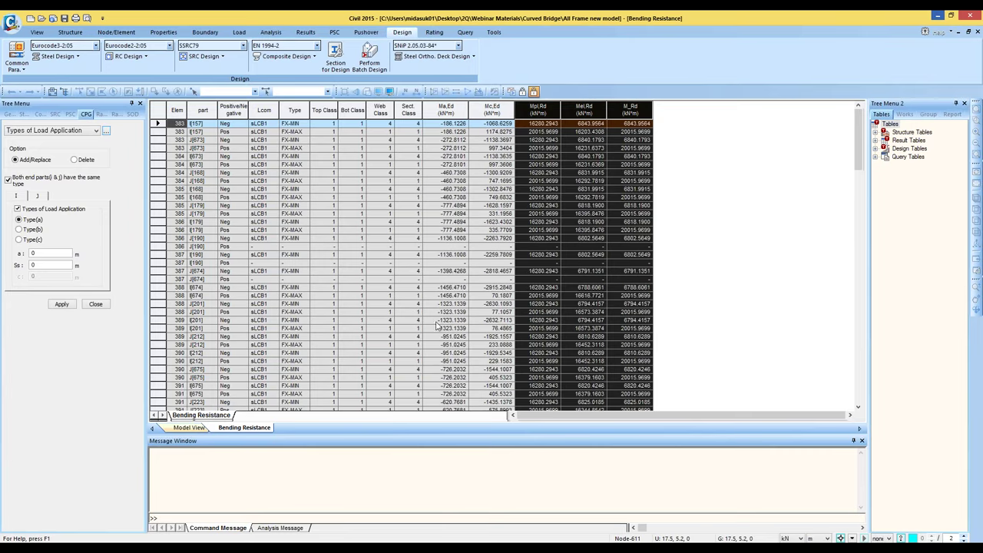
{"action": "right_click", "coordinate": [248, 433]}
{"action": "left_click", "coordinate": [285, 448]}
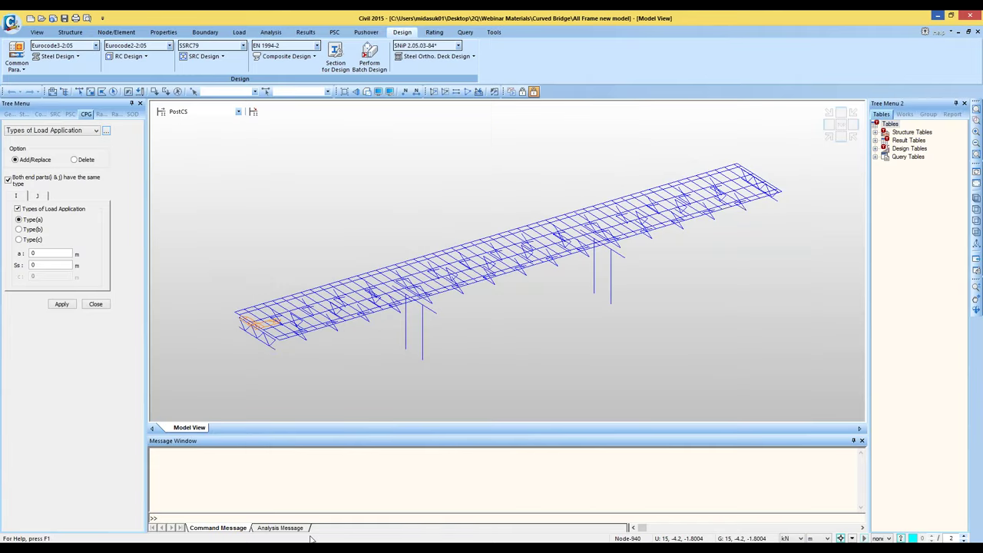
Step: Switch to the Excel design report and review the partial factors, material information and sectional information for the j end of element 383
{"action": "mouse_move", "coordinate": [264, 548]}
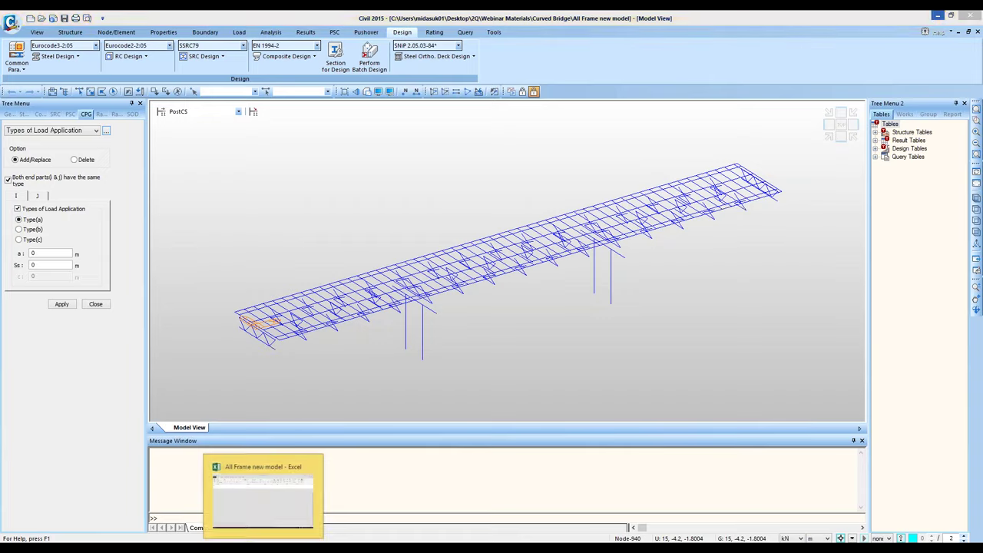
{"action": "left_click", "coordinate": [262, 498]}
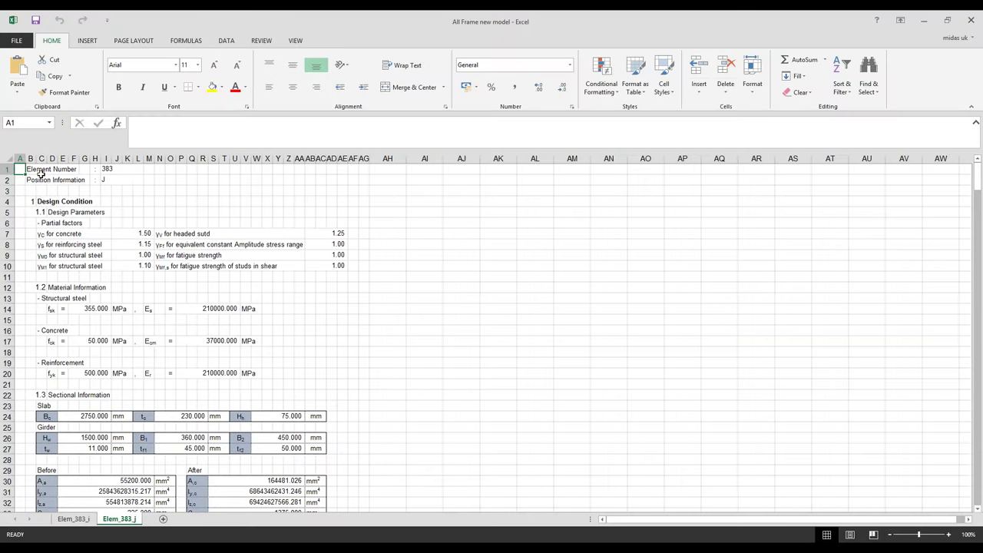
{"action": "left_click_drag", "start_coordinate": [40, 169], "coordinate": [142, 169]}
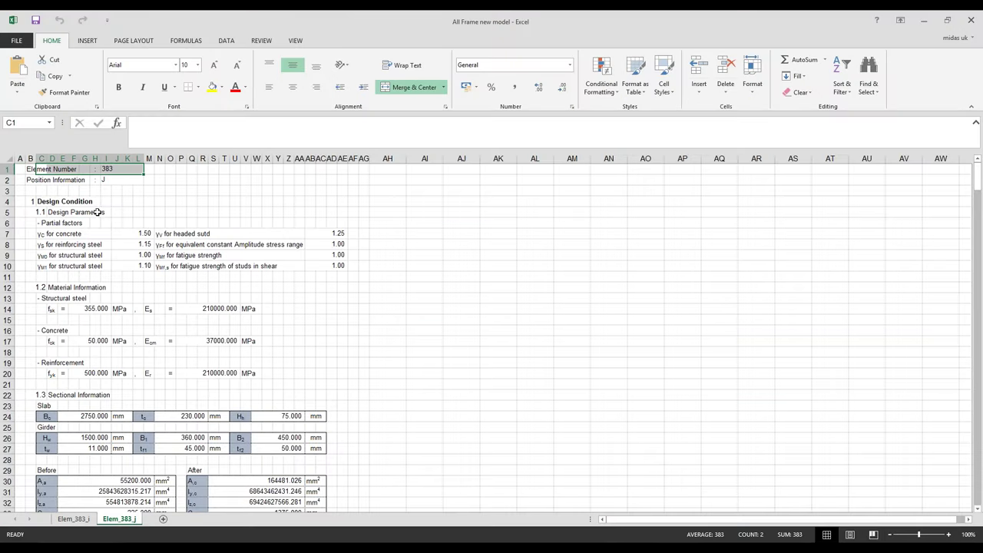
{"action": "left_click", "coordinate": [62, 181]}
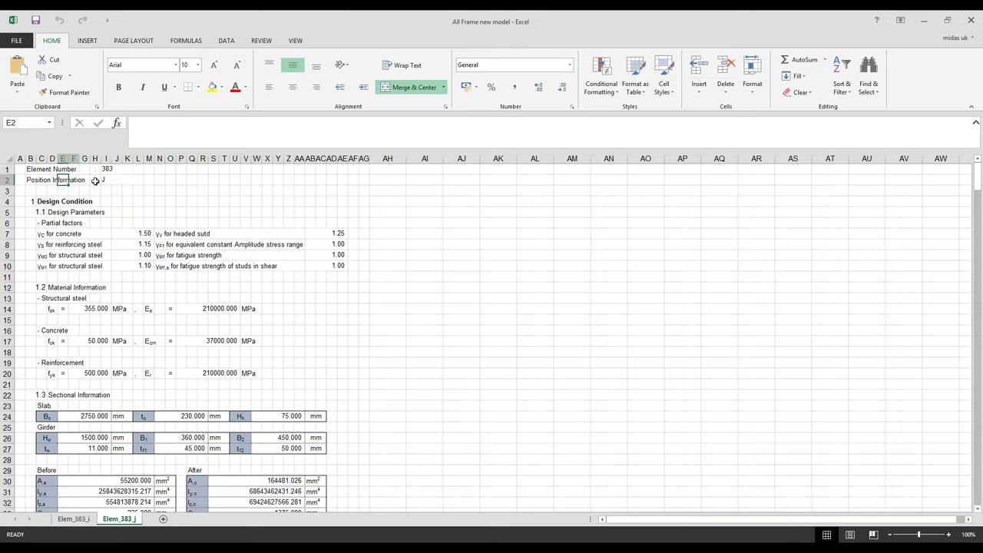
{"action": "left_click_drag", "start_coordinate": [32, 202], "coordinate": [319, 279]}
{"action": "left_click", "coordinate": [182, 298]}
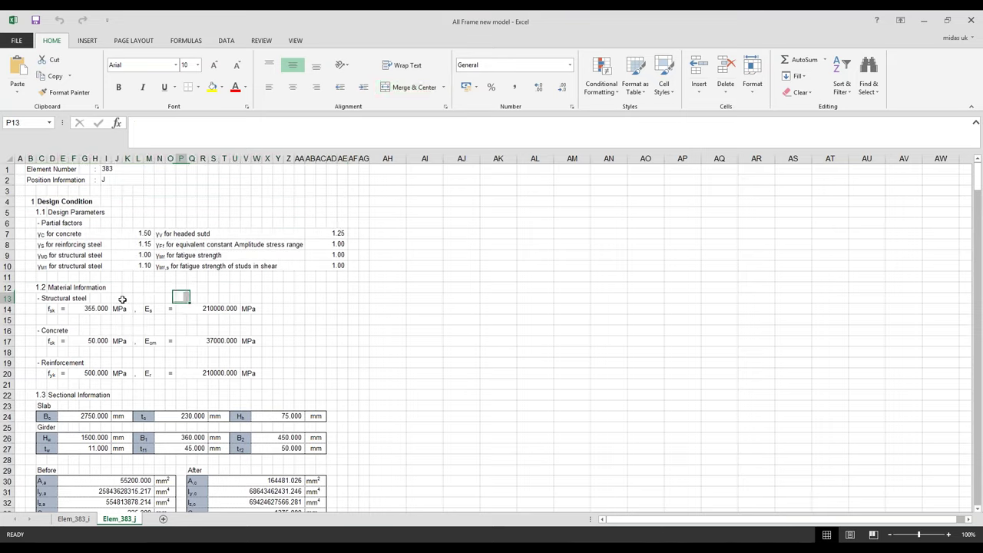
{"action": "left_click_drag", "start_coordinate": [34, 288], "coordinate": [263, 373]}
{"action": "scroll", "coordinate": [263, 372], "scroll_direction": "down", "scroll_amount": 4}
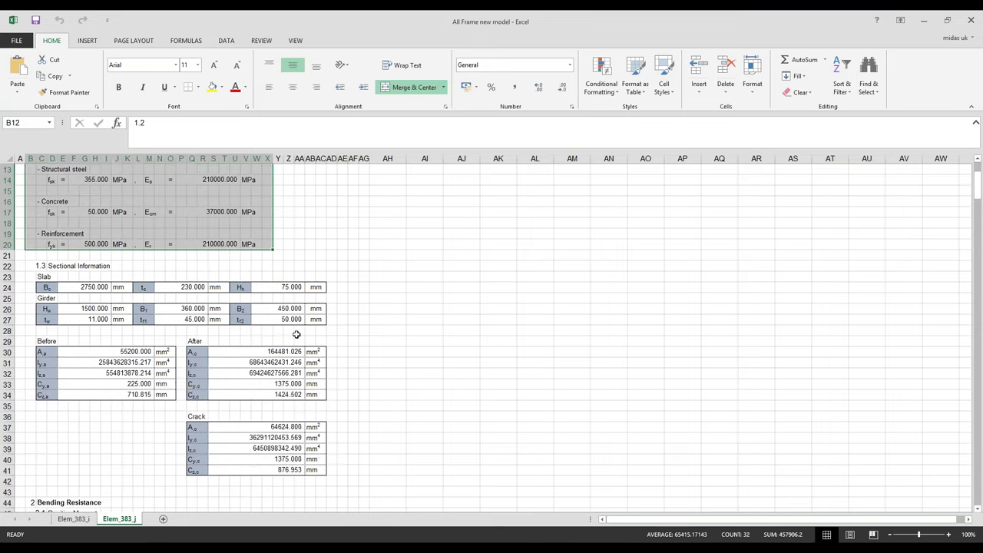
{"action": "left_click_drag", "start_coordinate": [38, 266], "coordinate": [365, 460]}
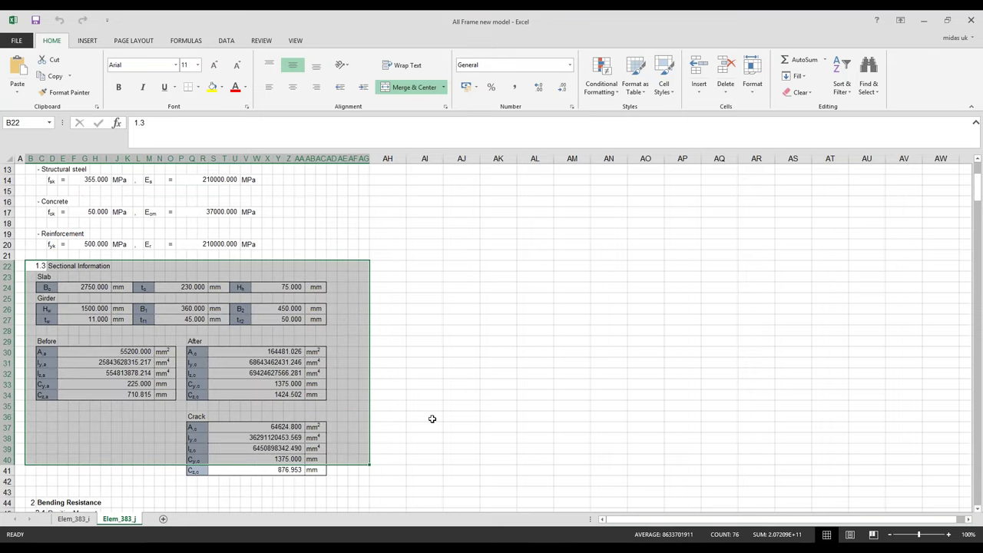
{"action": "left_click", "coordinate": [421, 415]}
Step: Review the positive moment bending resistance section, including stresses, section classification, plastic resistance moment and the final moment check
{"action": "scroll", "coordinate": [415, 407], "scroll_direction": "down", "scroll_amount": 1}
{"action": "scroll", "coordinate": [409, 402], "scroll_direction": "down", "scroll_amount": 5}
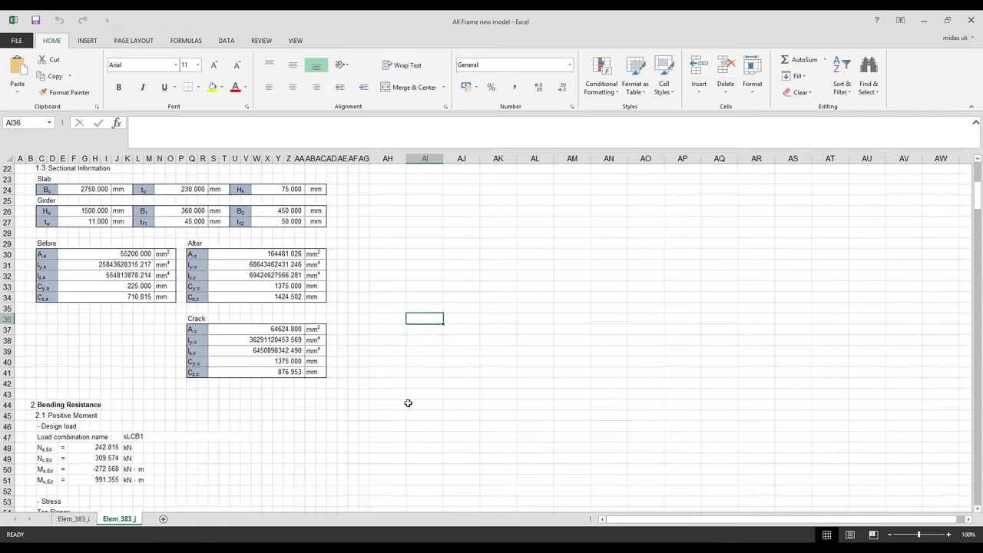
{"action": "scroll", "coordinate": [416, 407], "scroll_direction": "down", "scroll_amount": 2}
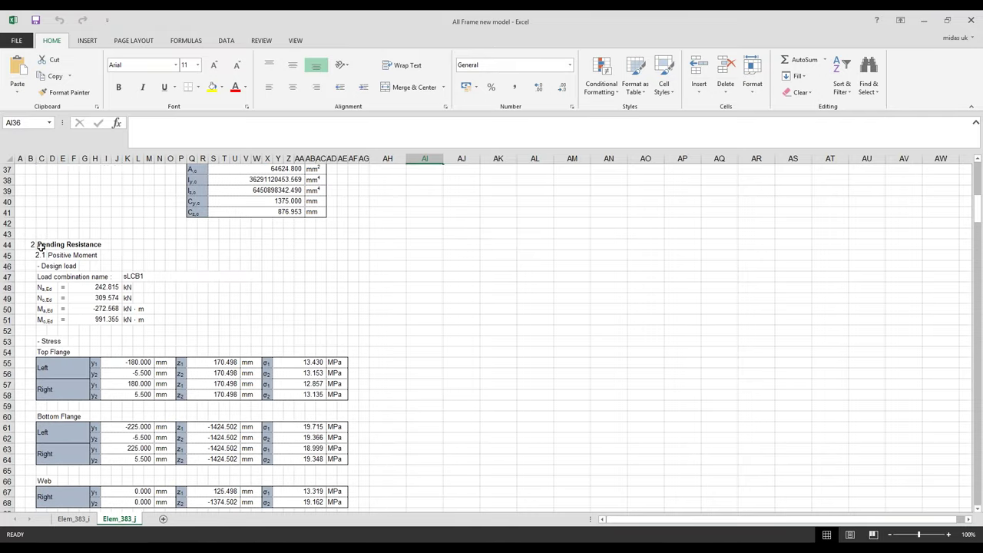
{"action": "left_click_drag", "start_coordinate": [35, 244], "coordinate": [108, 255]}
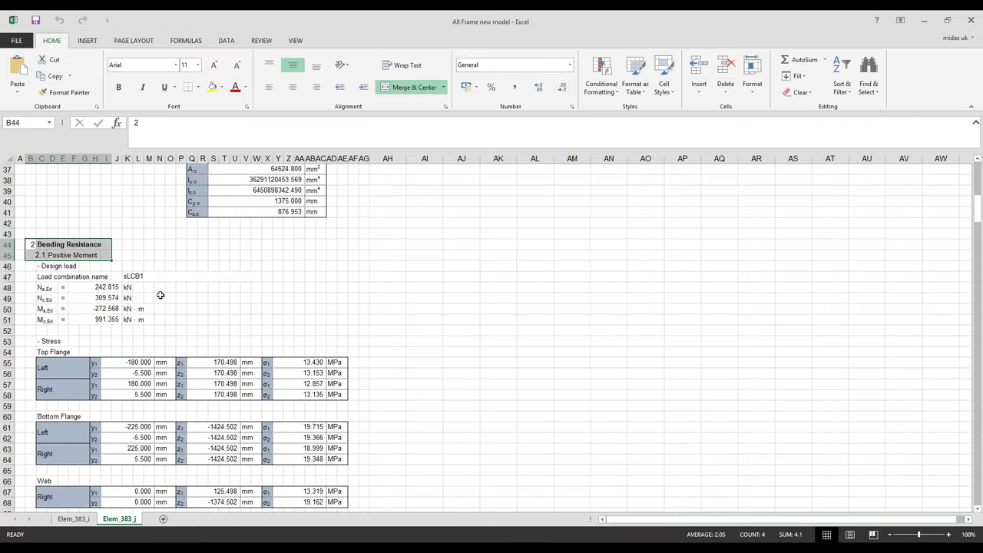
{"action": "left_click", "coordinate": [162, 296]}
{"action": "scroll", "coordinate": [162, 296], "scroll_direction": "down", "scroll_amount": 3}
{"action": "scroll", "coordinate": [209, 376], "scroll_direction": "down", "scroll_amount": 4}
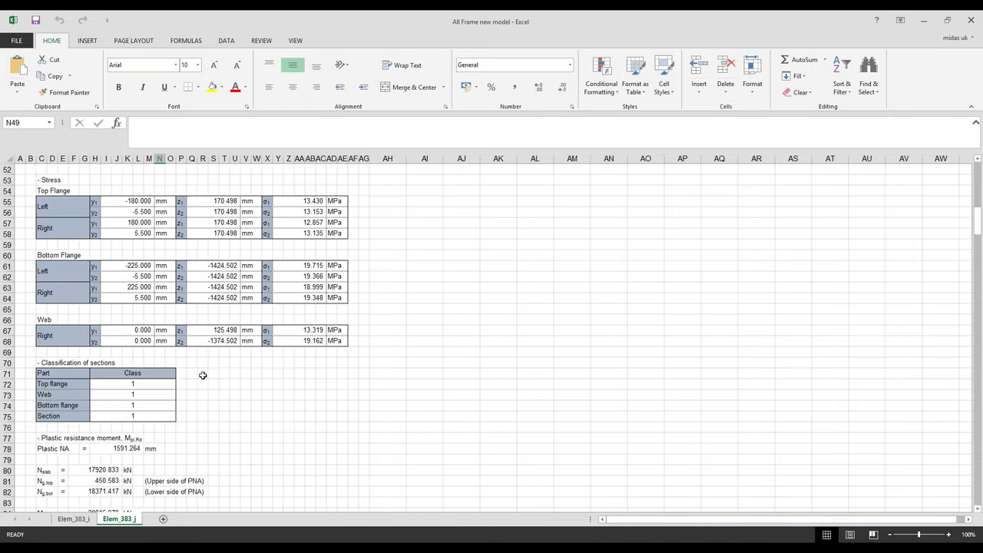
{"action": "scroll", "coordinate": [209, 375], "scroll_direction": "down", "scroll_amount": 3}
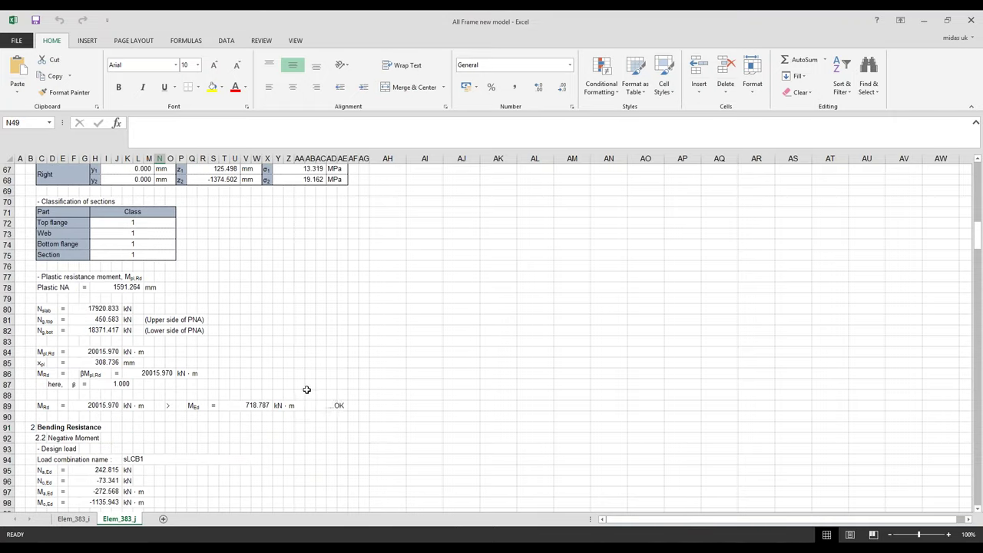
{"action": "left_click_drag", "start_coordinate": [308, 394], "coordinate": [357, 429]}
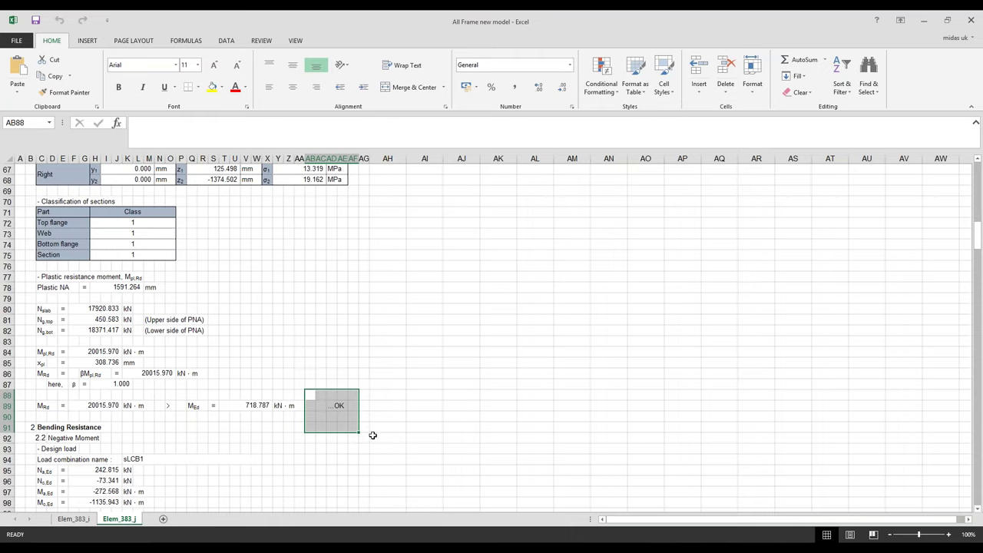
{"action": "left_click", "coordinate": [373, 435]}
Step: Review the negative moment bending resistance calculation down to its final moment check
{"action": "scroll", "coordinate": [303, 391], "scroll_direction": "down", "scroll_amount": 5}
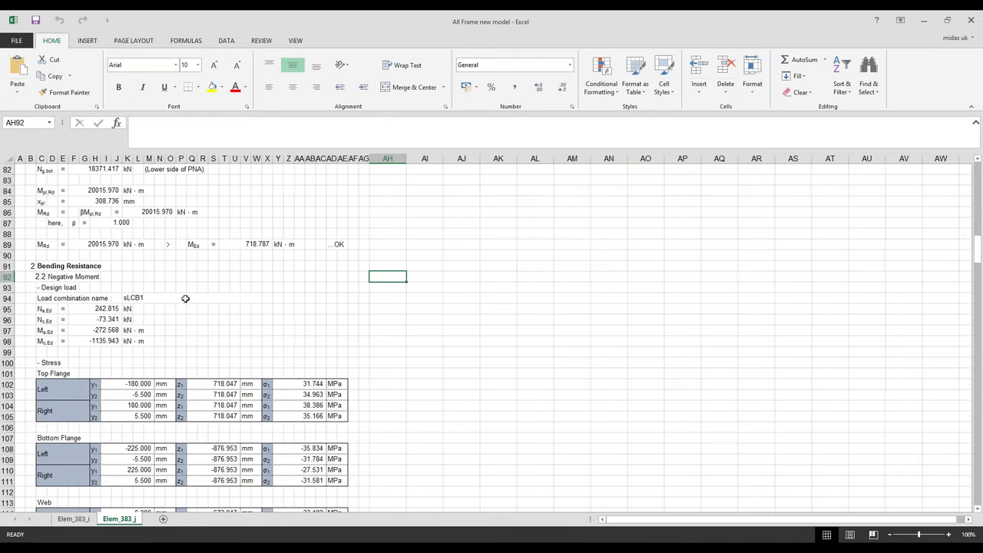
{"action": "scroll", "coordinate": [244, 316], "scroll_direction": "down", "scroll_amount": 19}
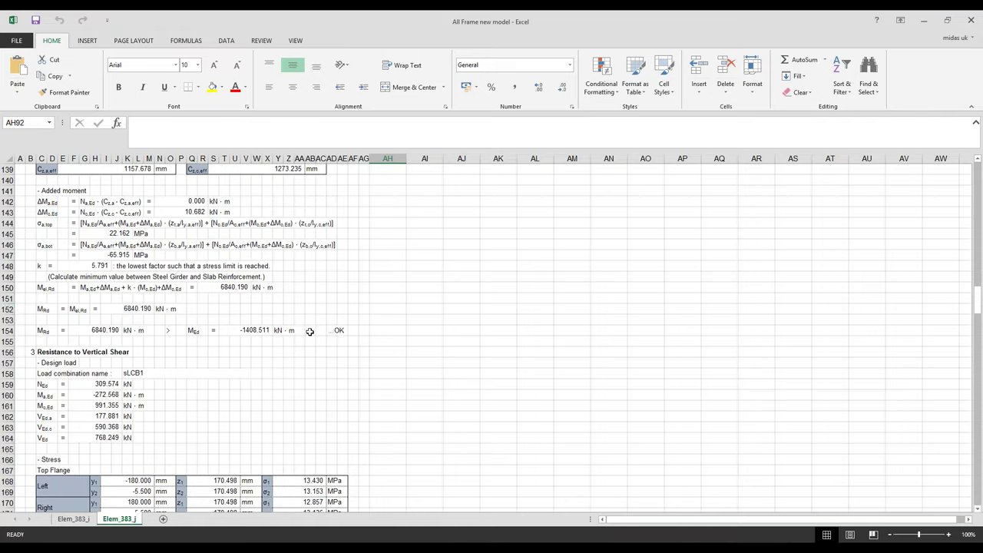
{"action": "left_click_drag", "start_coordinate": [311, 308], "coordinate": [340, 336]}
{"action": "left_click", "coordinate": [286, 394]}
Step: Examine the report's checks for vertical shear, lateral torsional buckling, transverse force and longitudinal shear
{"action": "scroll", "coordinate": [315, 388], "scroll_direction": "down", "scroll_amount": 8}
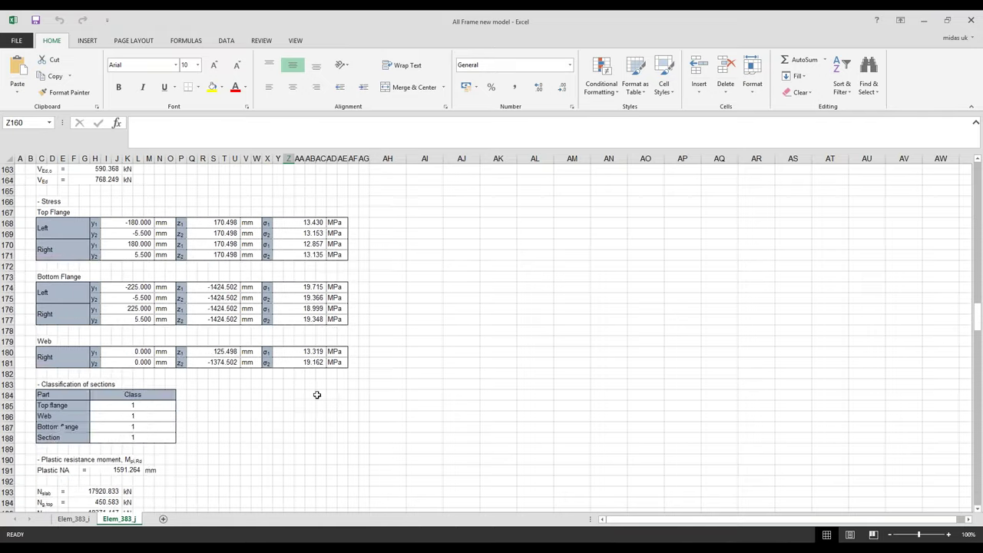
{"action": "scroll", "coordinate": [315, 386], "scroll_direction": "down", "scroll_amount": 16}
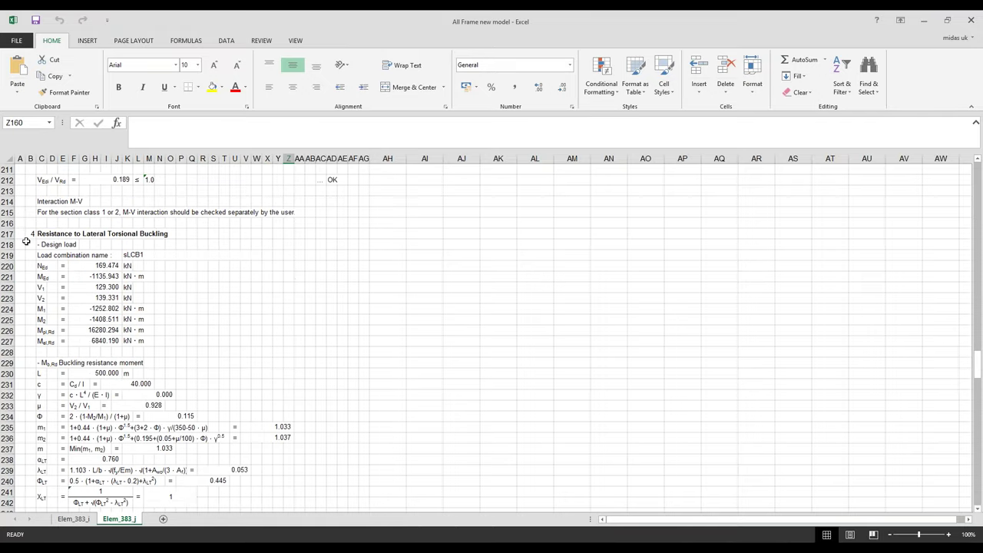
{"action": "scroll", "coordinate": [212, 322], "scroll_direction": "down", "scroll_amount": 9}
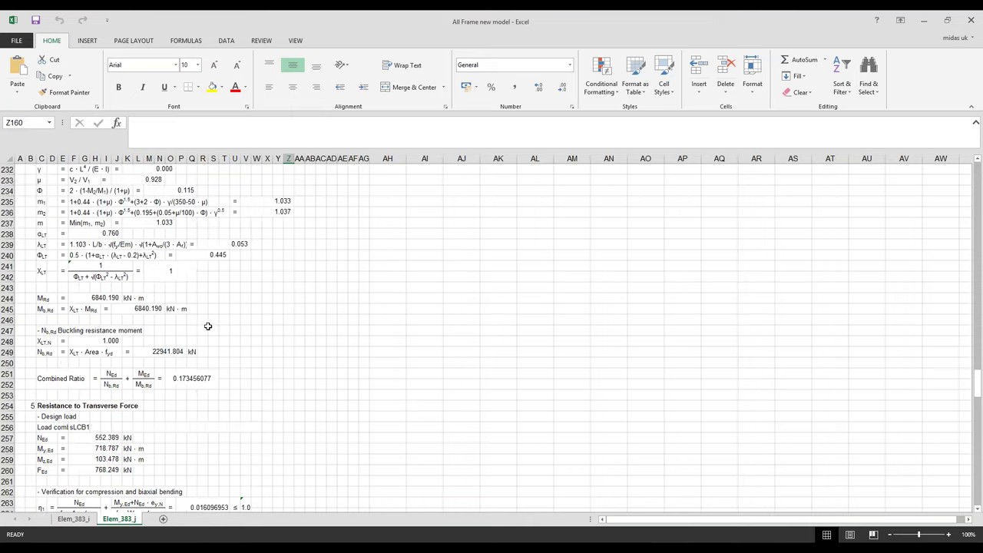
{"action": "scroll", "coordinate": [154, 338], "scroll_direction": "down", "scroll_amount": 8}
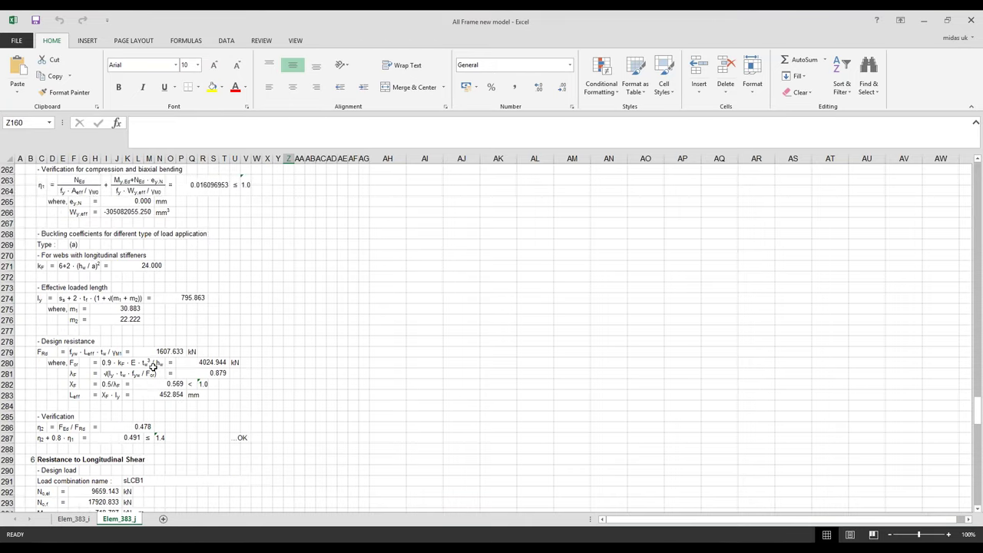
{"action": "scroll", "coordinate": [153, 369], "scroll_direction": "down", "scroll_amount": 11}
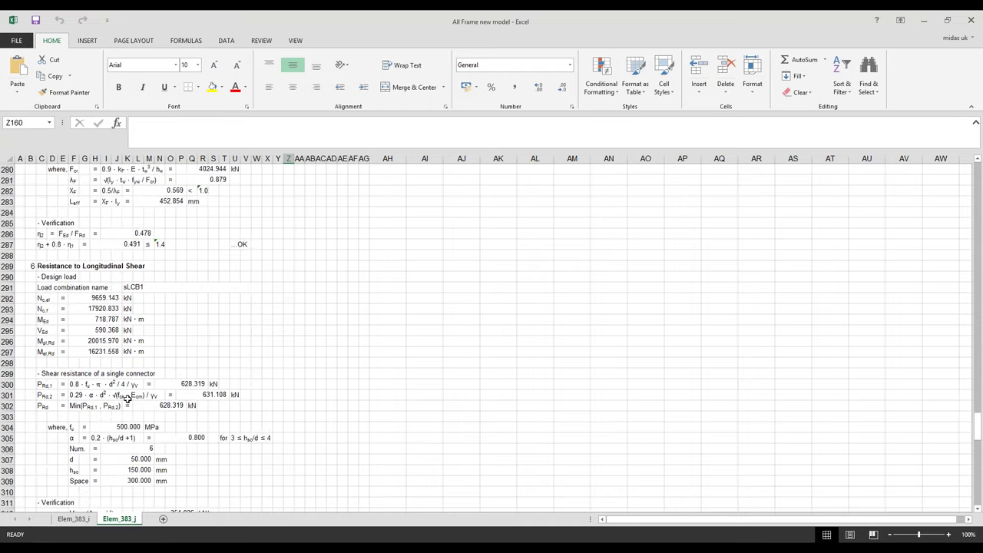
Step: Examine the shear connector, fatigue and stress limitation checks in the report, and close the workbook
{"action": "scroll", "coordinate": [129, 404], "scroll_direction": "down", "scroll_amount": 5}
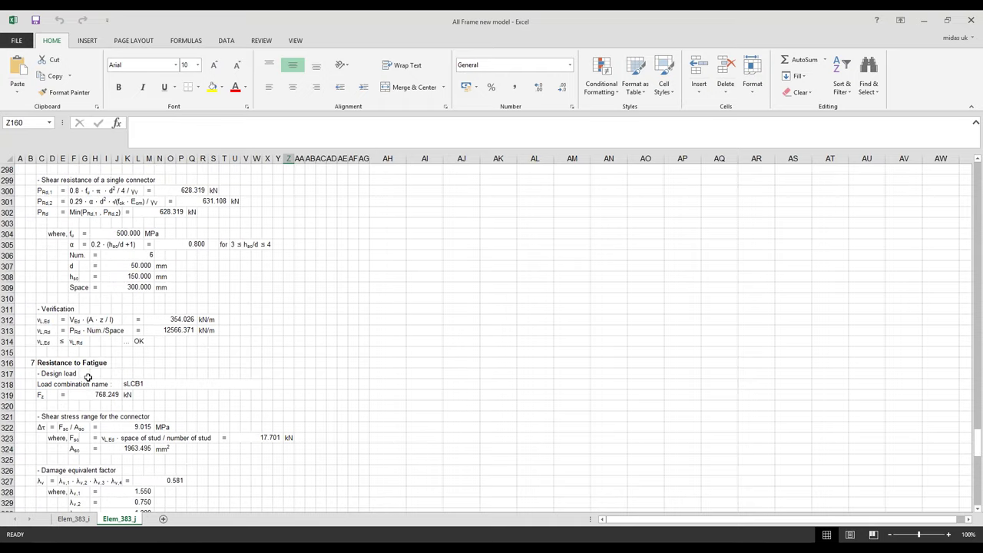
{"action": "scroll", "coordinate": [92, 383], "scroll_direction": "down", "scroll_amount": 4}
{"action": "scroll", "coordinate": [77, 375], "scroll_direction": "down", "scroll_amount": 4}
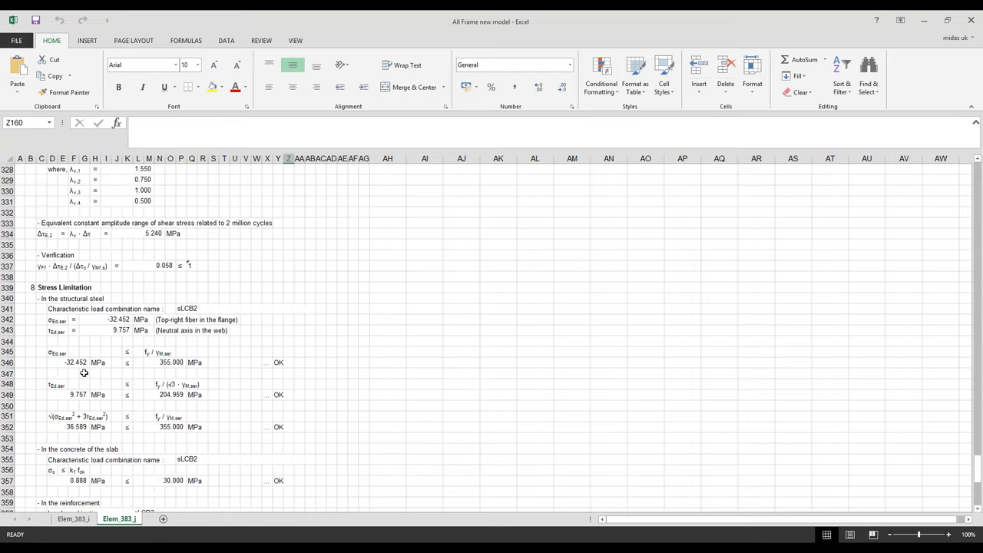
{"action": "scroll", "coordinate": [87, 379], "scroll_direction": "down", "scroll_amount": 2}
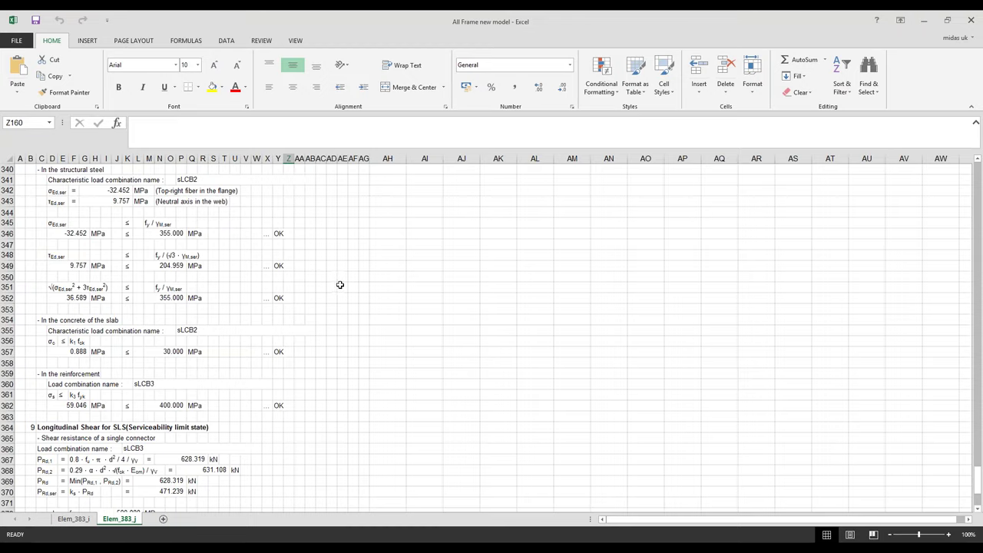
{"action": "scroll", "coordinate": [340, 285], "scroll_direction": "up", "scroll_amount": 2}
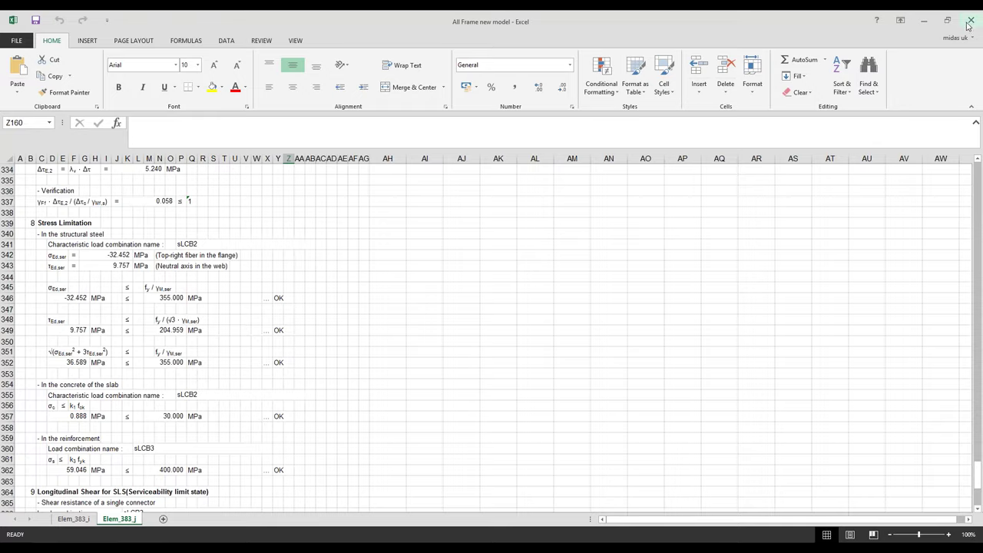
{"action": "left_click", "coordinate": [970, 22]}
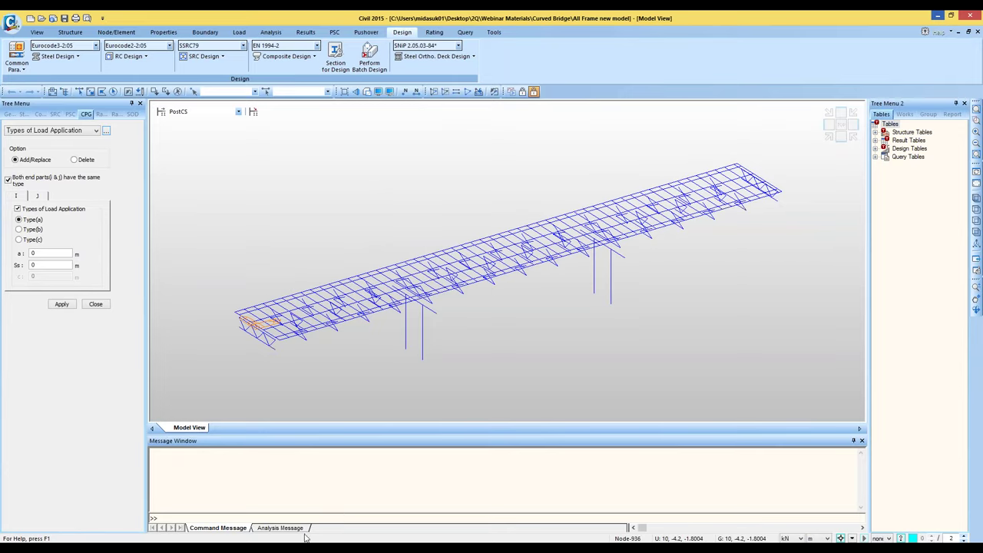
Step: Switch to the Steel Design model, highlight its plate elements and its beam elements in turn, and clear the selection
{"action": "mouse_move", "coordinate": [306, 547]}
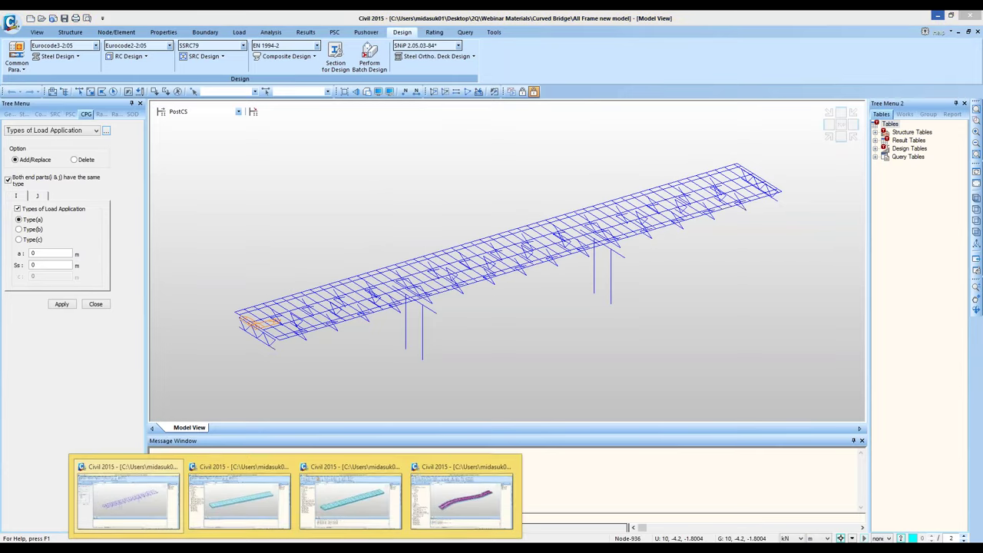
{"action": "left_click", "coordinate": [280, 494]}
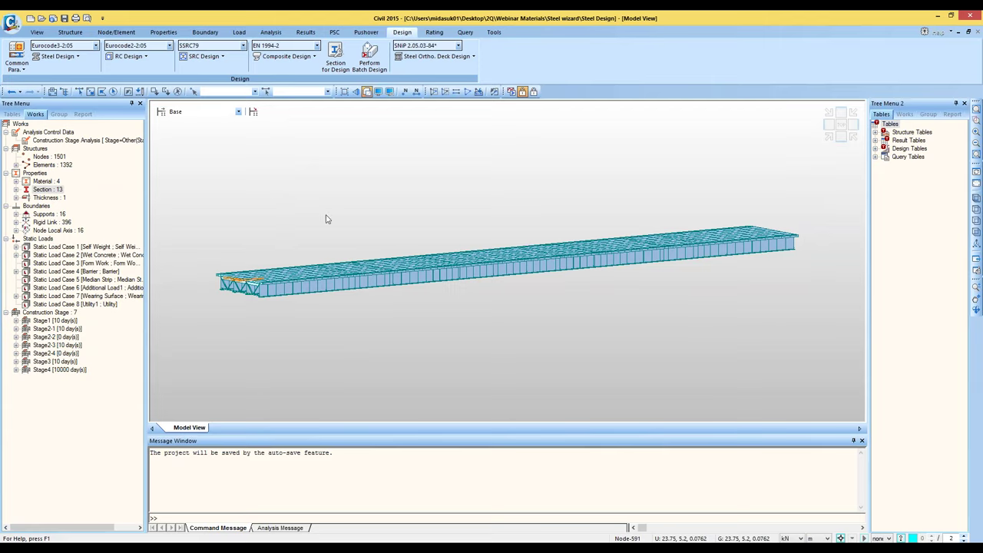
{"action": "middle_click_drag", "start_coordinate": [326, 220], "coordinate": [340, 222], "text": "ctrl"}
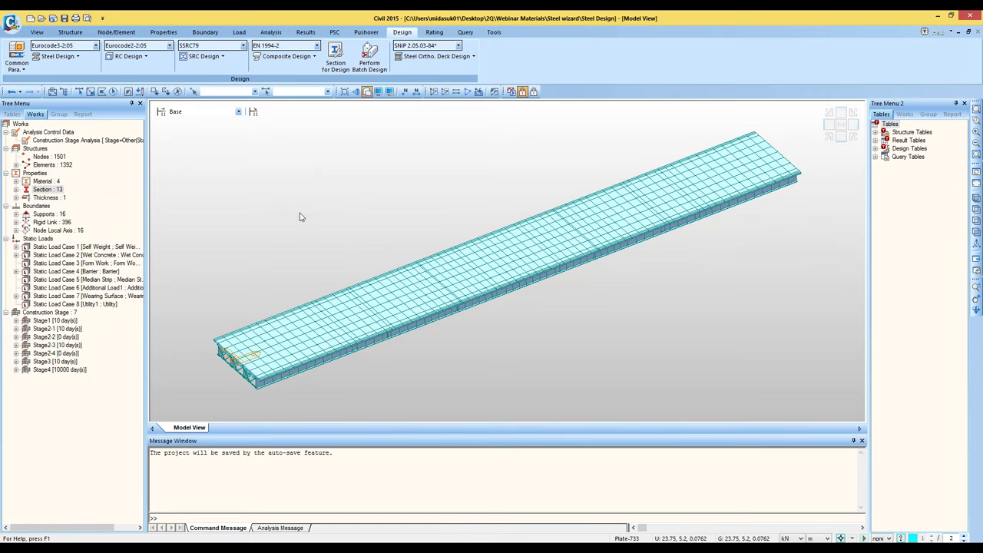
{"action": "middle_click_drag", "start_coordinate": [329, 220], "coordinate": [301, 215], "text": "ctrl"}
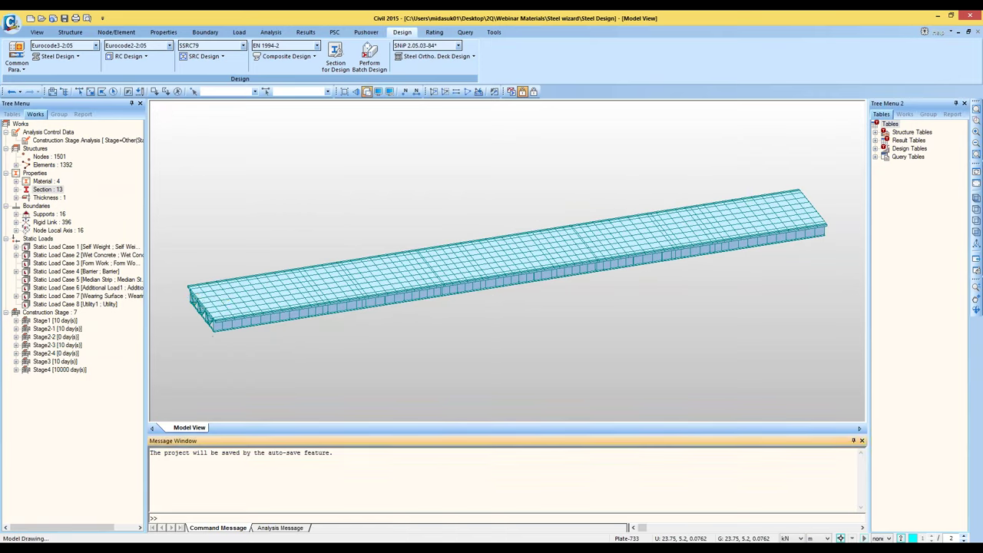
{"action": "left_click", "coordinate": [15, 166]}
{"action": "left_click", "coordinate": [56, 193]}
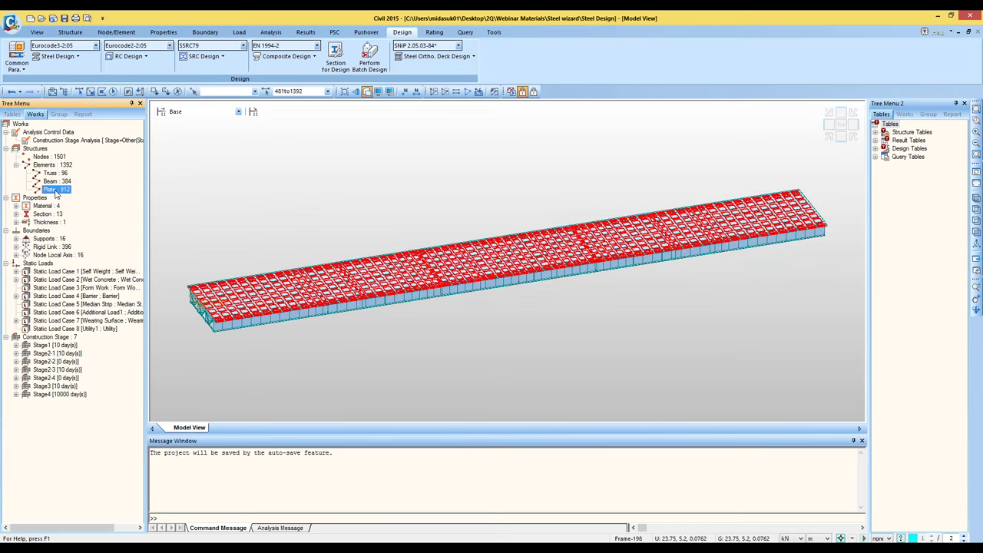
{"action": "left_click", "coordinate": [54, 181]}
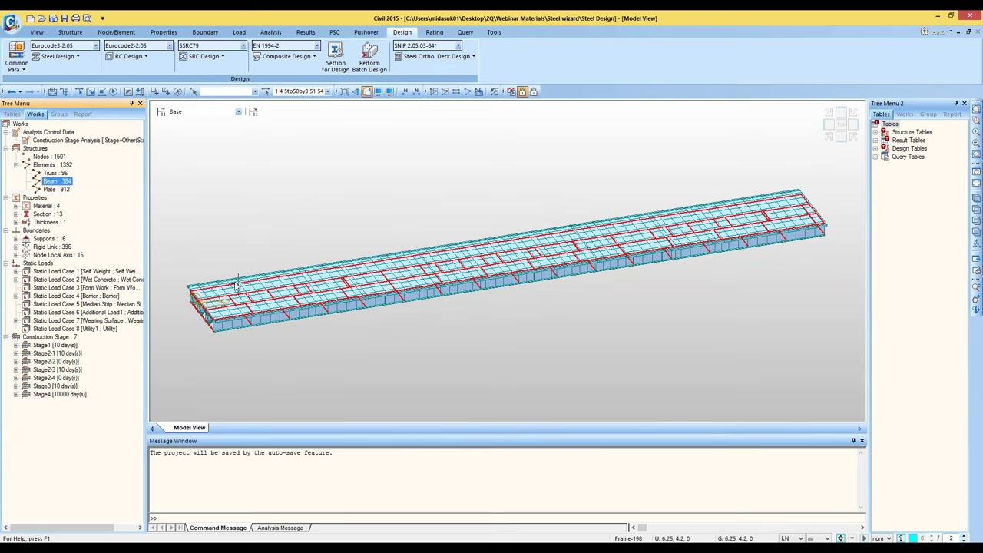
{"action": "middle_click_drag", "start_coordinate": [206, 302], "coordinate": [308, 208], "text": "ctrl"}
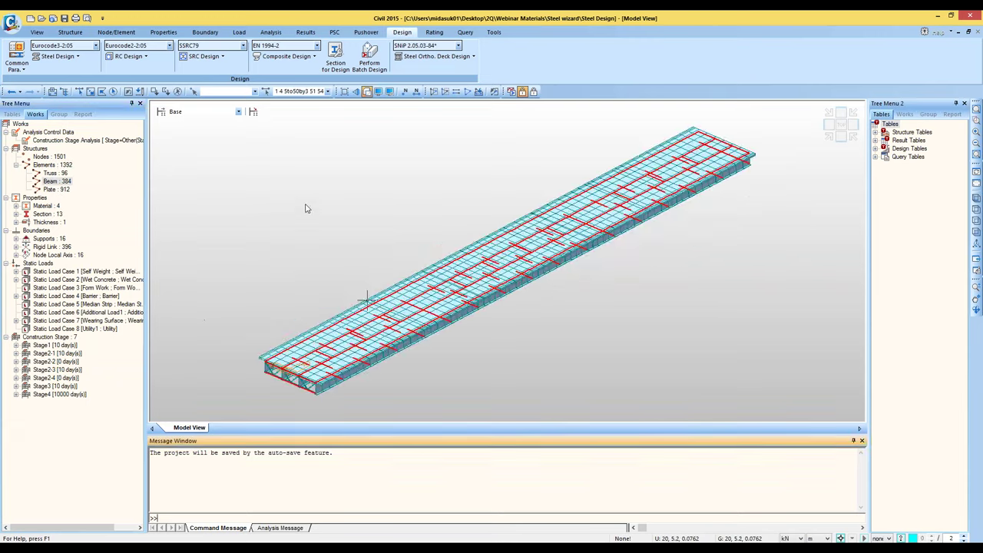
{"action": "left_click", "coordinate": [208, 184]}
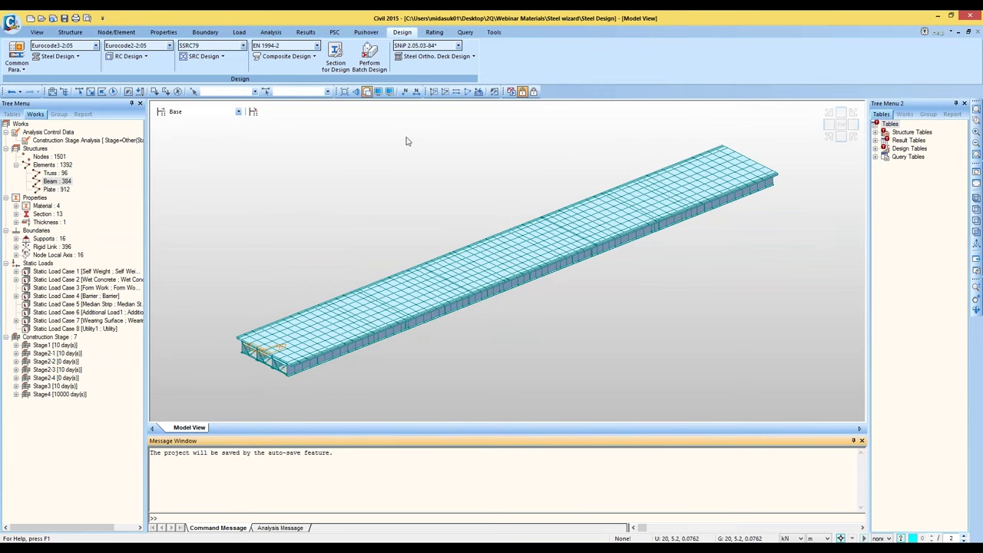
Step: Switch the model to post-processing mode, check the available construction stages, and keep the PostCS stage displayed
{"action": "left_click", "coordinate": [535, 93]}
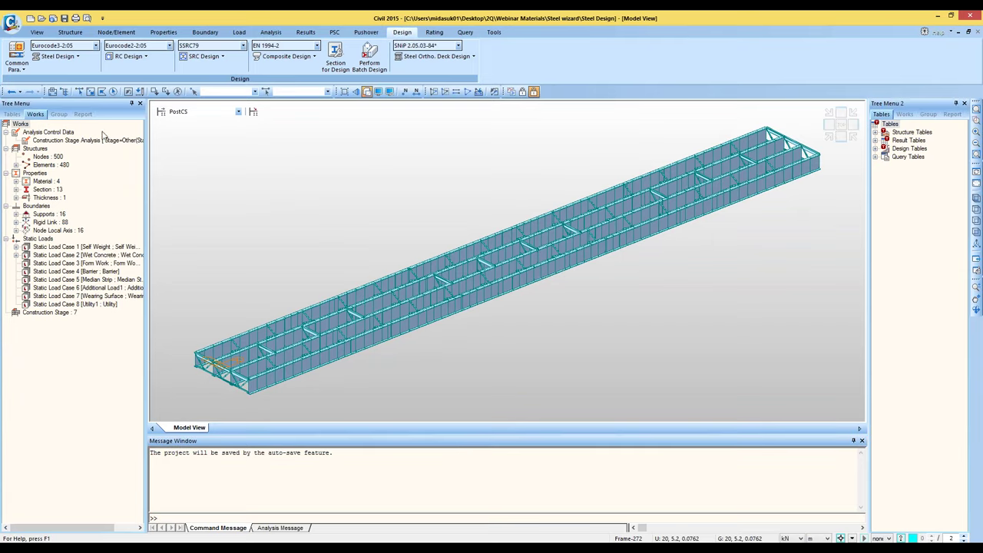
{"action": "left_click", "coordinate": [185, 114]}
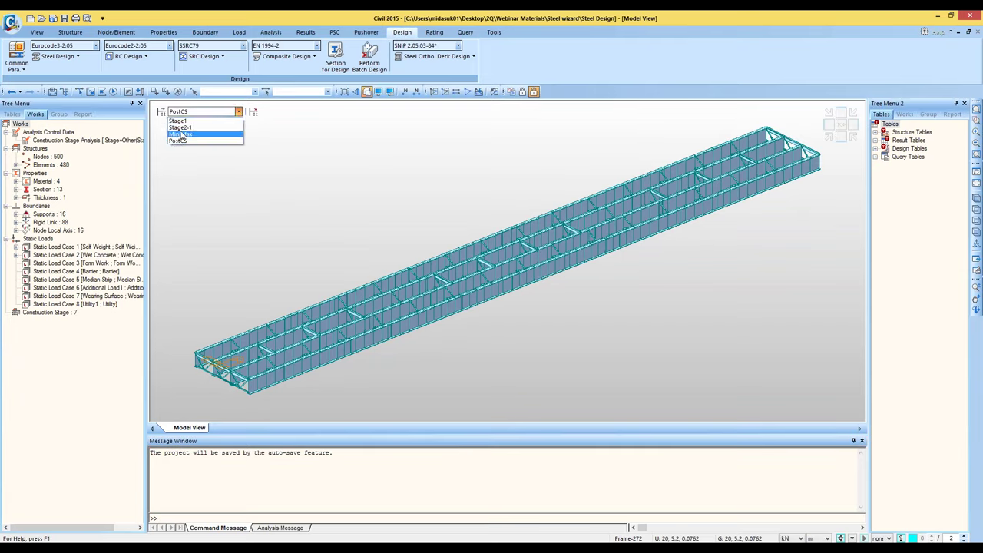
{"action": "left_click", "coordinate": [219, 154]}
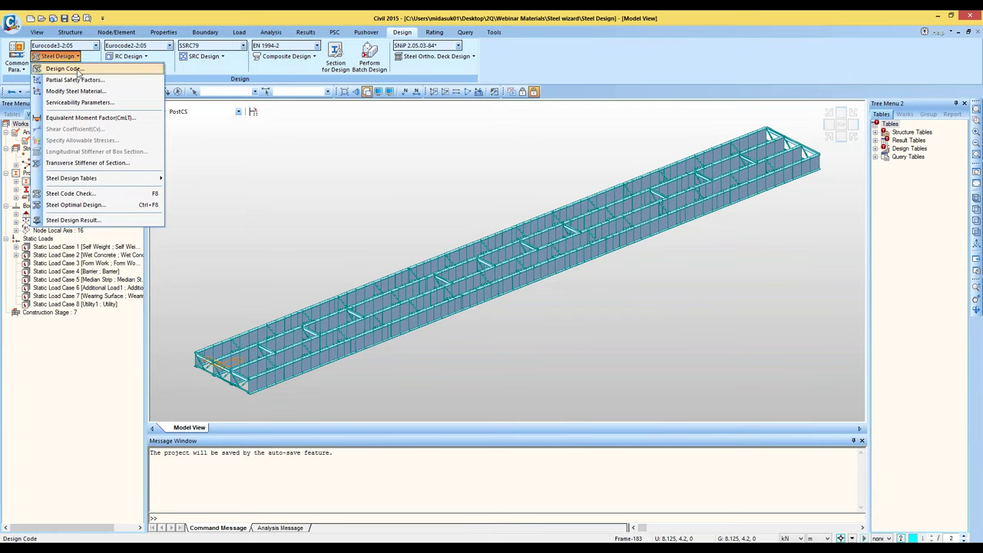
Step: Review the Eurocode3-2:05 steel design code settings and the partial safety factors, leaving both unchanged
{"action": "left_click", "coordinate": [79, 70]}
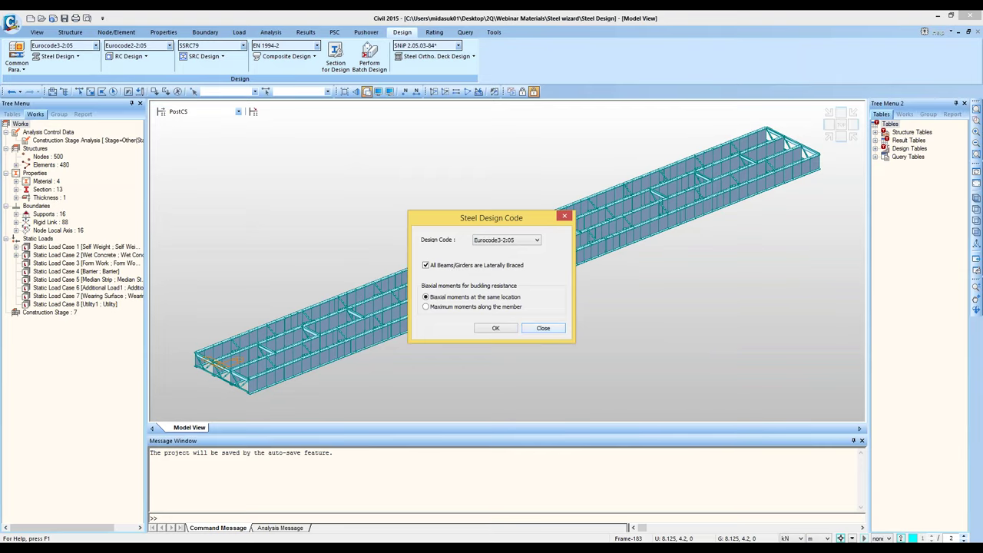
{"action": "left_click", "coordinate": [543, 328]}
{"action": "left_click", "coordinate": [57, 56]}
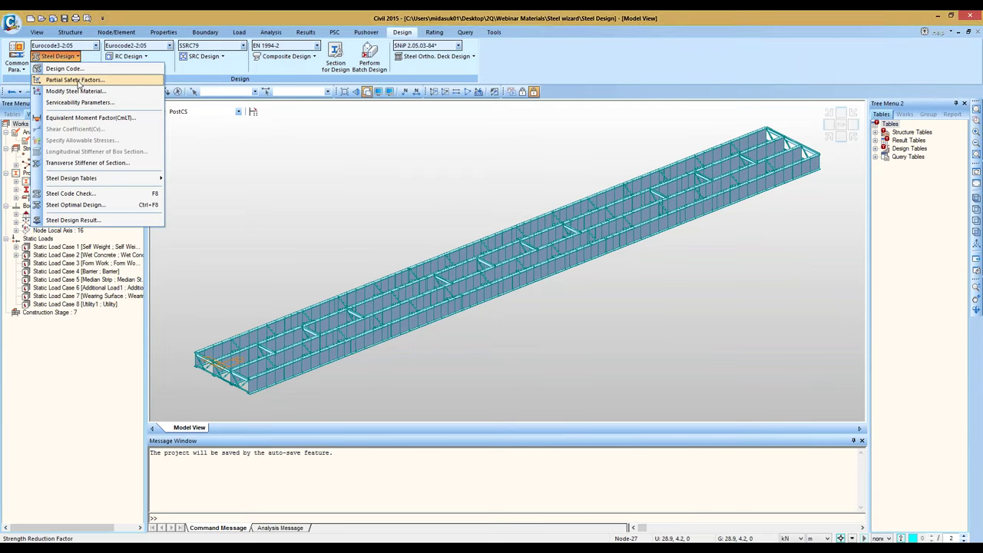
{"action": "left_click", "coordinate": [75, 80]}
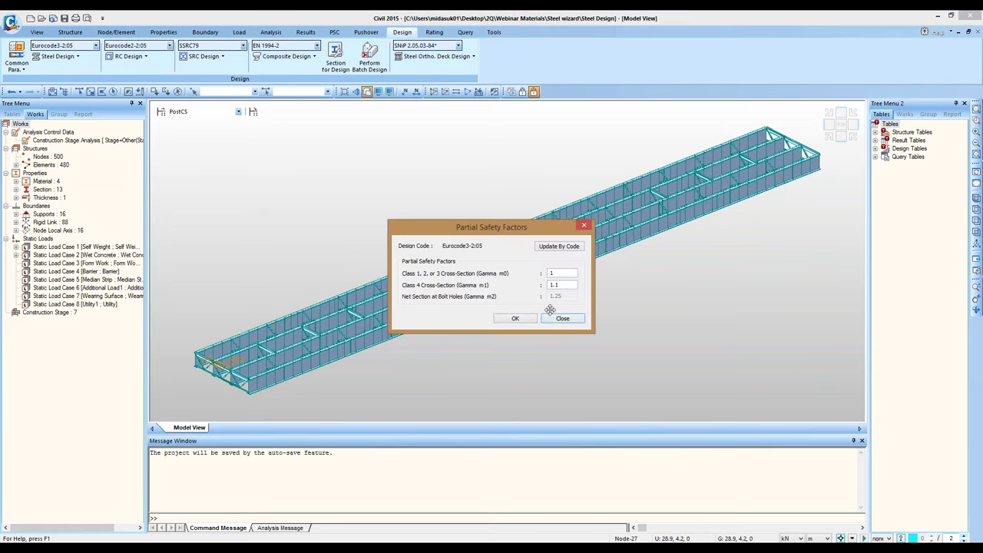
{"action": "double_click", "coordinate": [568, 283]}
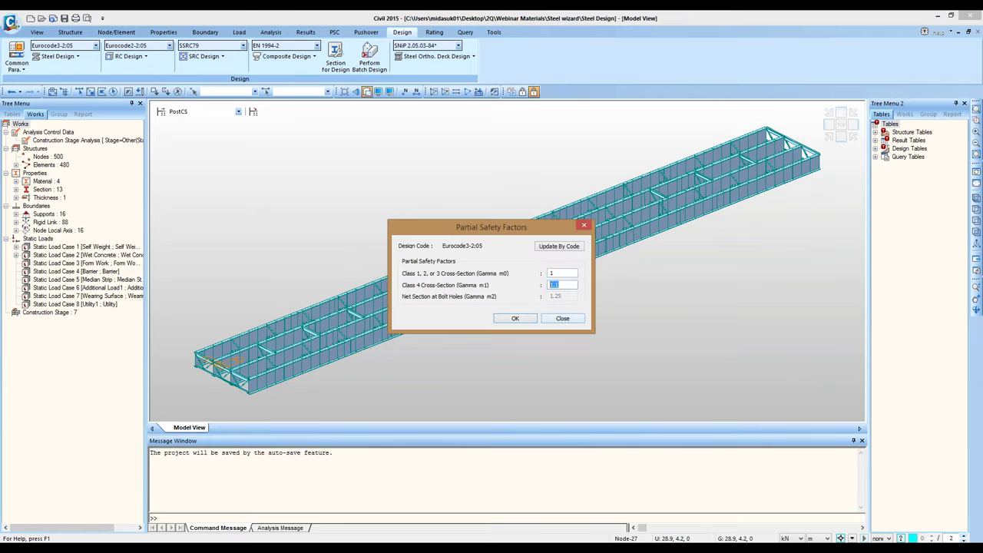
{"action": "left_click", "coordinate": [562, 318]}
Step: Inspect the S355 properties for steel design and the serviceability deflection parameters, closing both without changes
{"action": "left_click", "coordinate": [58, 56]}
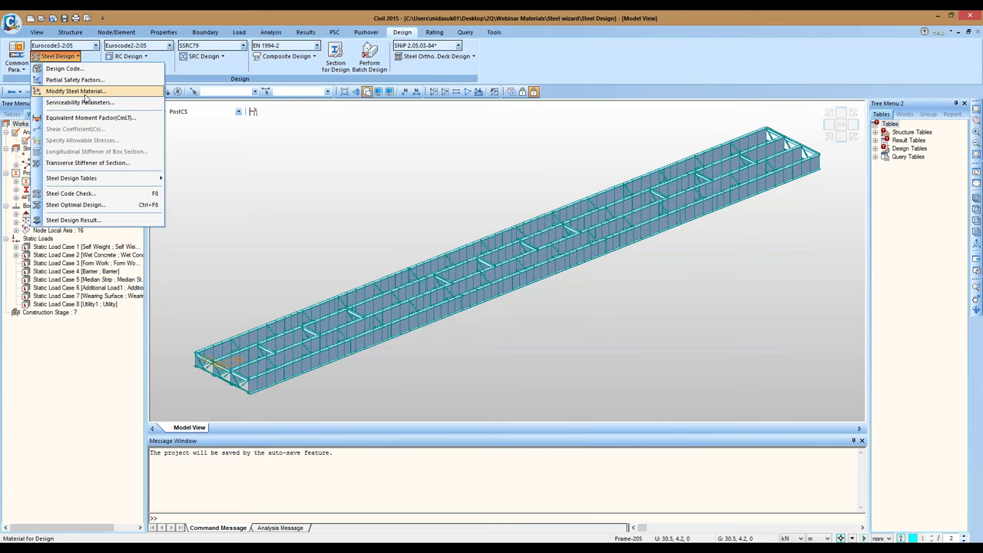
{"action": "left_click", "coordinate": [76, 91]}
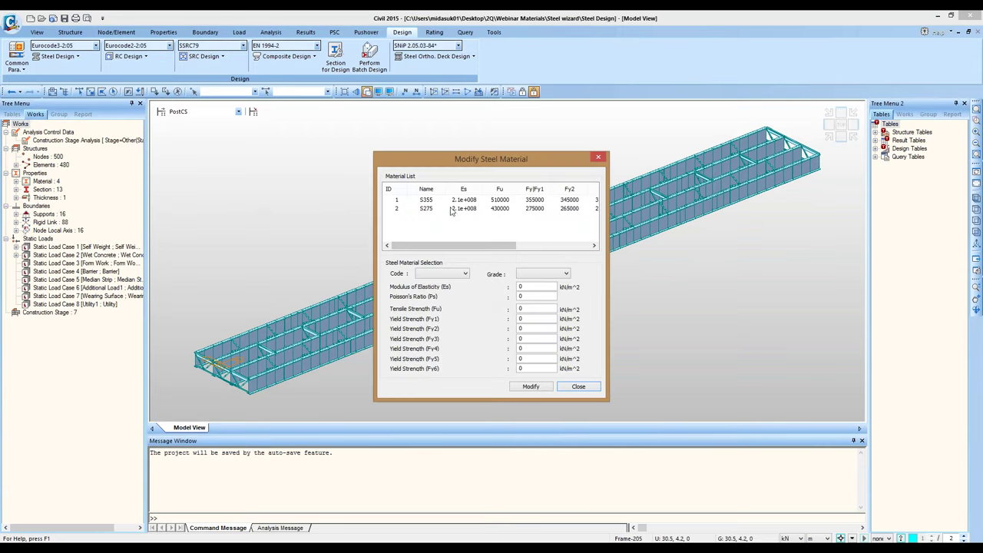
{"action": "left_click", "coordinate": [452, 202]}
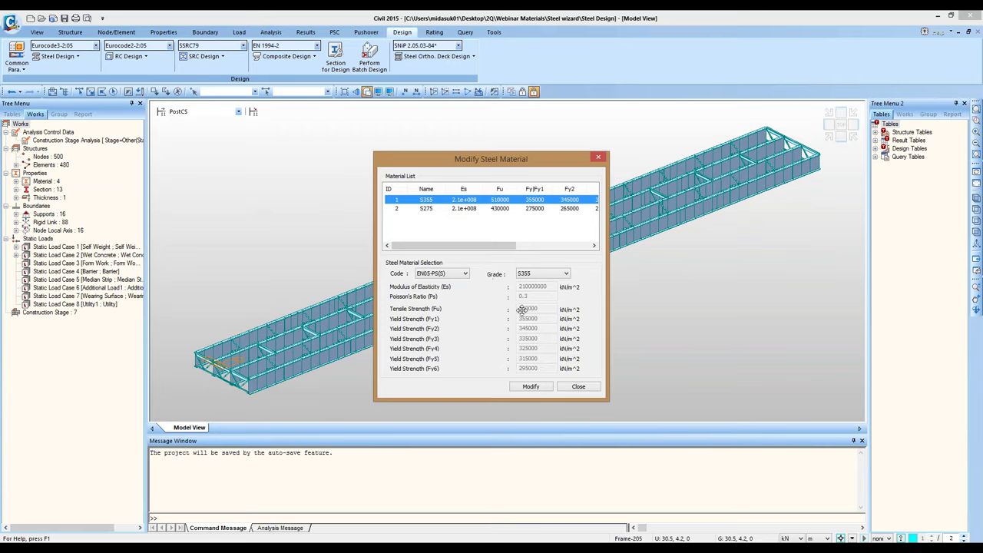
{"action": "left_click", "coordinate": [578, 386]}
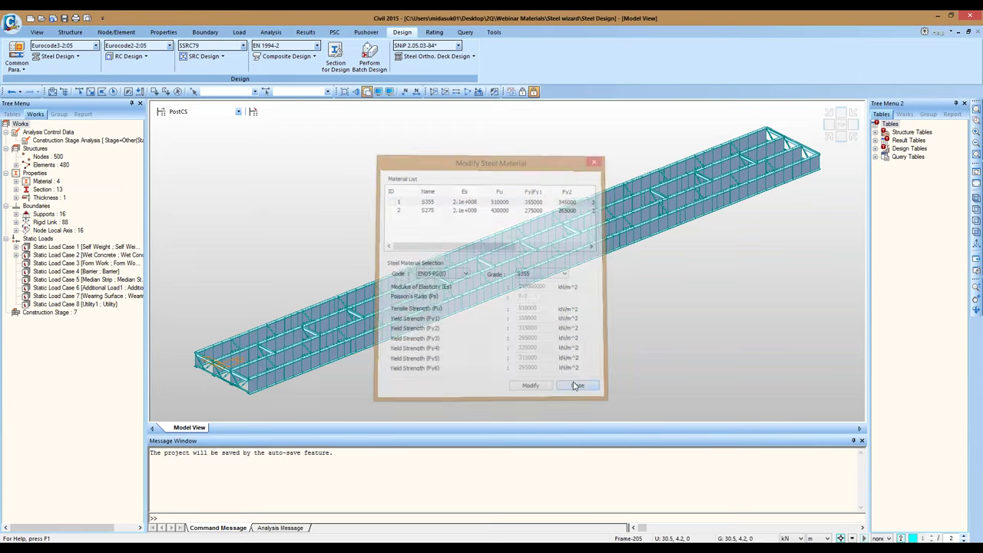
{"action": "left_click", "coordinate": [58, 56]}
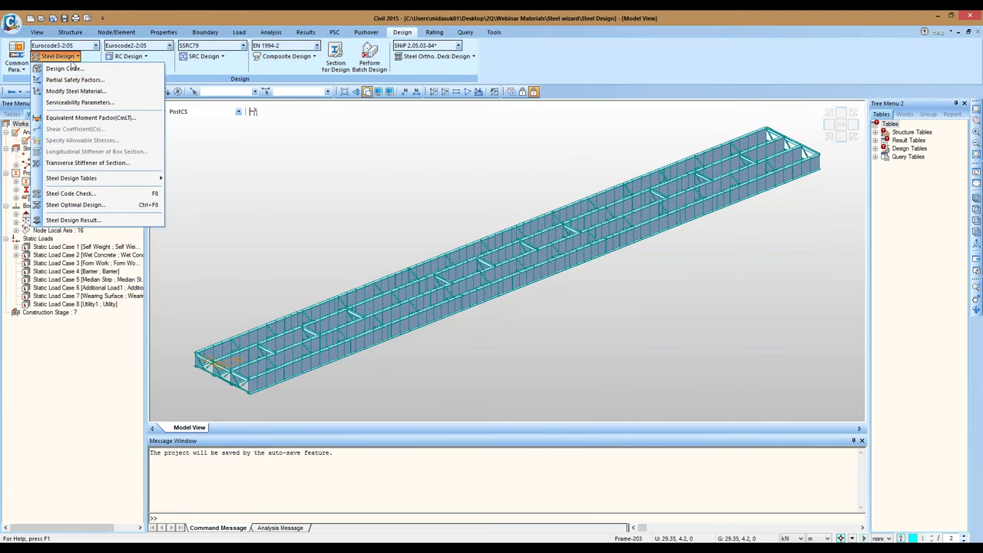
{"action": "left_click", "coordinate": [76, 103]}
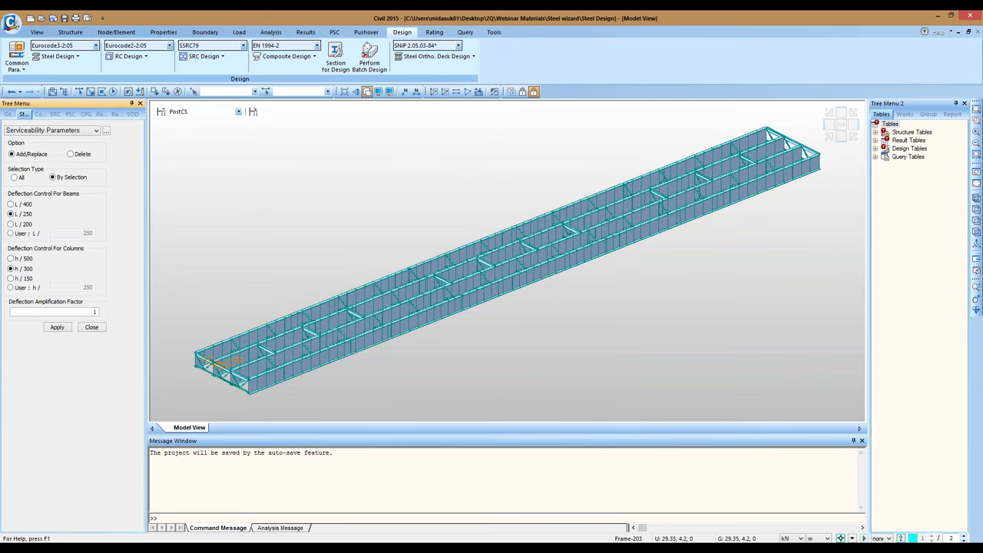
{"action": "left_click", "coordinate": [92, 328]}
Step: Run the Eurocode3-2:05 steel code check and expand its results table to show all columns
{"action": "left_click", "coordinate": [69, 60]}
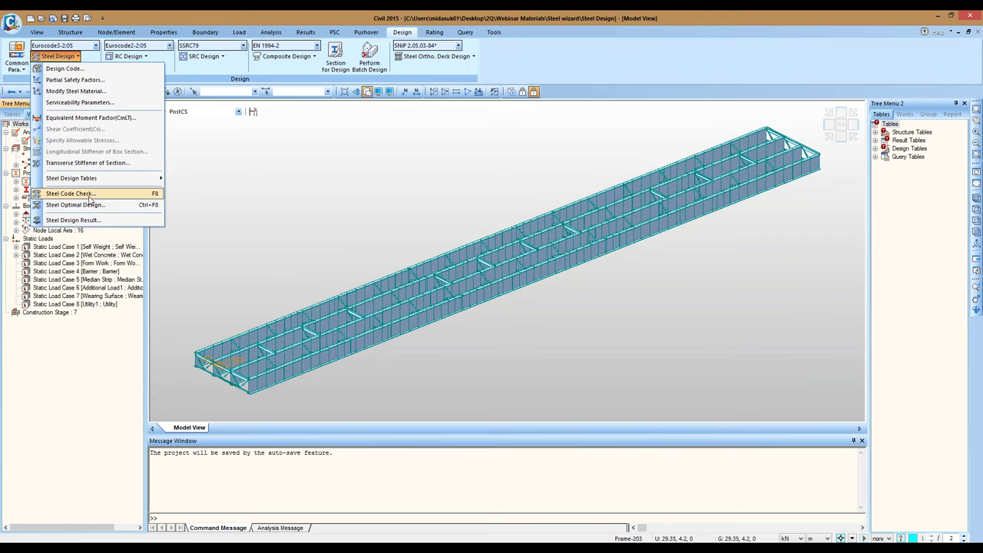
{"action": "left_click", "coordinate": [90, 197]}
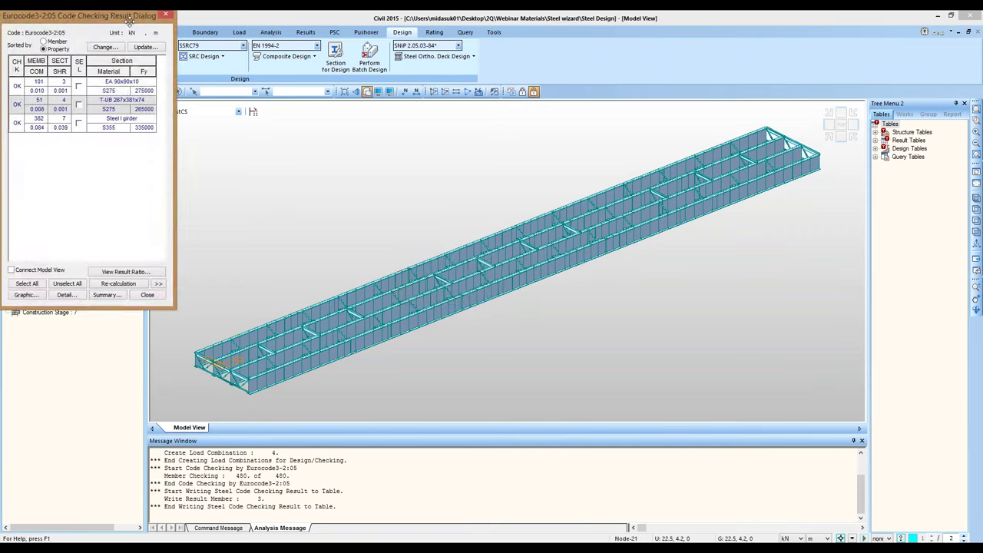
{"action": "left_click_drag", "start_coordinate": [128, 20], "coordinate": [452, 109]}
{"action": "left_click", "coordinate": [485, 373]}
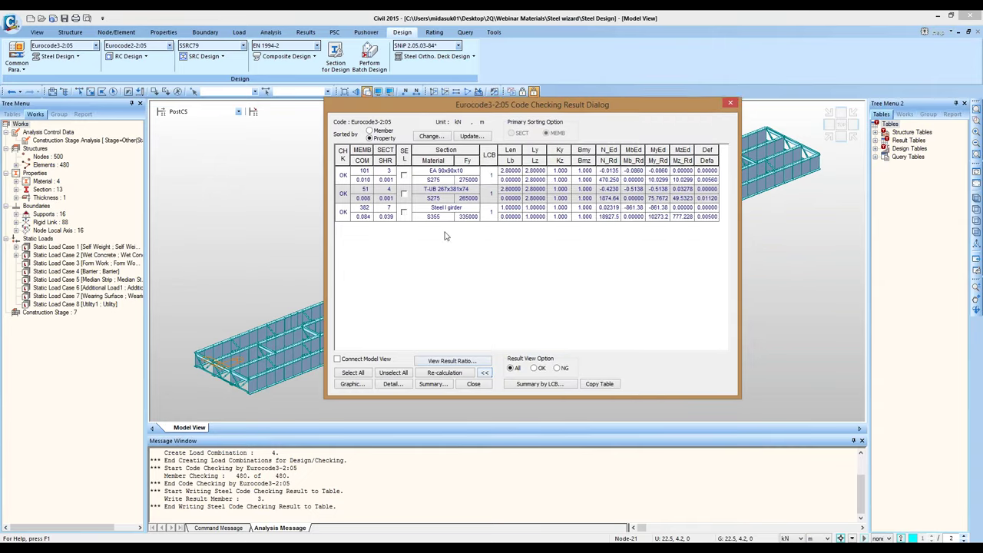
{"action": "left_click_drag", "start_coordinate": [513, 106], "coordinate": [533, 108]}
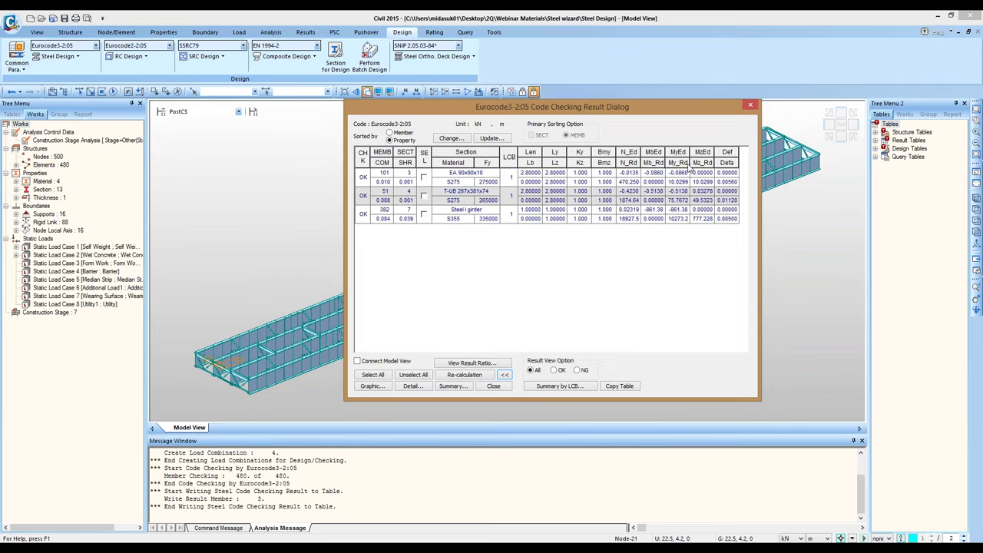
Step: Go through the code check results for the EA 90x90x10, T-UB 267x381x74 and Steel I girder sections
{"action": "left_click", "coordinate": [363, 175]}
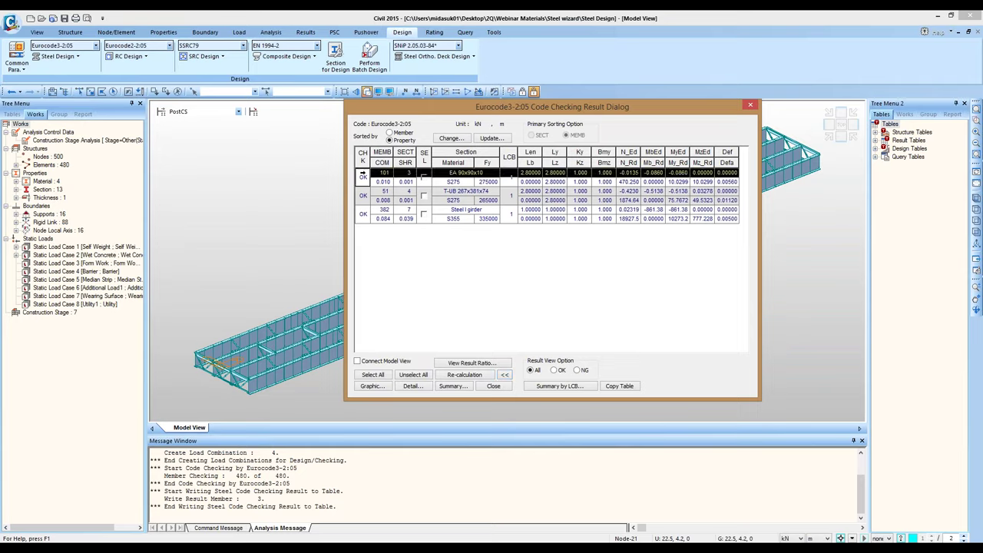
{"action": "left_click", "coordinate": [364, 192]}
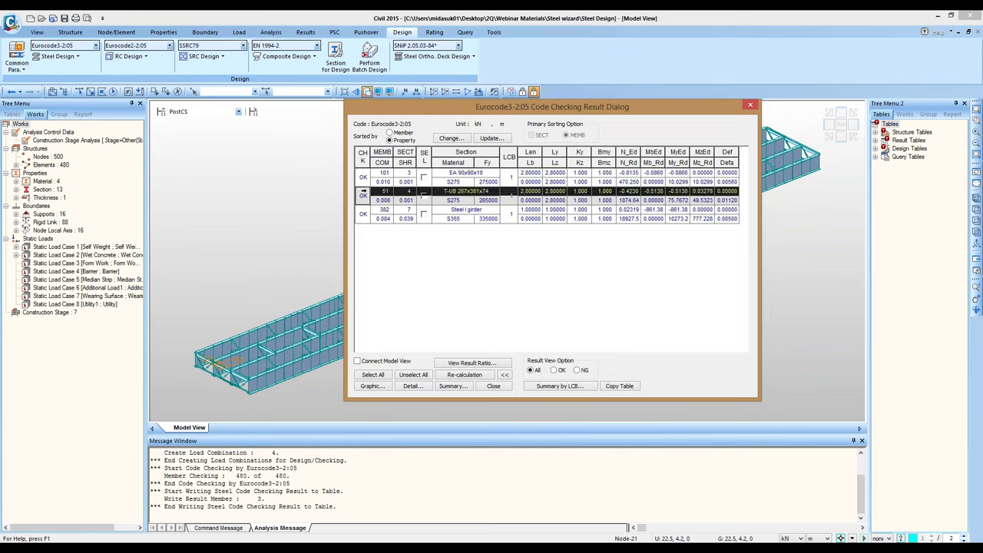
{"action": "left_click", "coordinate": [364, 213]}
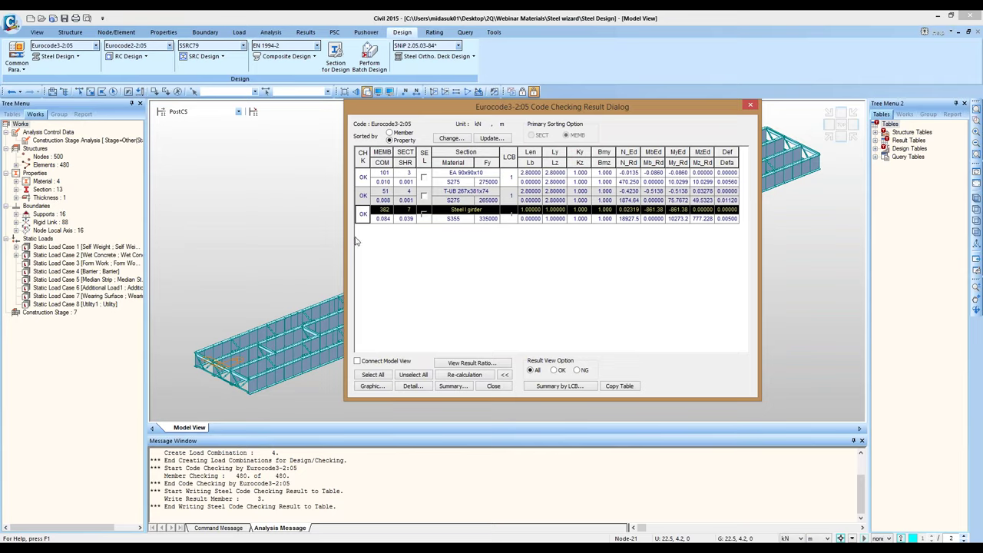
Step: View the graphic code check report for the Steel I girder section and close it
{"action": "left_click", "coordinate": [424, 215]}
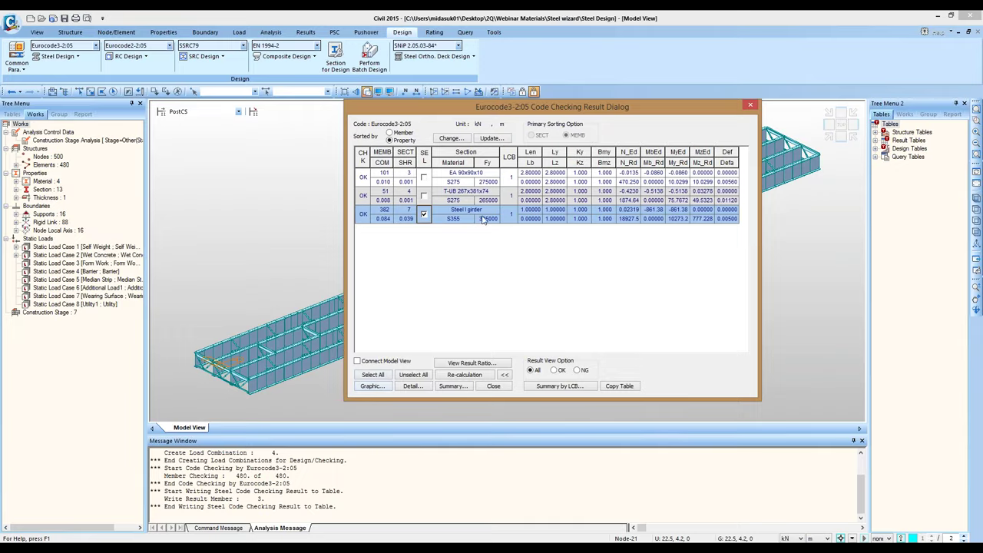
{"action": "left_click", "coordinate": [382, 389]}
{"action": "left_click", "coordinate": [323, 16]}
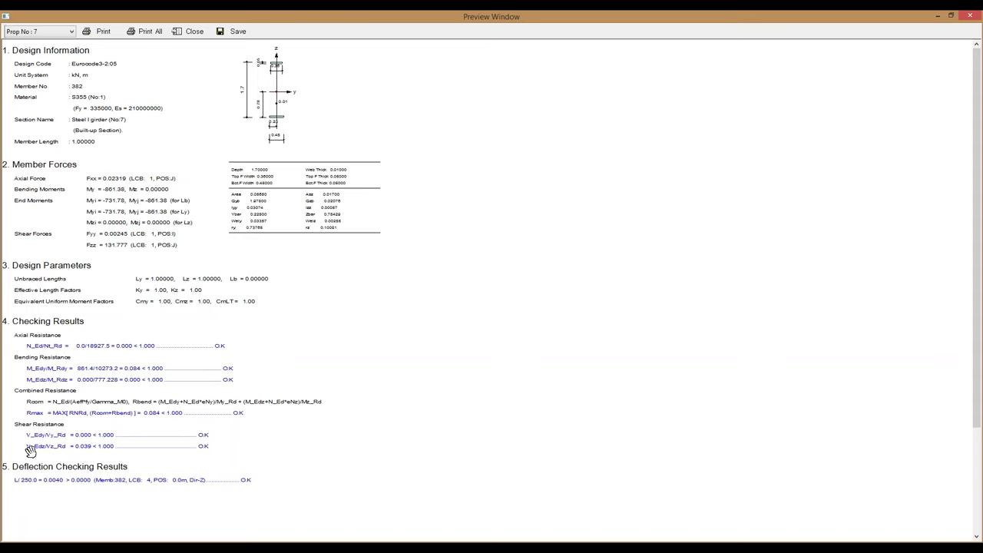
{"action": "left_click", "coordinate": [970, 20]}
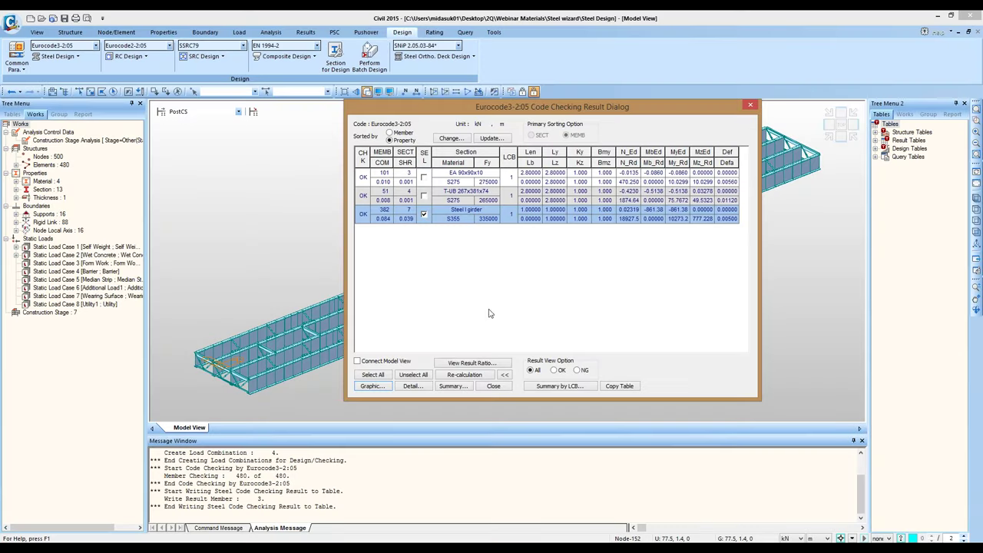
Step: Sort the code check results by member and open the detailed report for member 232 full screen
{"action": "left_click", "coordinate": [390, 134]}
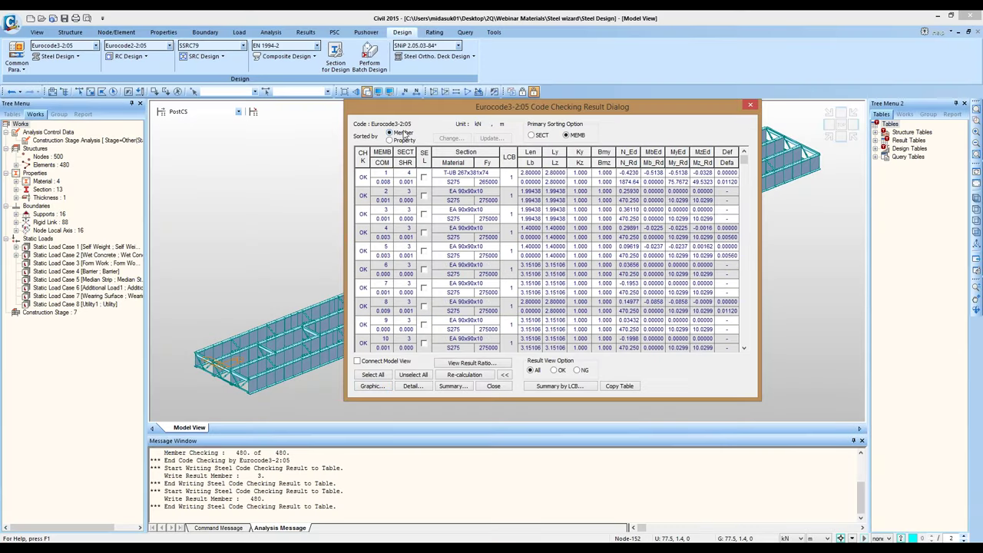
{"action": "scroll", "coordinate": [744, 181], "scroll_direction": "down", "scroll_amount": 3}
{"action": "left_click_drag", "start_coordinate": [743, 160], "coordinate": [744, 246]}
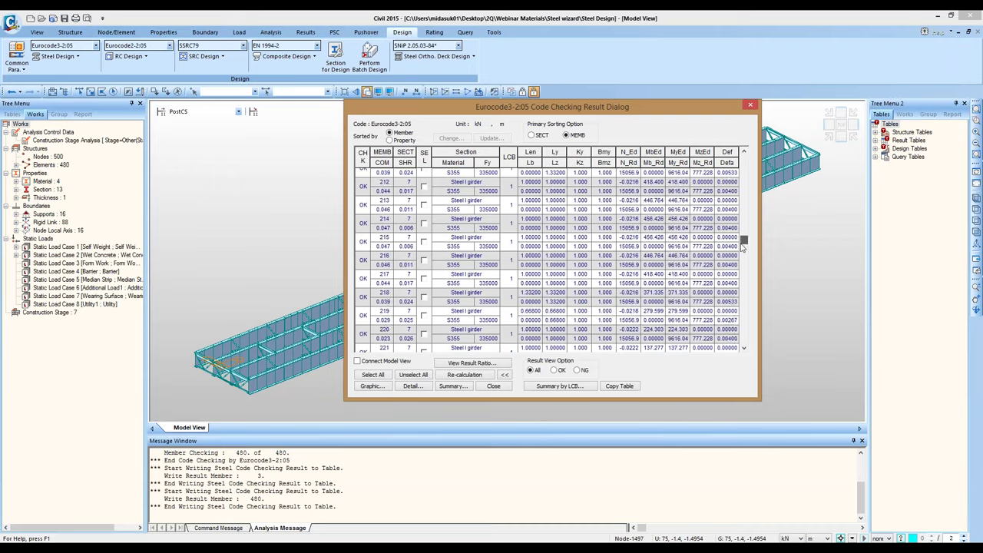
{"action": "left_click", "coordinate": [424, 262]}
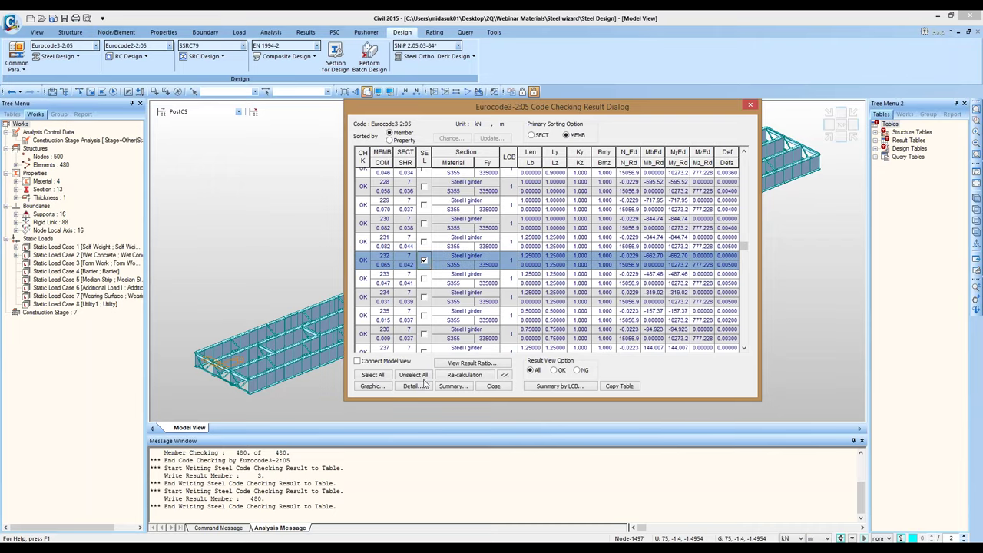
{"action": "left_click", "coordinate": [413, 386]}
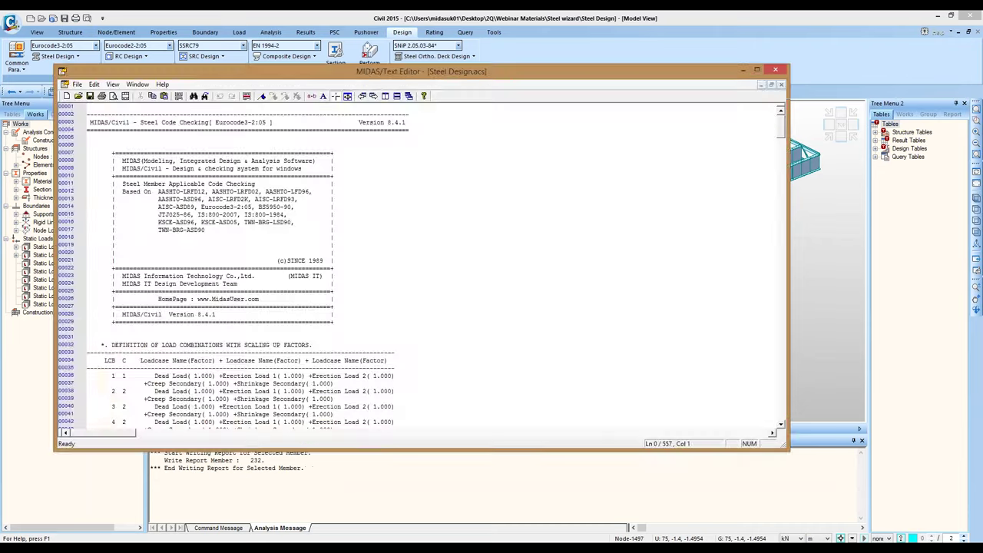
{"action": "double_click", "coordinate": [623, 72]}
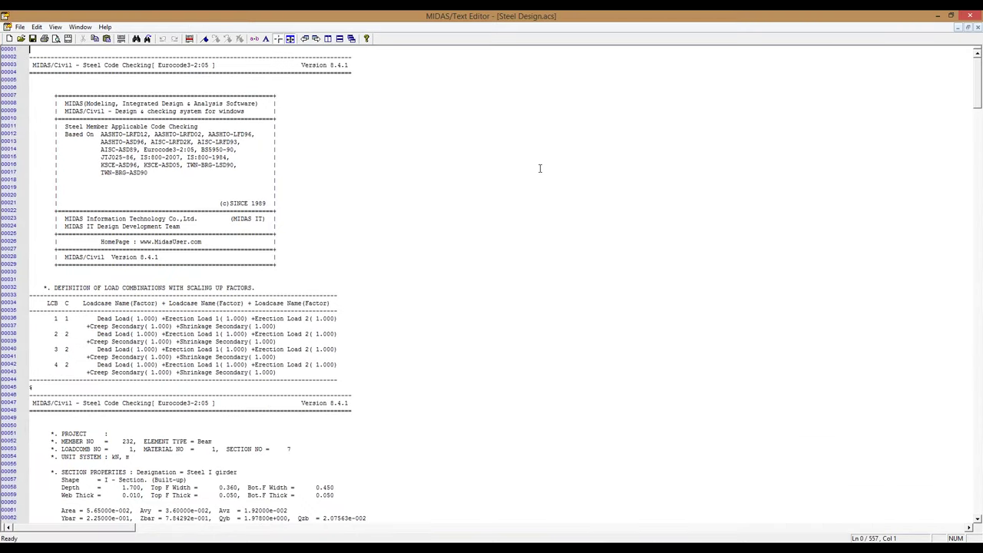
Step: Examine the report's load combination definitions and member 232's section properties, design parameters, material and forces
{"action": "scroll", "coordinate": [390, 314], "scroll_direction": "down", "scroll_amount": 4}
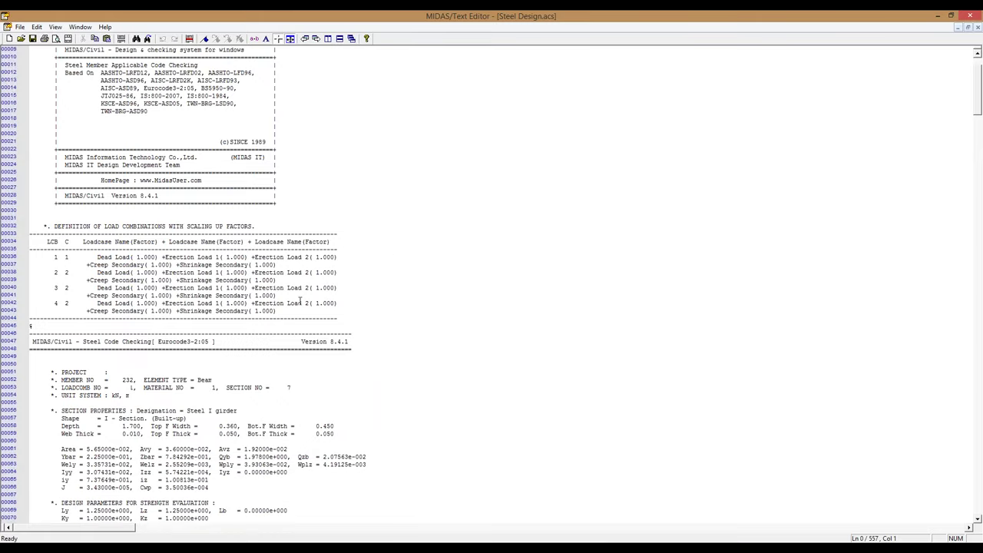
{"action": "left_click_drag", "start_coordinate": [31, 210], "coordinate": [401, 292]}
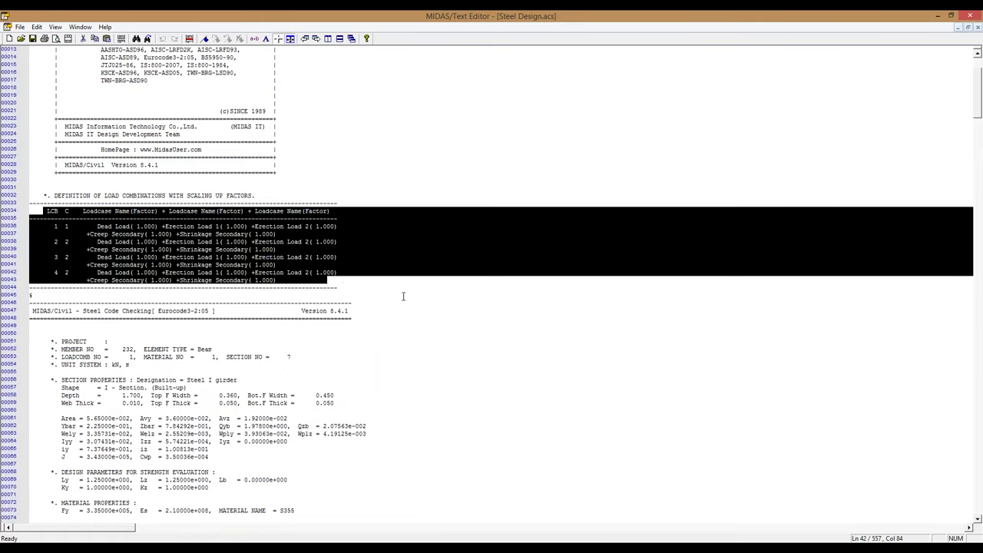
{"action": "left_click", "coordinate": [403, 295]}
{"action": "scroll", "coordinate": [403, 297], "scroll_direction": "down", "scroll_amount": 5}
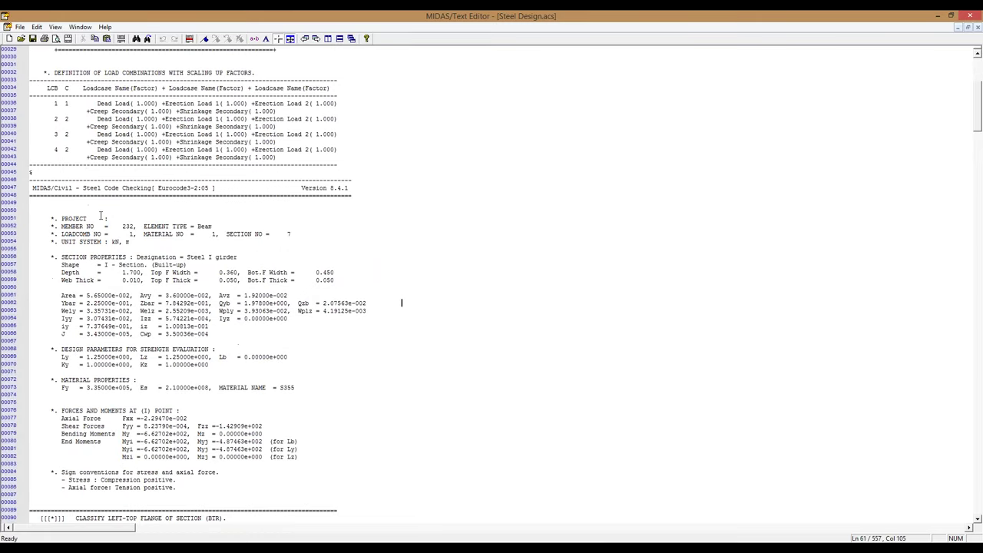
{"action": "left_click_drag", "start_coordinate": [42, 209], "coordinate": [438, 372]}
{"action": "scroll", "coordinate": [438, 372], "scroll_direction": "down", "scroll_amount": 4}
{"action": "scroll", "coordinate": [438, 372], "scroll_direction": "down", "scroll_amount": 1}
{"action": "left_click", "coordinate": [502, 395]}
Step: Examine member 232's flange classification and its Class 4 effective section calculations about the major and minor axes in the report
{"action": "scroll", "coordinate": [345, 304], "scroll_direction": "down", "scroll_amount": 15}
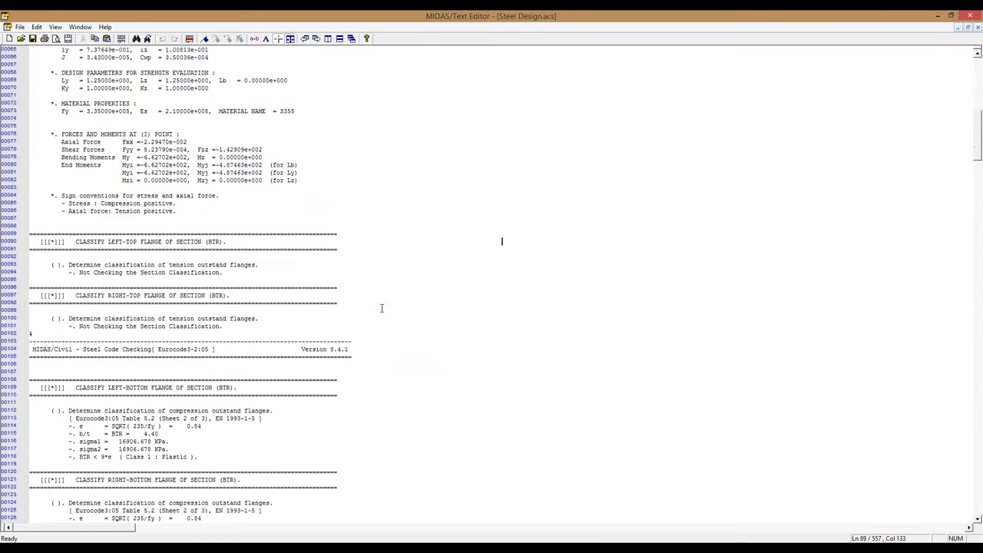
{"action": "left_click_drag", "start_coordinate": [979, 163], "coordinate": [979, 214]}
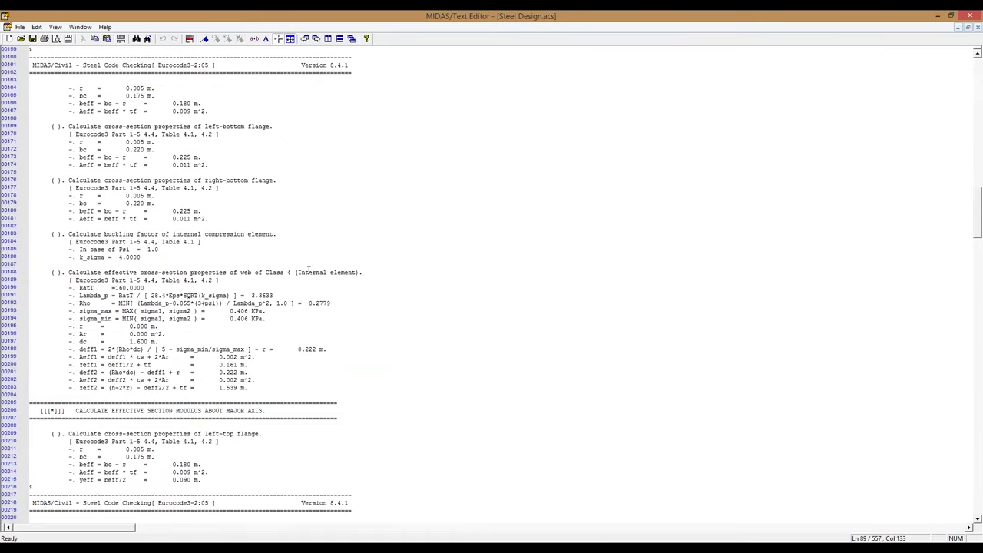
{"action": "scroll", "coordinate": [308, 269], "scroll_direction": "down", "scroll_amount": 1}
{"action": "scroll", "coordinate": [962, 239], "scroll_direction": "down", "scroll_amount": 20}
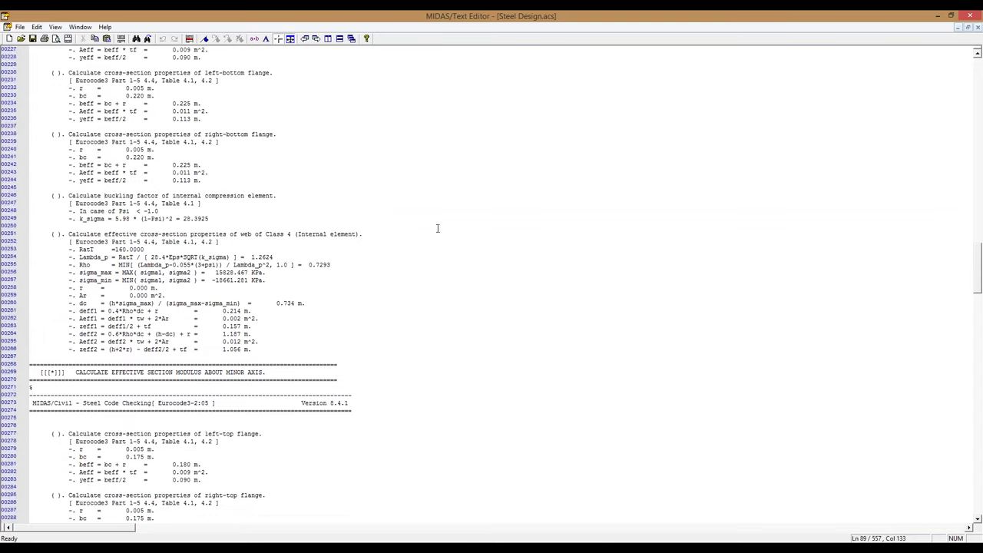
{"action": "scroll", "coordinate": [427, 231], "scroll_direction": "up", "scroll_amount": 4}
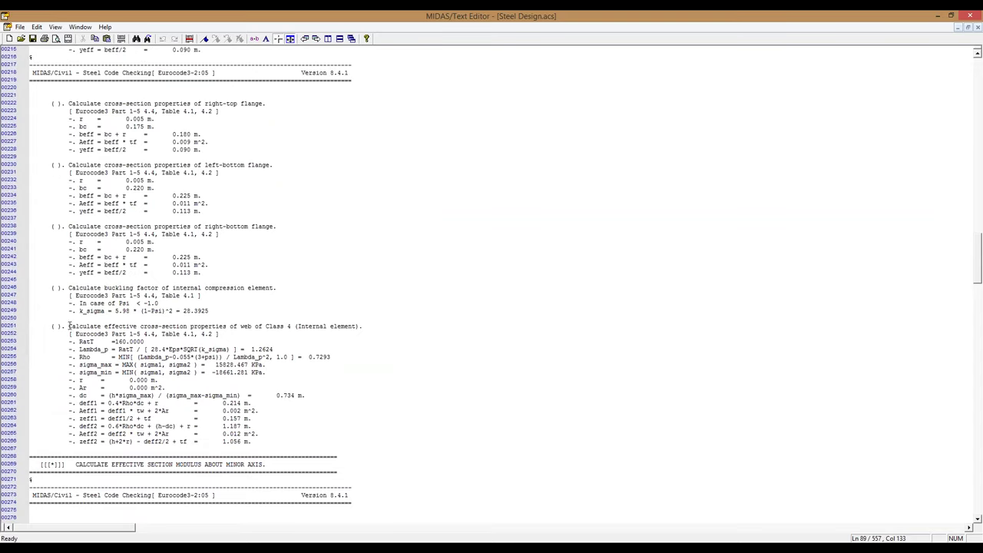
{"action": "left_click_drag", "start_coordinate": [68, 326], "coordinate": [152, 329]}
{"action": "left_click", "coordinate": [262, 375]}
{"action": "scroll", "coordinate": [322, 384], "scroll_direction": "down", "scroll_amount": 3}
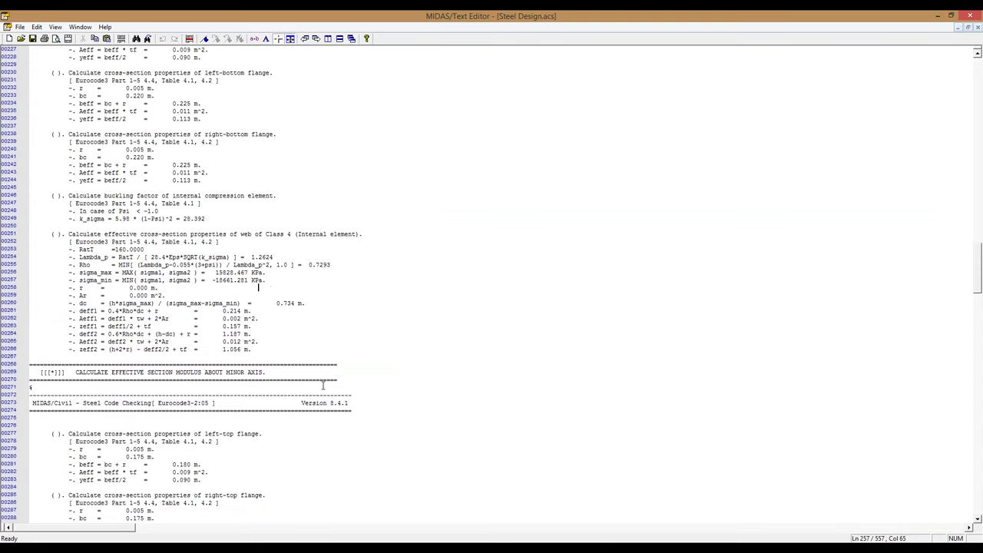
{"action": "scroll", "coordinate": [398, 391], "scroll_direction": "down", "scroll_amount": 5}
{"action": "scroll", "coordinate": [397, 391], "scroll_direction": "down", "scroll_amount": 5}
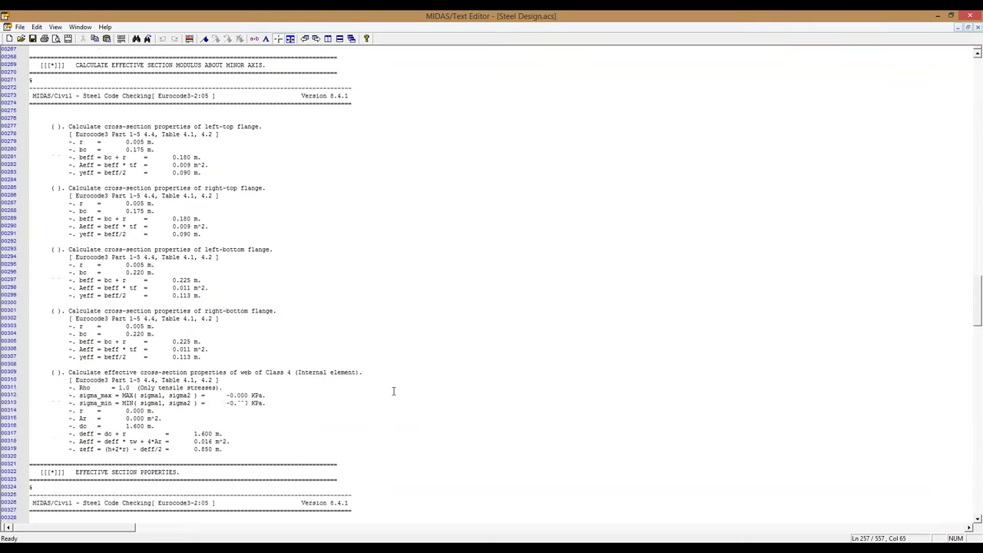
{"action": "left_click", "coordinate": [391, 387]}
Step: Examine the report's applied factors and its axial, shear, bending moment and combined resistance checks
{"action": "scroll", "coordinate": [154, 380], "scroll_direction": "down", "scroll_amount": 17}
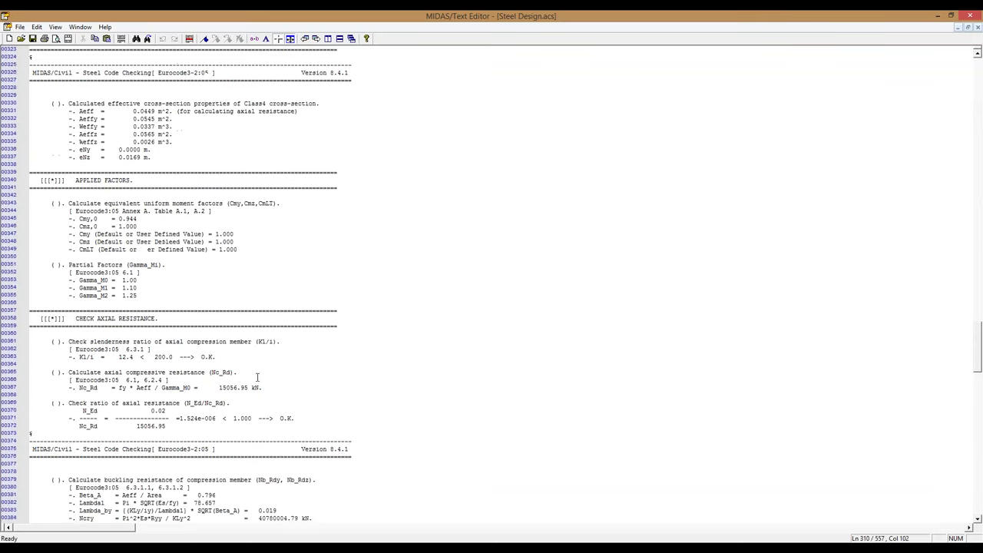
{"action": "left_click", "coordinate": [73, 229]}
{"action": "scroll", "coordinate": [93, 307], "scroll_direction": "down", "scroll_amount": 2}
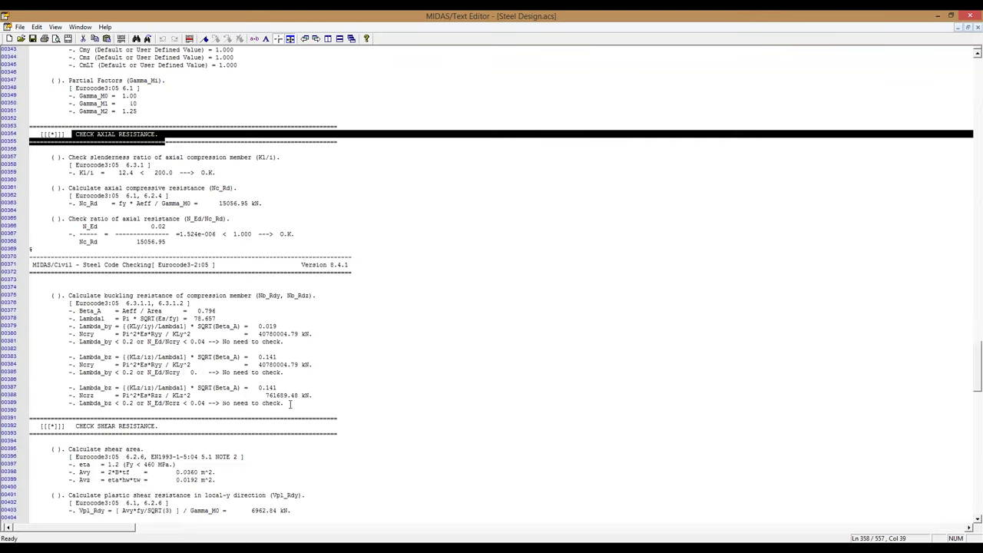
{"action": "scroll", "coordinate": [116, 368], "scroll_direction": "down", "scroll_amount": 2}
{"action": "scroll", "coordinate": [116, 367], "scroll_direction": "down", "scroll_amount": 1}
{"action": "left_click", "coordinate": [168, 353]}
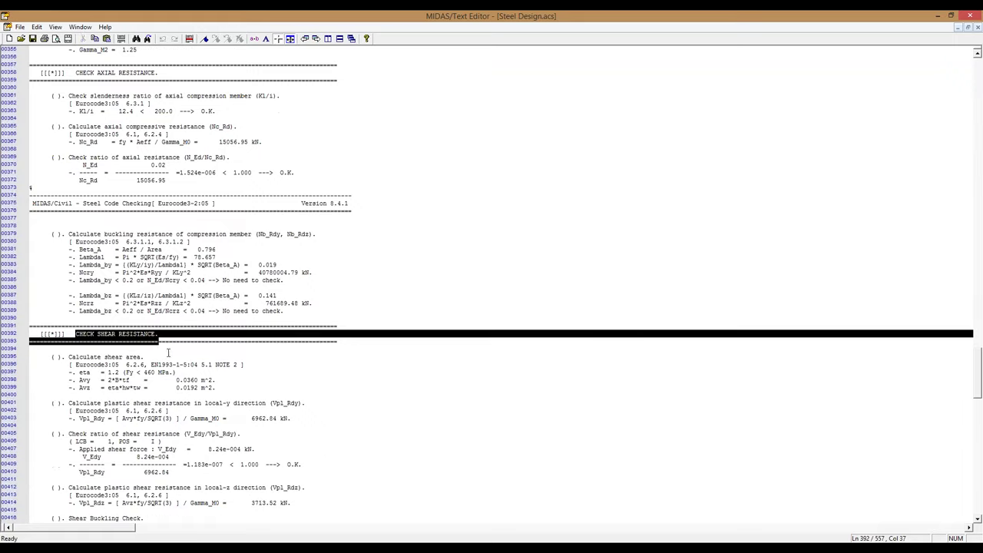
{"action": "scroll", "coordinate": [240, 419], "scroll_direction": "down", "scroll_amount": 20}
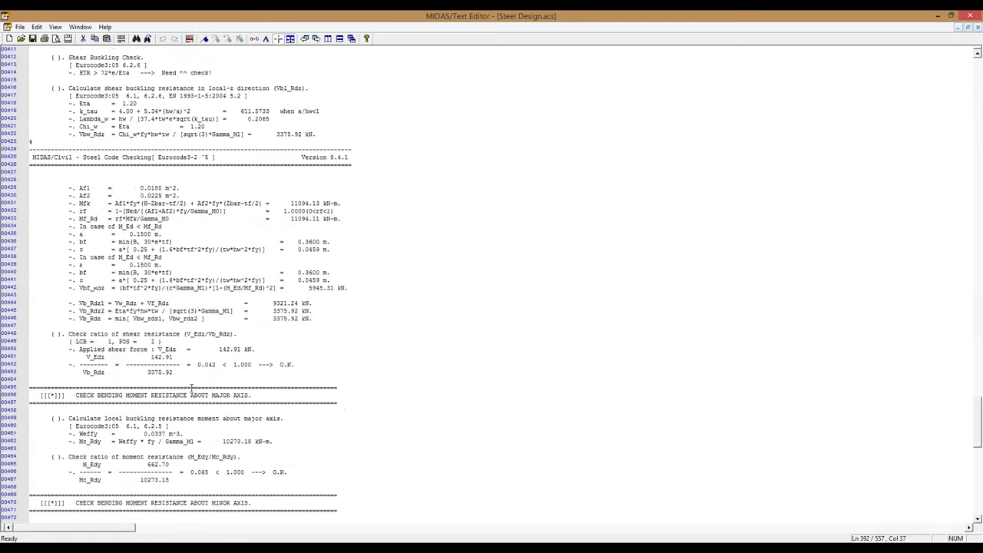
{"action": "scroll", "coordinate": [262, 380], "scroll_direction": "down", "scroll_amount": 11}
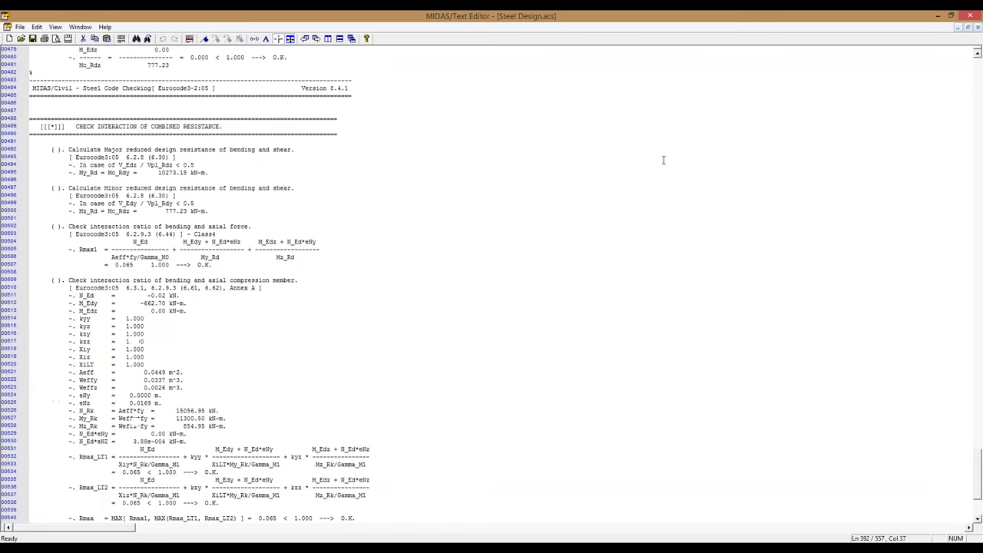
Step: Close the detailed report without saving it, and exit the code check results after sorting them by property
{"action": "left_click", "coordinate": [972, 16]}
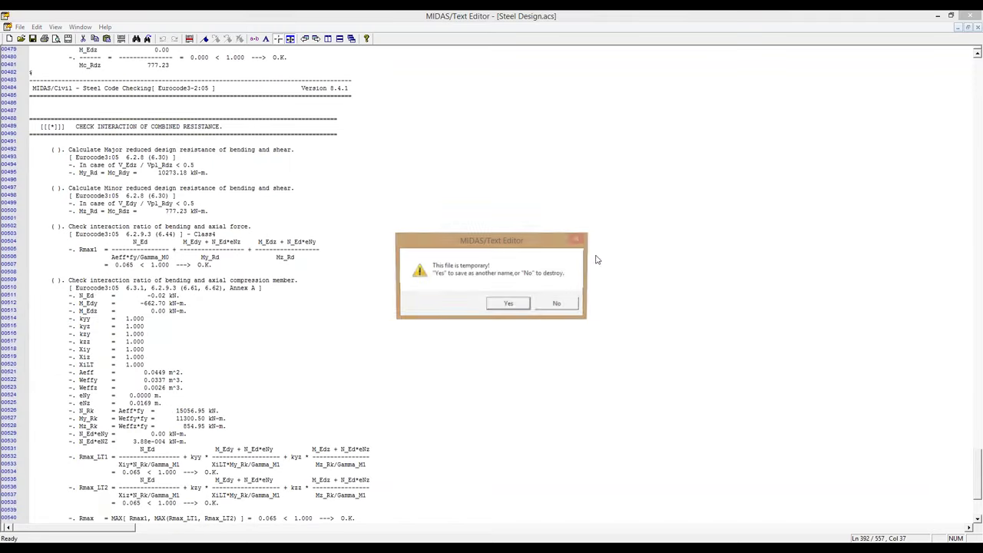
{"action": "left_click", "coordinate": [564, 303]}
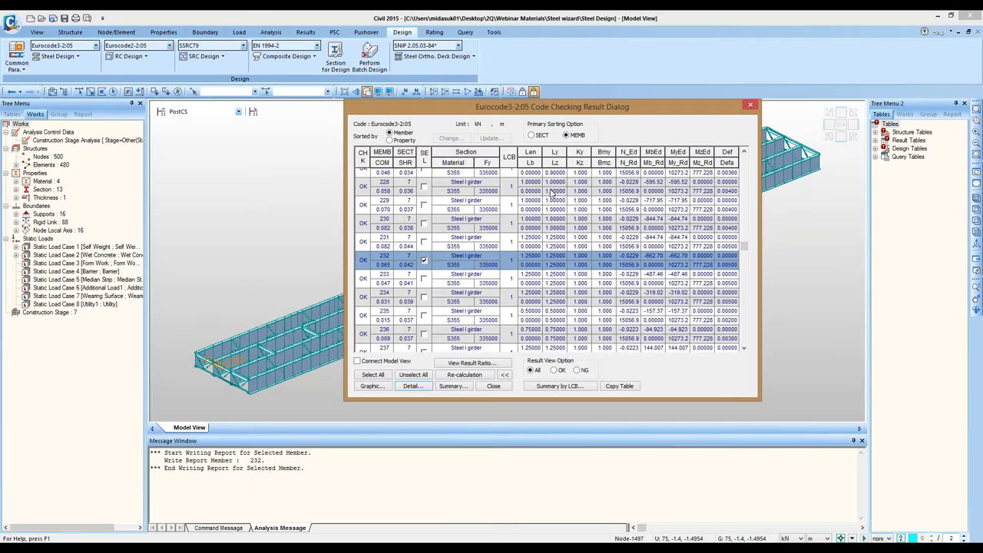
{"action": "left_click", "coordinate": [390, 140]}
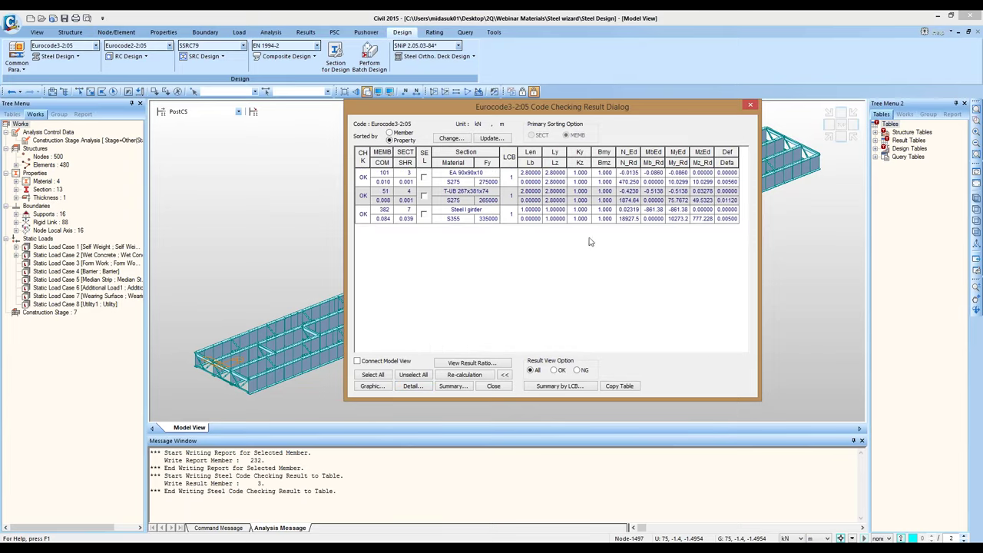
{"action": "left_click", "coordinate": [751, 106]}
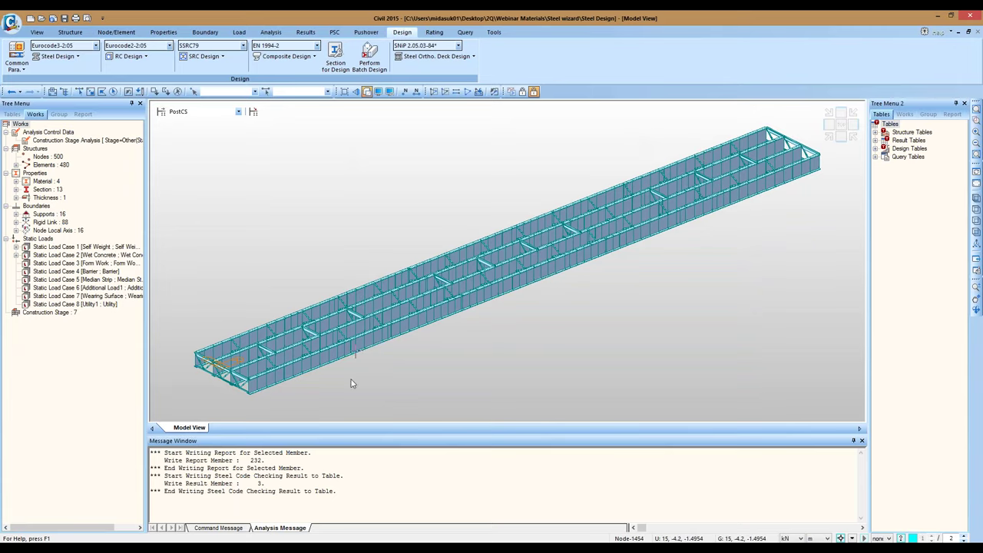
Step: Switch to the Buckling model and show its meshed girders in post-processing mode at the PostCS stage
{"action": "mouse_move", "coordinate": [295, 547]}
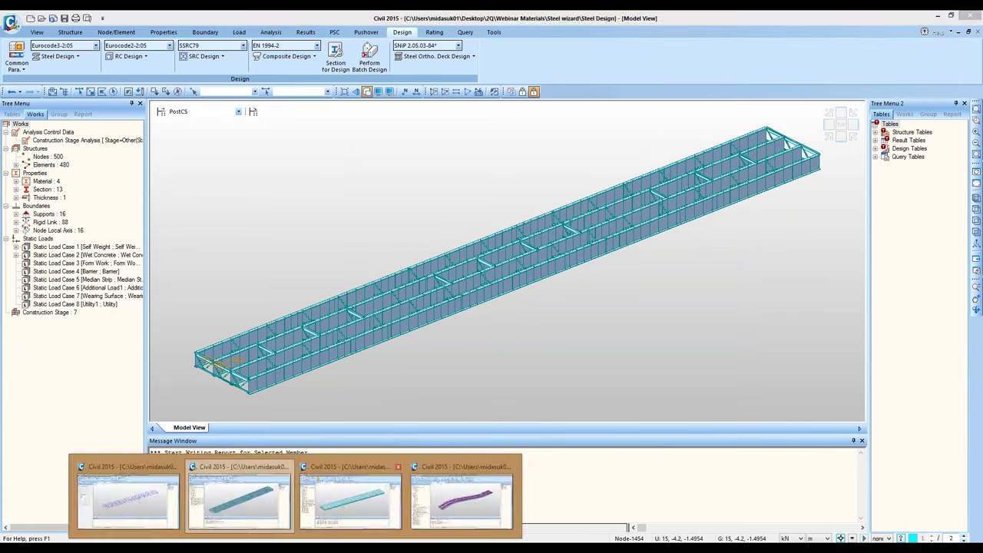
{"action": "left_click", "coordinate": [337, 505]}
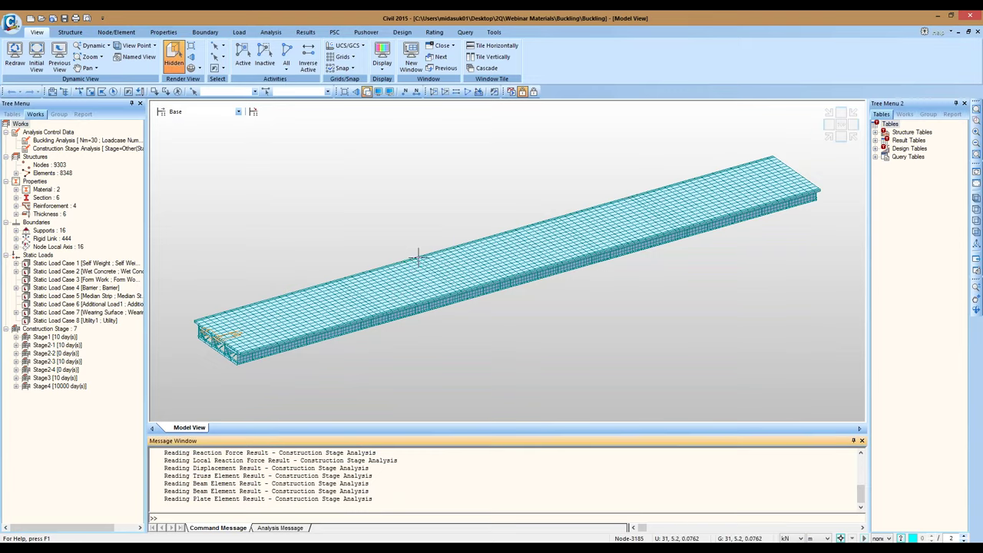
{"action": "middle_click_drag", "start_coordinate": [424, 260], "coordinate": [417, 237], "text": "ctrl"}
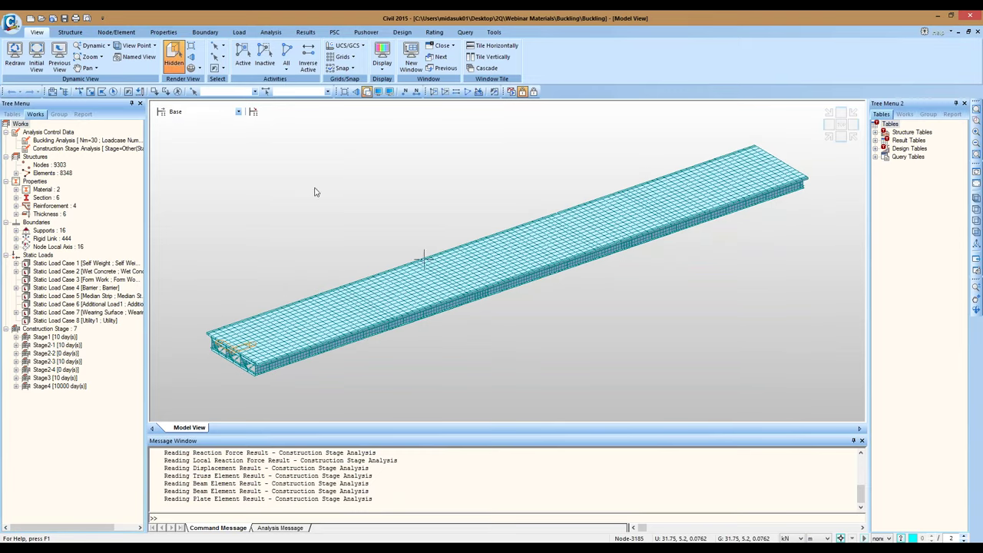
{"action": "left_click", "coordinate": [536, 93]}
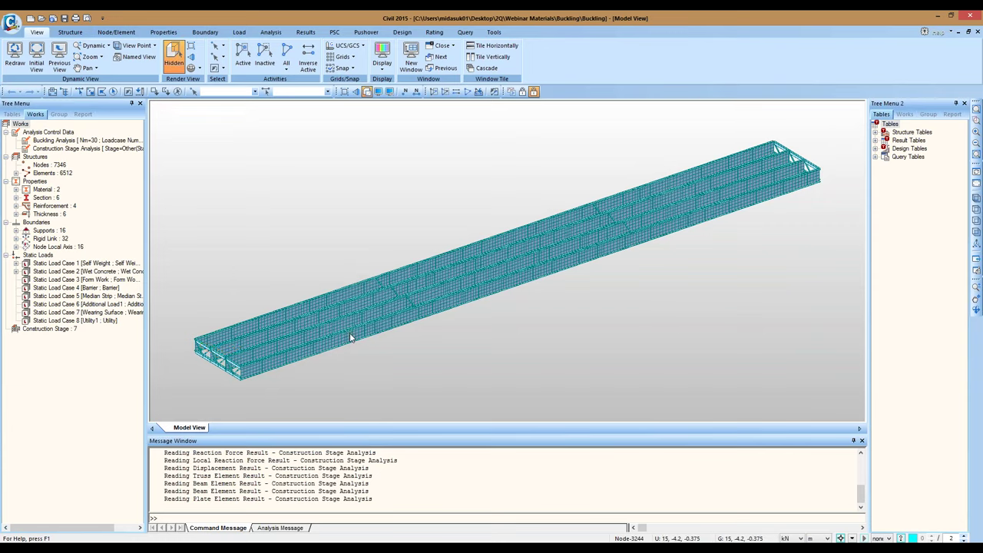
{"action": "middle_click_drag", "start_coordinate": [352, 340], "coordinate": [326, 324]}
{"action": "scroll", "coordinate": [325, 319], "scroll_direction": "up", "scroll_amount": 5}
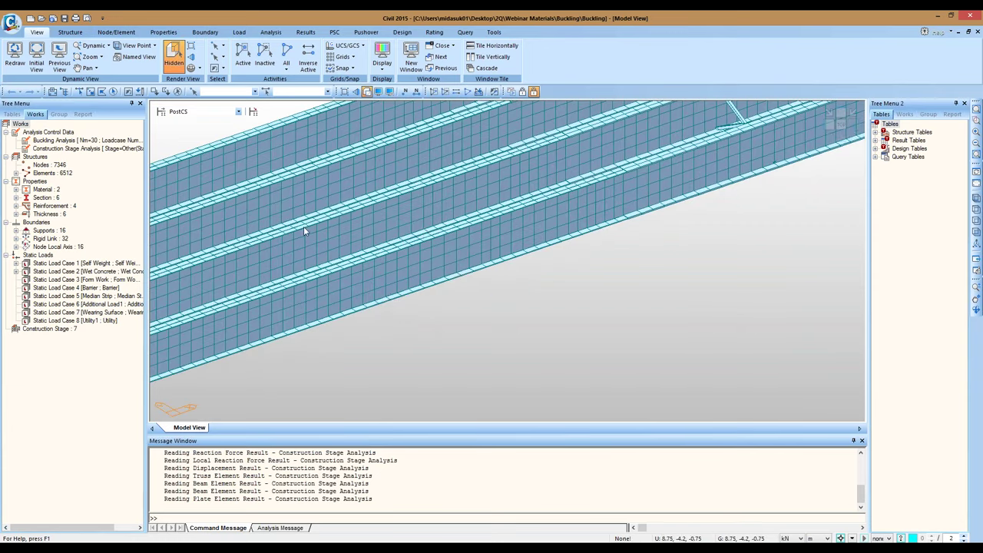
{"action": "scroll", "coordinate": [419, 257], "scroll_direction": "down", "scroll_amount": 5}
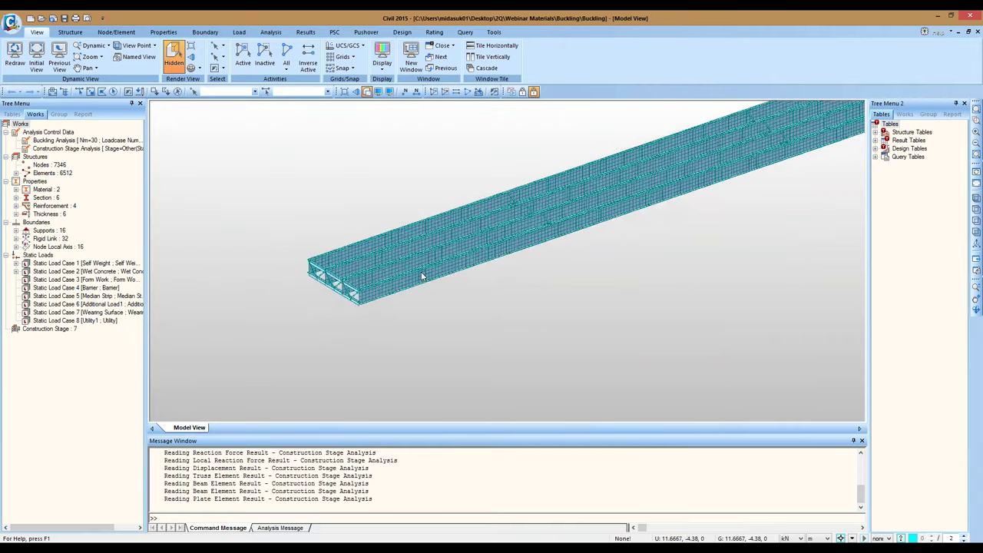
{"action": "middle_click_drag", "start_coordinate": [605, 213], "coordinate": [453, 361]}
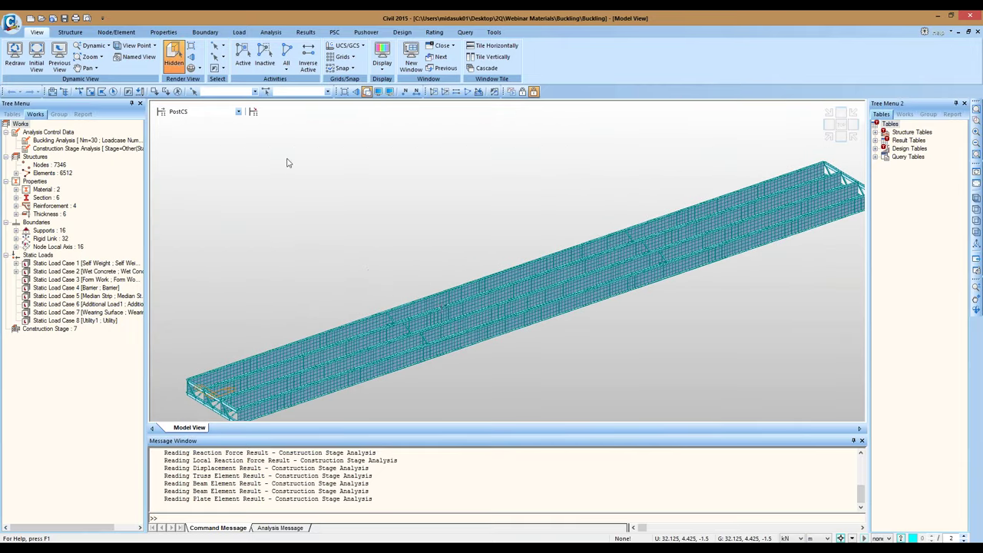
Step: Review the buckling analysis control settings for number of modes and the Self Weight and Wet Concrete combination, discarding any changes
{"action": "left_click", "coordinate": [271, 32]}
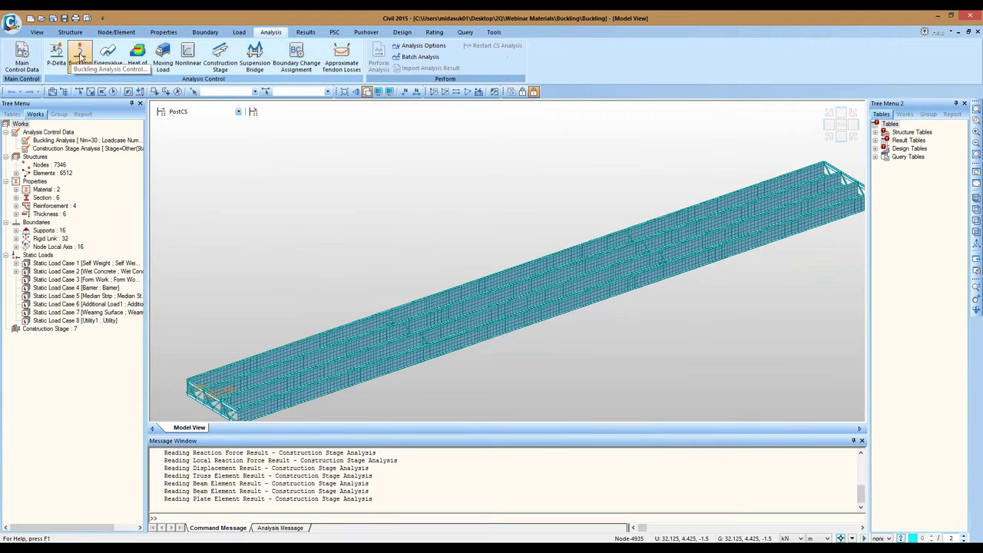
{"action": "left_click", "coordinate": [80, 56]}
{"action": "left_click_drag", "start_coordinate": [115, 38], "coordinate": [431, 94]}
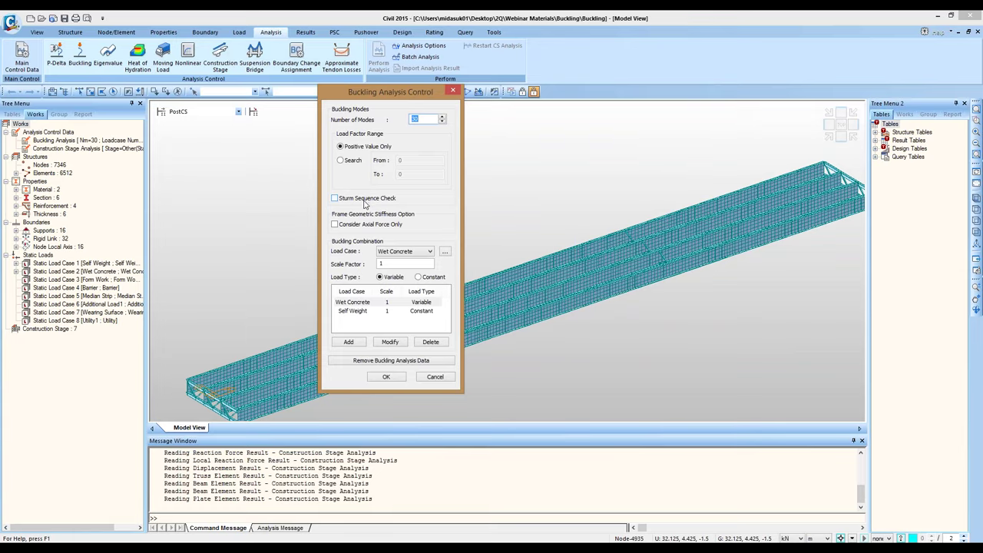
{"action": "type", "text": "29"}
{"action": "left_click_drag", "start_coordinate": [360, 255], "coordinate": [351, 236]}
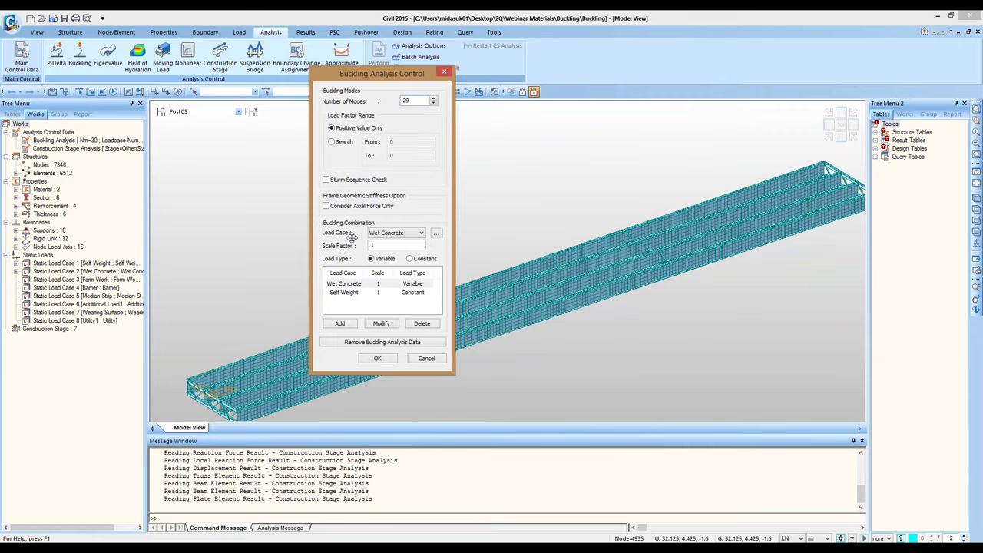
{"action": "left_click", "coordinate": [352, 293]}
{"action": "left_click", "coordinate": [353, 297]}
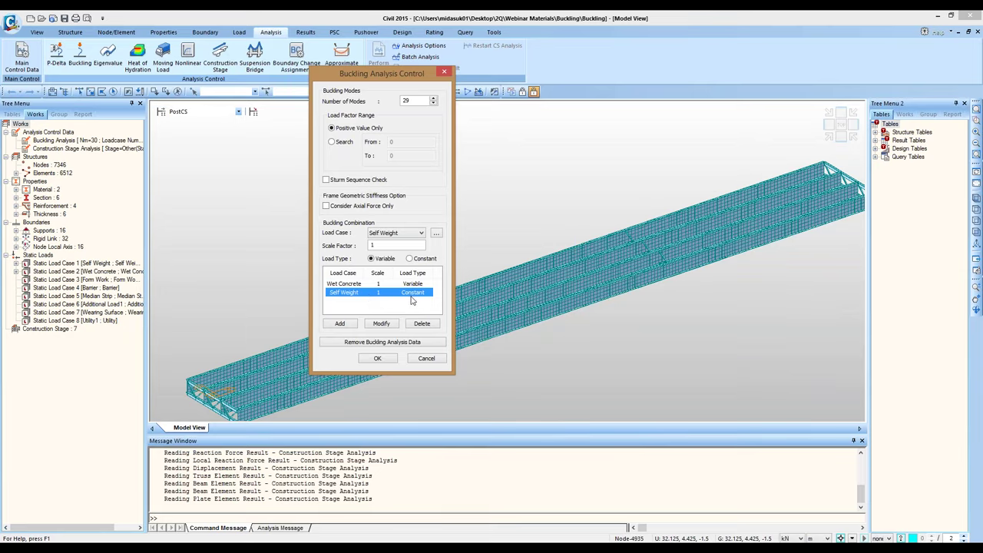
{"action": "left_click", "coordinate": [348, 282]}
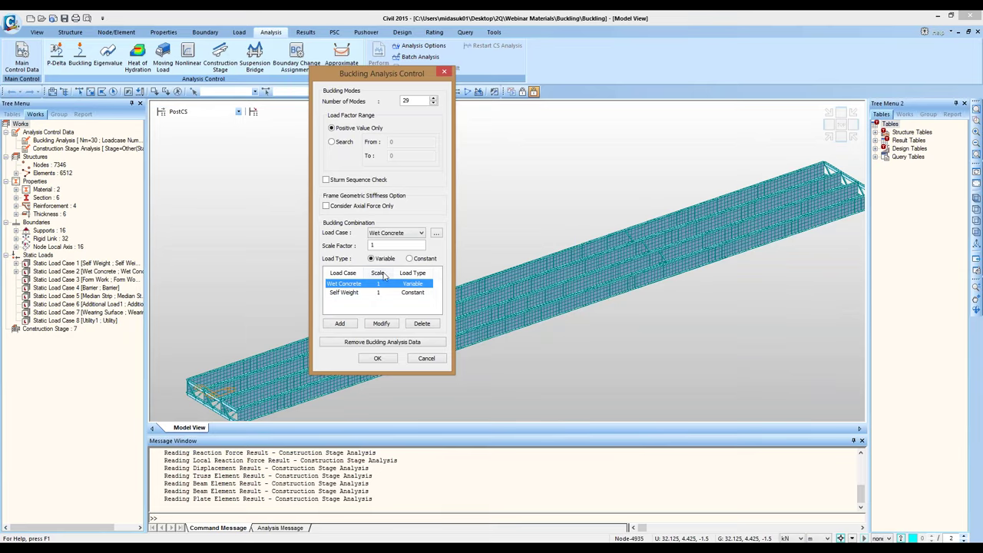
{"action": "double_click", "coordinate": [373, 245]}
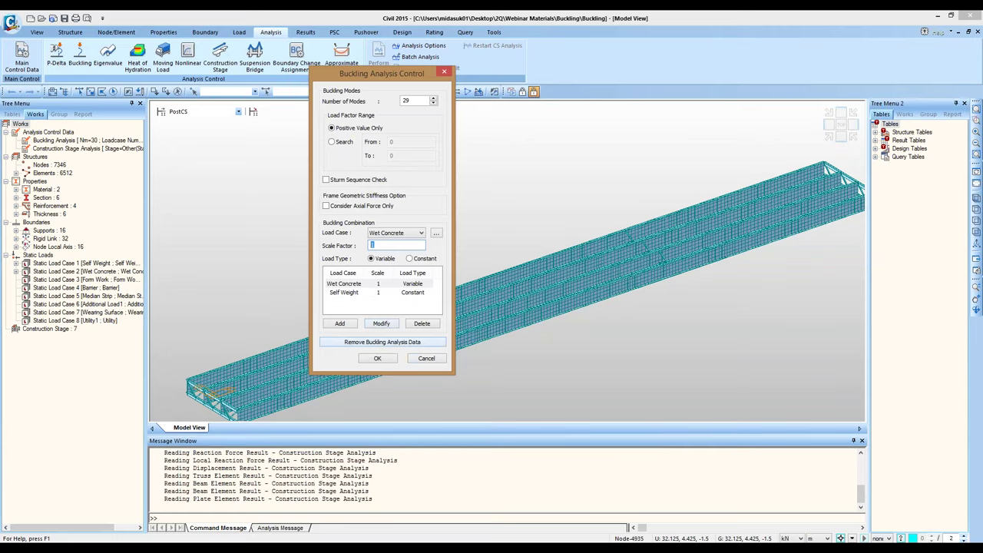
{"action": "left_click", "coordinate": [425, 358]}
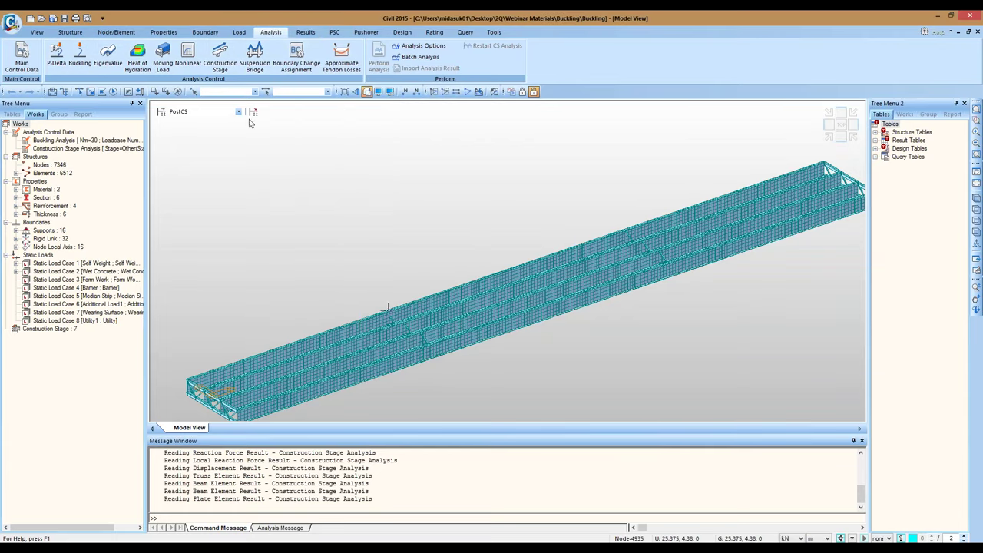
Step: Display the buckling mode shape for Mode 1 with legend and contour, seen from the top
{"action": "left_click", "coordinate": [305, 32]}
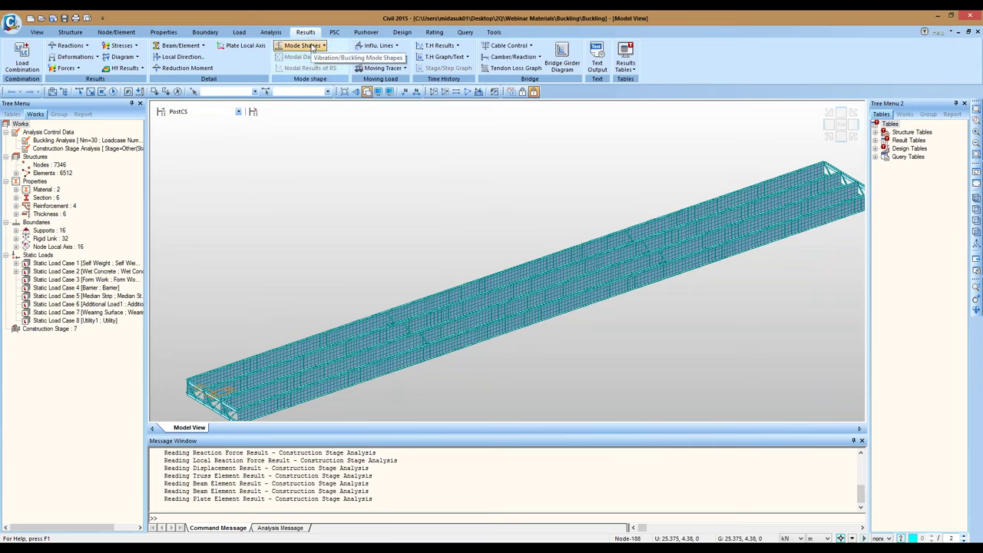
{"action": "left_click", "coordinate": [311, 46]}
{"action": "left_click", "coordinate": [317, 71]}
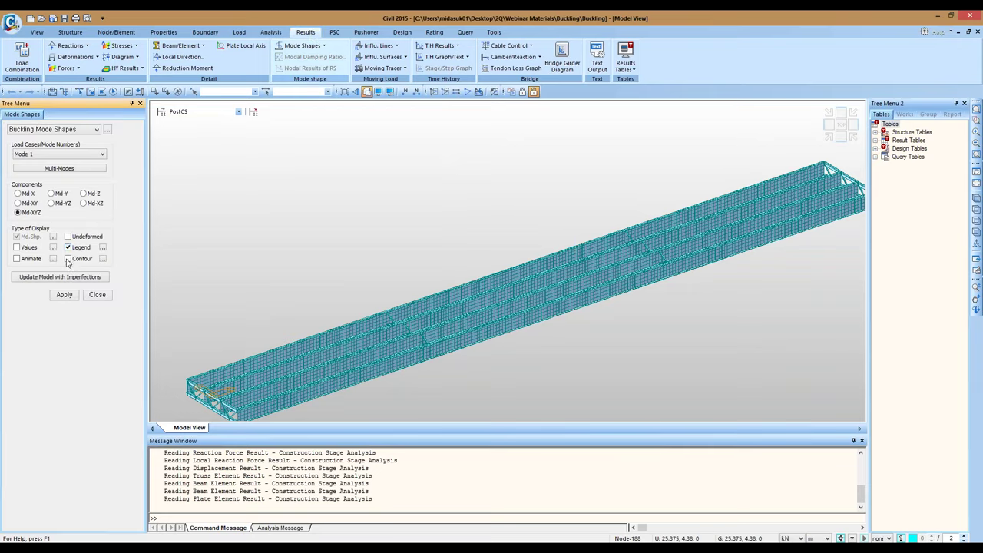
{"action": "left_click", "coordinate": [67, 248]}
{"action": "left_click", "coordinate": [68, 258]}
{"action": "left_click", "coordinate": [65, 297]}
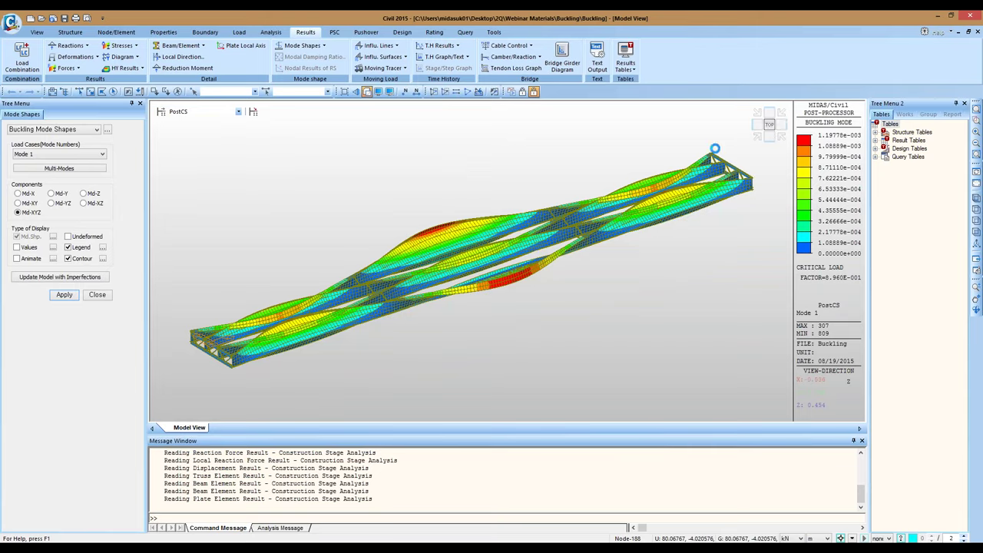
{"action": "left_click", "coordinate": [769, 126]}
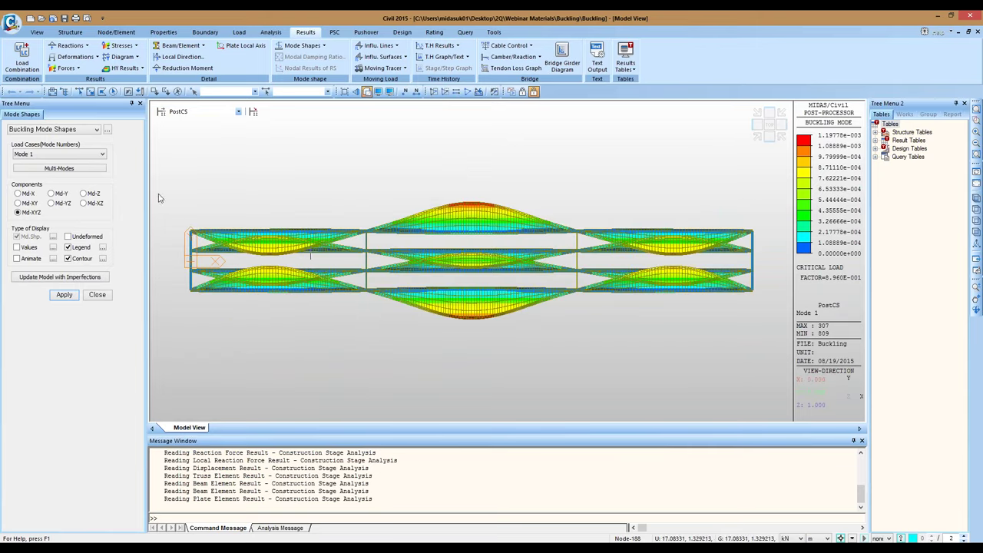
Step: Compare the buckling shapes of Modes 1 to 3 in horizontally tiled top views, and close the Mode 2 and Mode 3 windows
{"action": "left_click", "coordinate": [71, 172]}
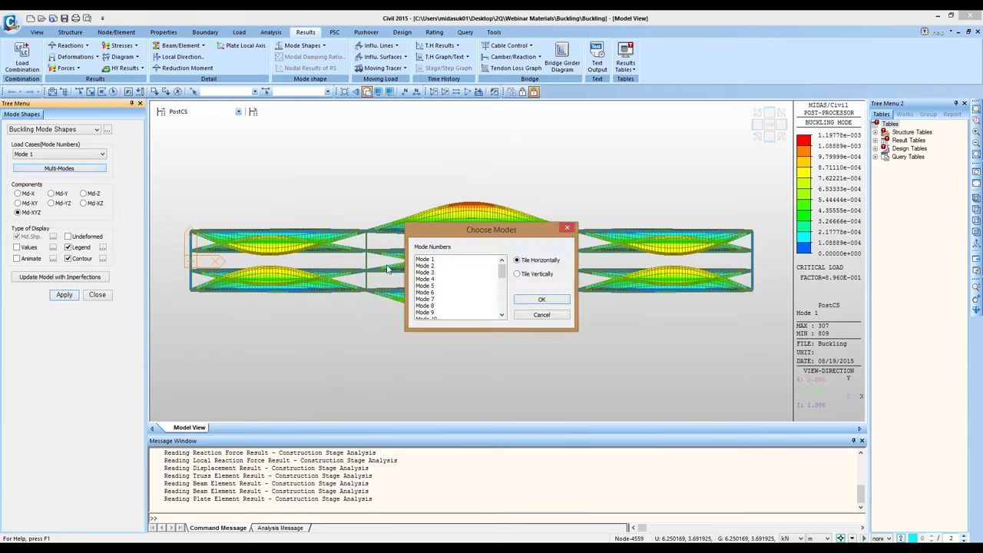
{"action": "left_click_drag", "start_coordinate": [436, 260], "coordinate": [437, 273]}
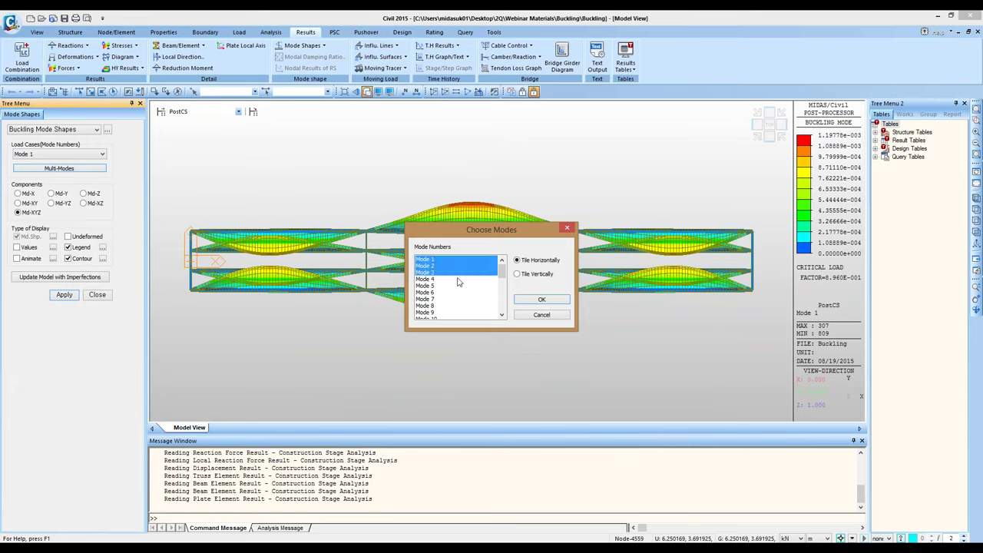
{"action": "left_click", "coordinate": [542, 299]}
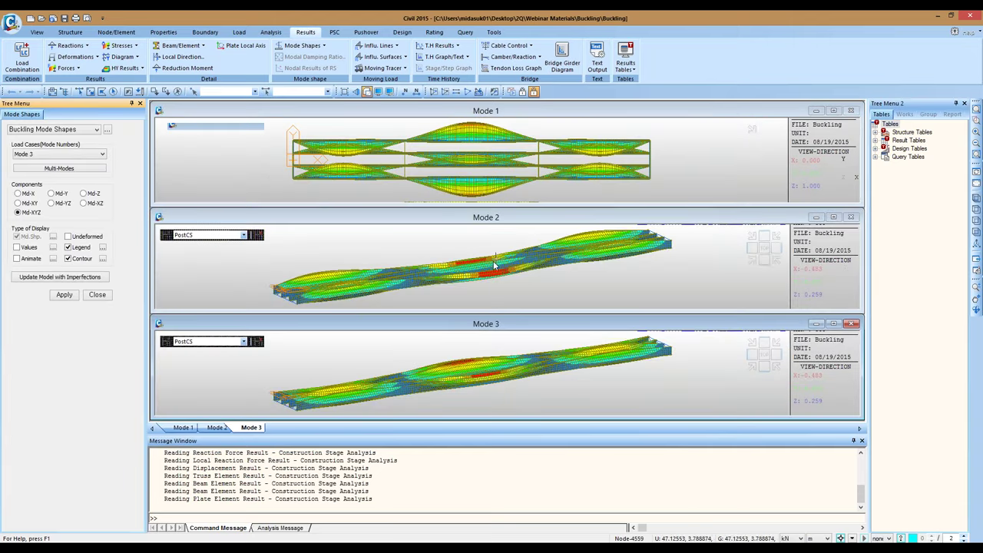
{"action": "left_click", "coordinate": [523, 273]}
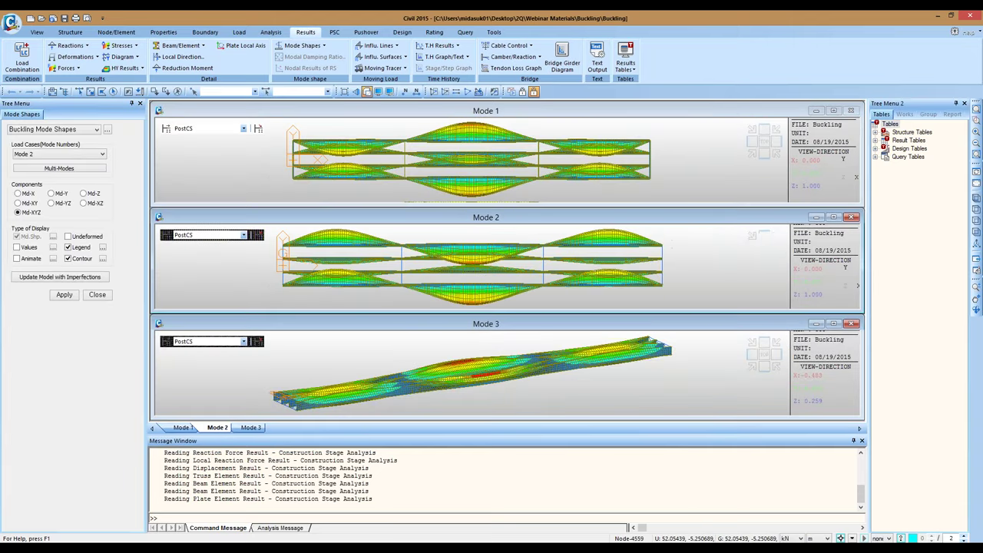
{"action": "left_click", "coordinate": [625, 384]}
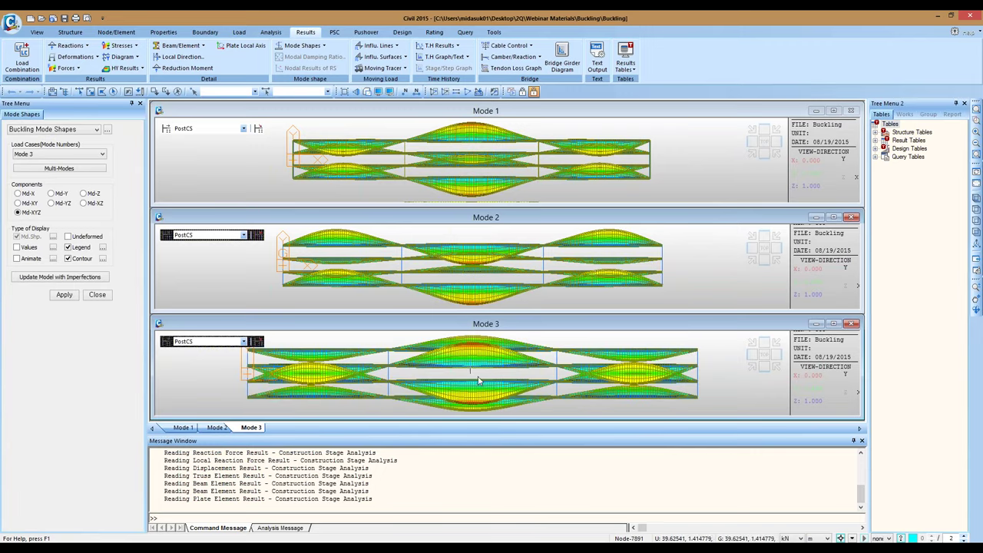
{"action": "left_click", "coordinate": [851, 324]}
{"action": "left_click", "coordinate": [850, 218]}
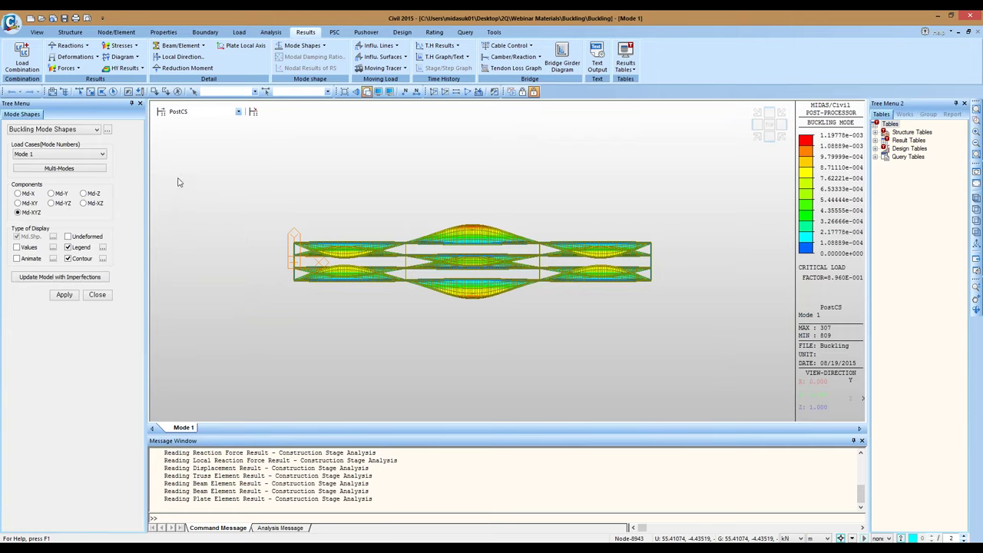
Step: Open the buckling mode result table for all nodes with the records of the first buckling modes activated
{"action": "left_click", "coordinate": [108, 130]}
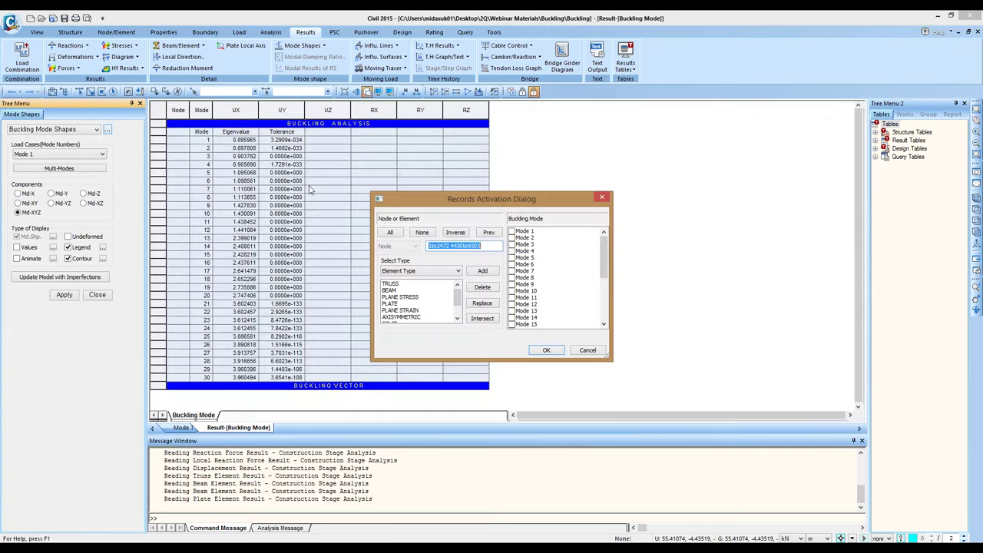
{"action": "left_click_drag", "start_coordinate": [512, 232], "coordinate": [512, 248]}
{"action": "left_click", "coordinate": [512, 244]}
{"action": "left_click", "coordinate": [541, 350]}
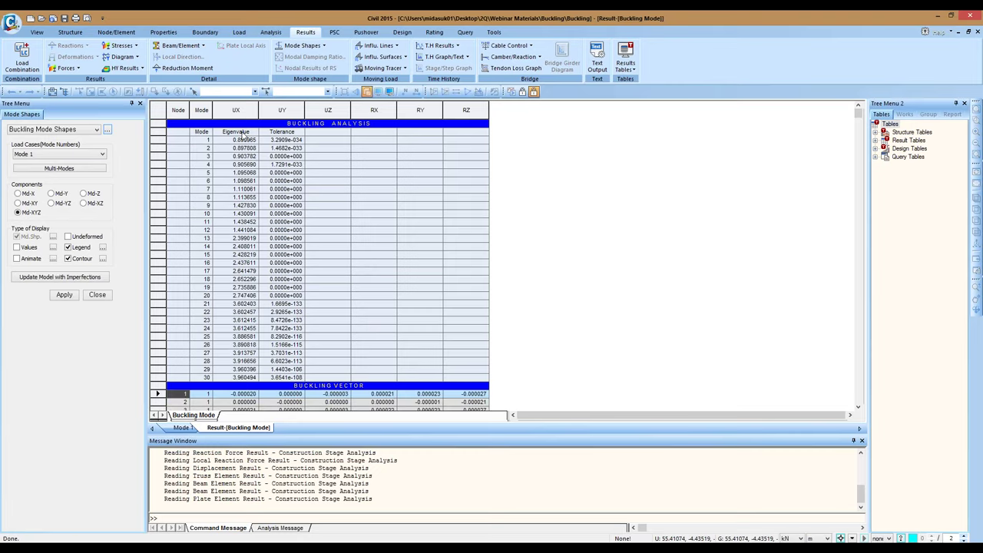
Step: Examine the eigenvalues, tolerances and nodal buckling vectors in the buckling mode table, and close the table window
{"action": "left_click_drag", "start_coordinate": [243, 135], "coordinate": [254, 369]}
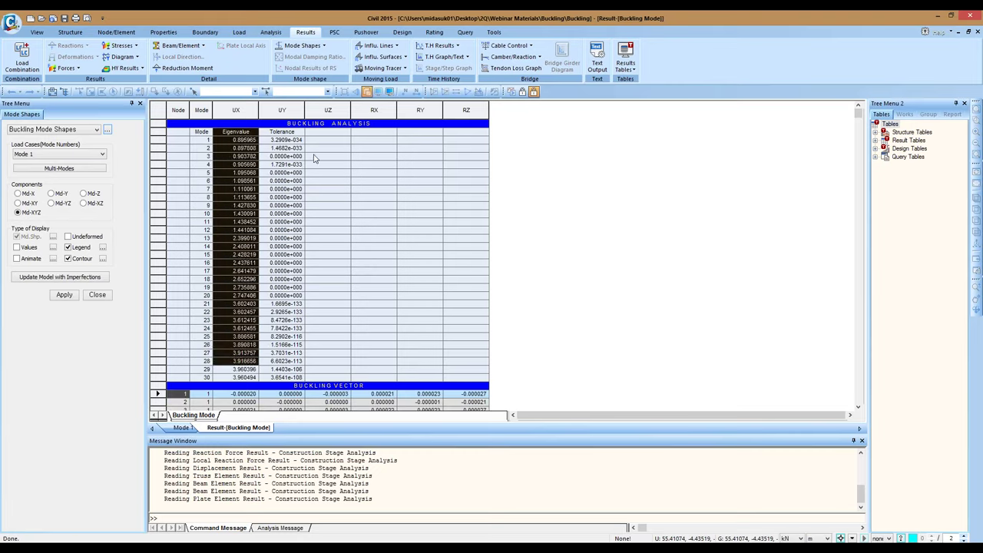
{"action": "left_click", "coordinate": [297, 138]}
{"action": "left_click_drag", "start_coordinate": [297, 138], "coordinate": [297, 340]}
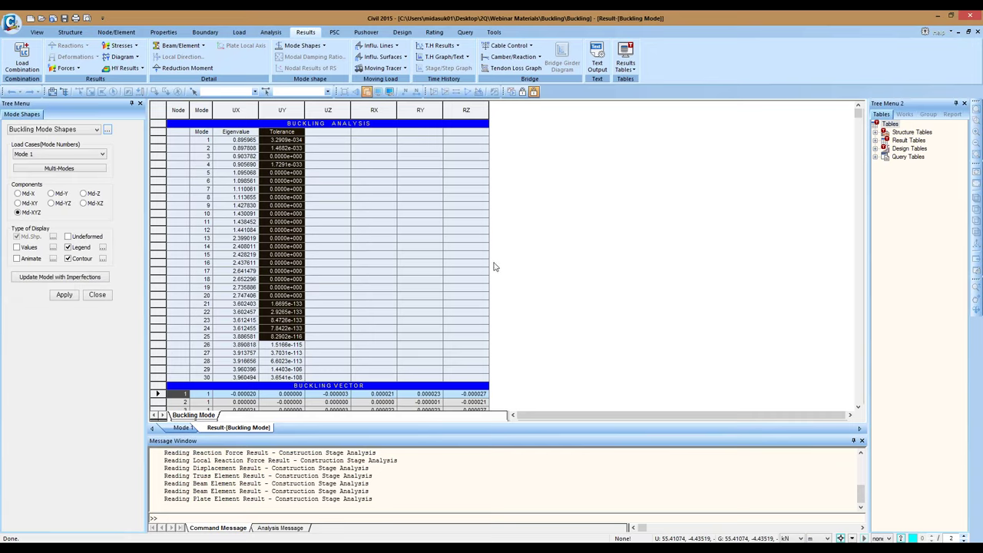
{"action": "scroll", "coordinate": [505, 260], "scroll_direction": "down", "scroll_amount": 1}
{"action": "scroll", "coordinate": [506, 260], "scroll_direction": "down", "scroll_amount": 8}
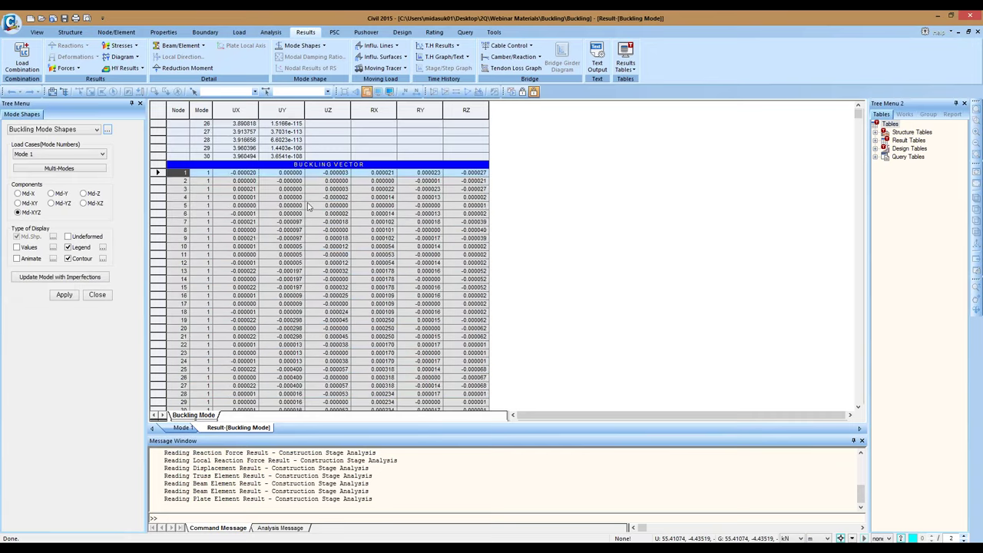
{"action": "scroll", "coordinate": [365, 238], "scroll_direction": "down", "scroll_amount": 4}
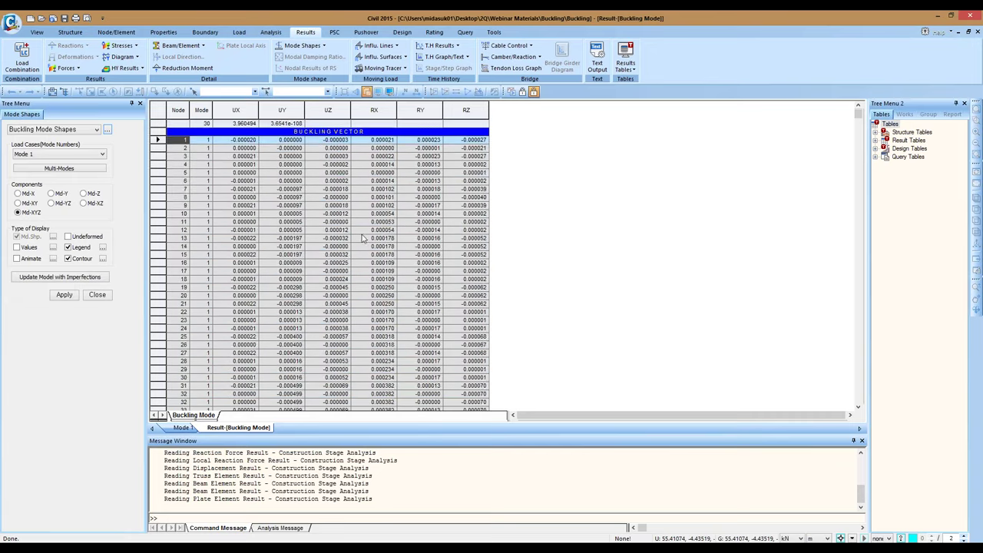
{"action": "scroll", "coordinate": [349, 307], "scroll_direction": "up", "scroll_amount": 7}
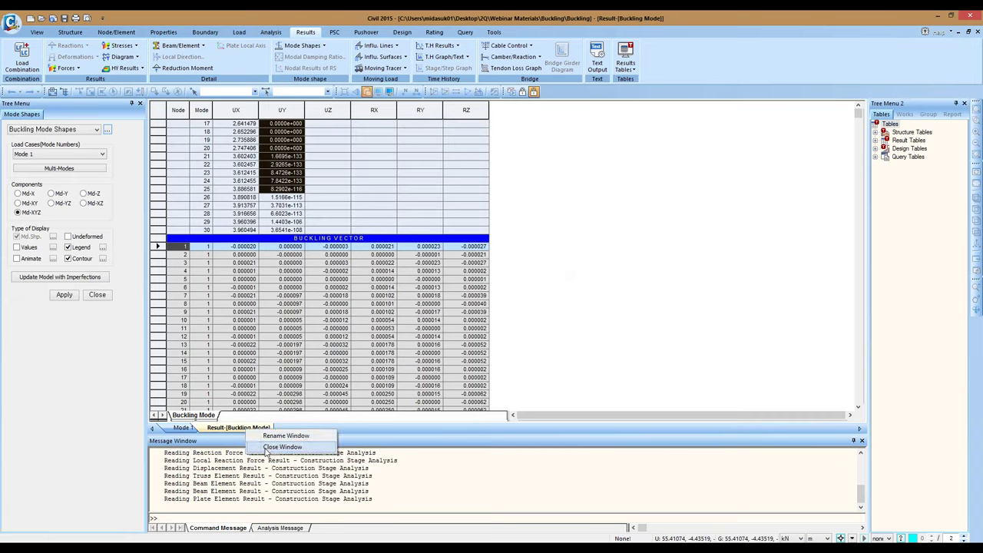
{"action": "left_click", "coordinate": [182, 427]}
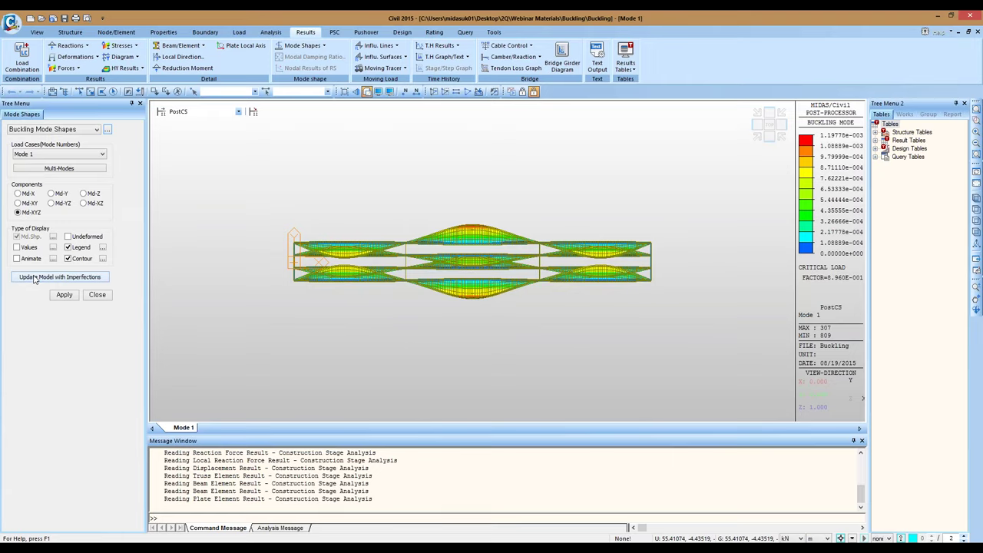
Step: Update the model with imperfections from buckling Mode 1, scaled to a maximum value of 0.1 m
{"action": "left_click", "coordinate": [34, 278]}
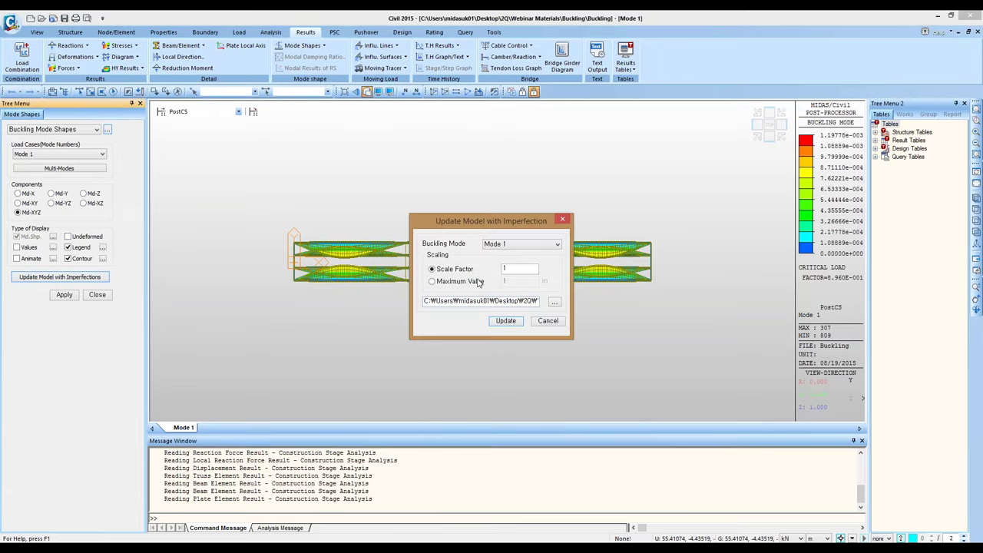
{"action": "left_click", "coordinate": [470, 283]}
{"action": "left_click", "coordinate": [504, 281]}
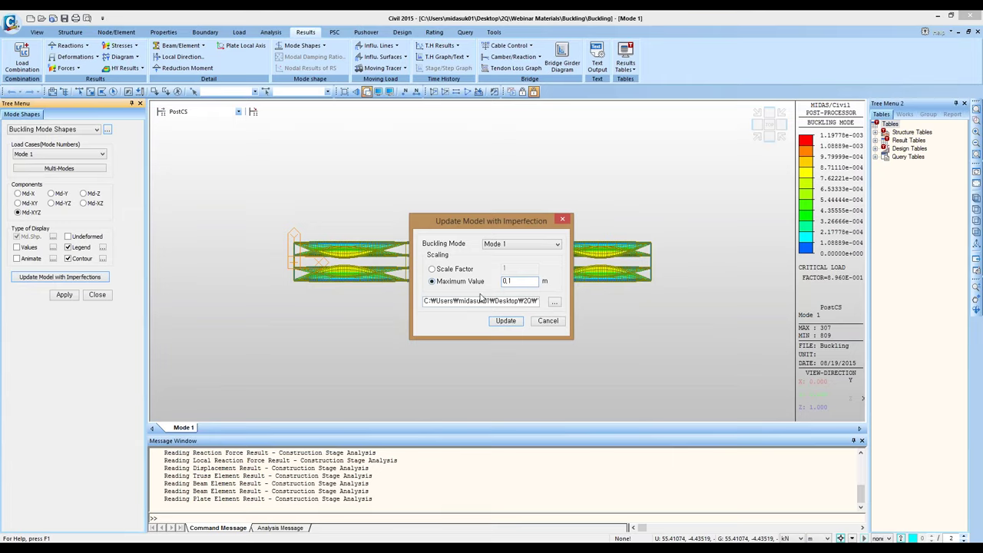
{"action": "left_click", "coordinate": [507, 321]}
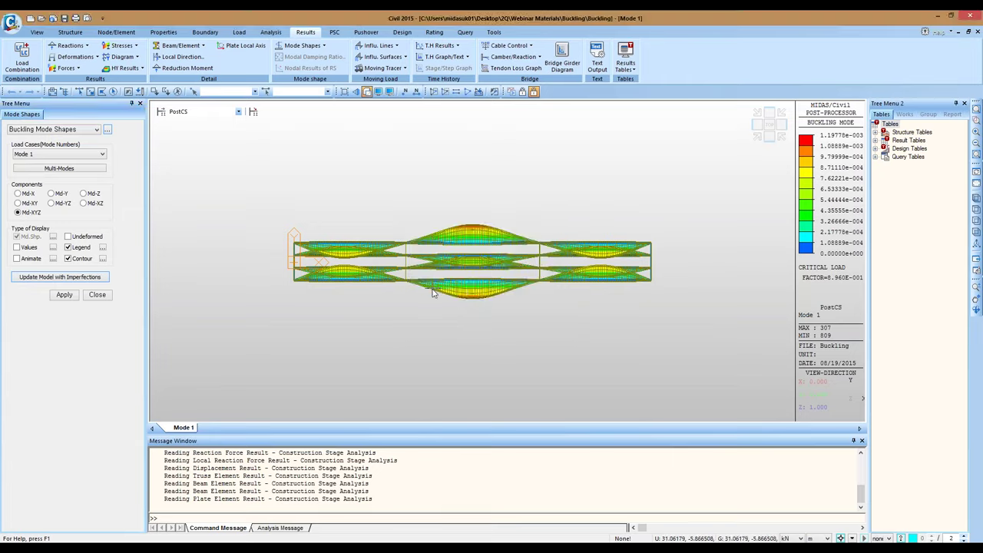
{"action": "middle_click_drag", "start_coordinate": [432, 291], "coordinate": [447, 263]}
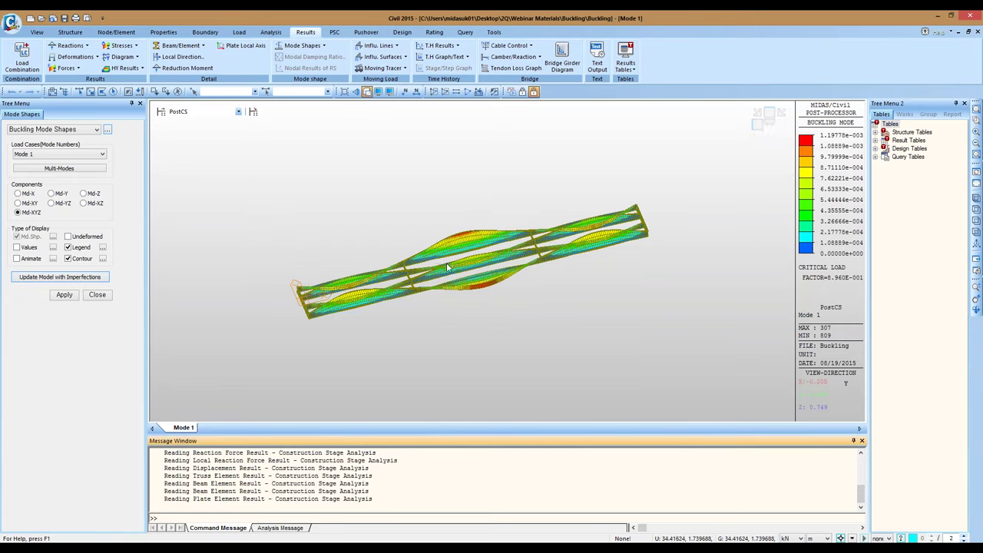
{"action": "mouse_move", "coordinate": [444, 264]}
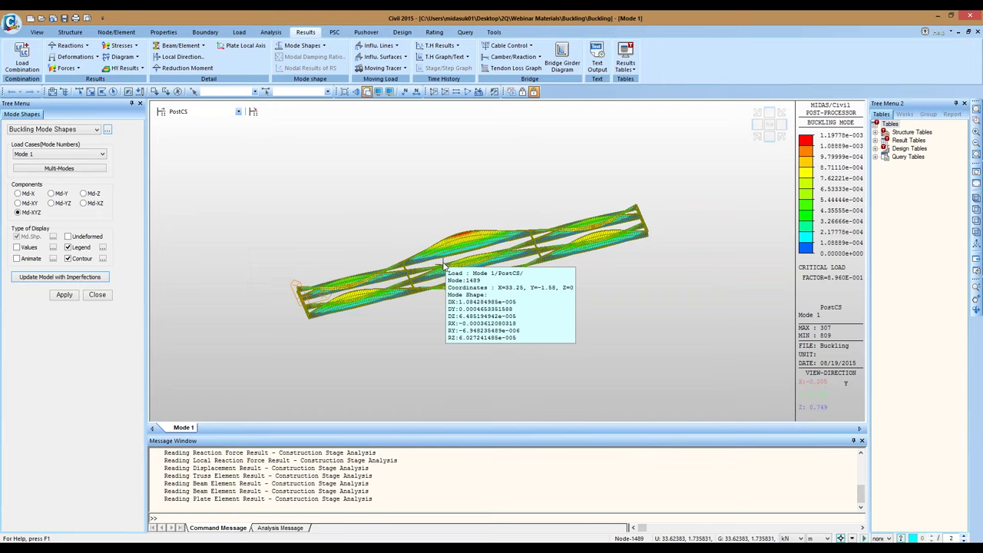
{"action": "middle_click_drag", "start_coordinate": [444, 264], "coordinate": [533, 277]}
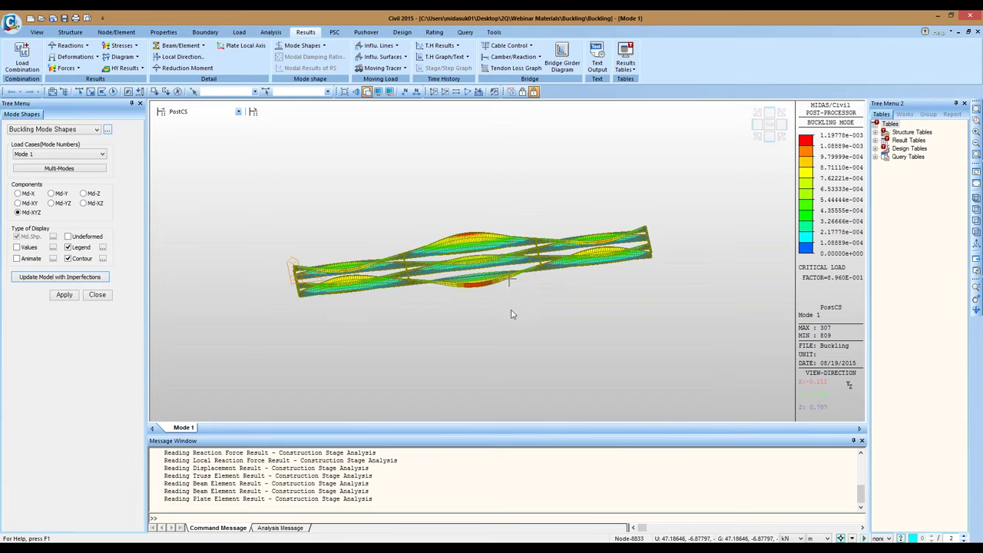
Step: Switch to the browser, open the midas Civil 30-day trial page on the MIDAS website, and review its registration form and usage notice
{"action": "mouse_move", "coordinate": [512, 314]}
{"action": "left_click", "coordinate": [265, 550]}
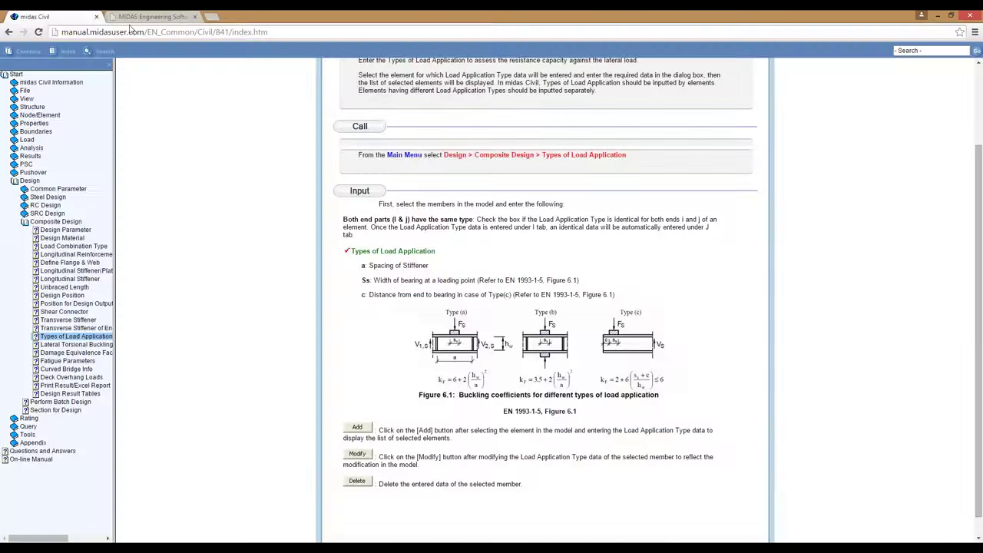
{"action": "left_click", "coordinate": [150, 16]}
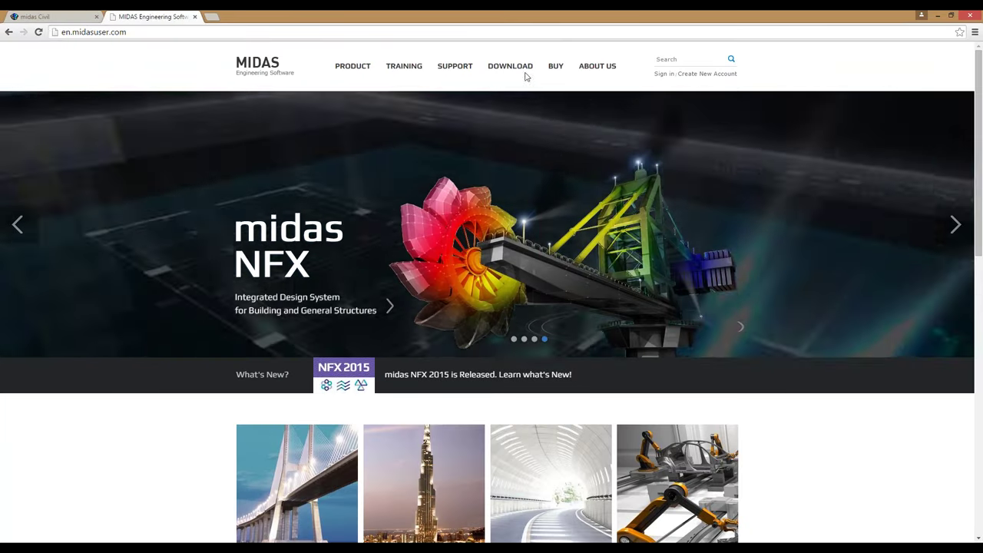
{"action": "mouse_move", "coordinate": [510, 68]}
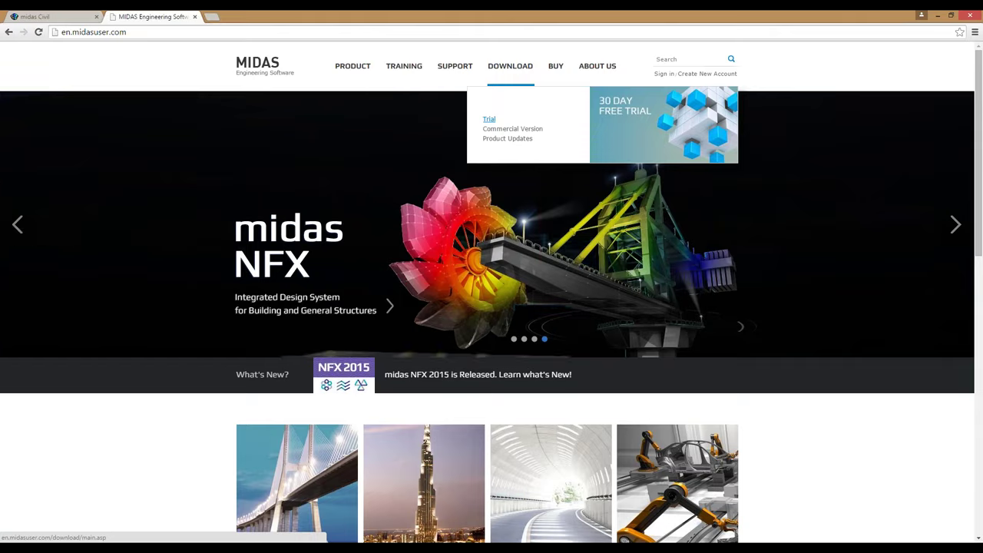
{"action": "left_click", "coordinate": [492, 120]}
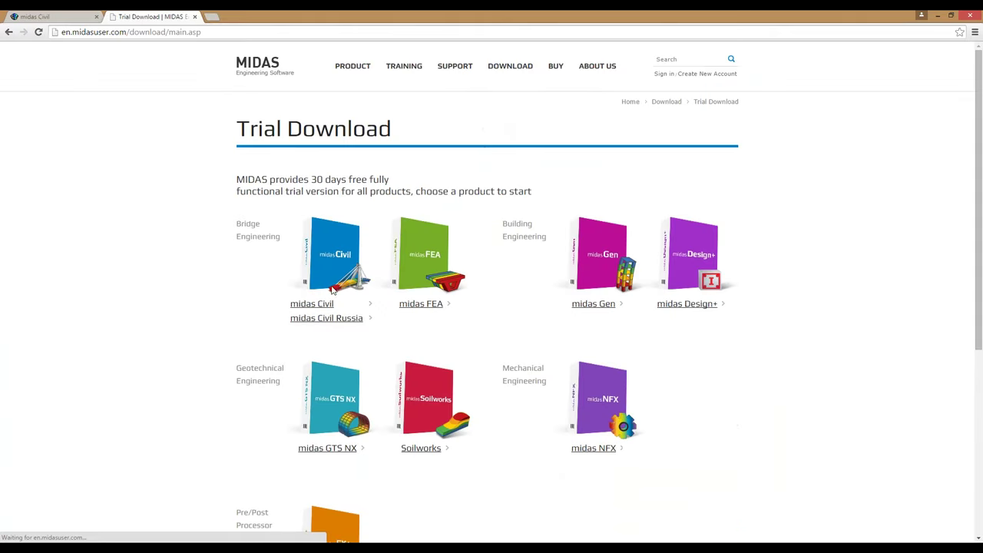
{"action": "left_click", "coordinate": [312, 304]}
{"action": "scroll", "coordinate": [701, 233], "scroll_direction": "down", "scroll_amount": 2}
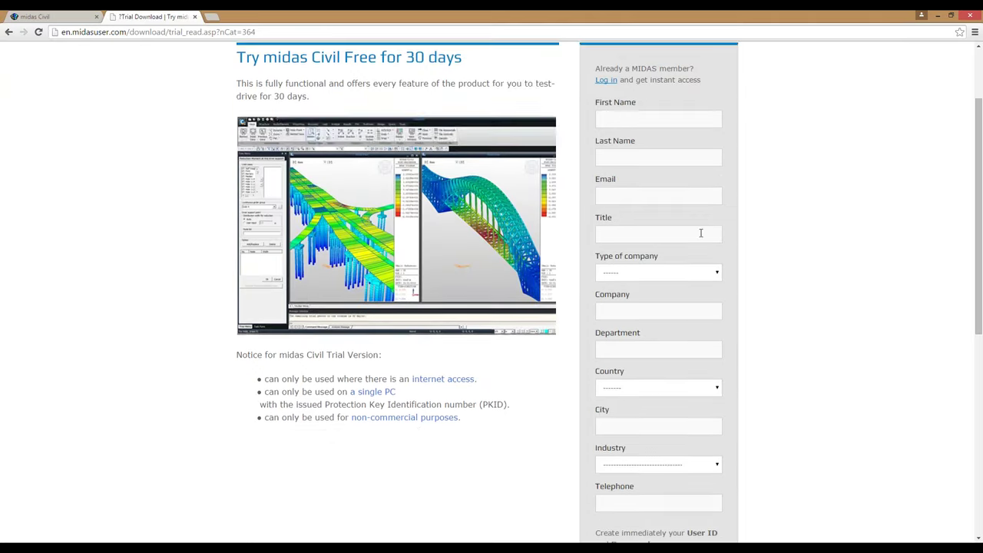
{"action": "scroll", "coordinate": [708, 262], "scroll_direction": "down", "scroll_amount": 2}
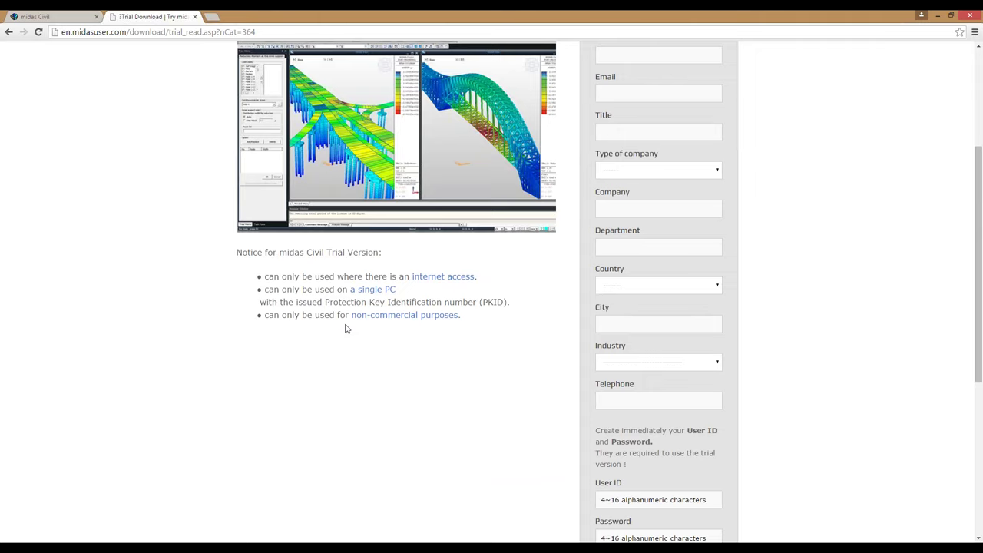
{"action": "scroll", "coordinate": [345, 329], "scroll_direction": "up", "scroll_amount": 4}
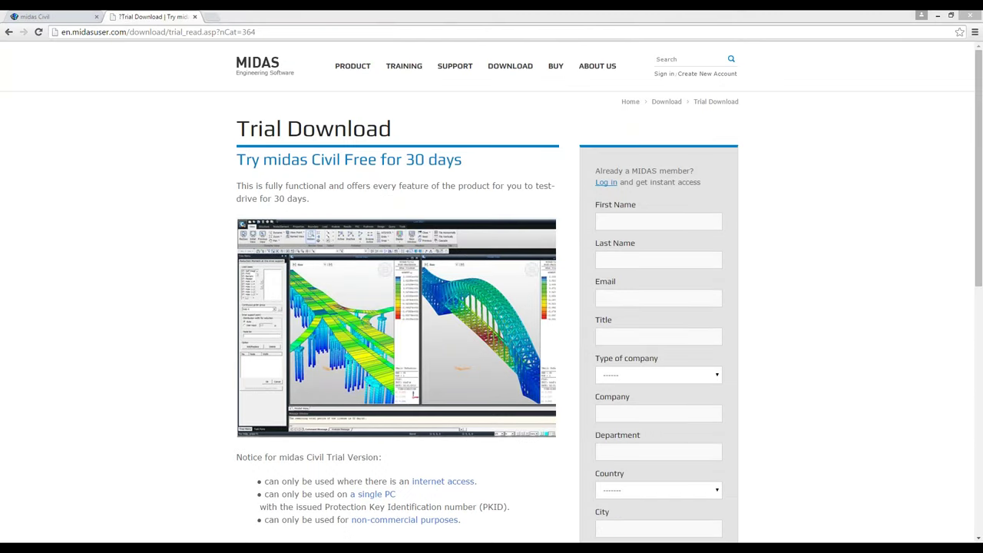
Step: Switch to the presentation slideshow and show its closing slide with the Midas UK Support contact details
{"action": "mouse_move", "coordinate": [355, 538]}
{"action": "left_click", "coordinate": [333, 518]}
{"action": "key", "text": "End"}
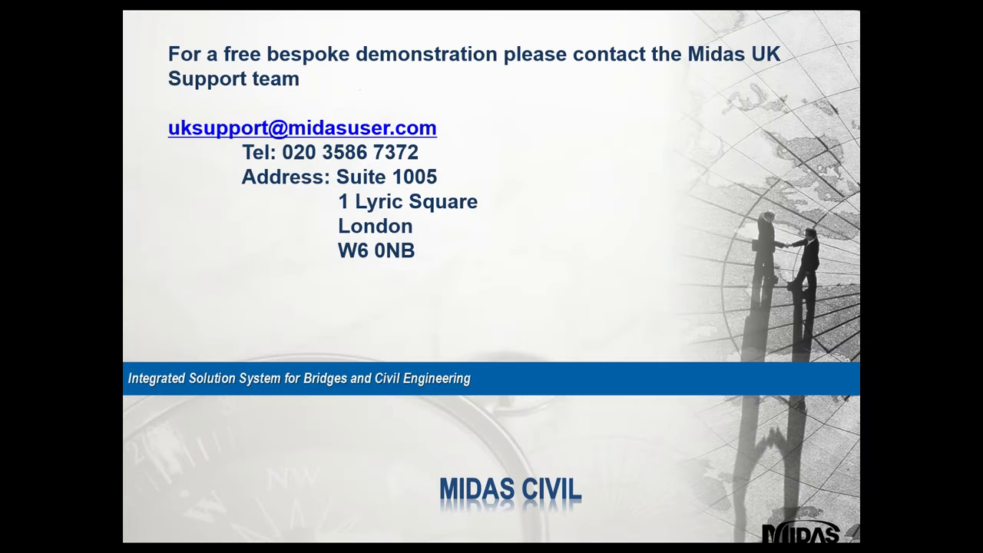